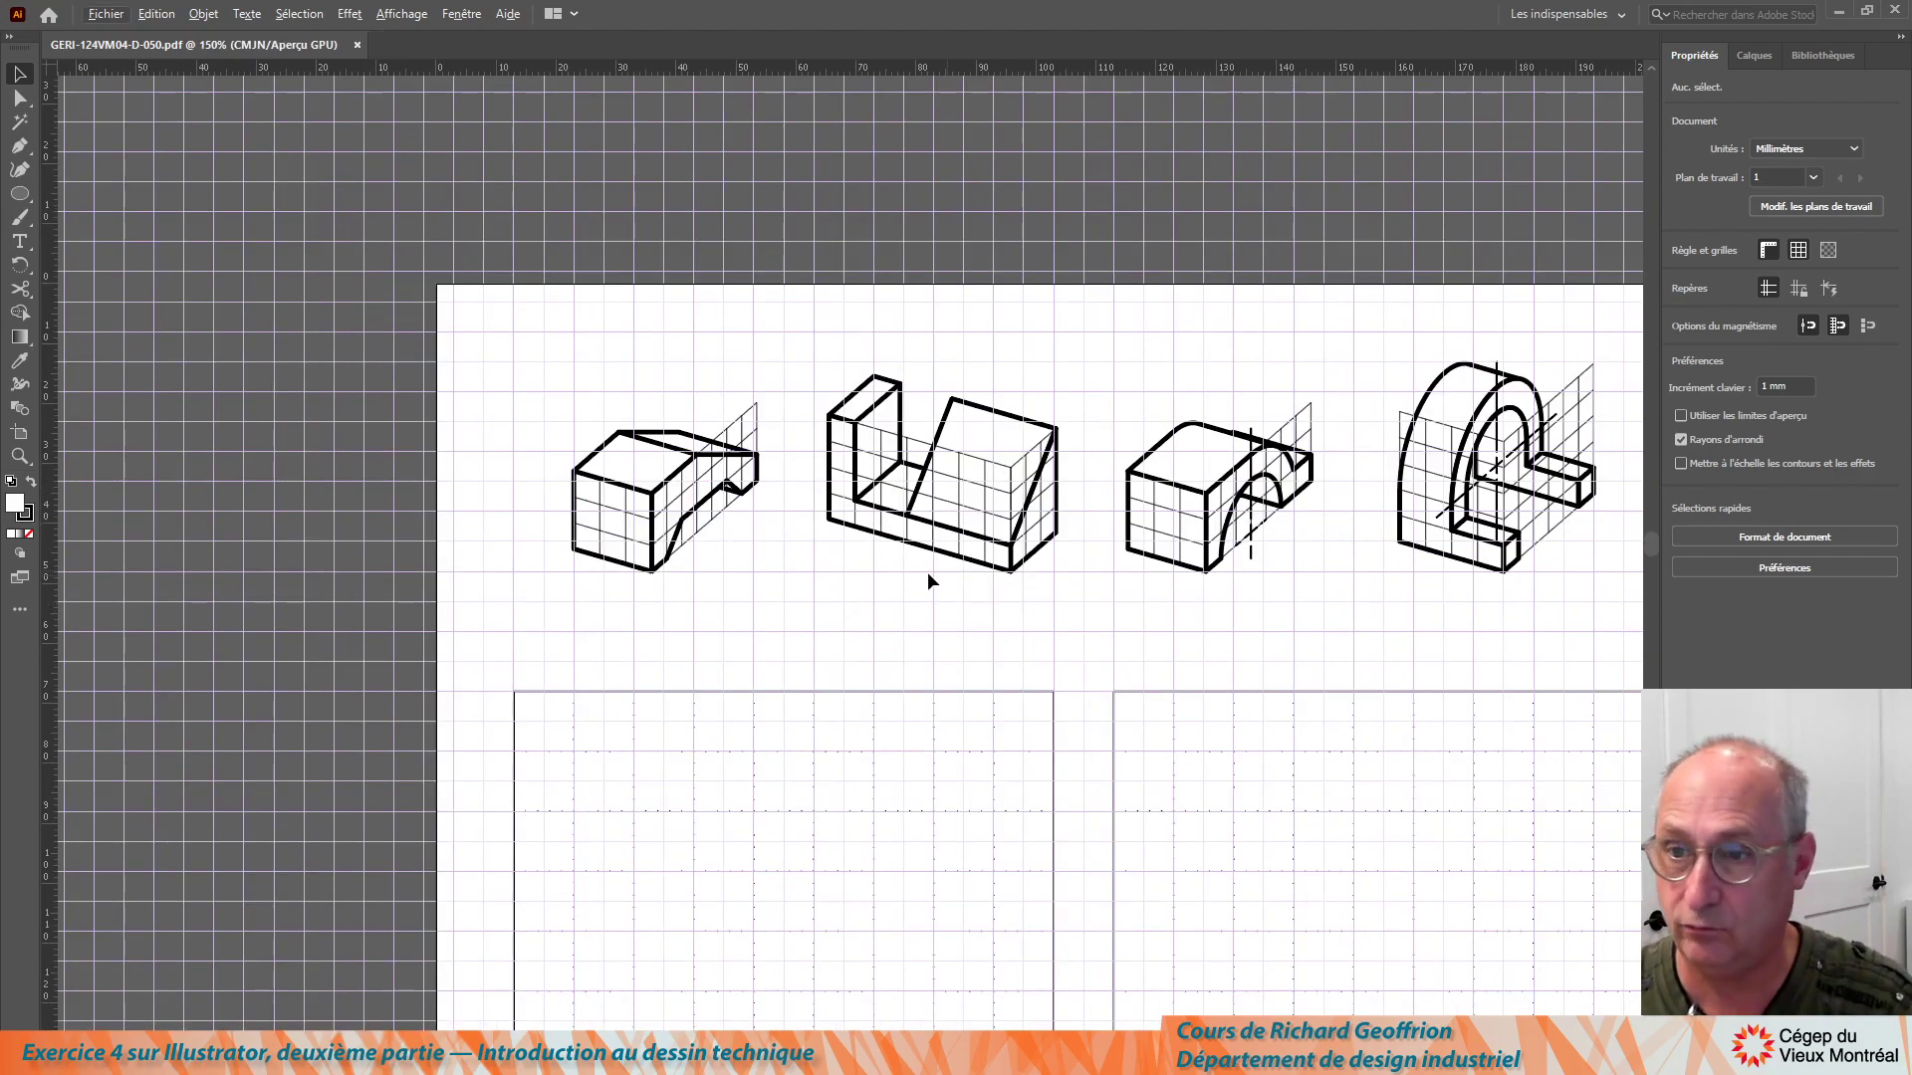
# Check the grid snapping option and the guides and grid preferences, then leave the settings unchanged.
pyautogui.hscroll(-2, 708, 586)
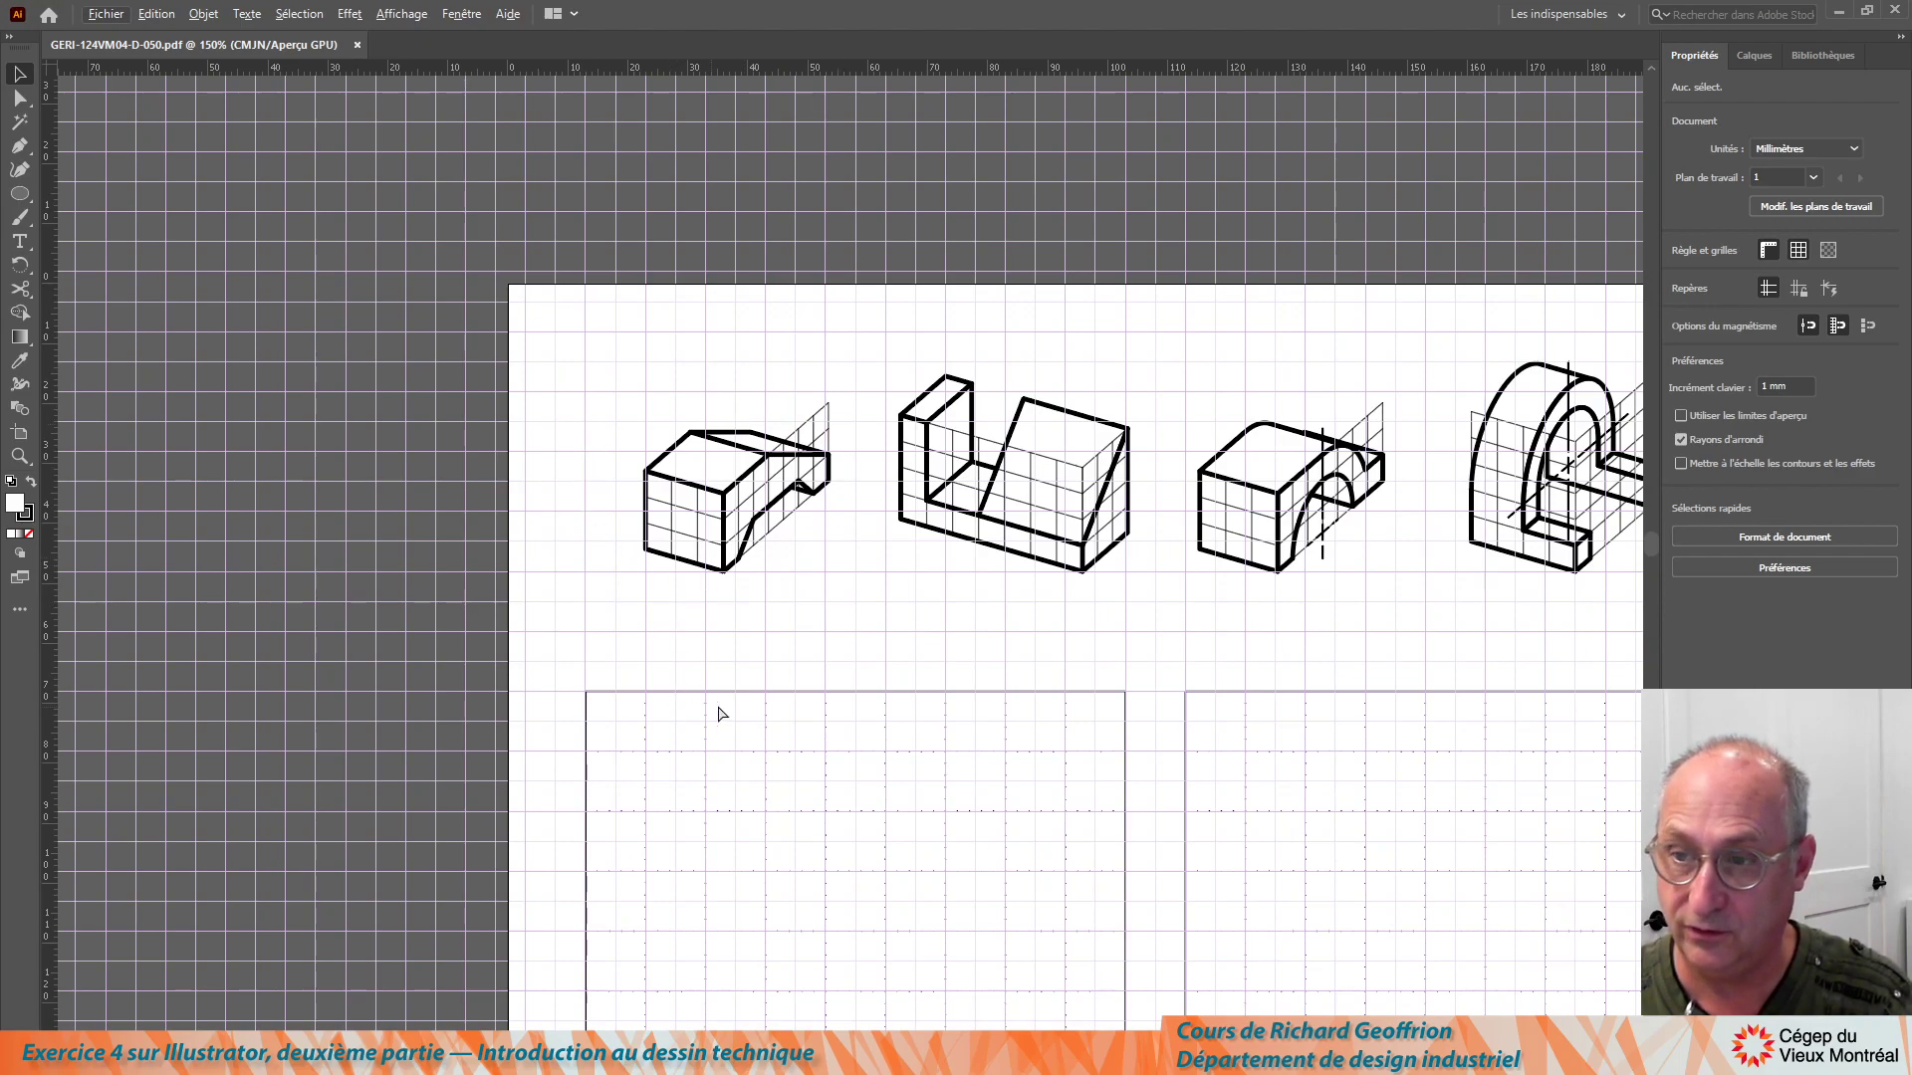
pyautogui.hscroll(2, 711, 714)
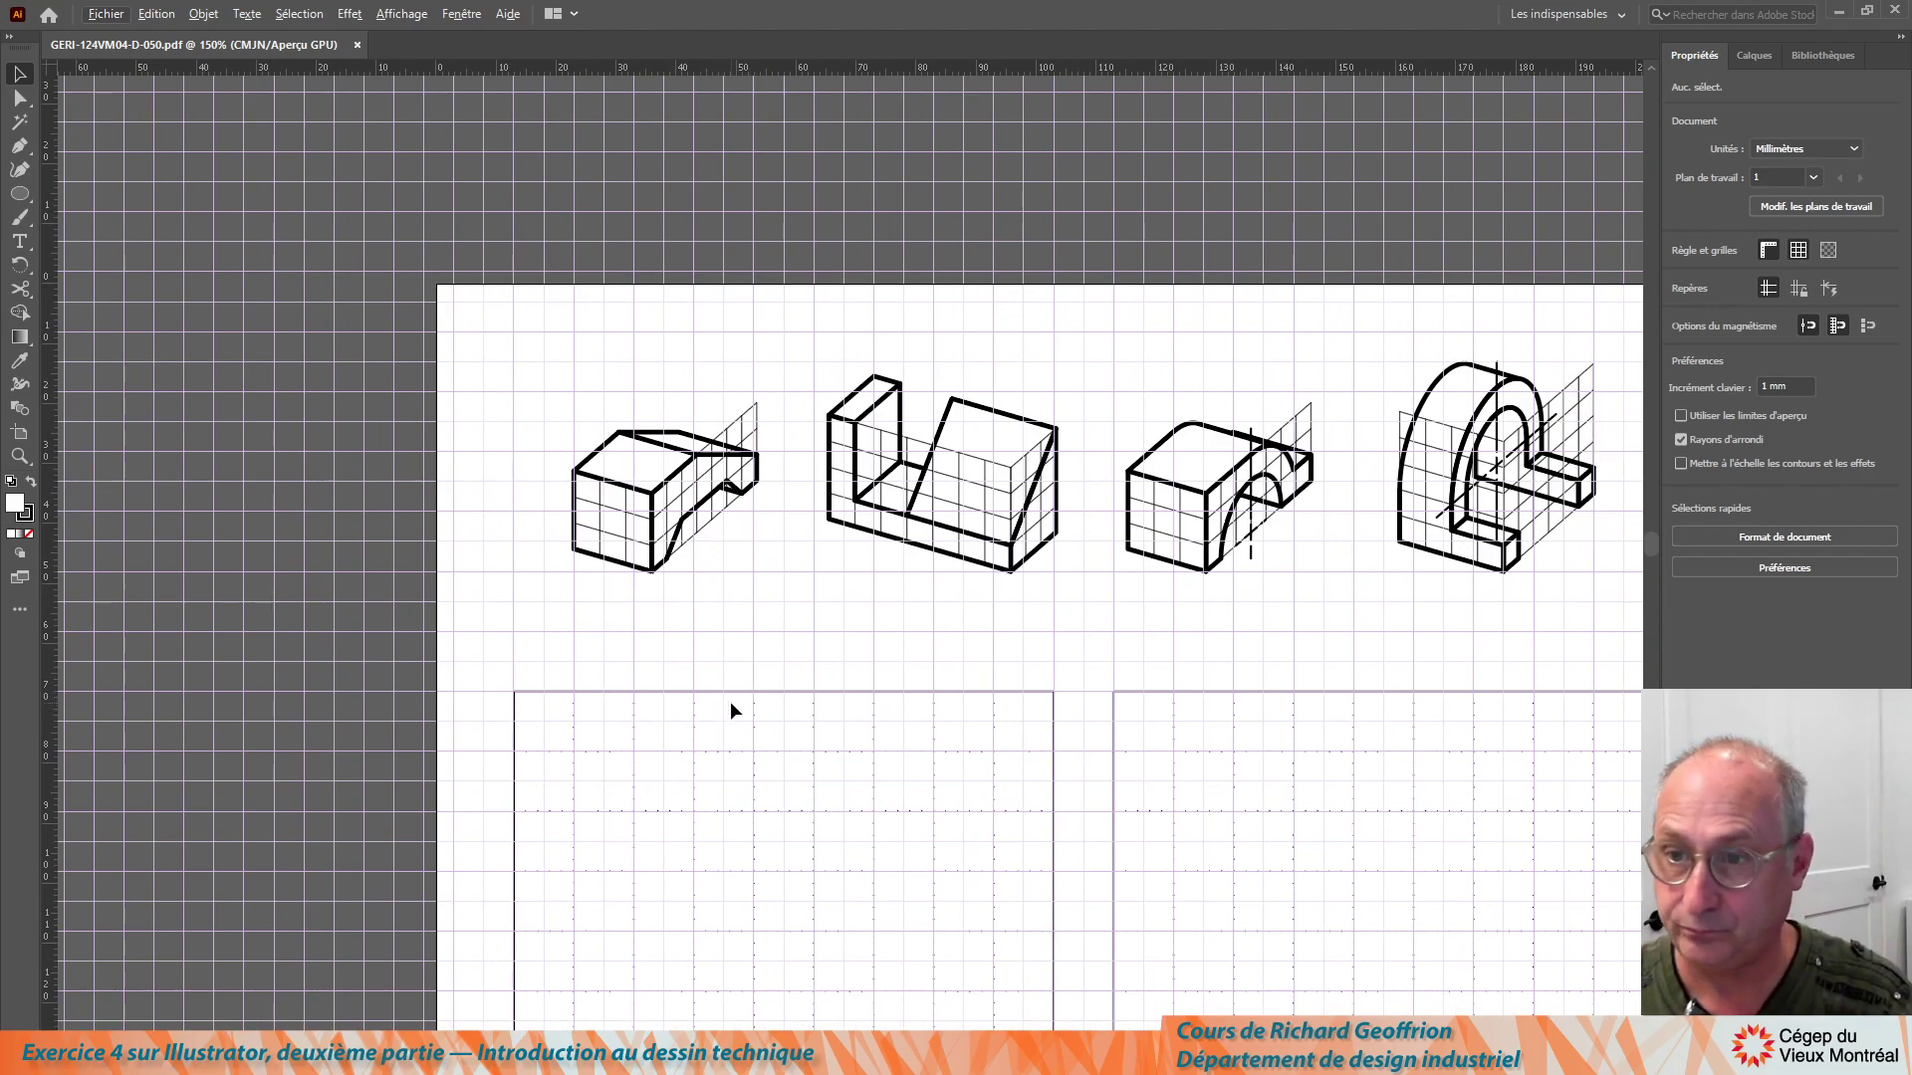
pyautogui.scroll(-5, 731, 701)
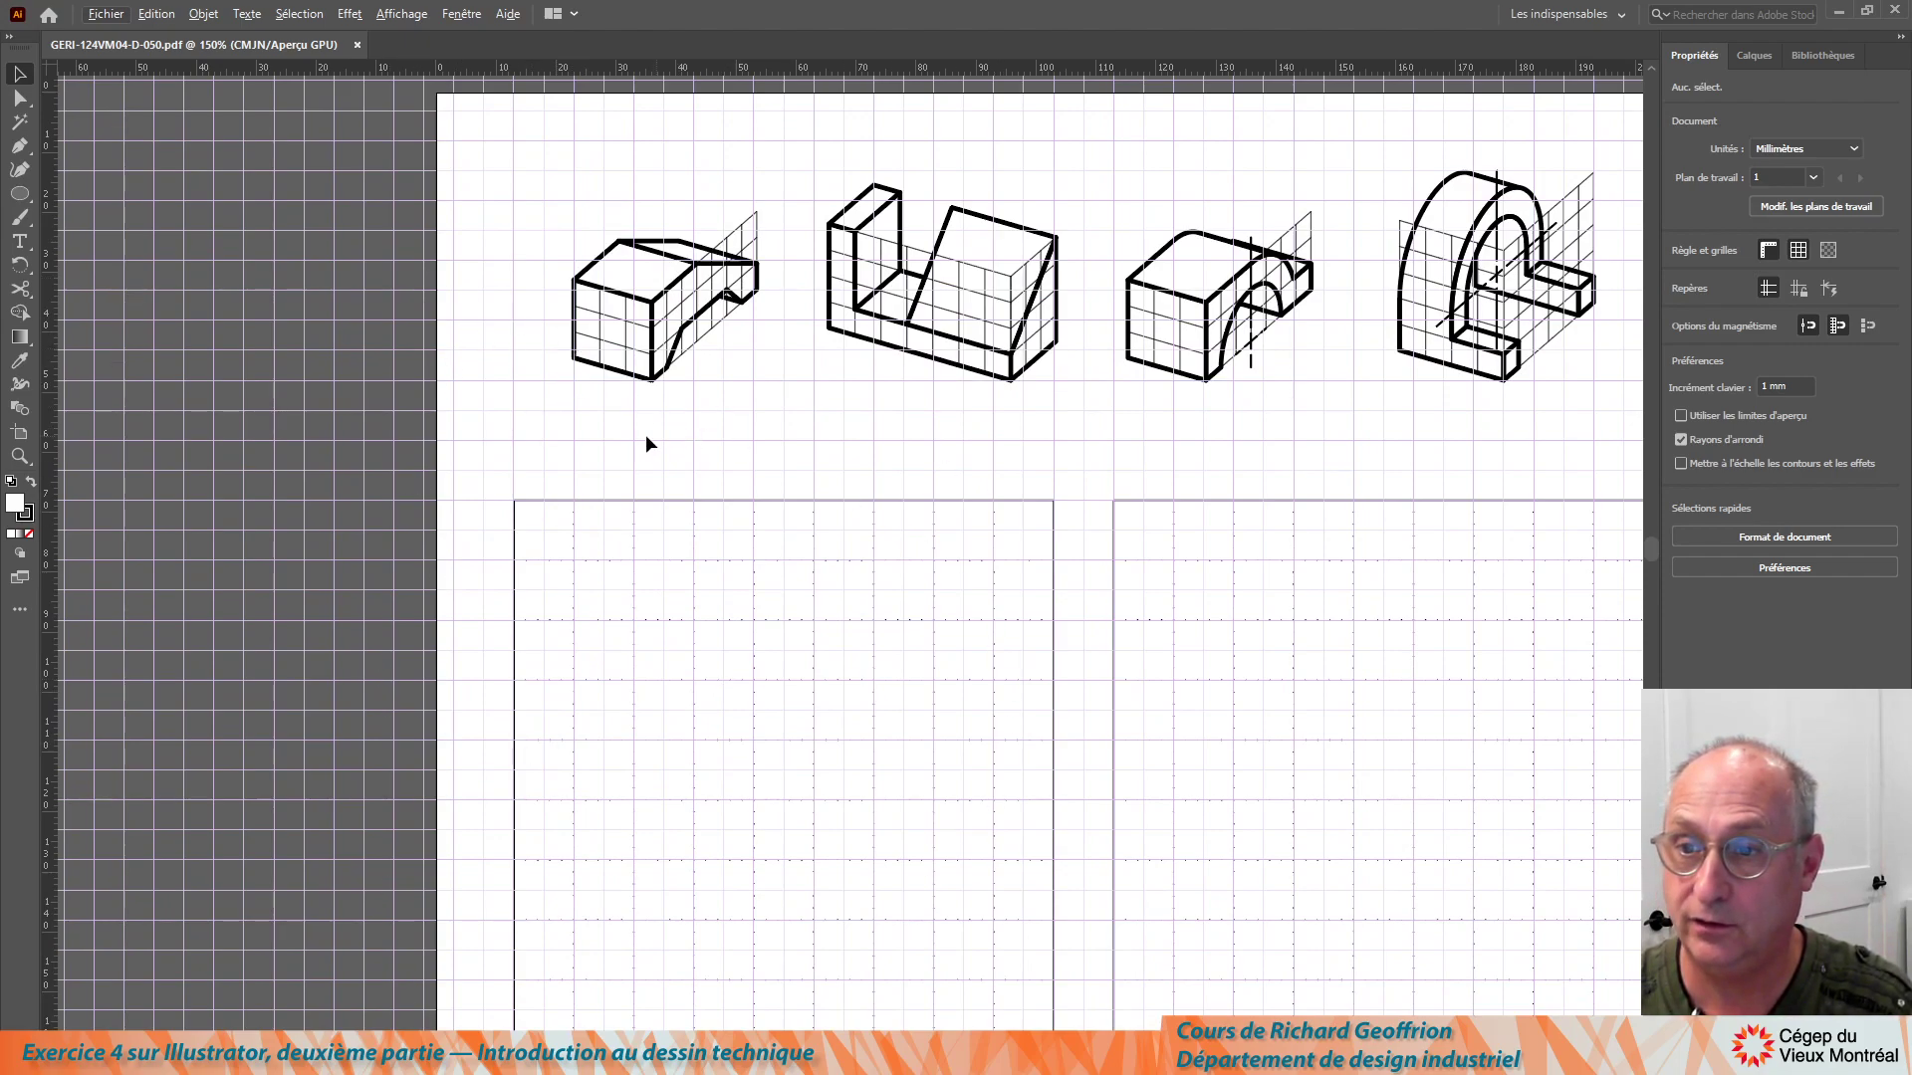
pyautogui.click(401, 14)
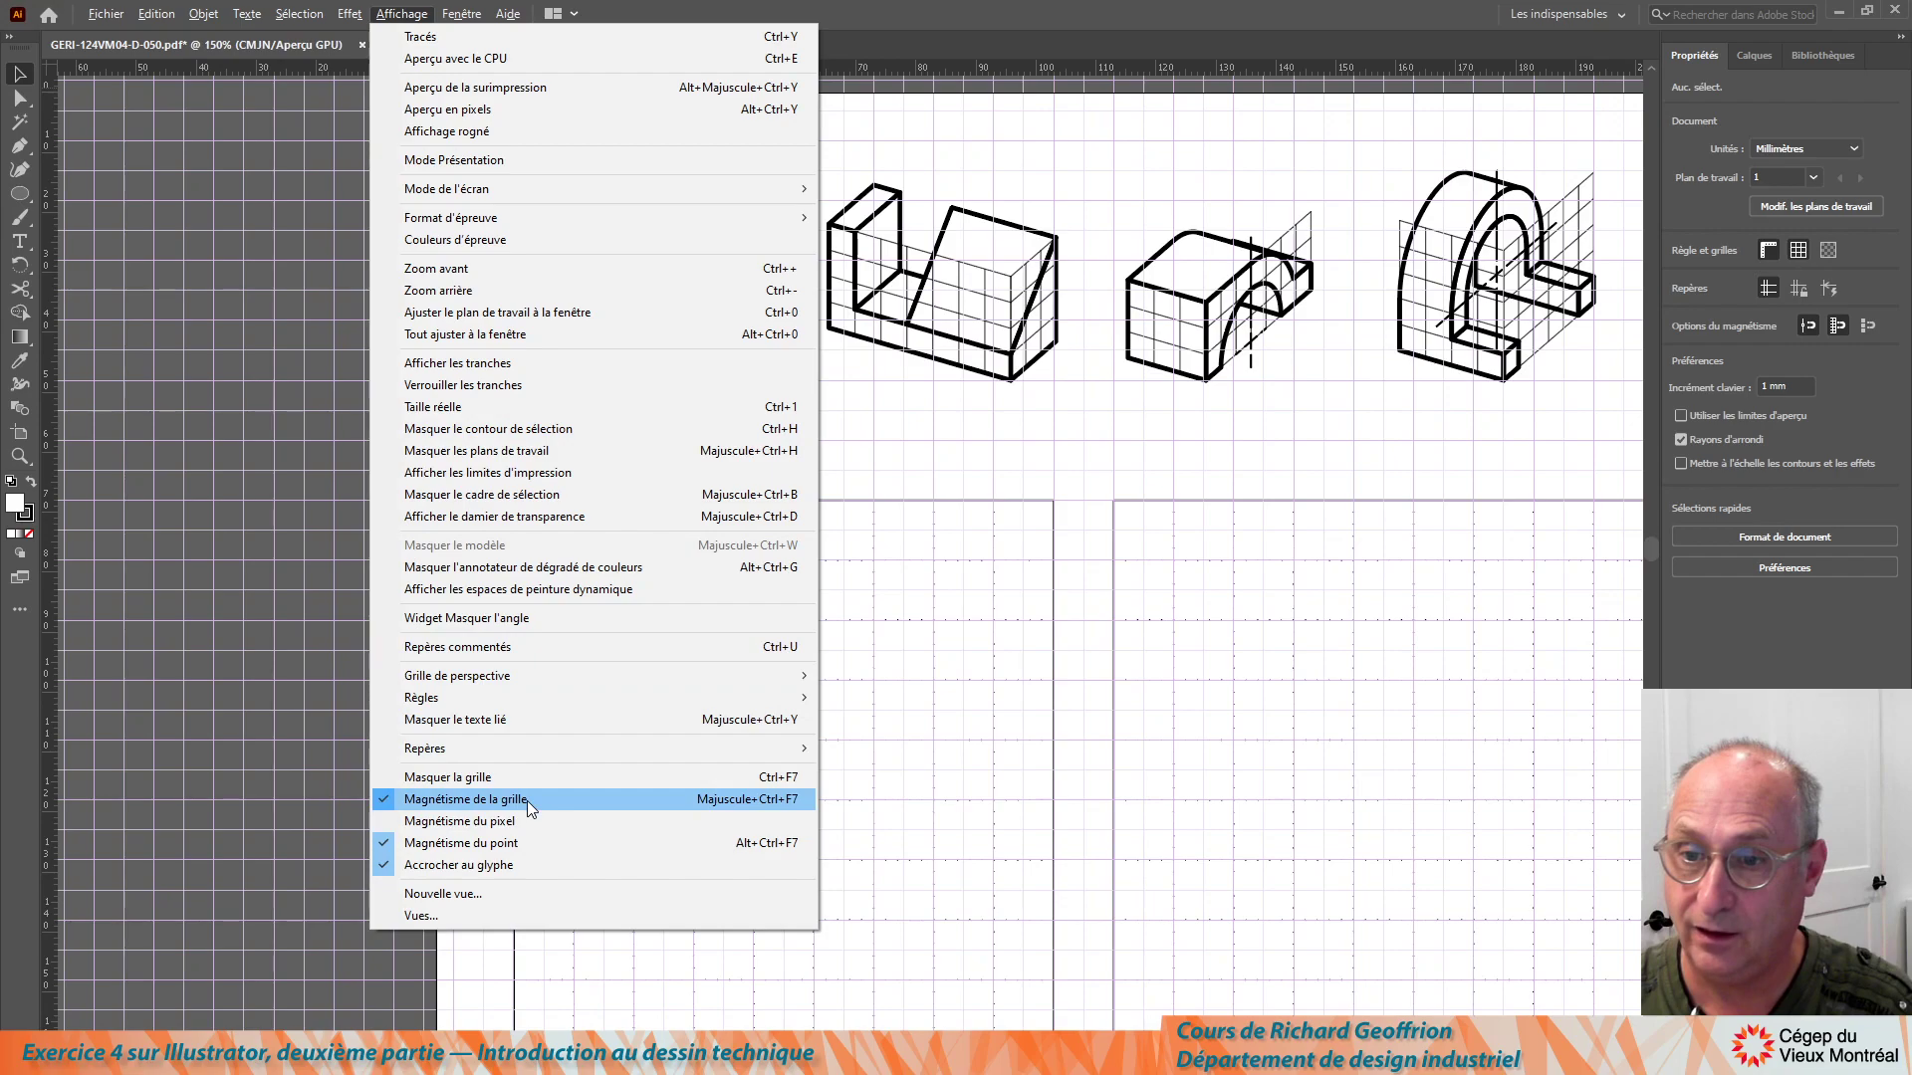
pyautogui.click(925, 439)
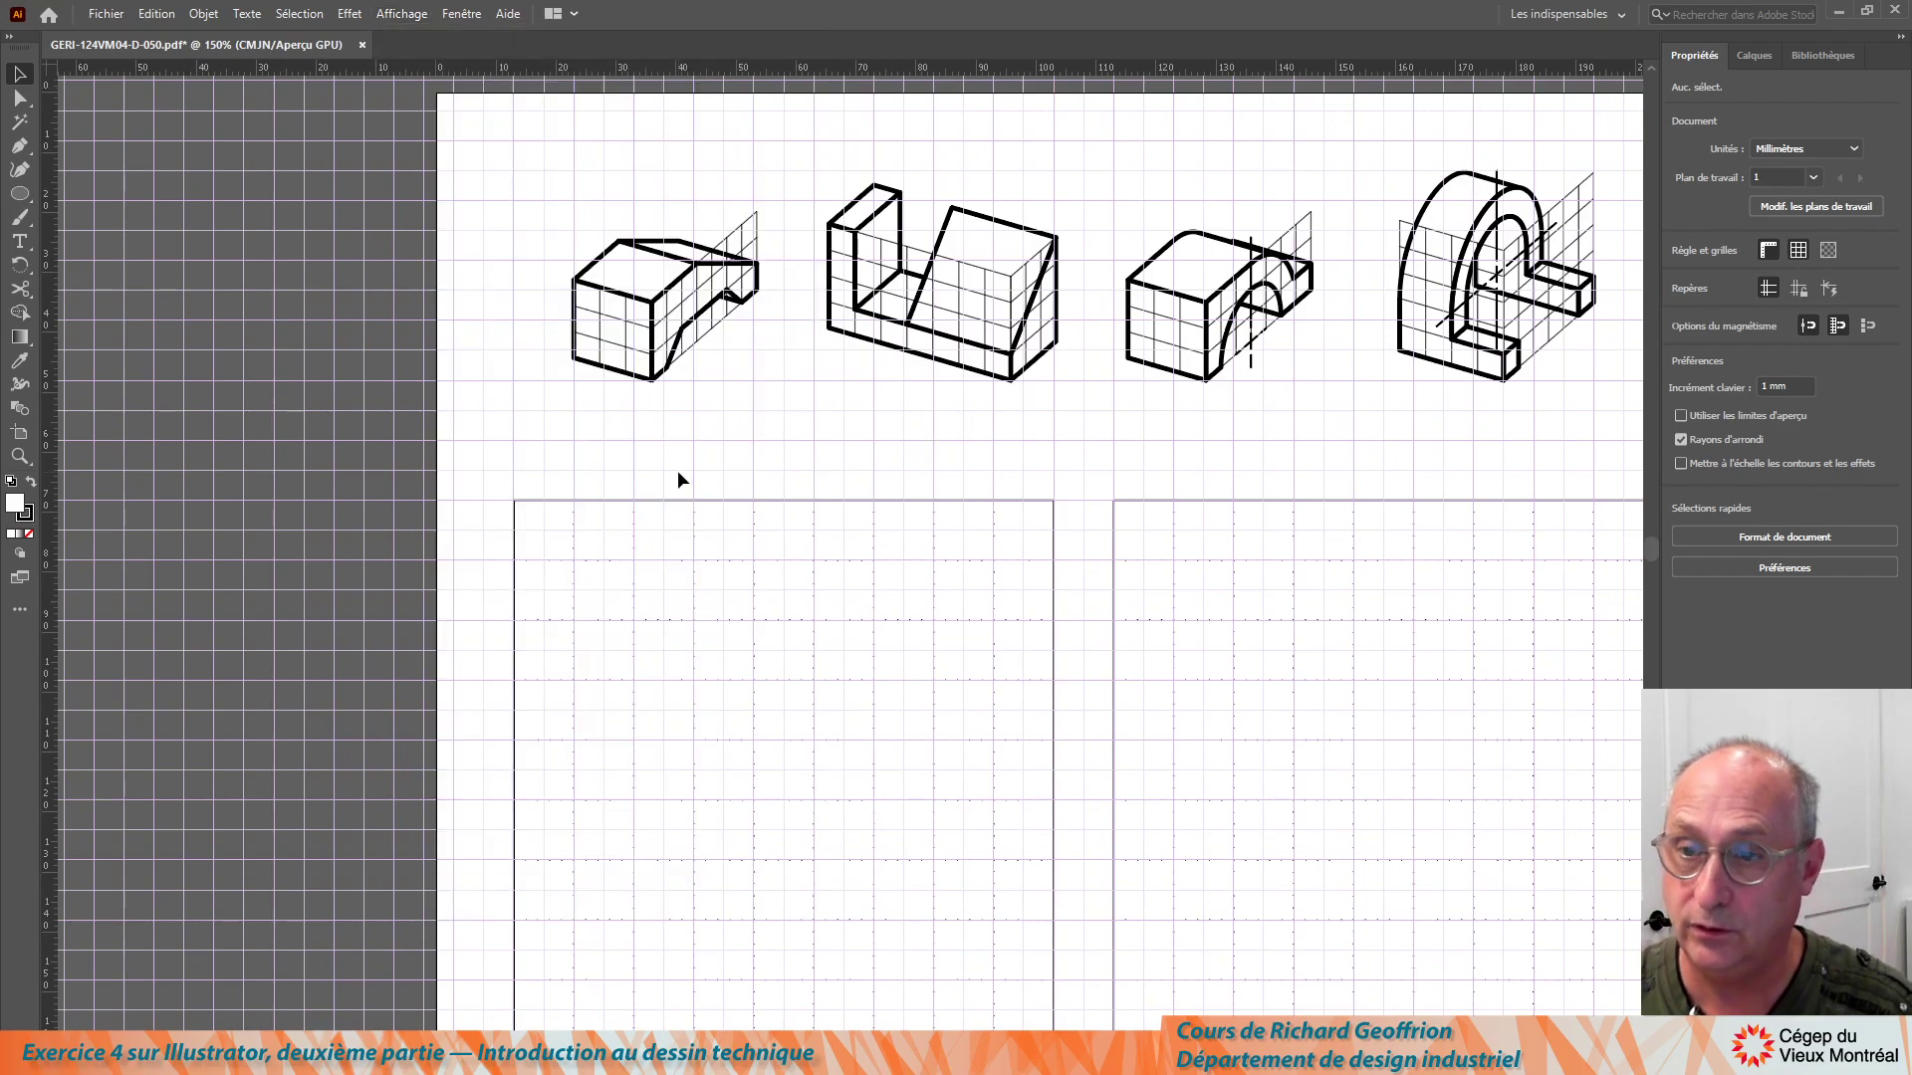
pyautogui.hotkey('ctrl', 'k')
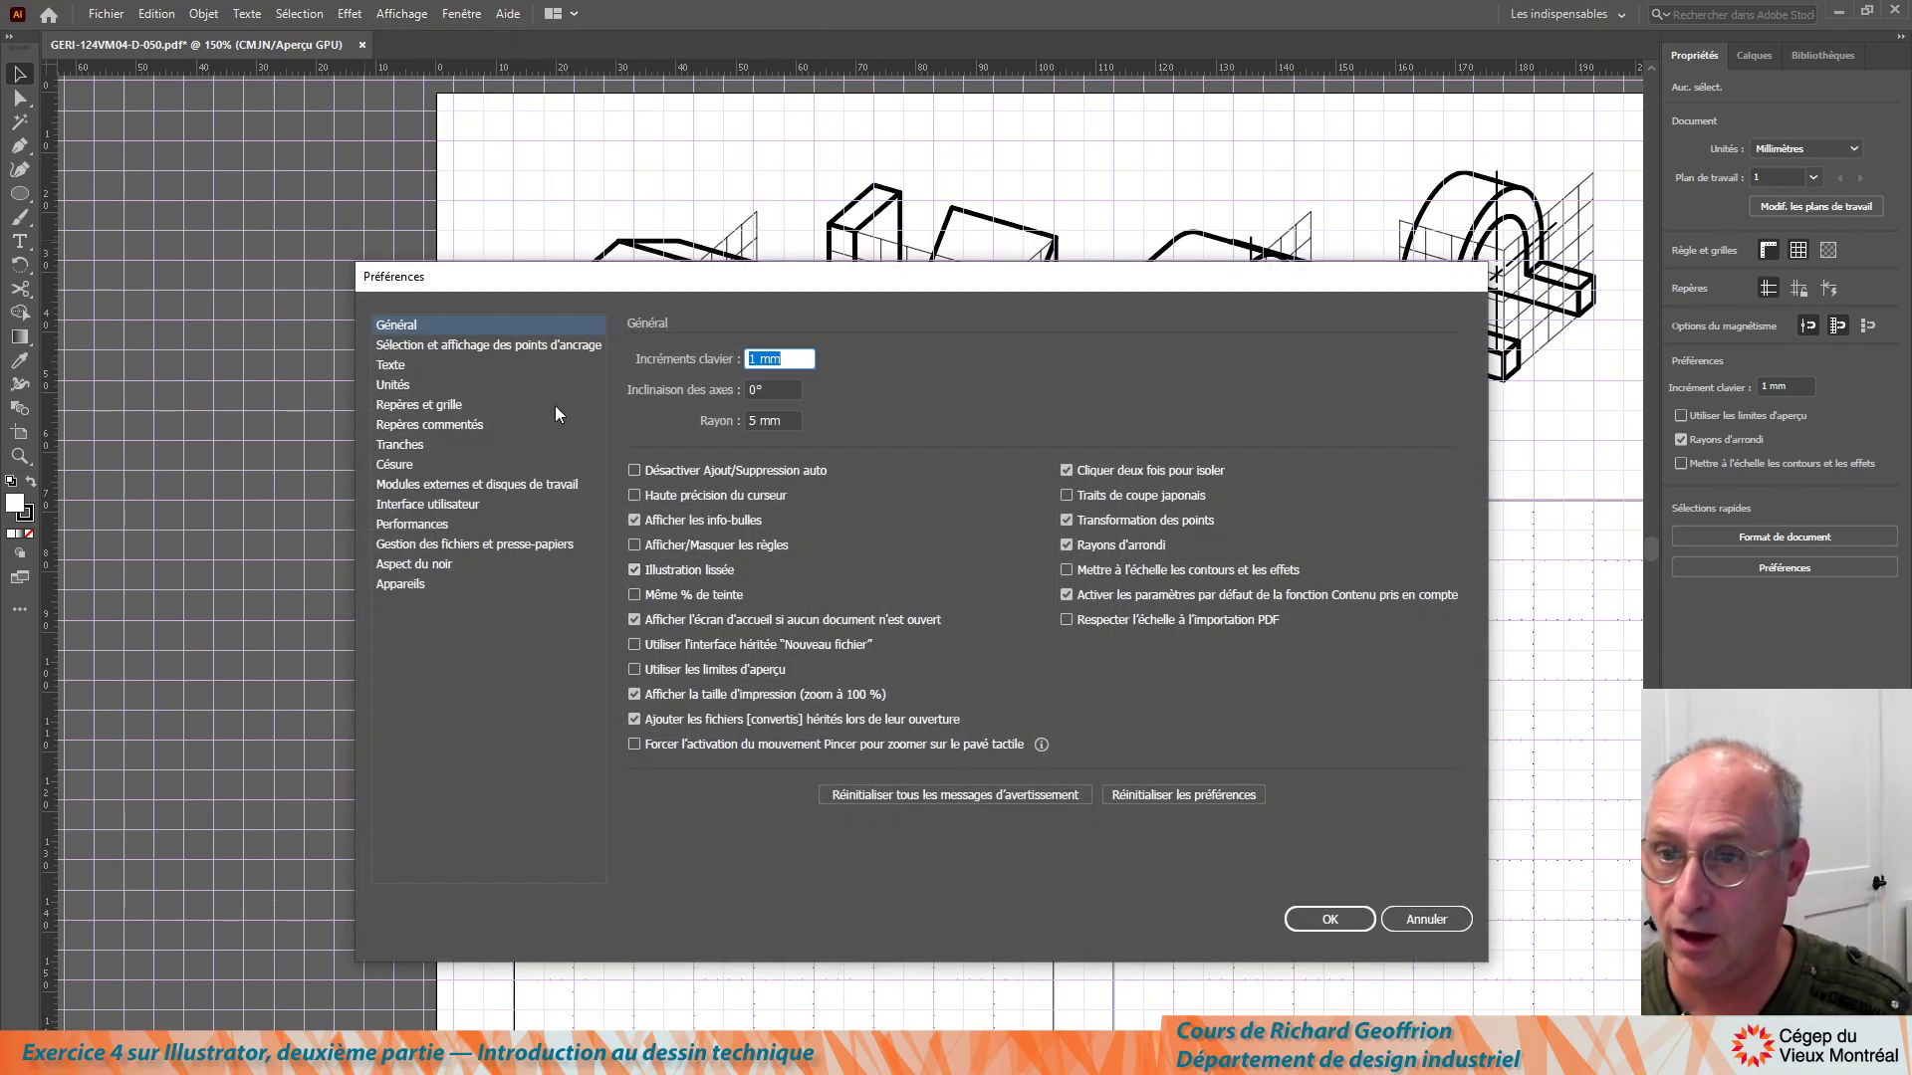
pyautogui.click(412, 405)
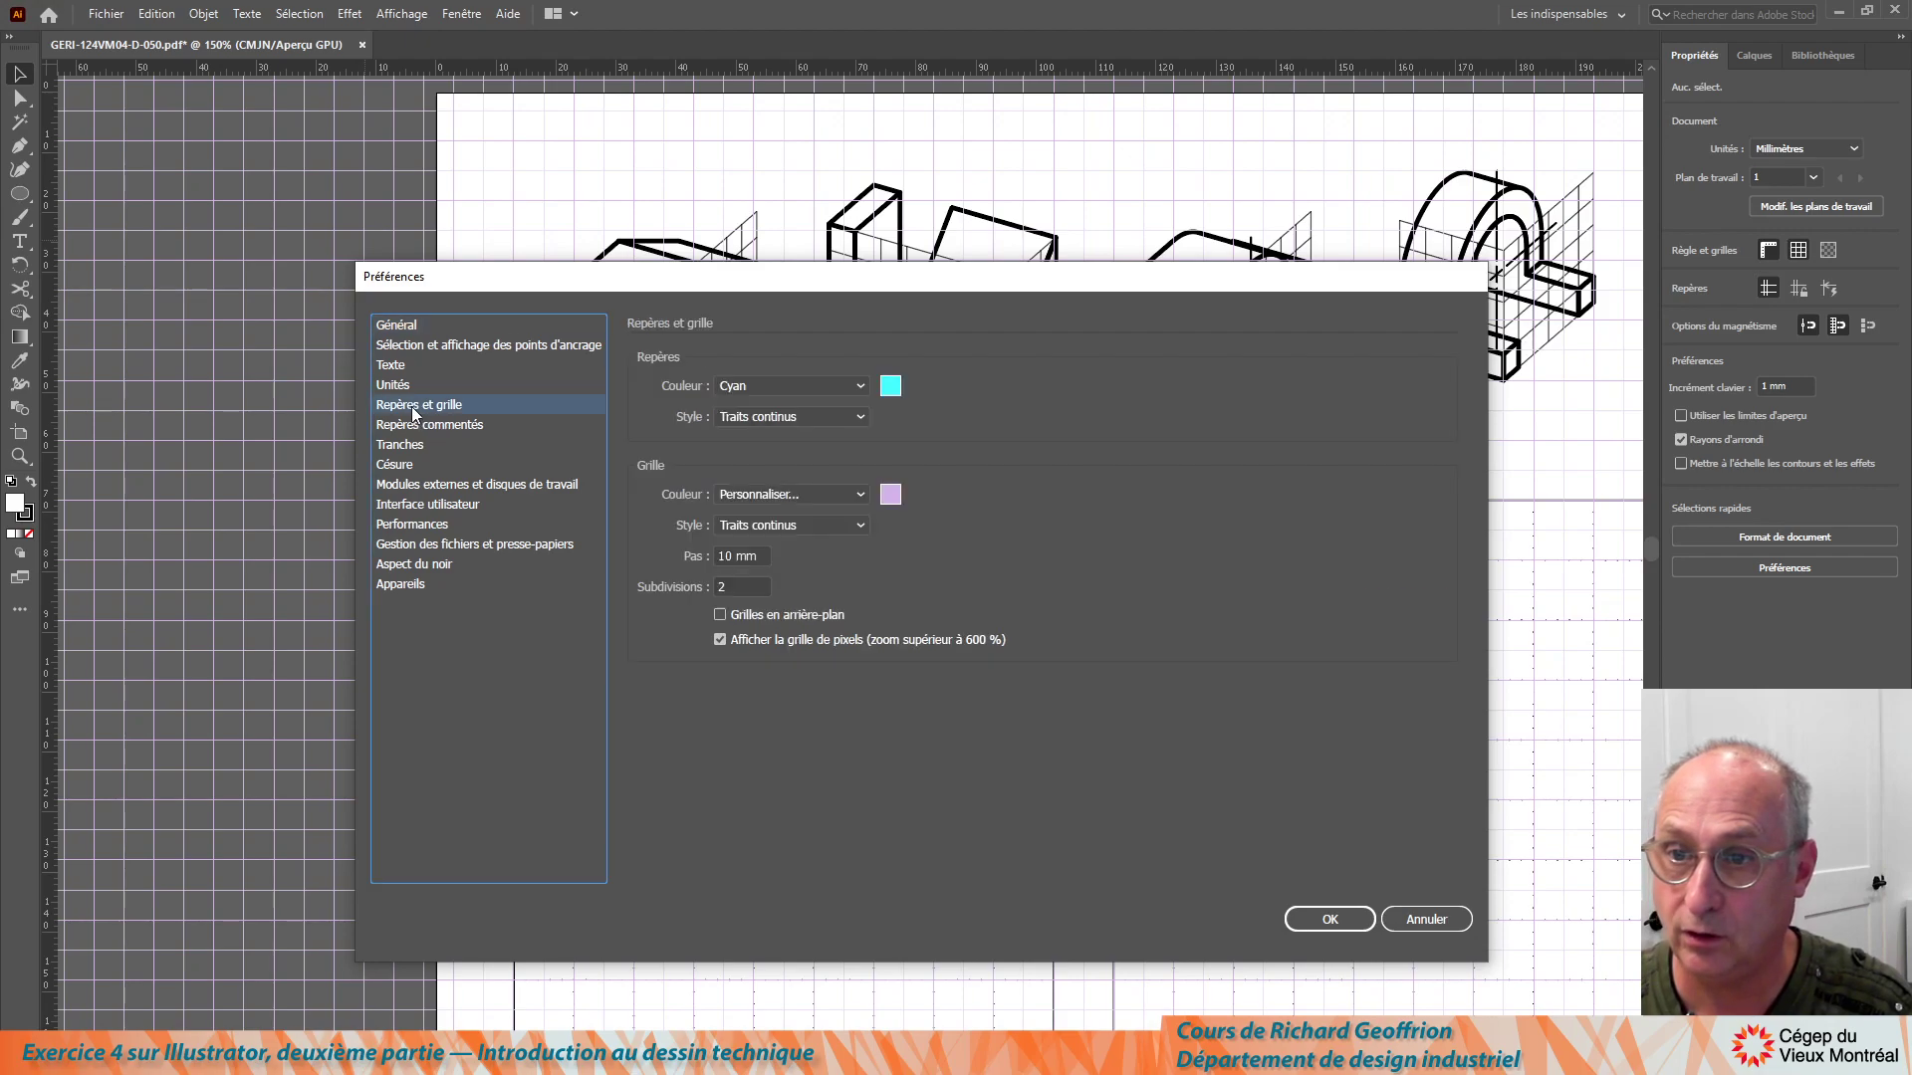
pyautogui.click(1422, 918)
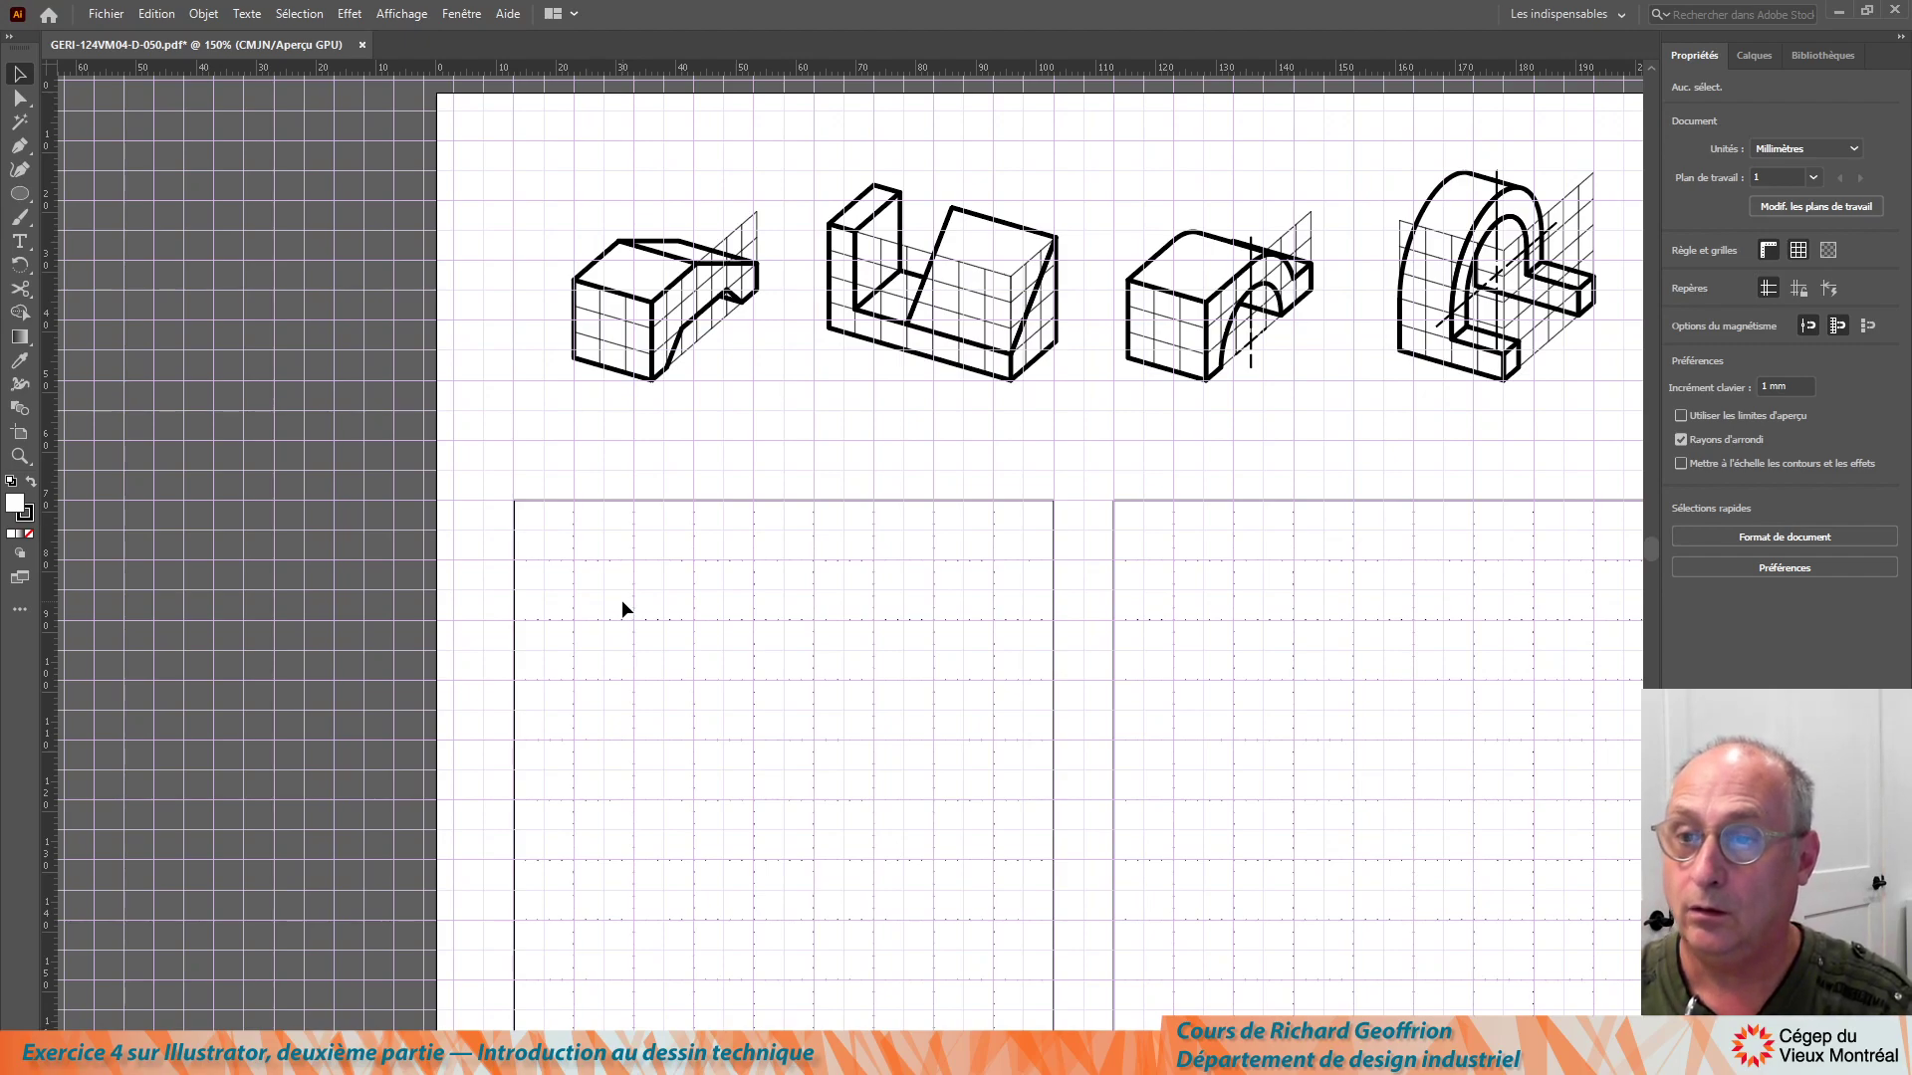
# Hide the grid and review the document's layers.
pyautogui.click(414, 15)
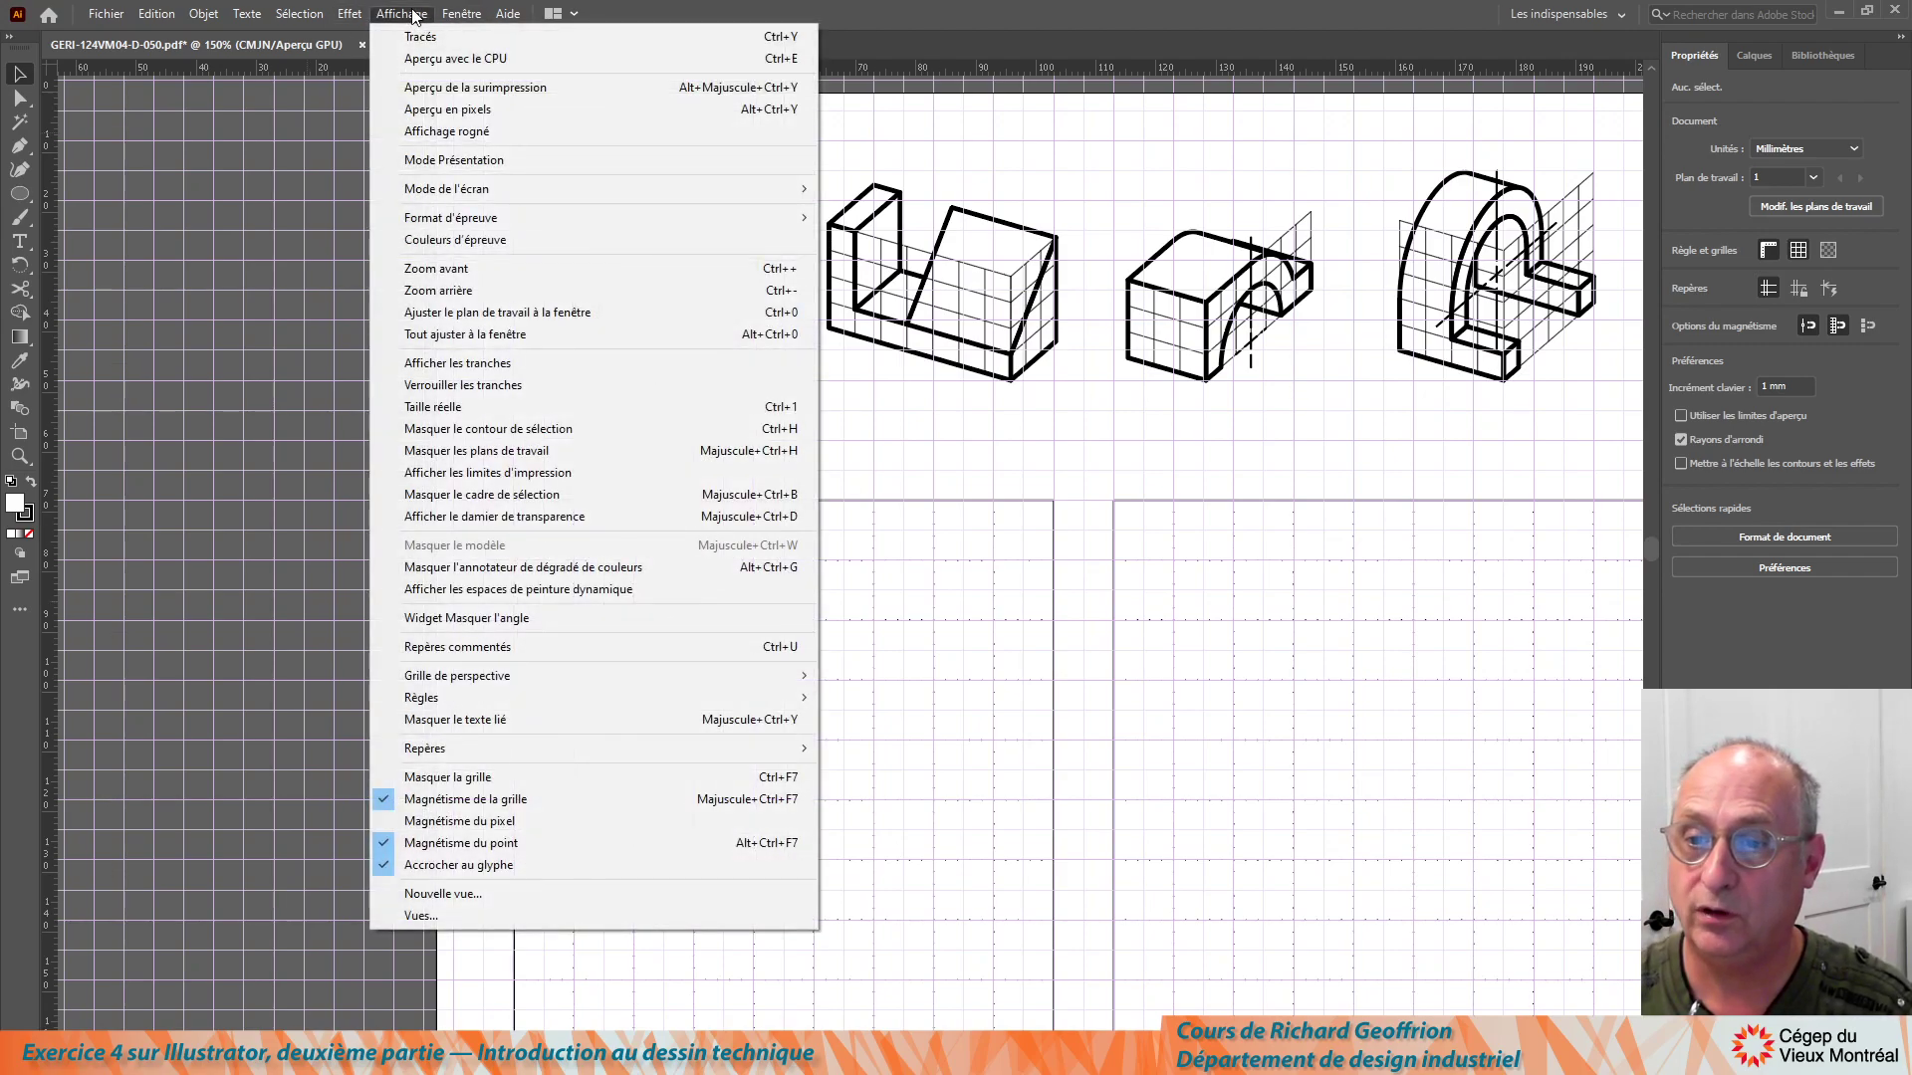
pyautogui.click(466, 778)
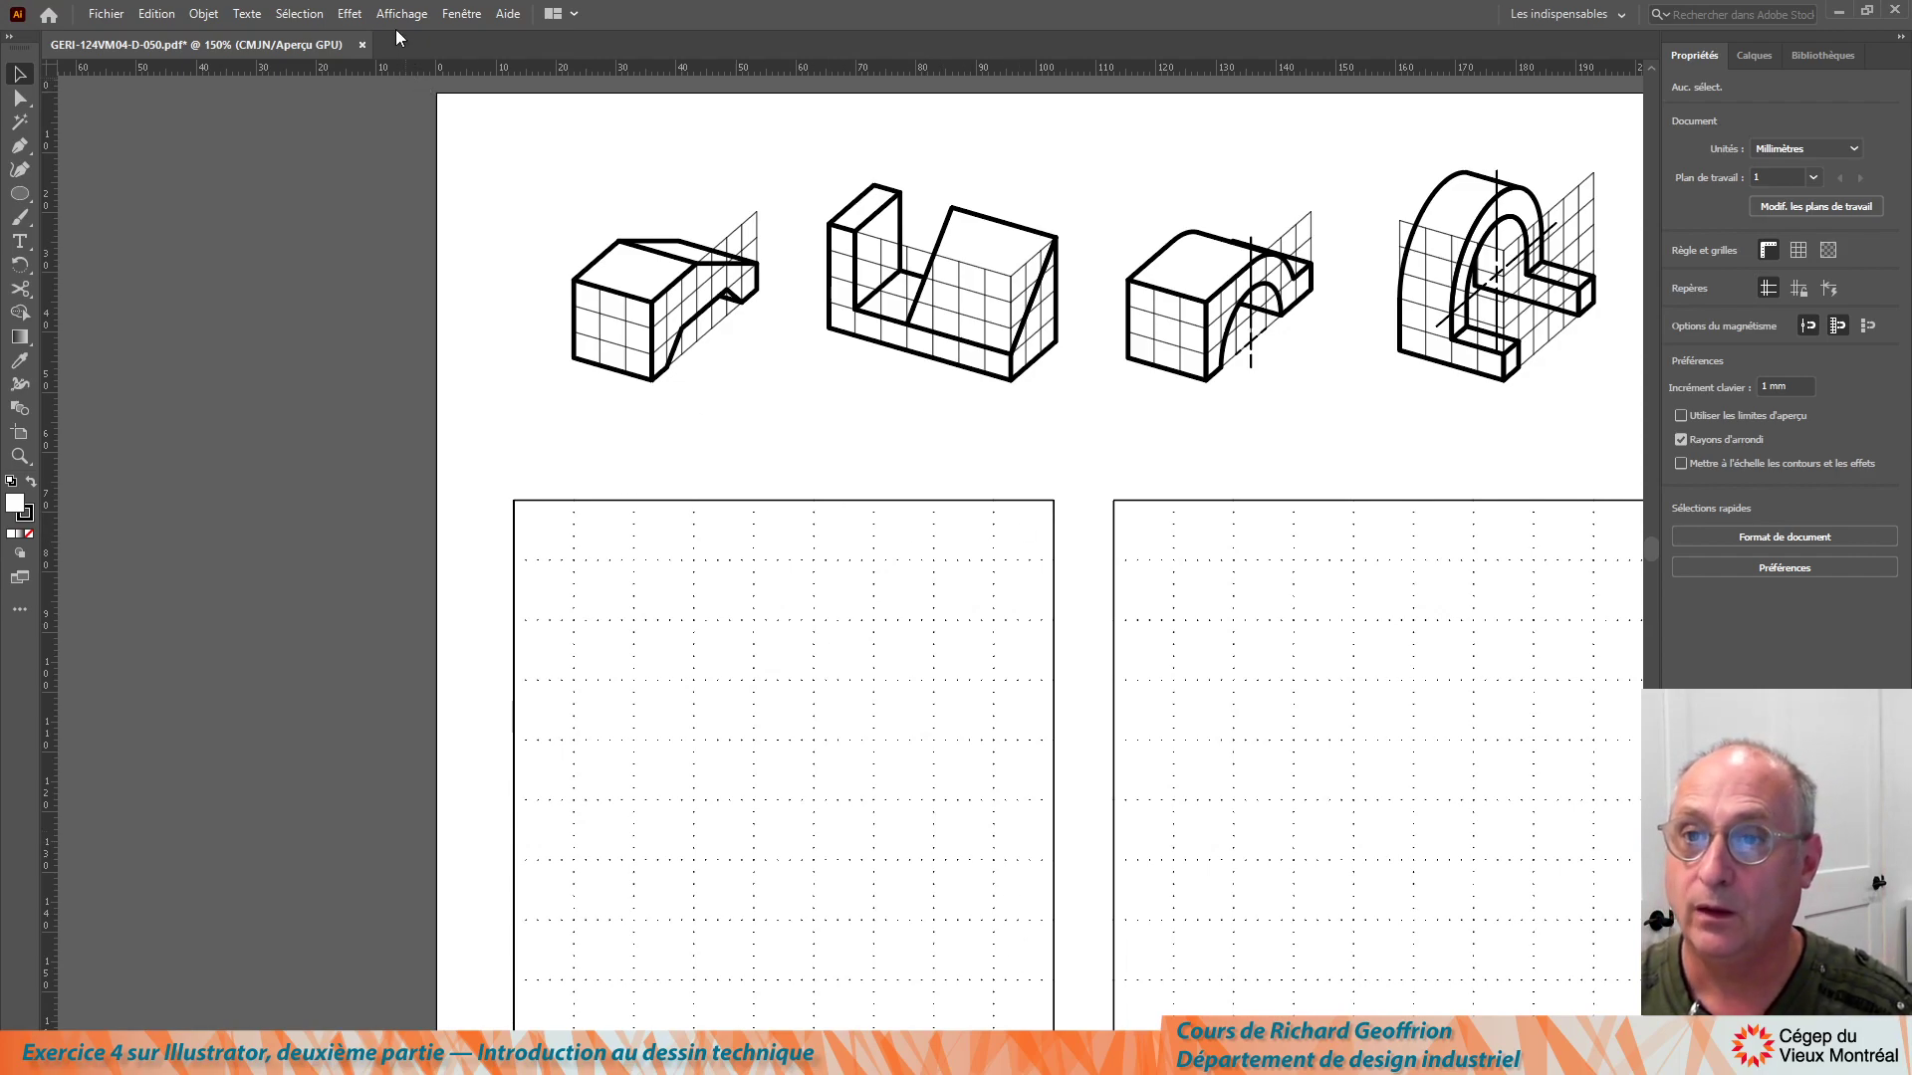
pyautogui.click(1755, 56)
pyautogui.moveTo(595, 281); pyautogui.dragTo(540, 284)
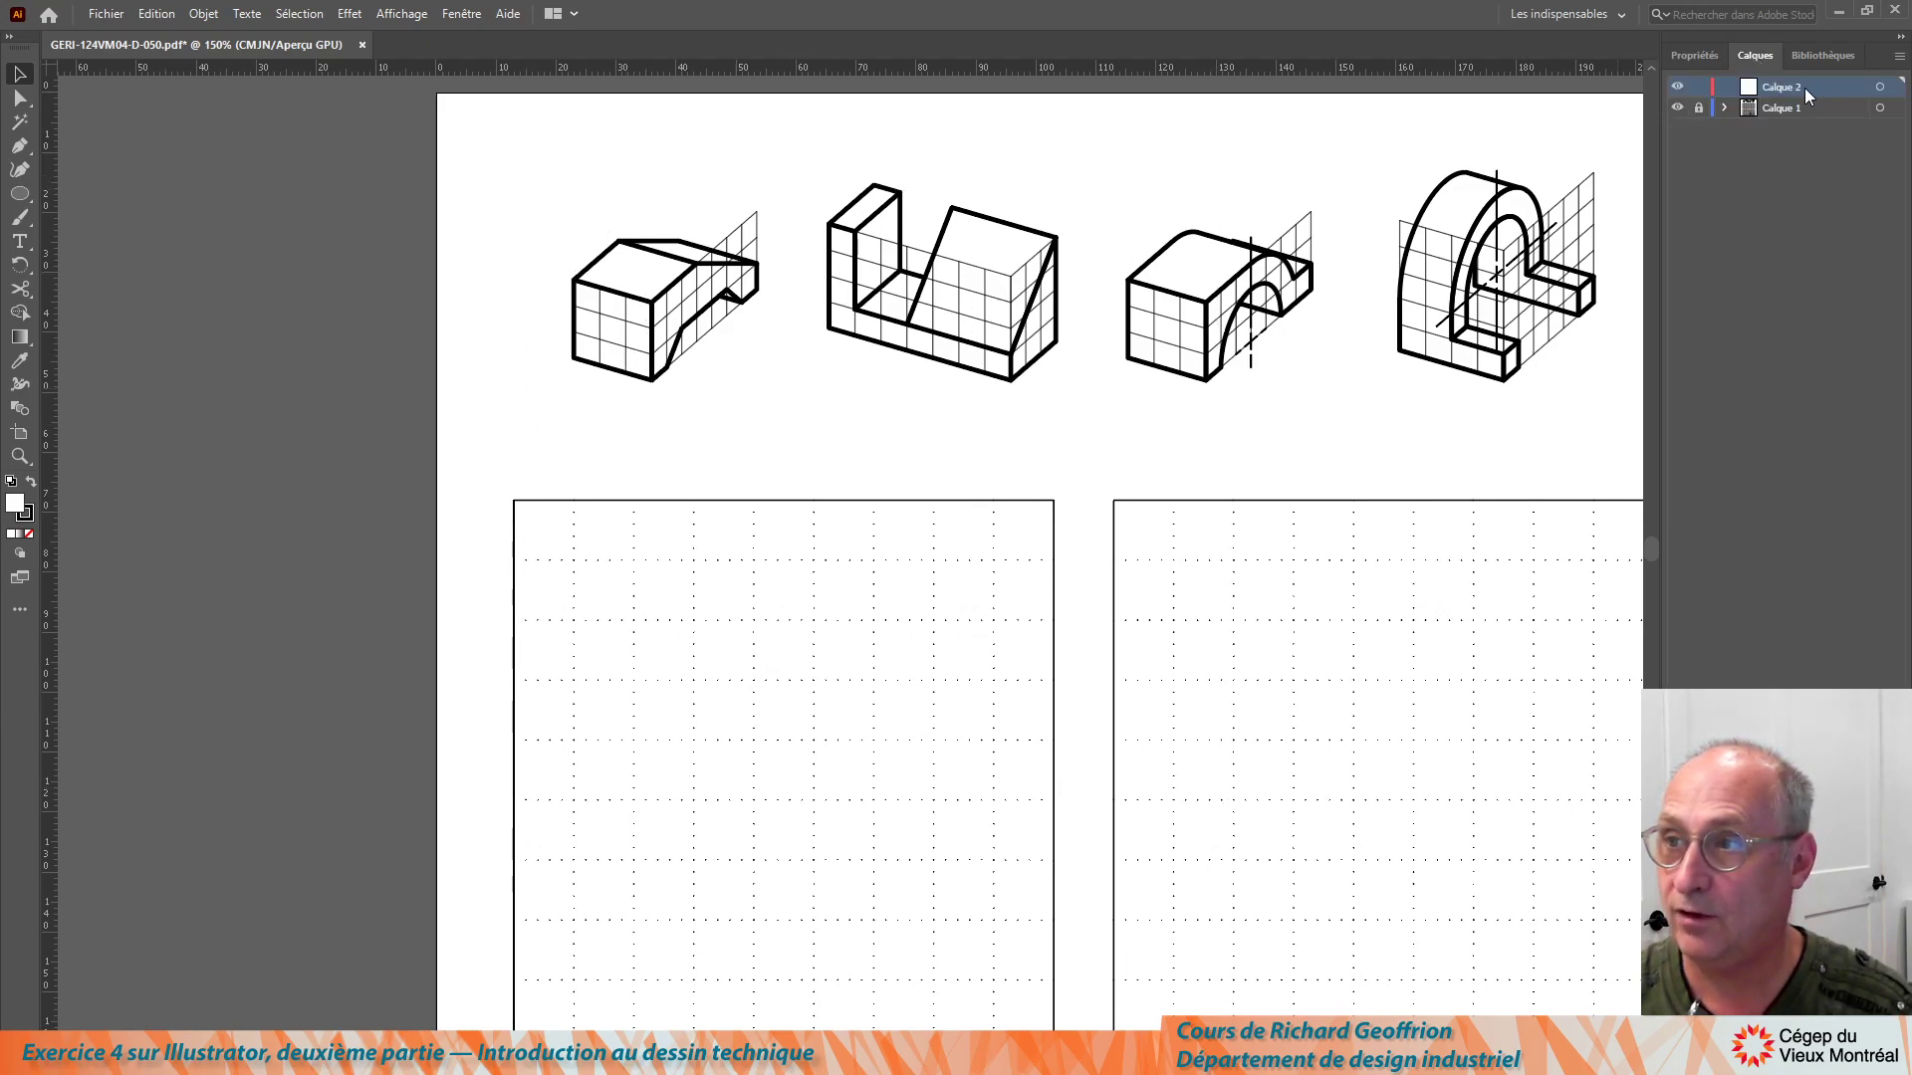
pyautogui.click(1692, 56)
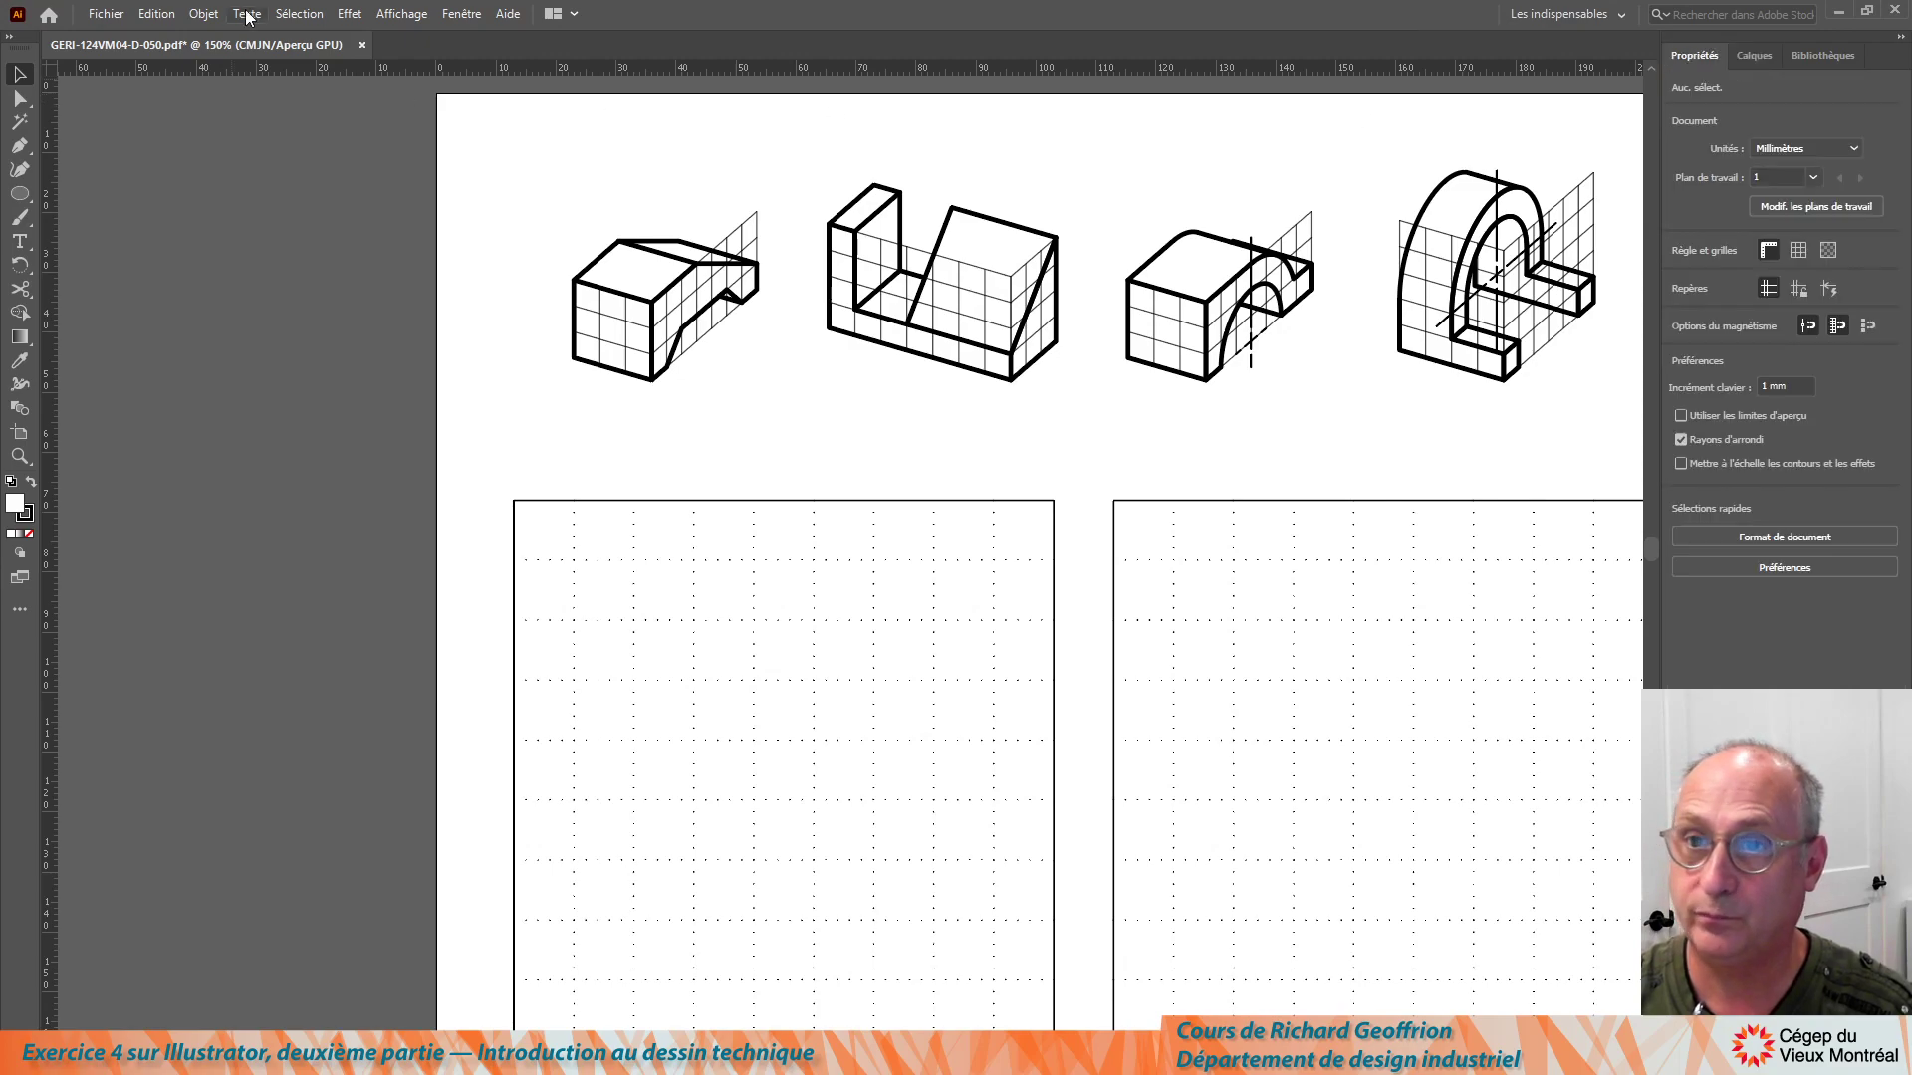
# Show the grid again over the artboard.
pyautogui.click(462, 15)
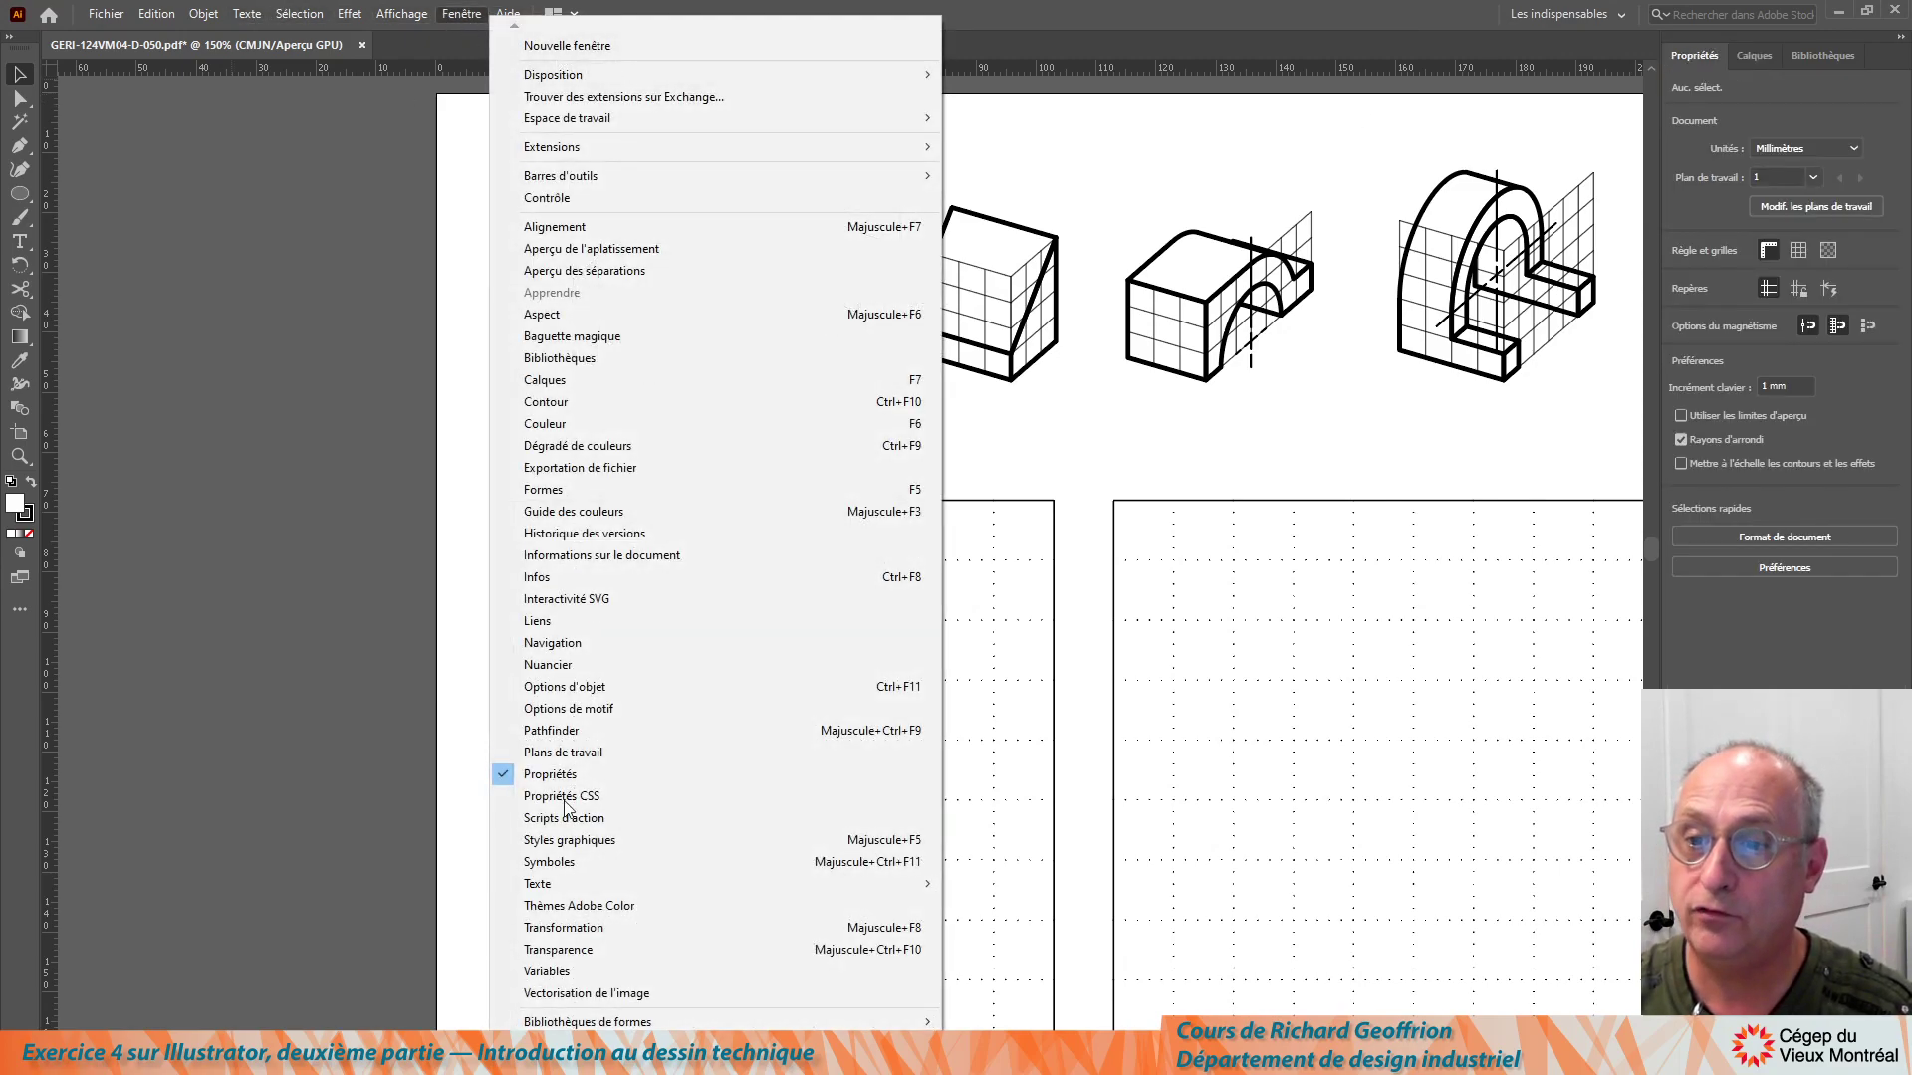
pyautogui.click(458, 15)
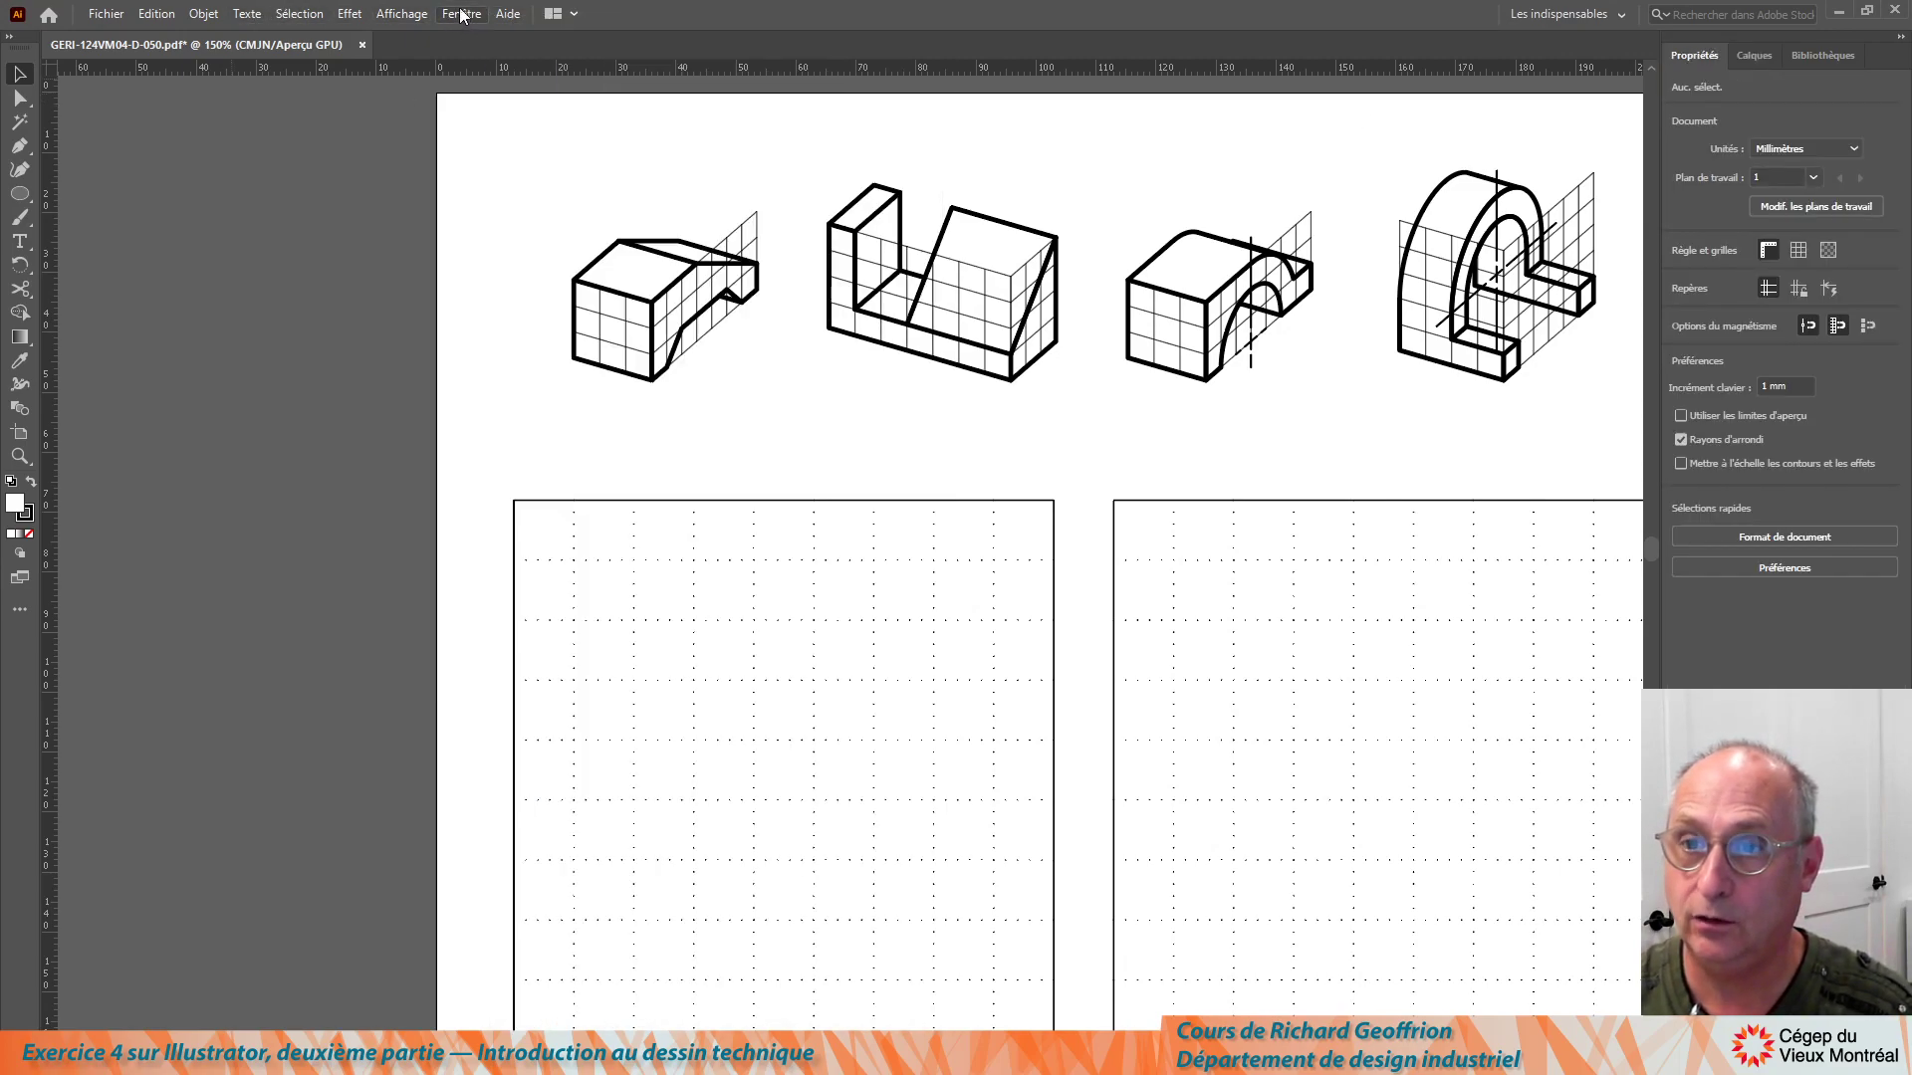
pyautogui.click(401, 14)
pyautogui.click(485, 778)
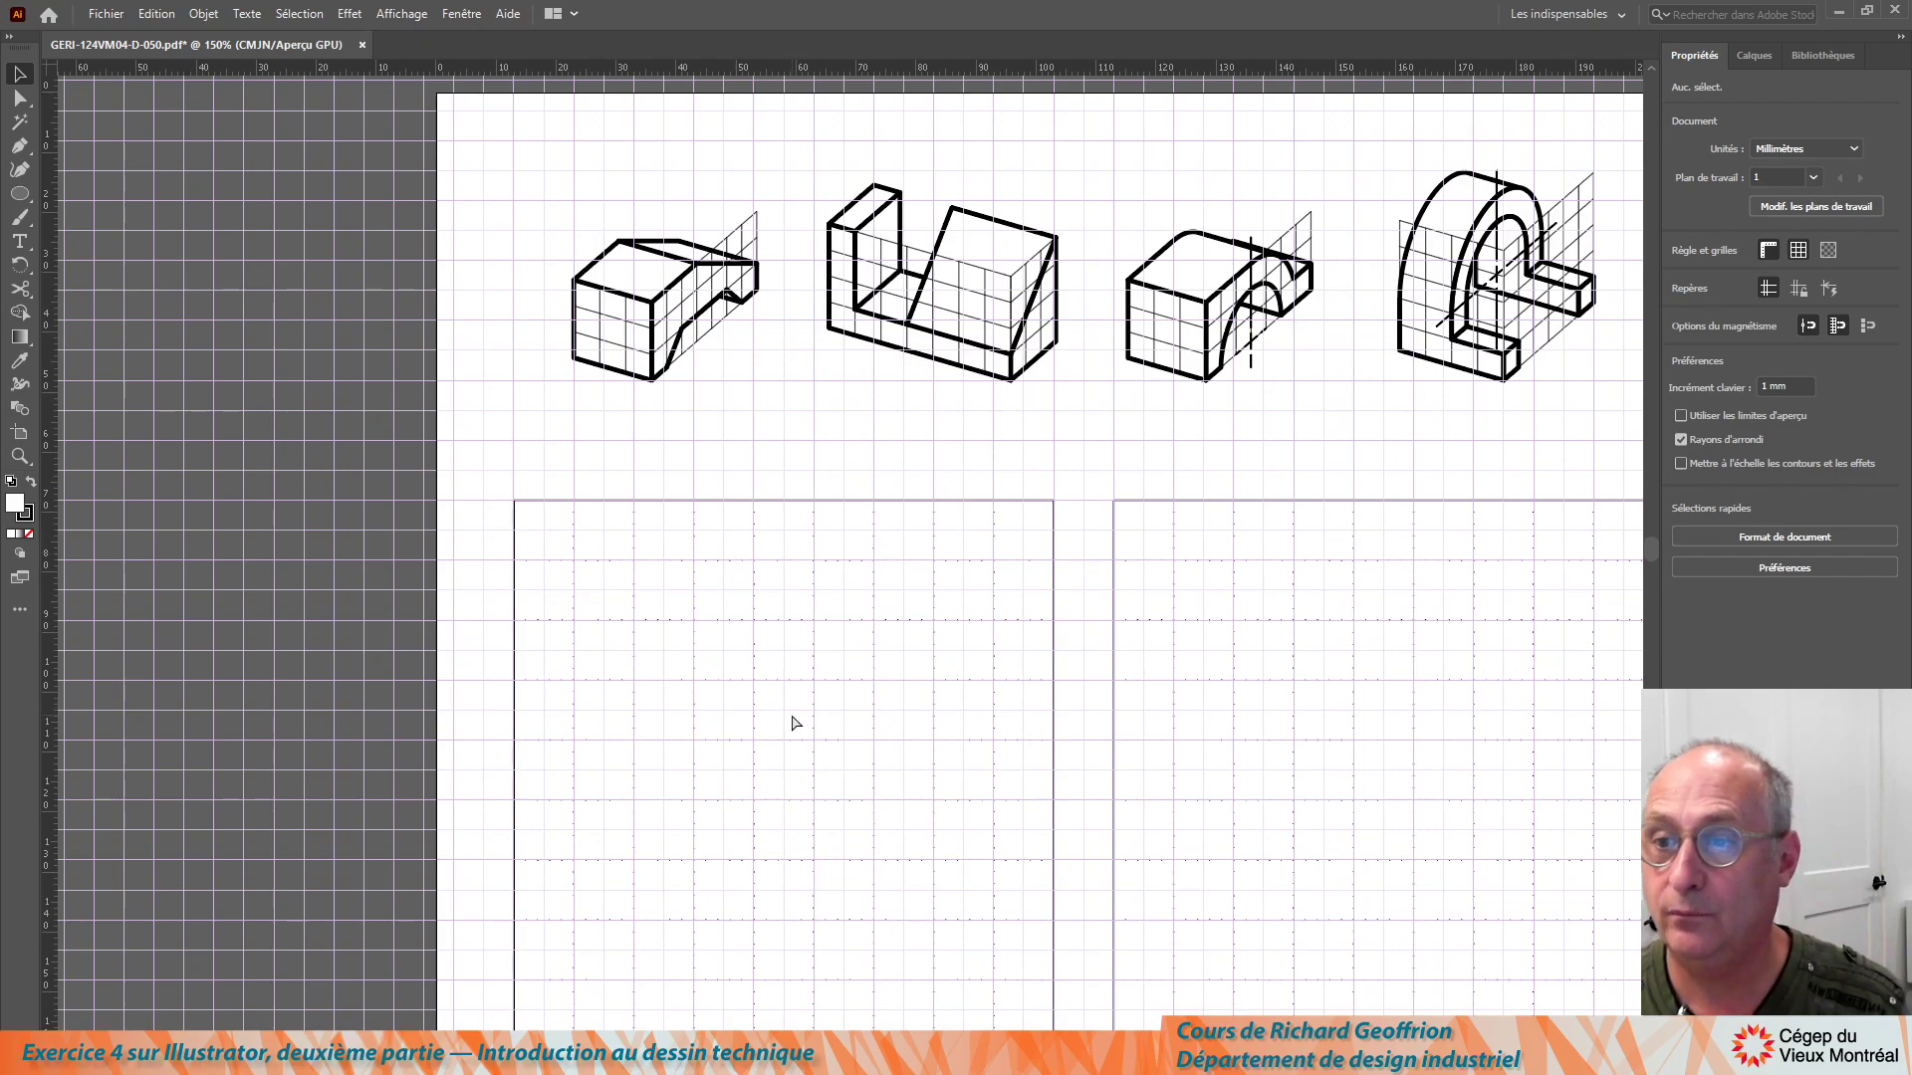
# Draw a closed curved practice shape about 79 mm tall with the Pen tool, overlapping the first empty frame.
pyautogui.hscroll(-1, 795, 724)
pyautogui.scroll(1, 780, 719)
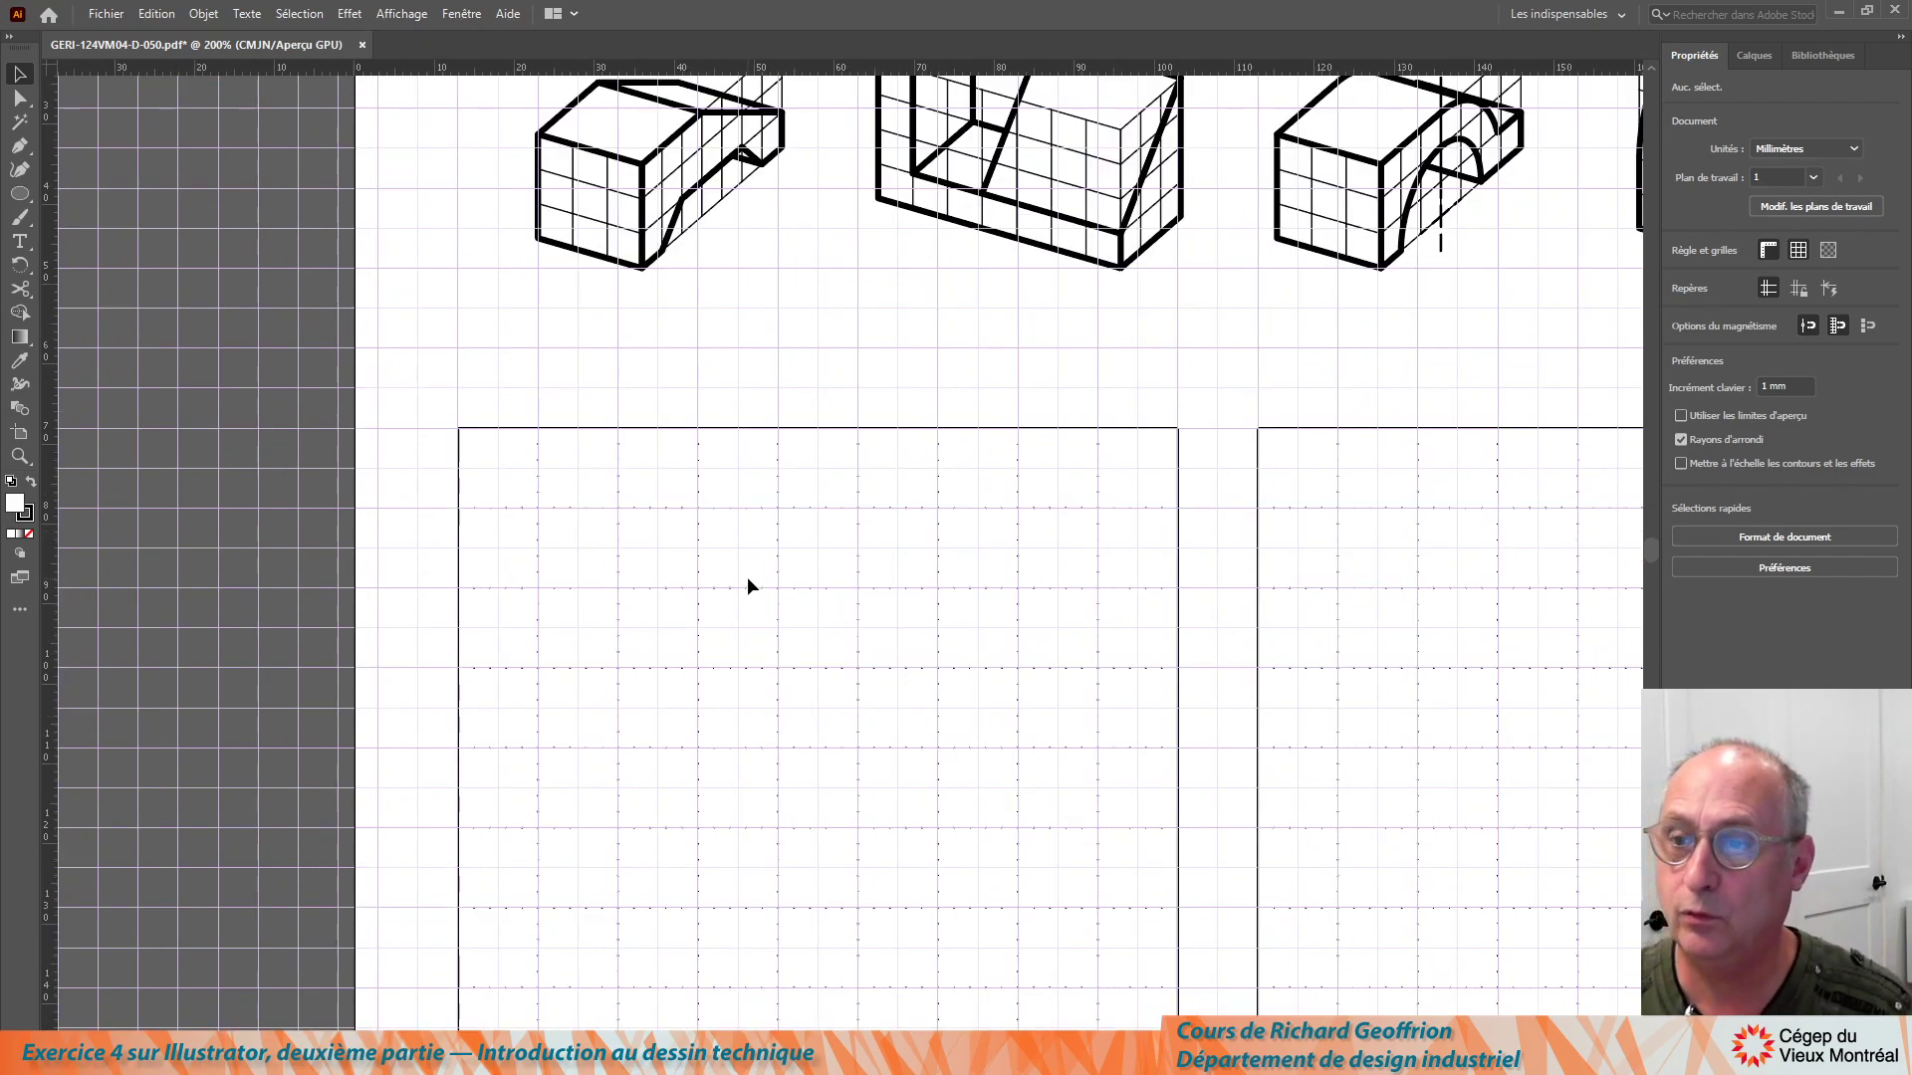
pyautogui.scroll(2, 749, 578)
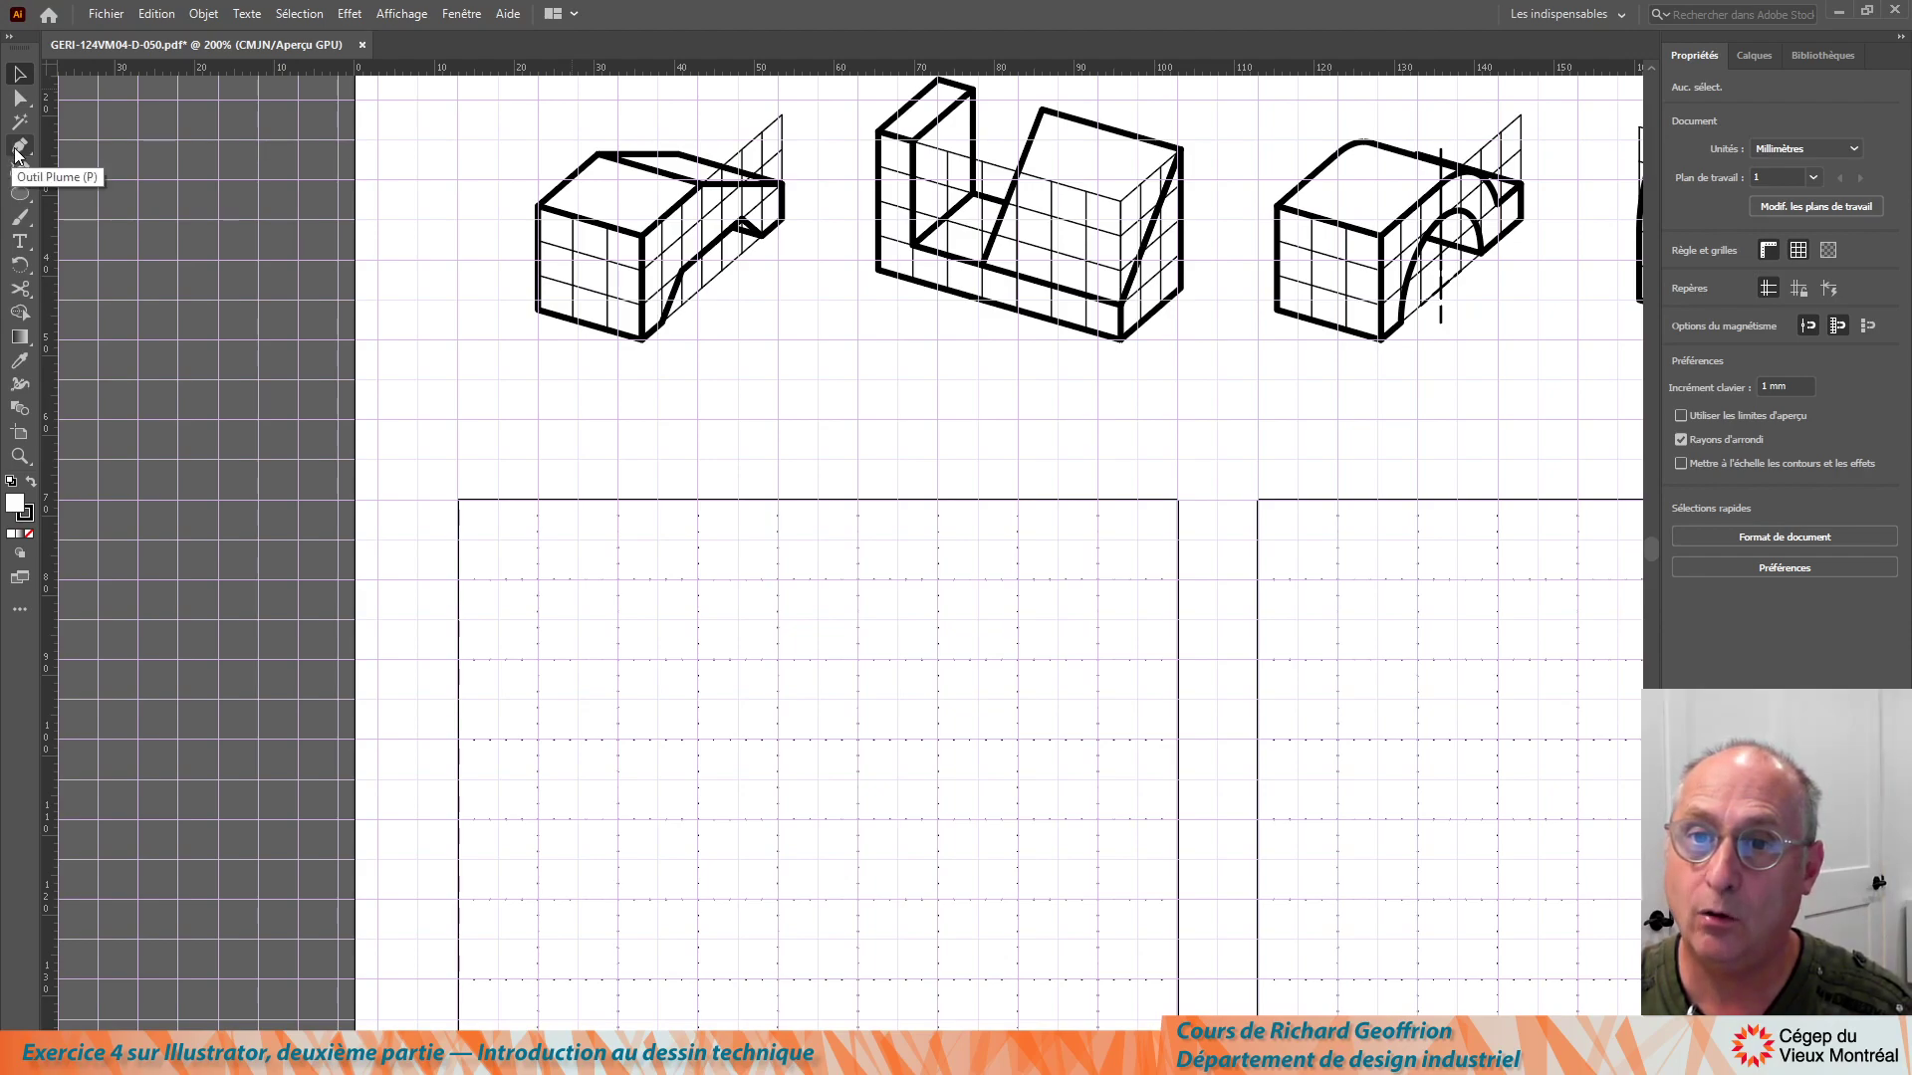
pyautogui.click(19, 147)
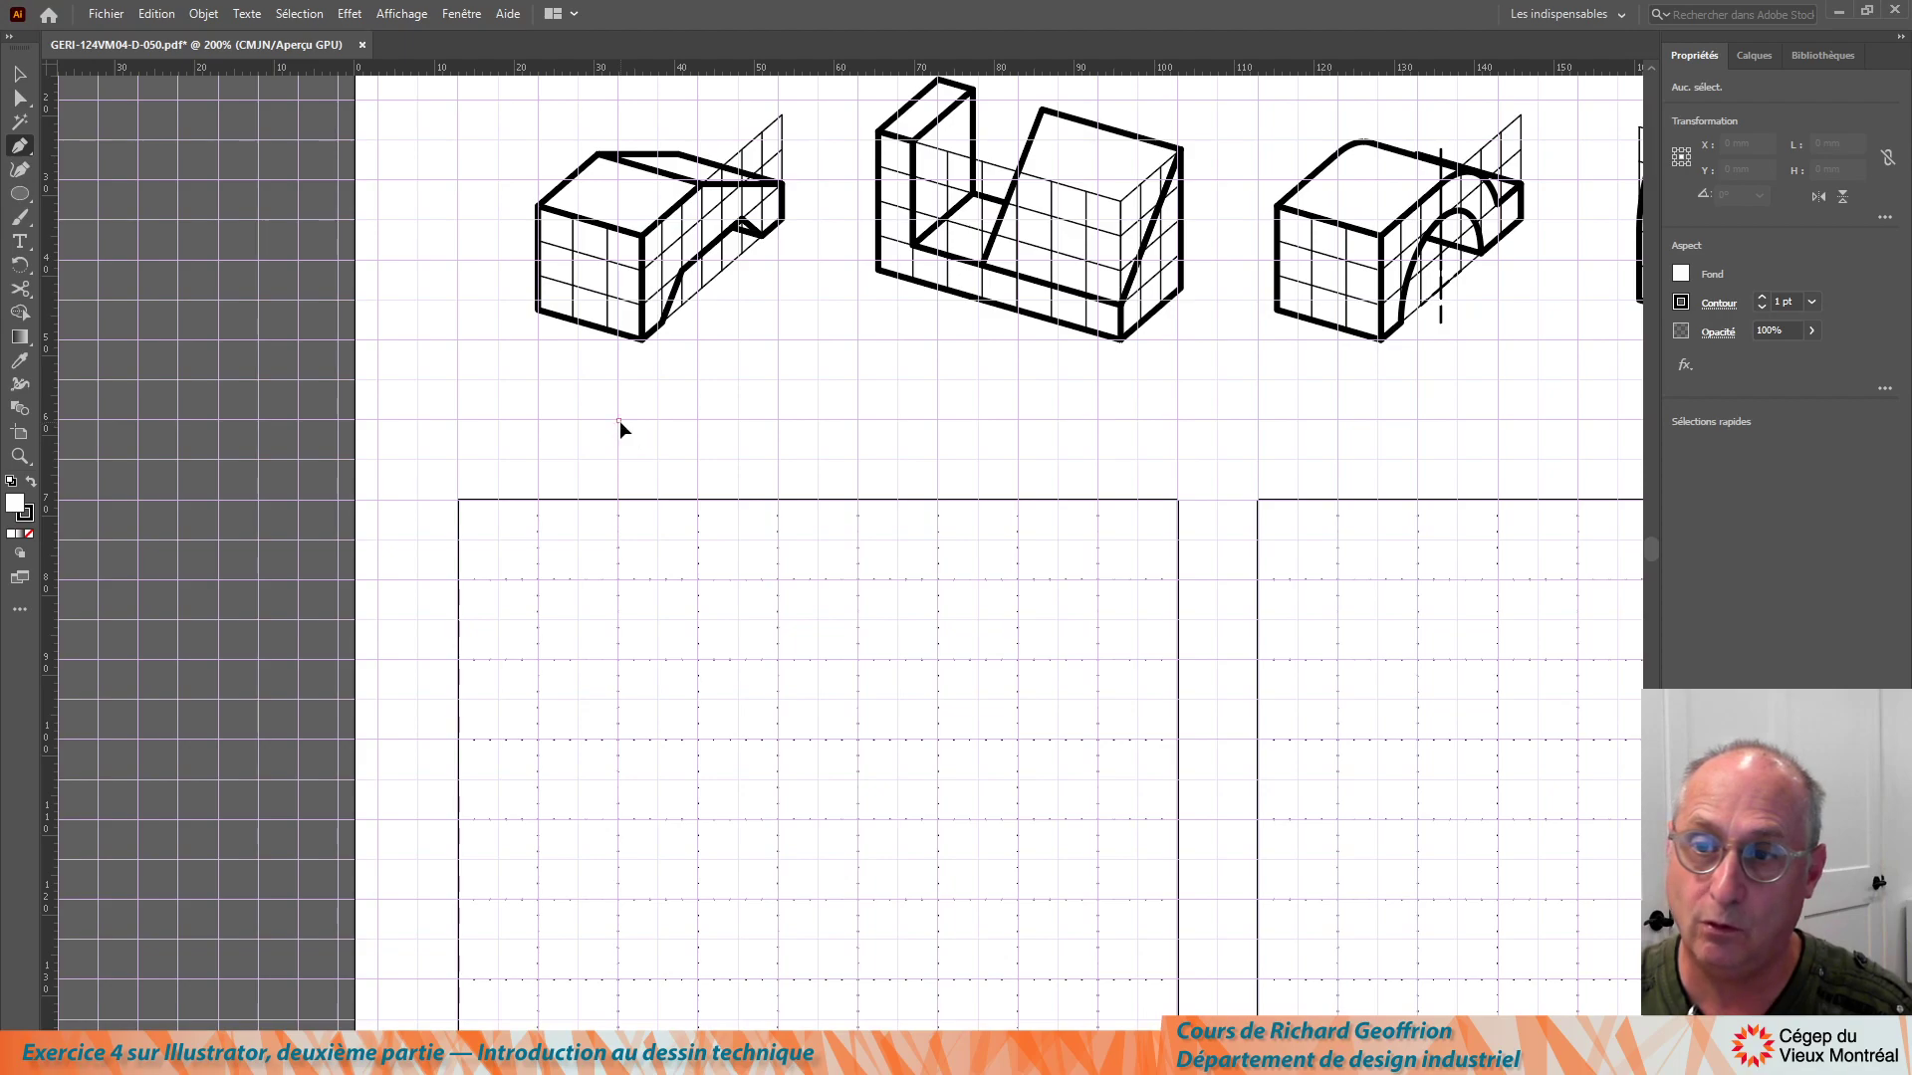
pyautogui.moveTo(619, 420); pyautogui.dragTo(753, 421)
pyautogui.moveTo(778, 660)
pyautogui.mouseDown()
pyautogui.moveTo(617, 702)
pyautogui.moveTo(619, 739)
pyautogui.mouseUp()
pyautogui.moveTo(778, 823); pyautogui.dragTo(914, 793)
pyautogui.keyDown('ctrl'); pyautogui.click(629, 952); pyautogui.keyUp('ctrl')
pyautogui.click(778, 823)
pyautogui.moveTo(658, 981); pyautogui.dragTo(498, 739)
pyautogui.moveTo(538, 540); pyautogui.dragTo(580, 500)
pyautogui.moveTo(618, 420); pyautogui.dragTo(738, 419)
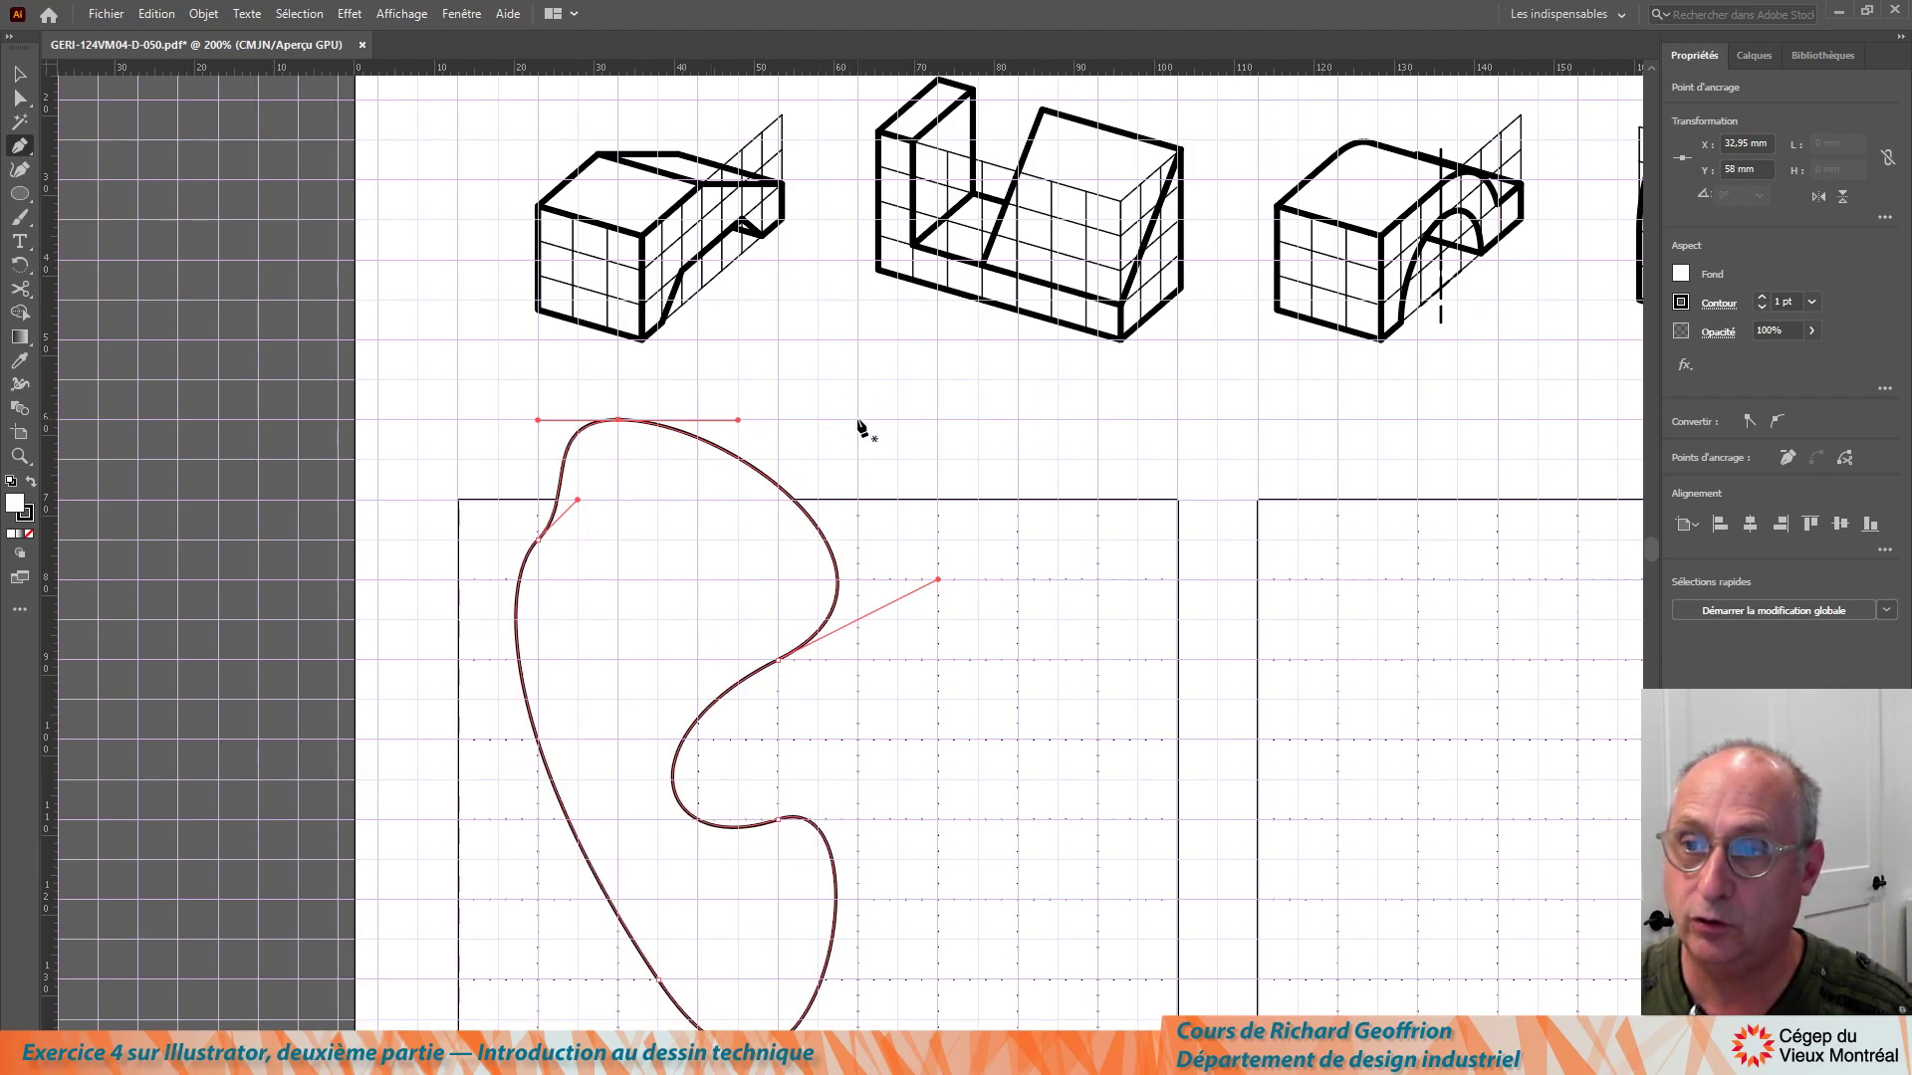
# Draw a closed five-sided practice polygon with straight Pen segments beside the curved shape.
pyautogui.click(858, 420)
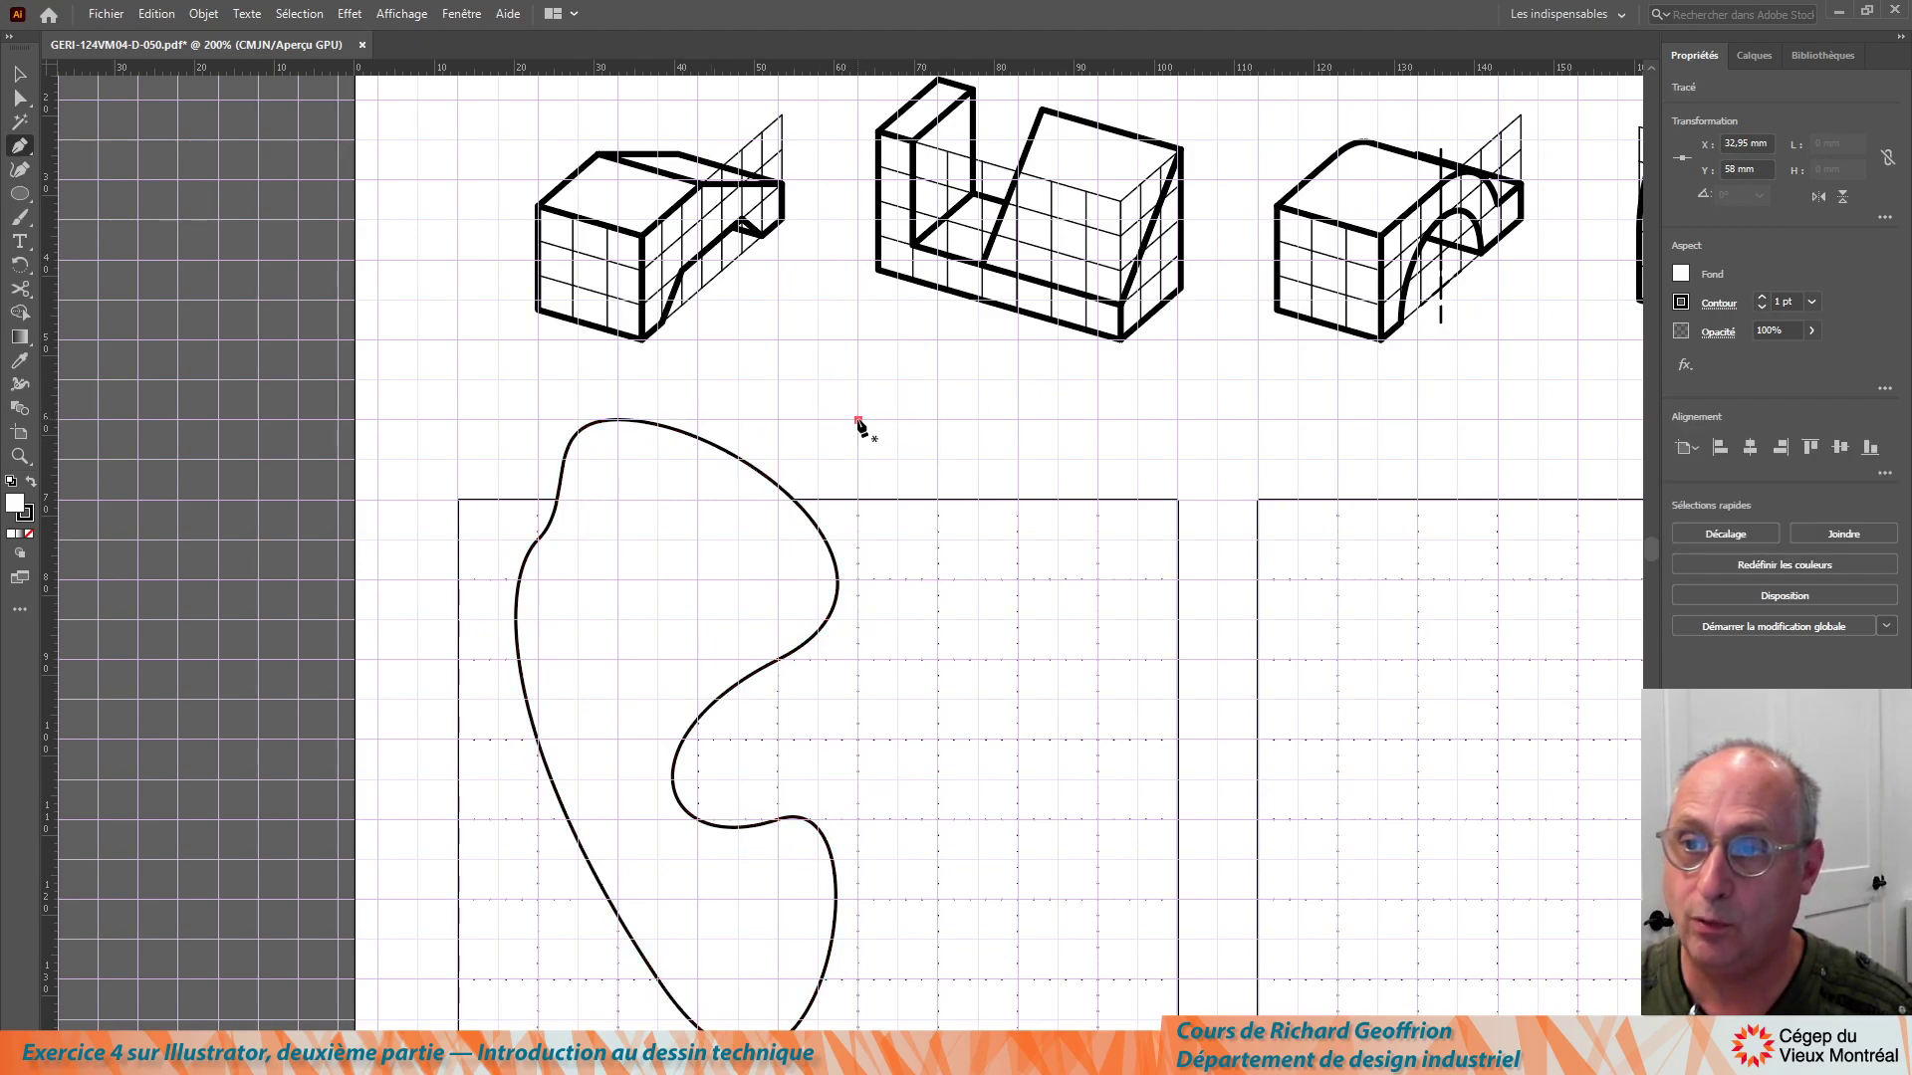
pyautogui.click(1097, 579)
pyautogui.click(979, 700)
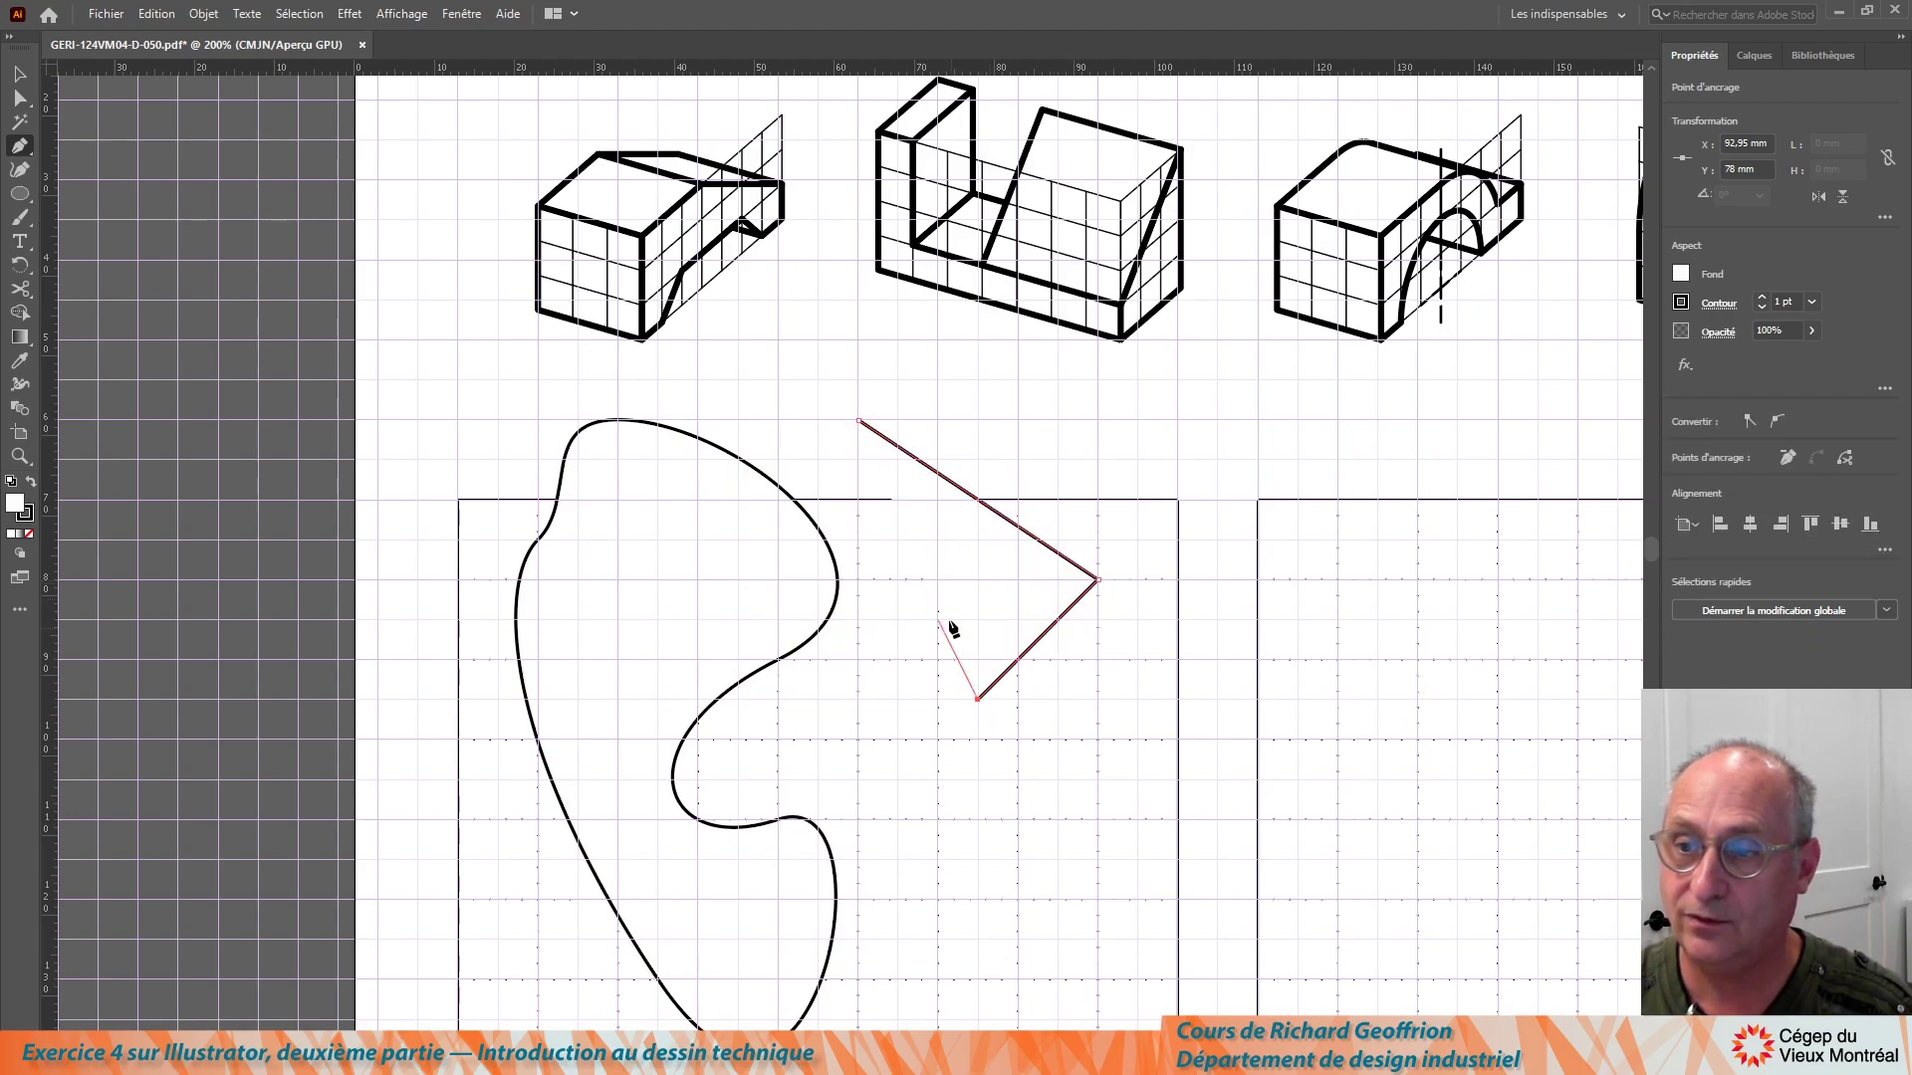
pyautogui.click(940, 580)
pyautogui.click(898, 580)
pyautogui.click(859, 421)
# Select both the curved shape and the polygon and delete them.
pyautogui.click(21, 75)
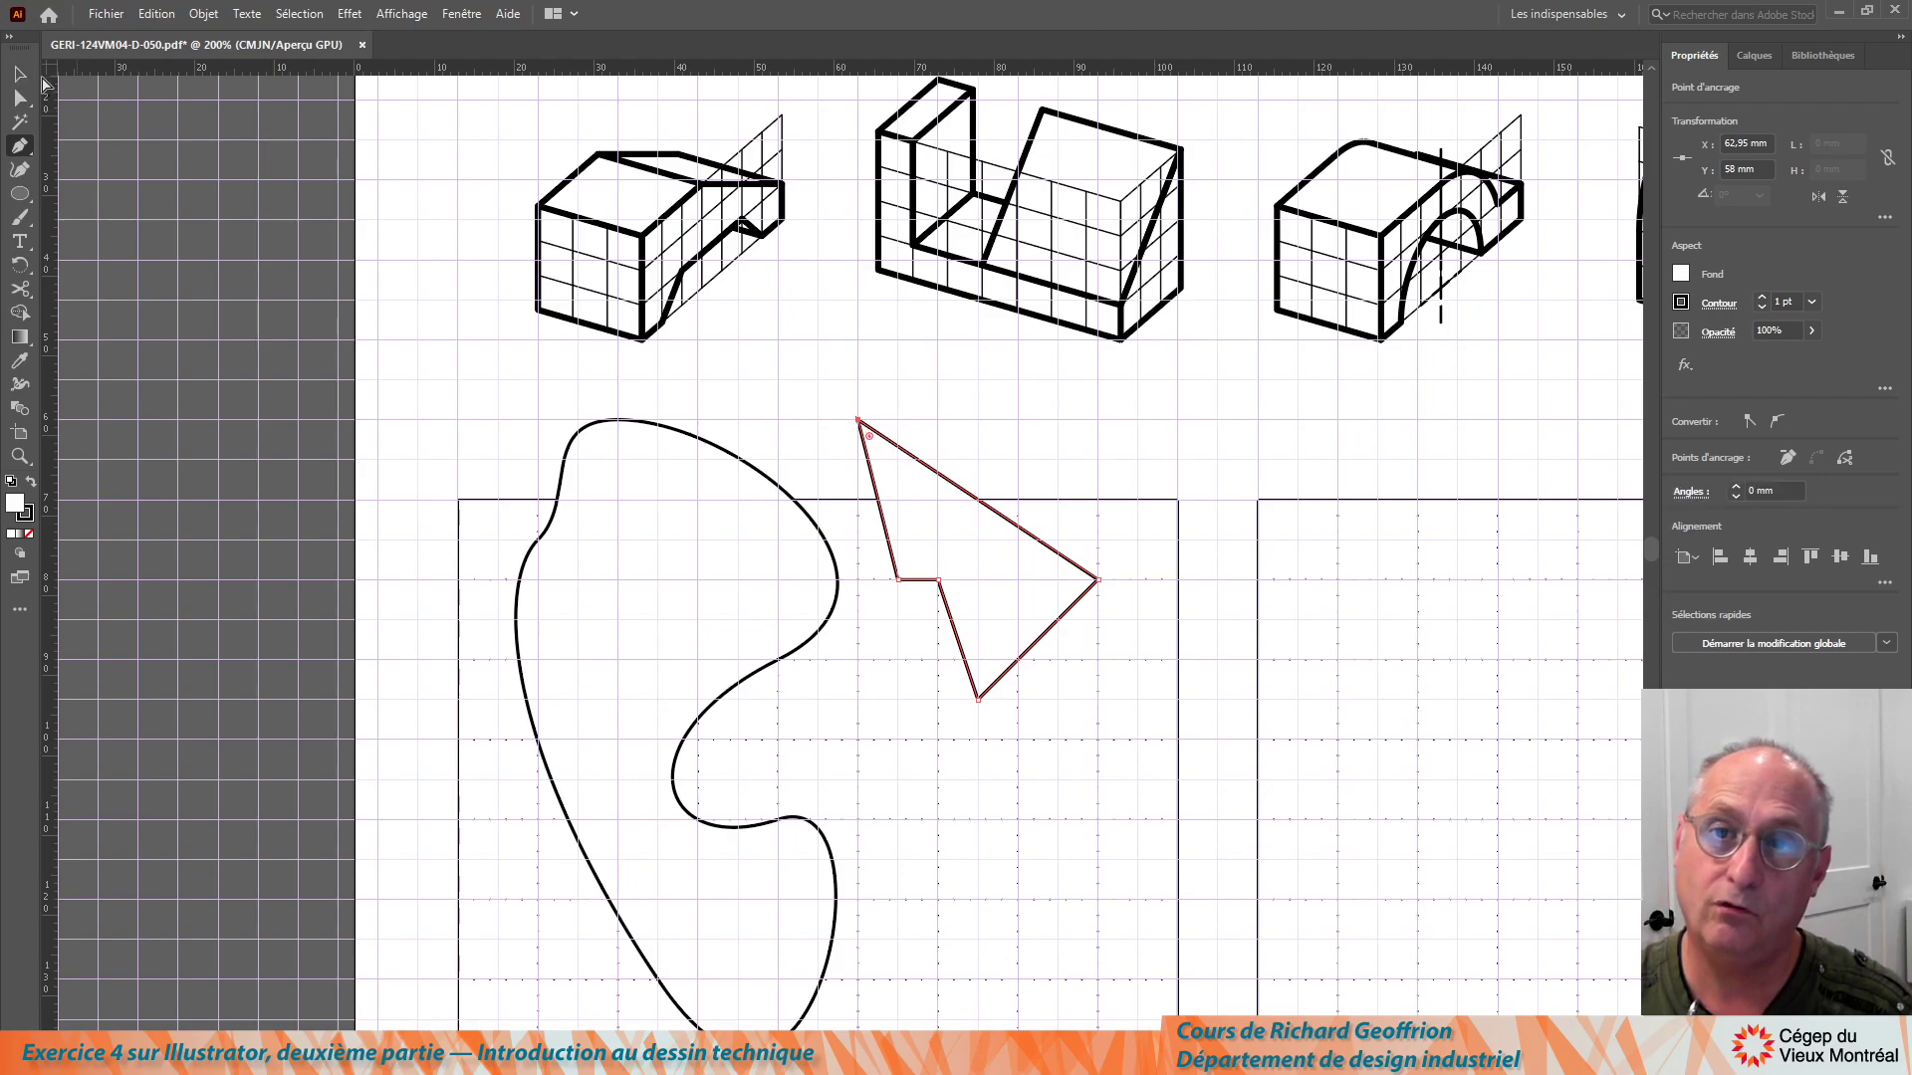
pyautogui.moveTo(542, 415); pyautogui.dragTo(972, 541)
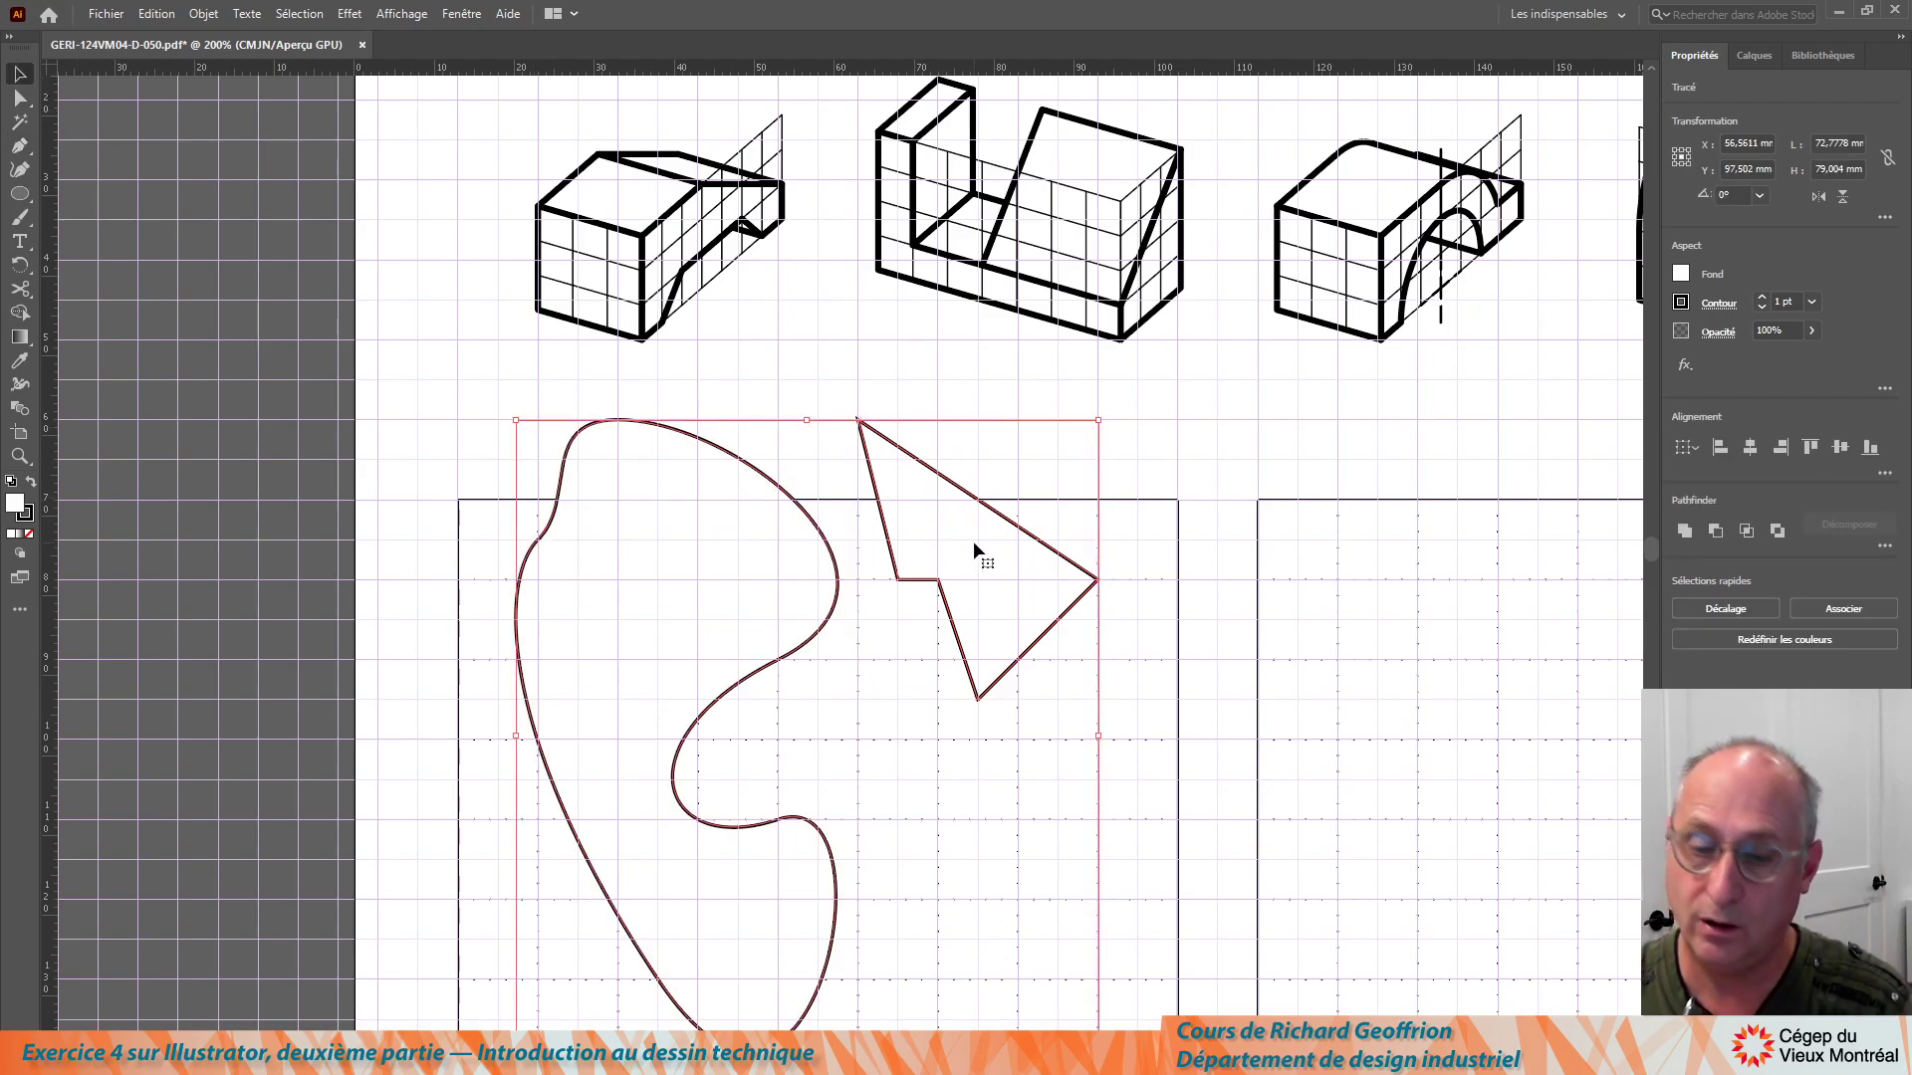
pyautogui.press('Delete')
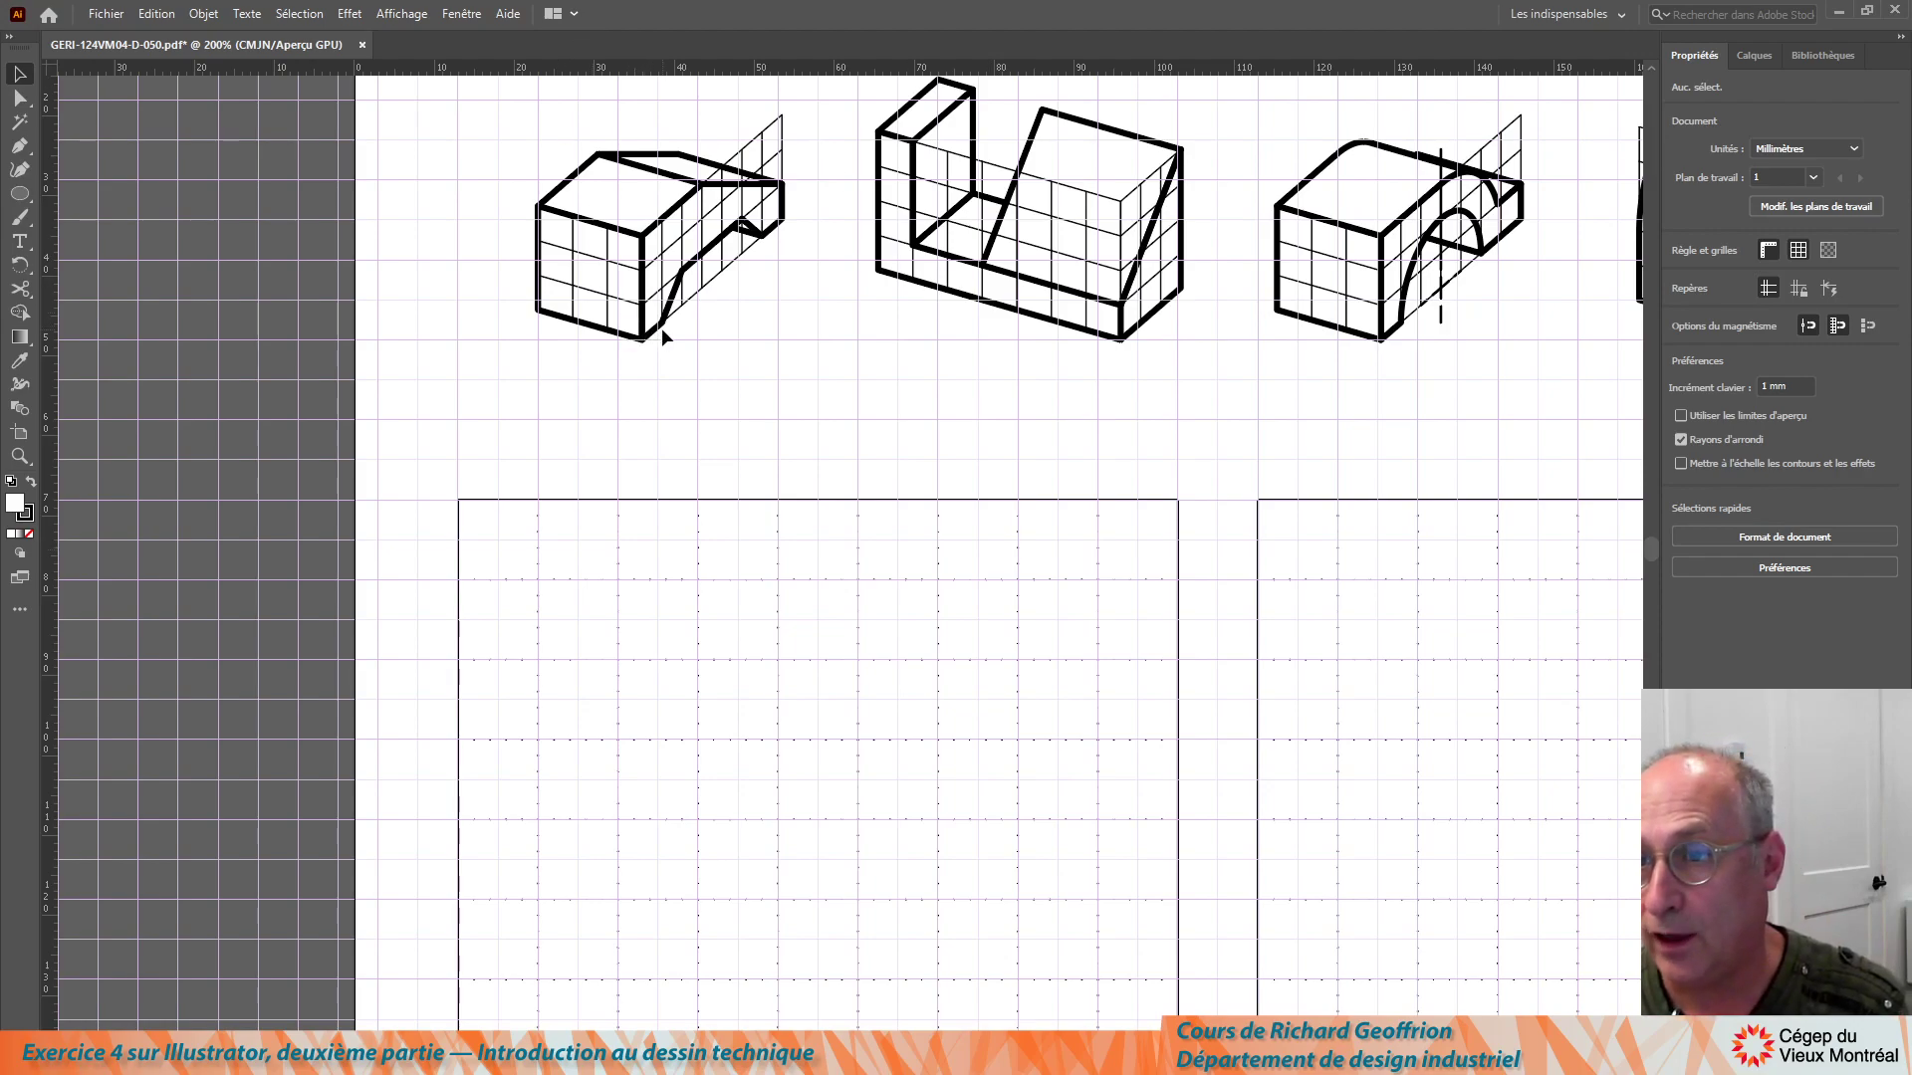
# Draw the first part's 35 mm wide lower edge in the first frame, with a 5 mm high trapezoidal notch, using the Pen tool.
pyautogui.click(19, 145)
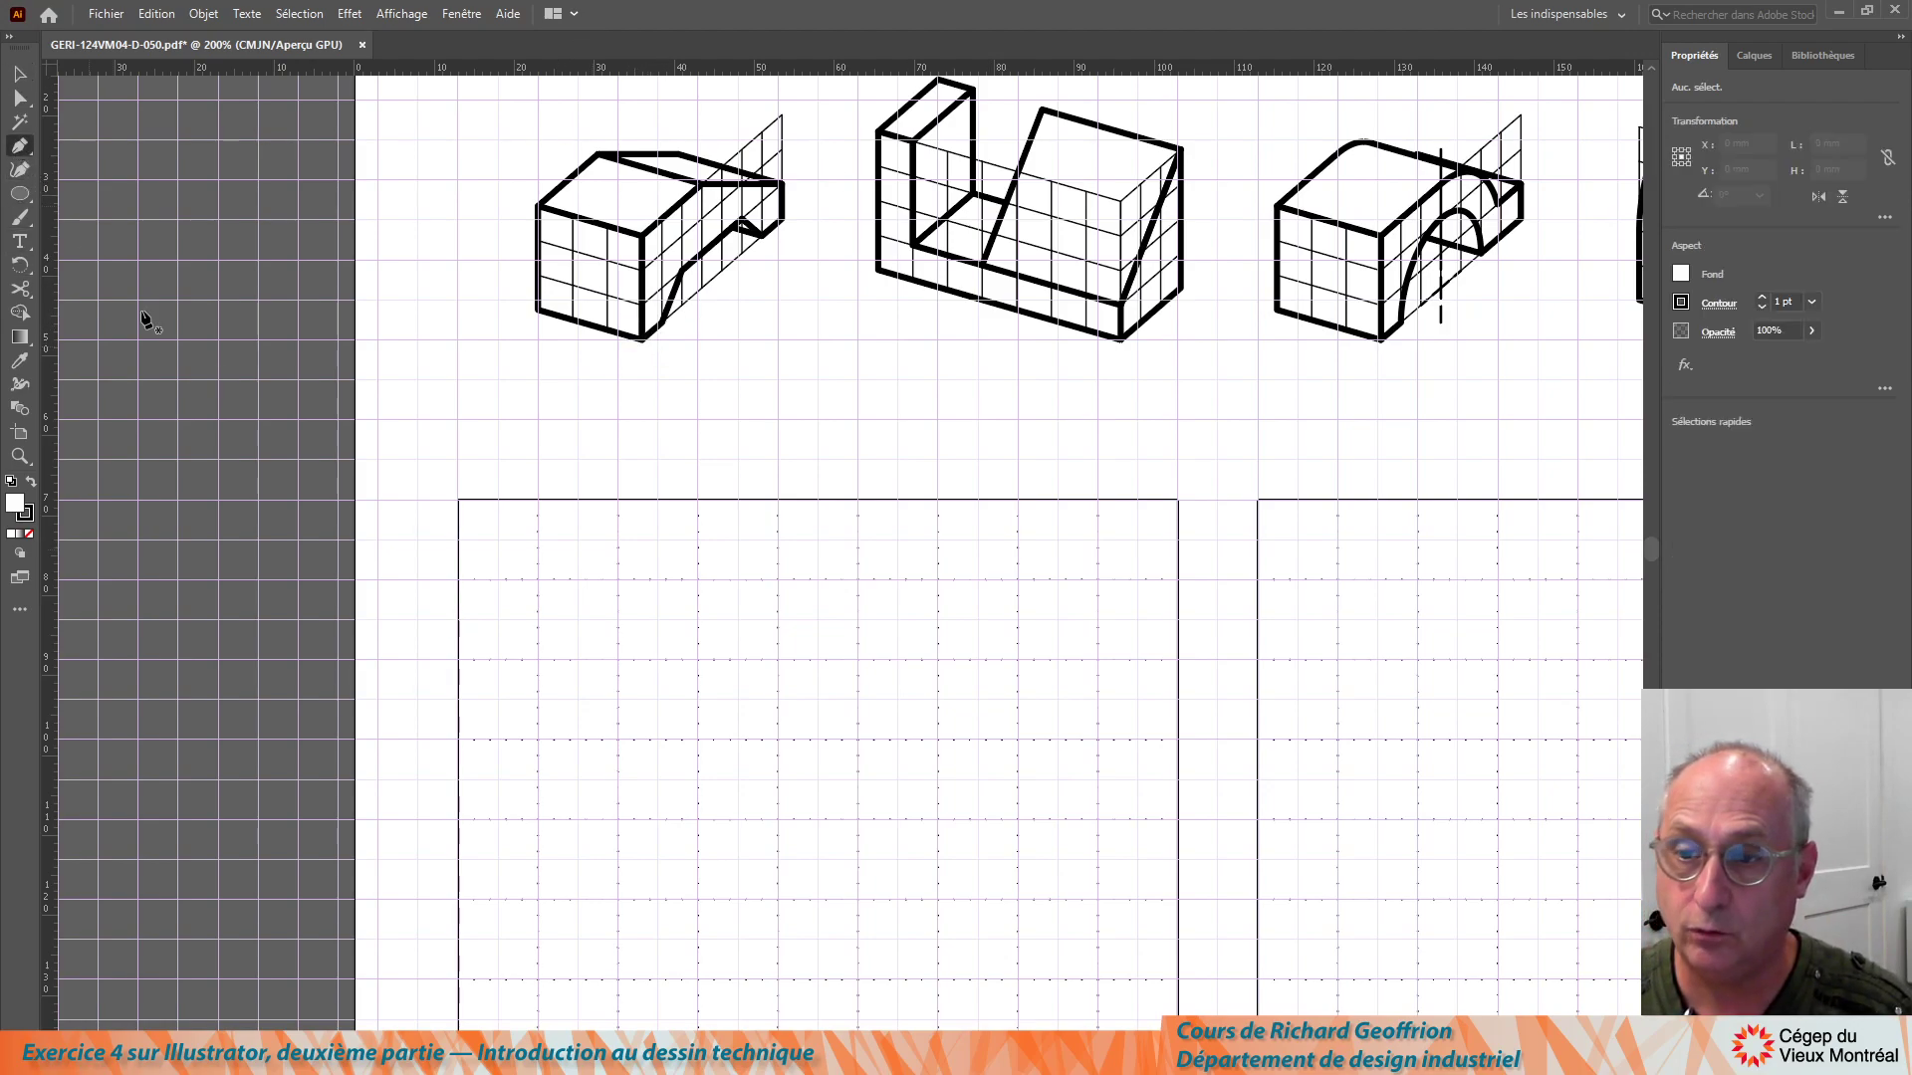
pyautogui.click(618, 900)
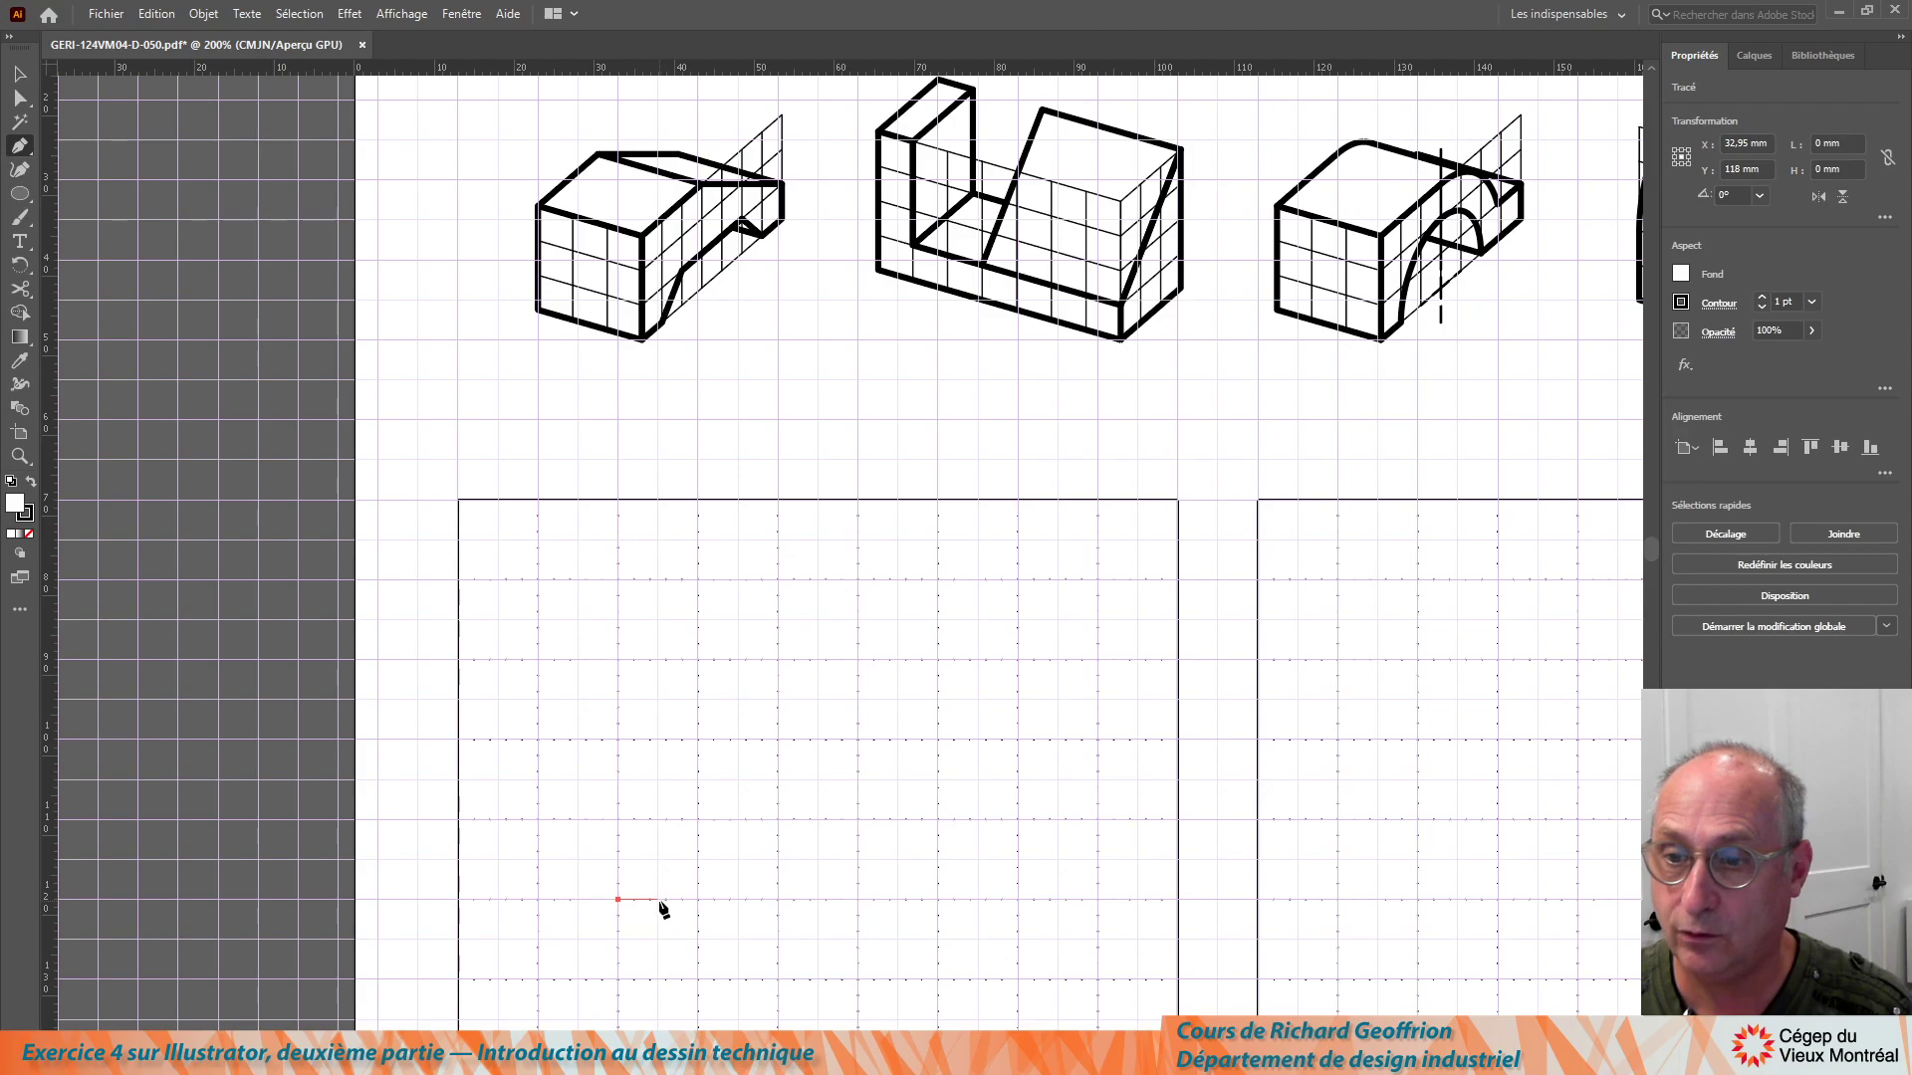
pyautogui.click(657, 899)
pyautogui.click(697, 860)
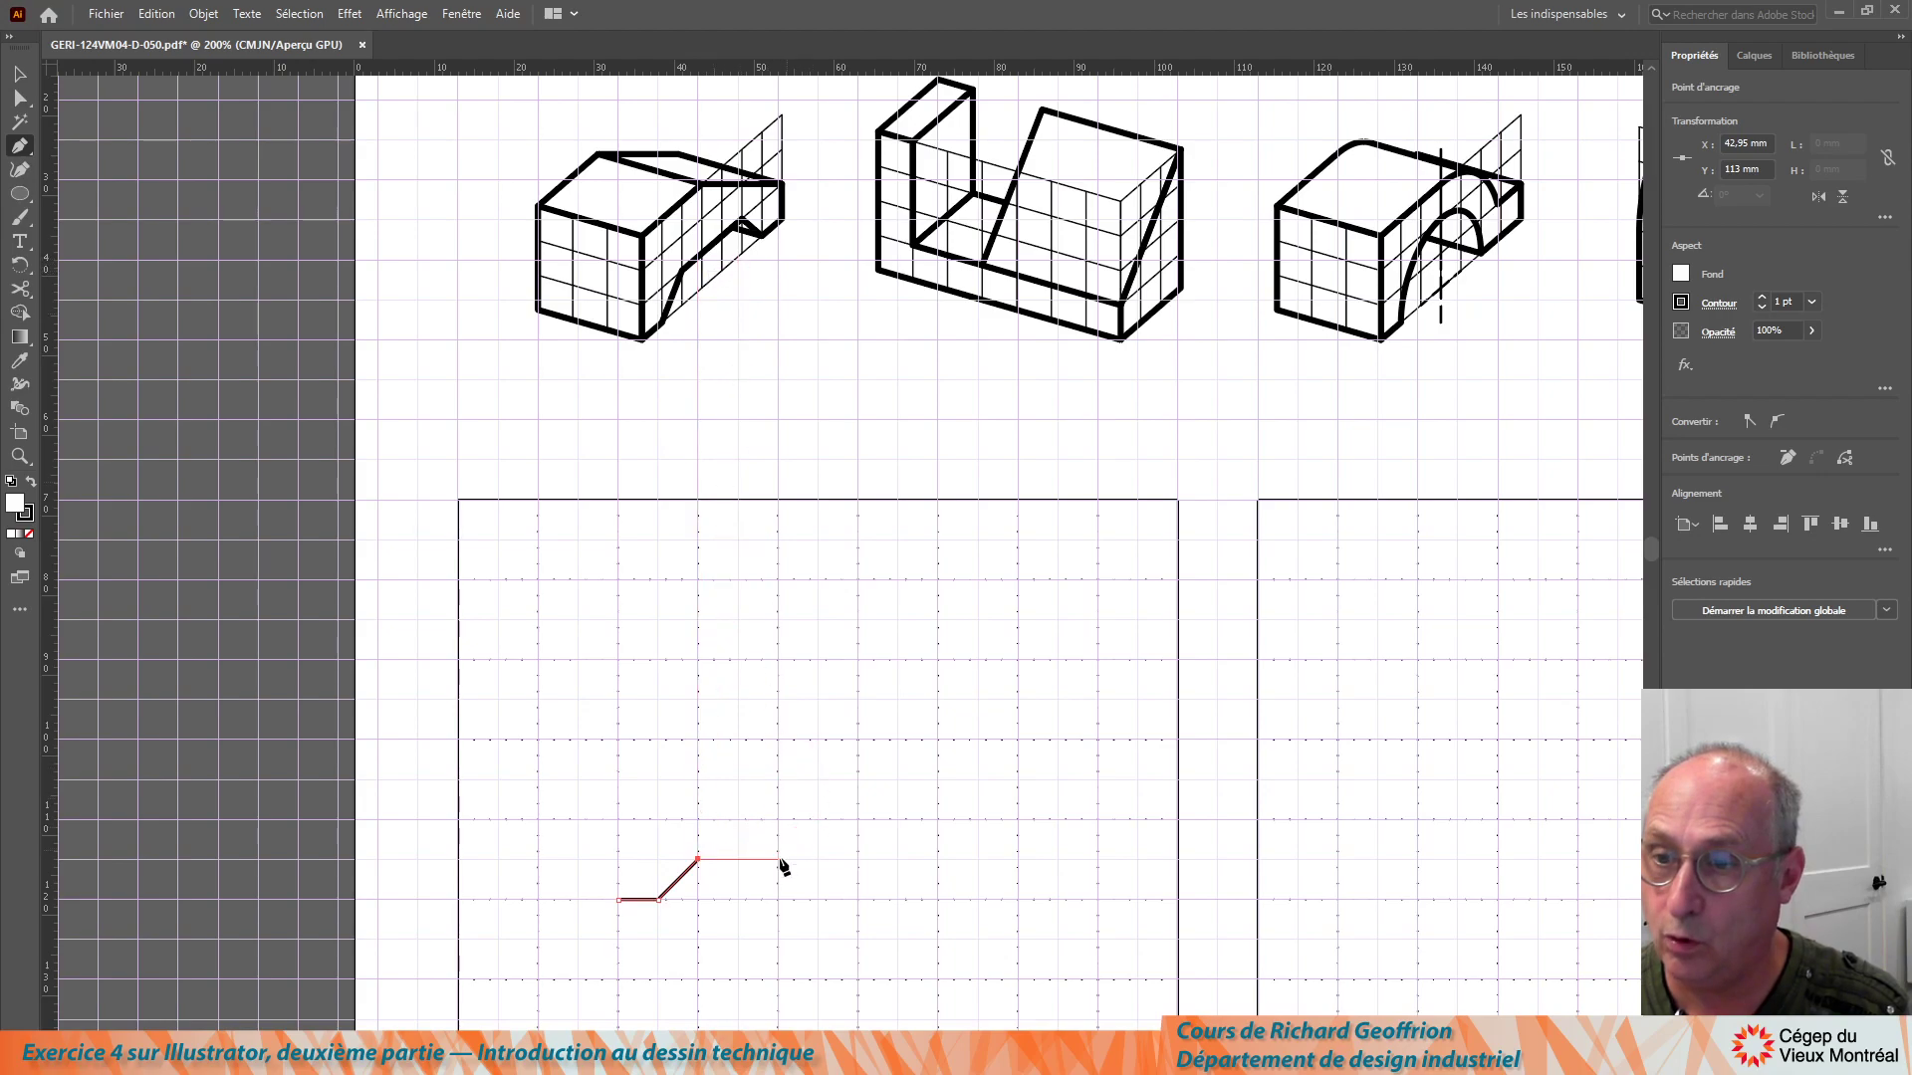
pyautogui.click(817, 861)
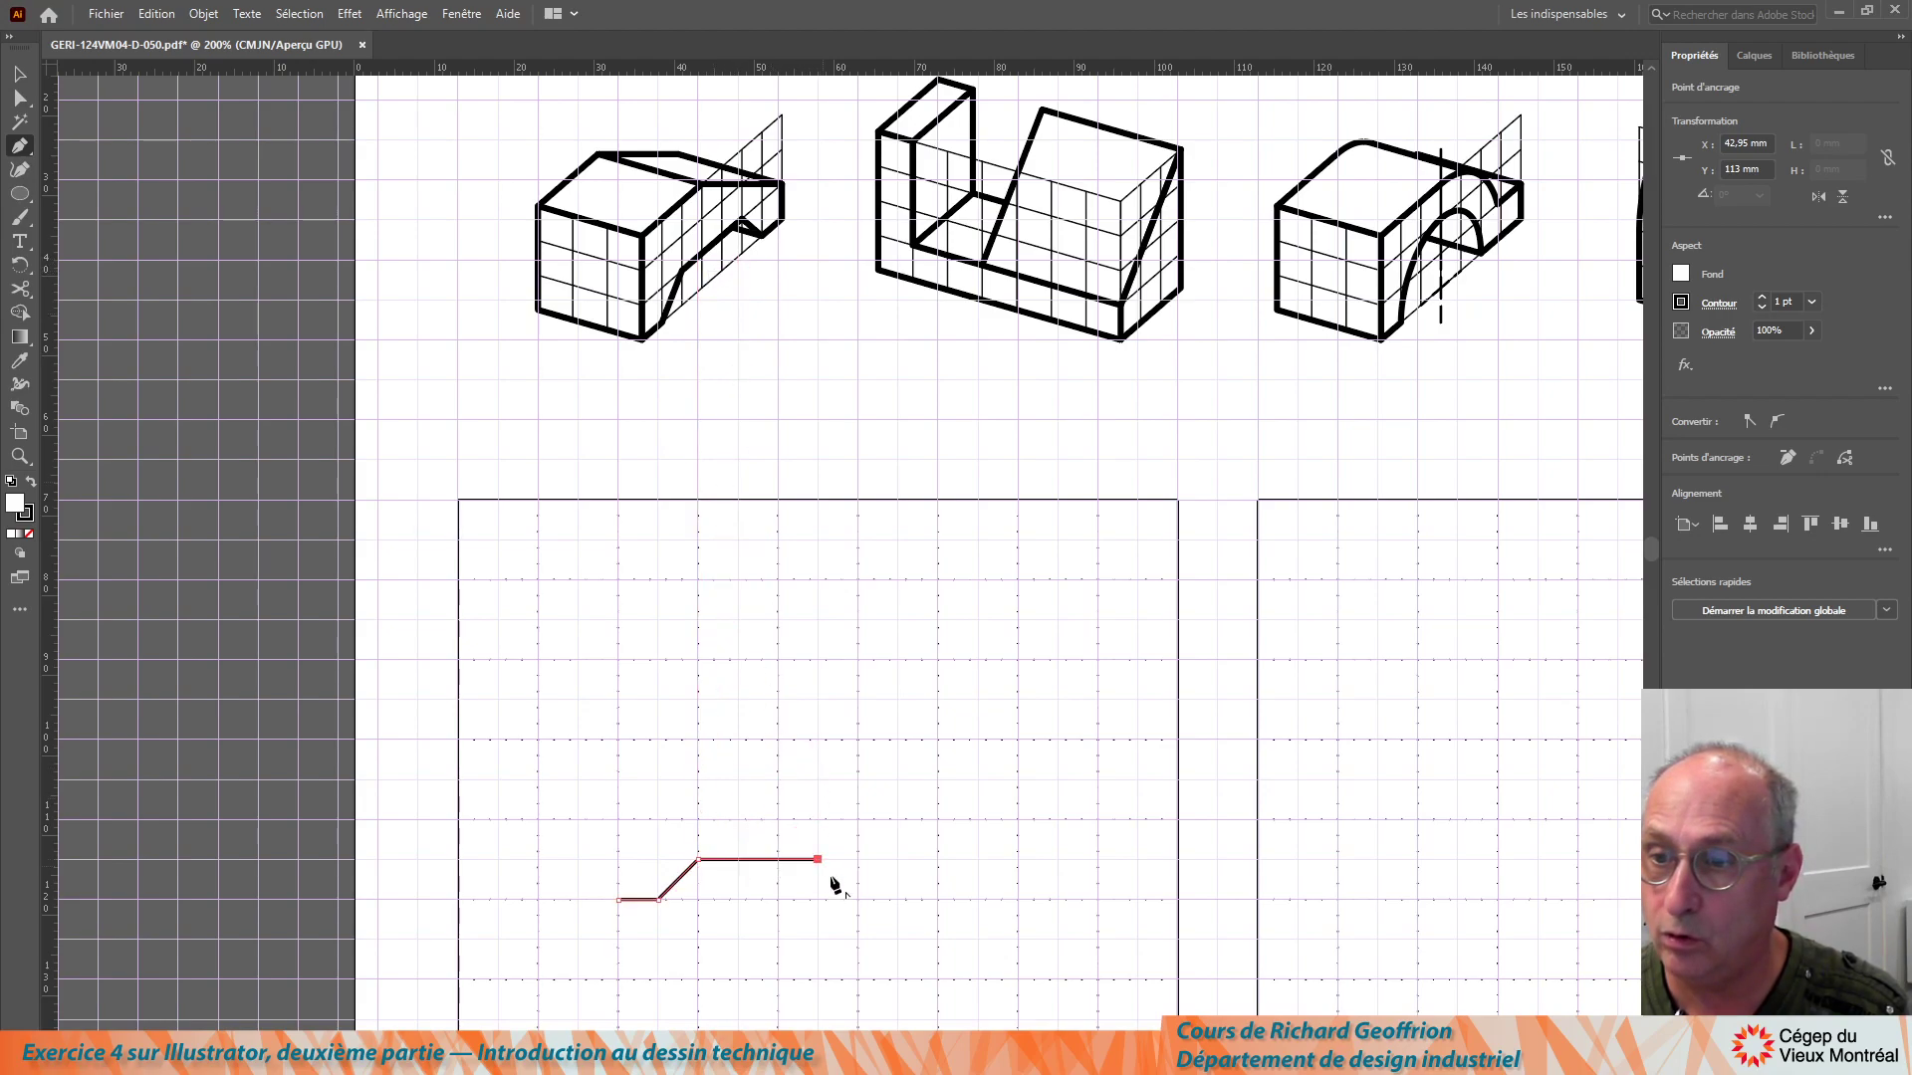
pyautogui.click(858, 900)
pyautogui.click(898, 900)
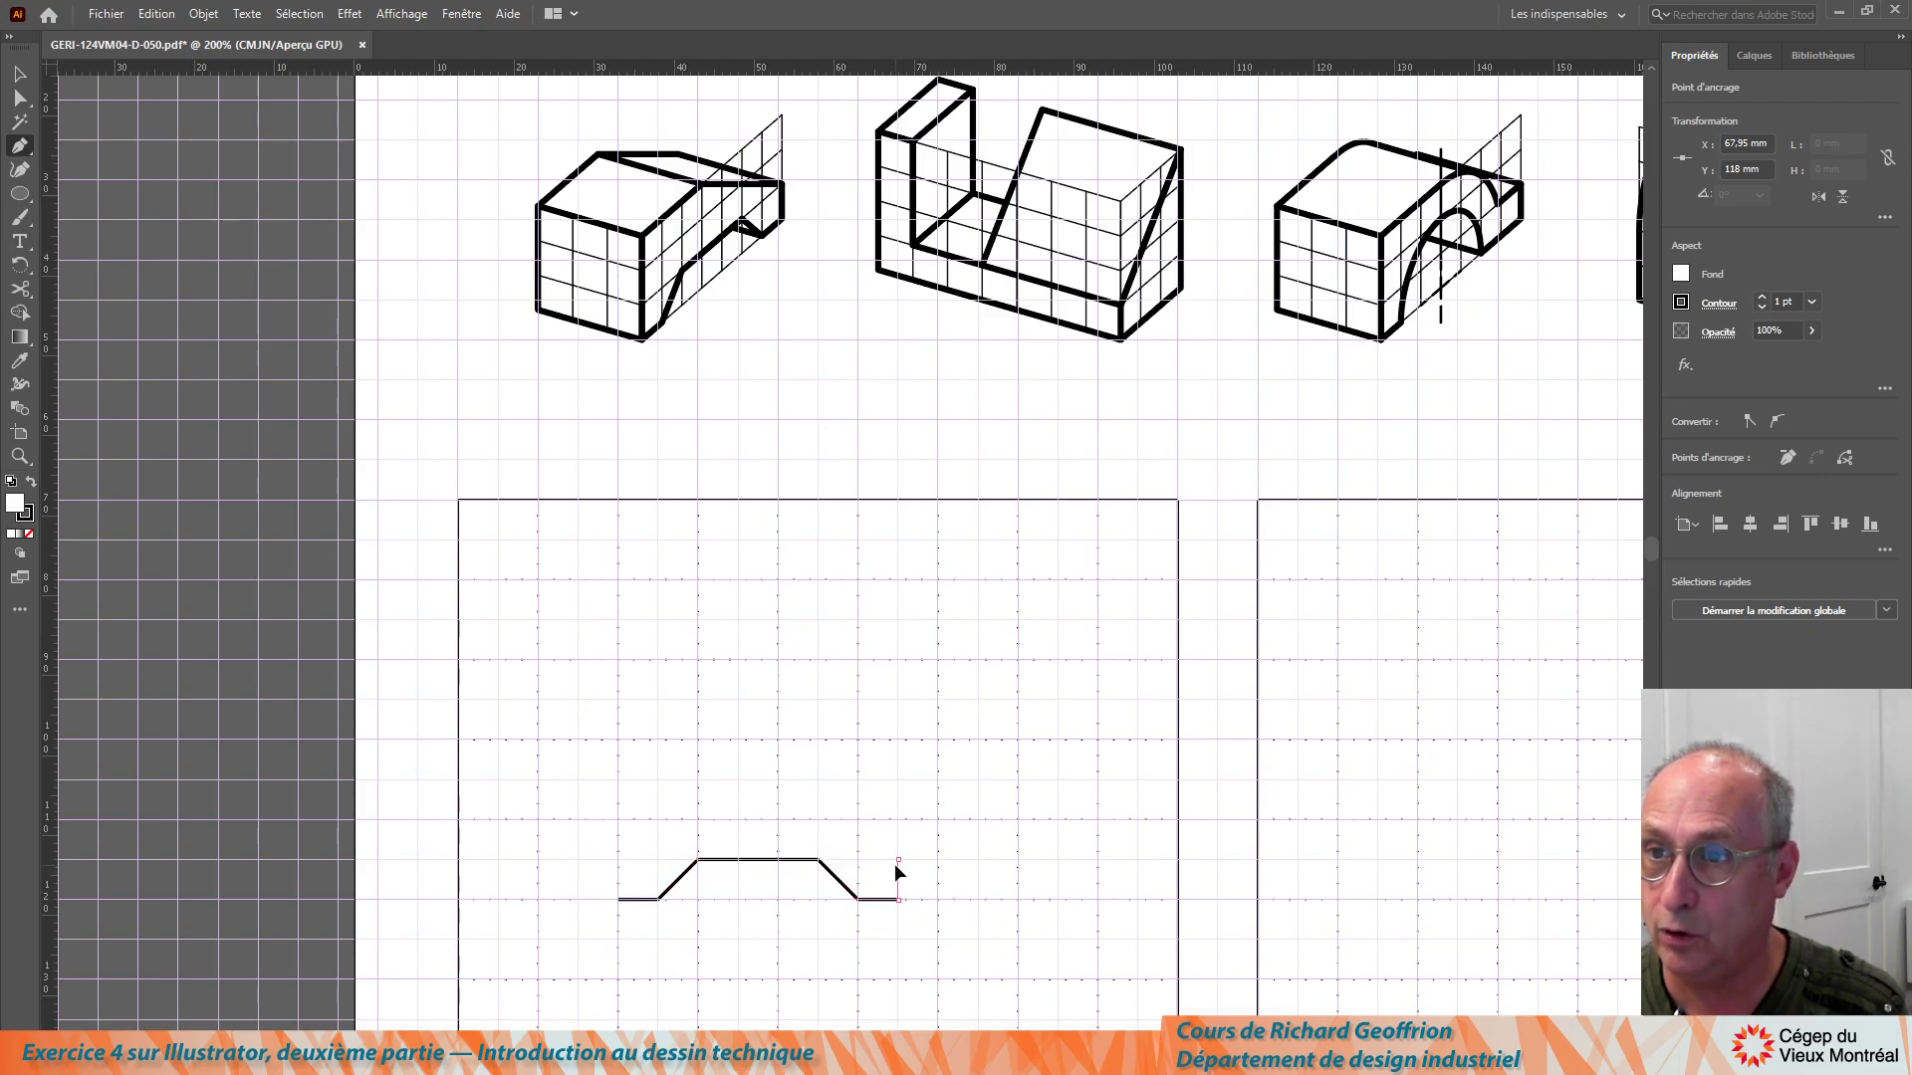
# Close the profile with a 5 mm right side, a slope up to a 15 mm wide top edge and a 15 mm left side, and deselect it.
pyautogui.click(898, 860)
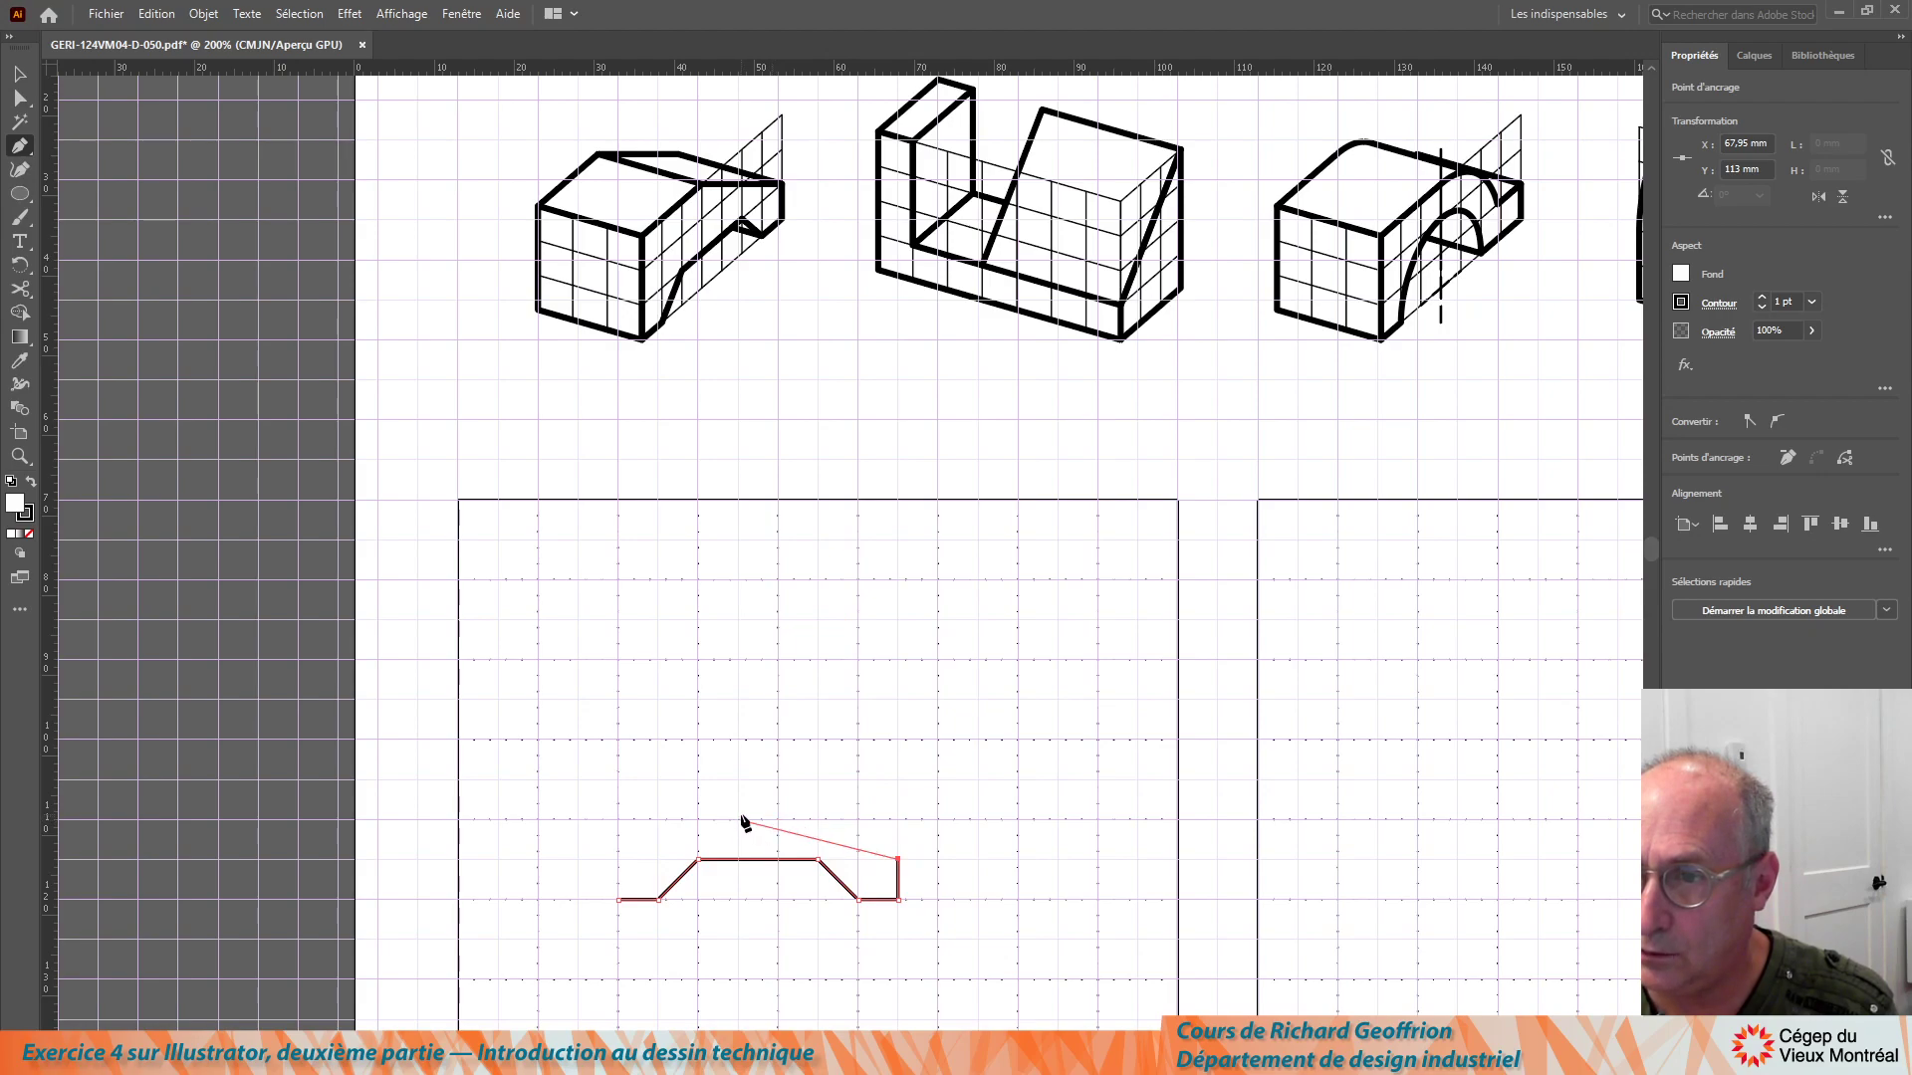
pyautogui.click(738, 780)
pyautogui.click(619, 780)
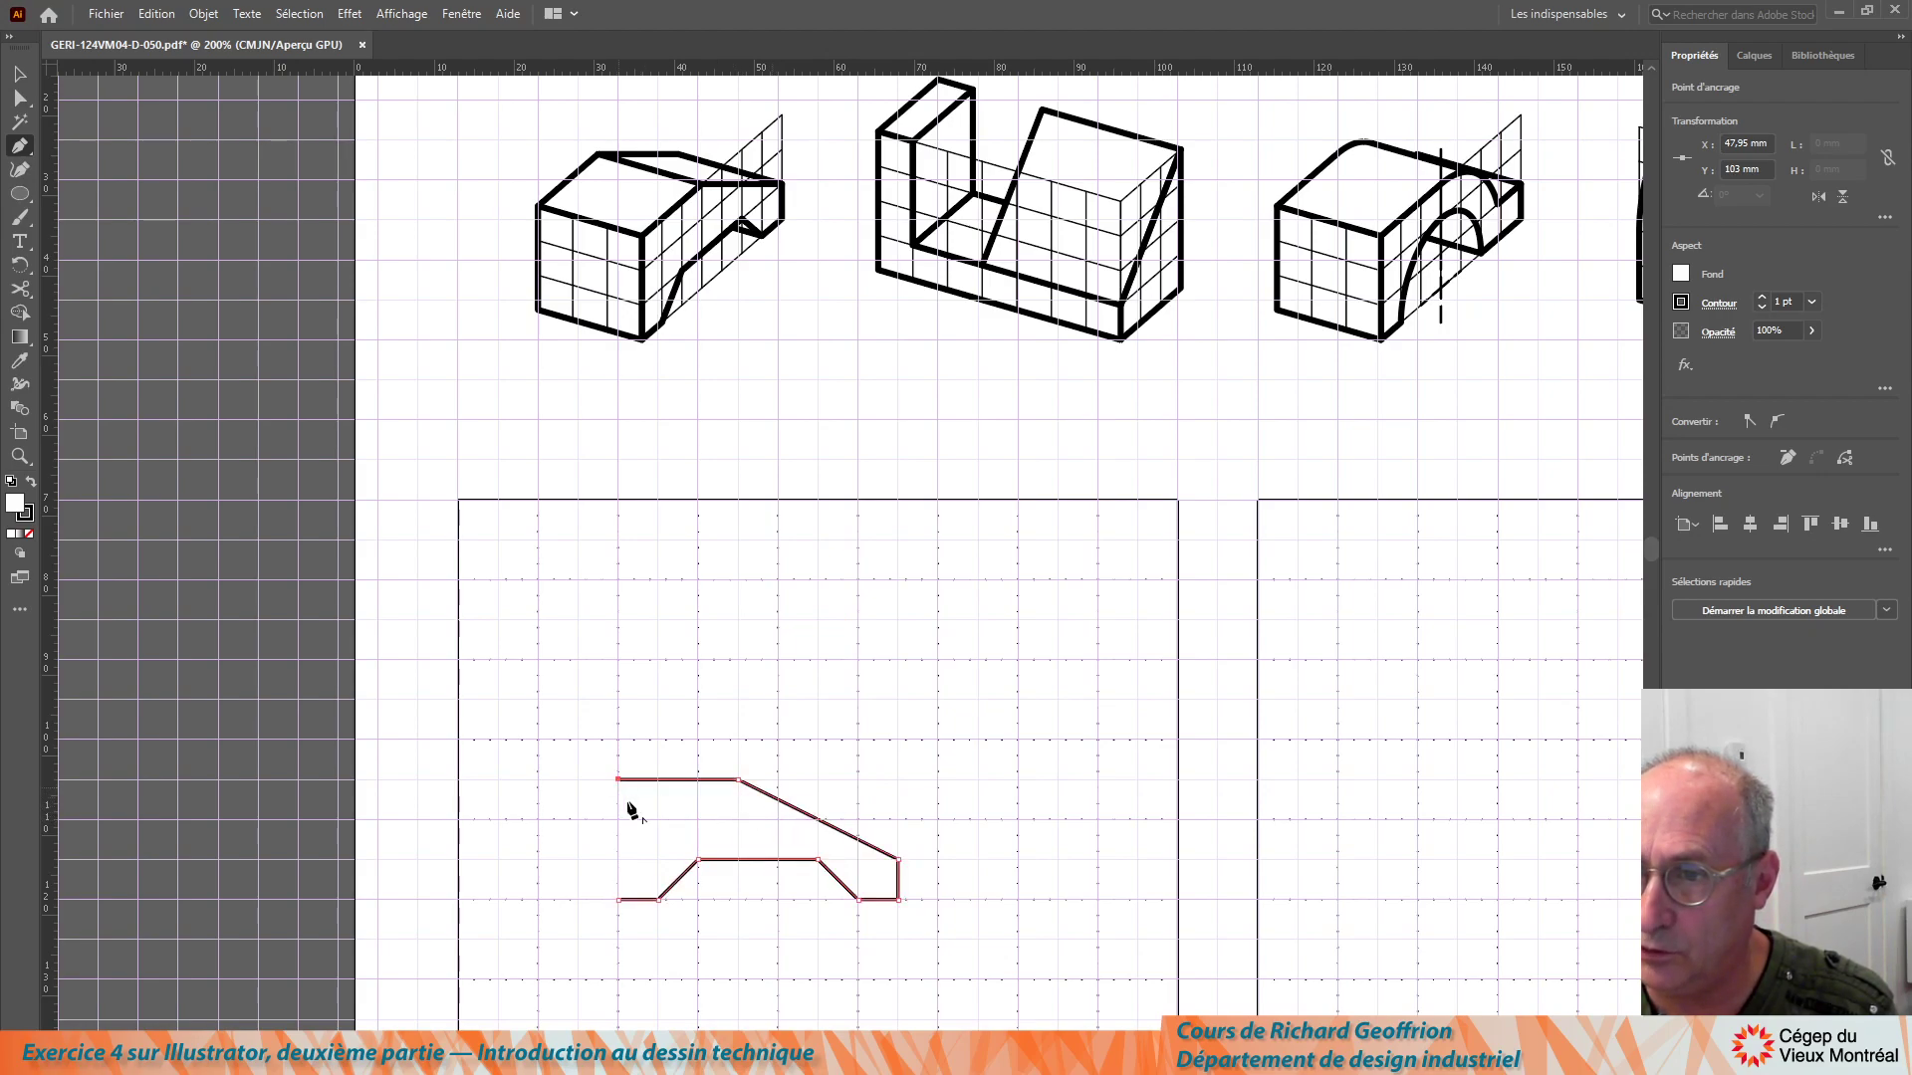
pyautogui.click(618, 899)
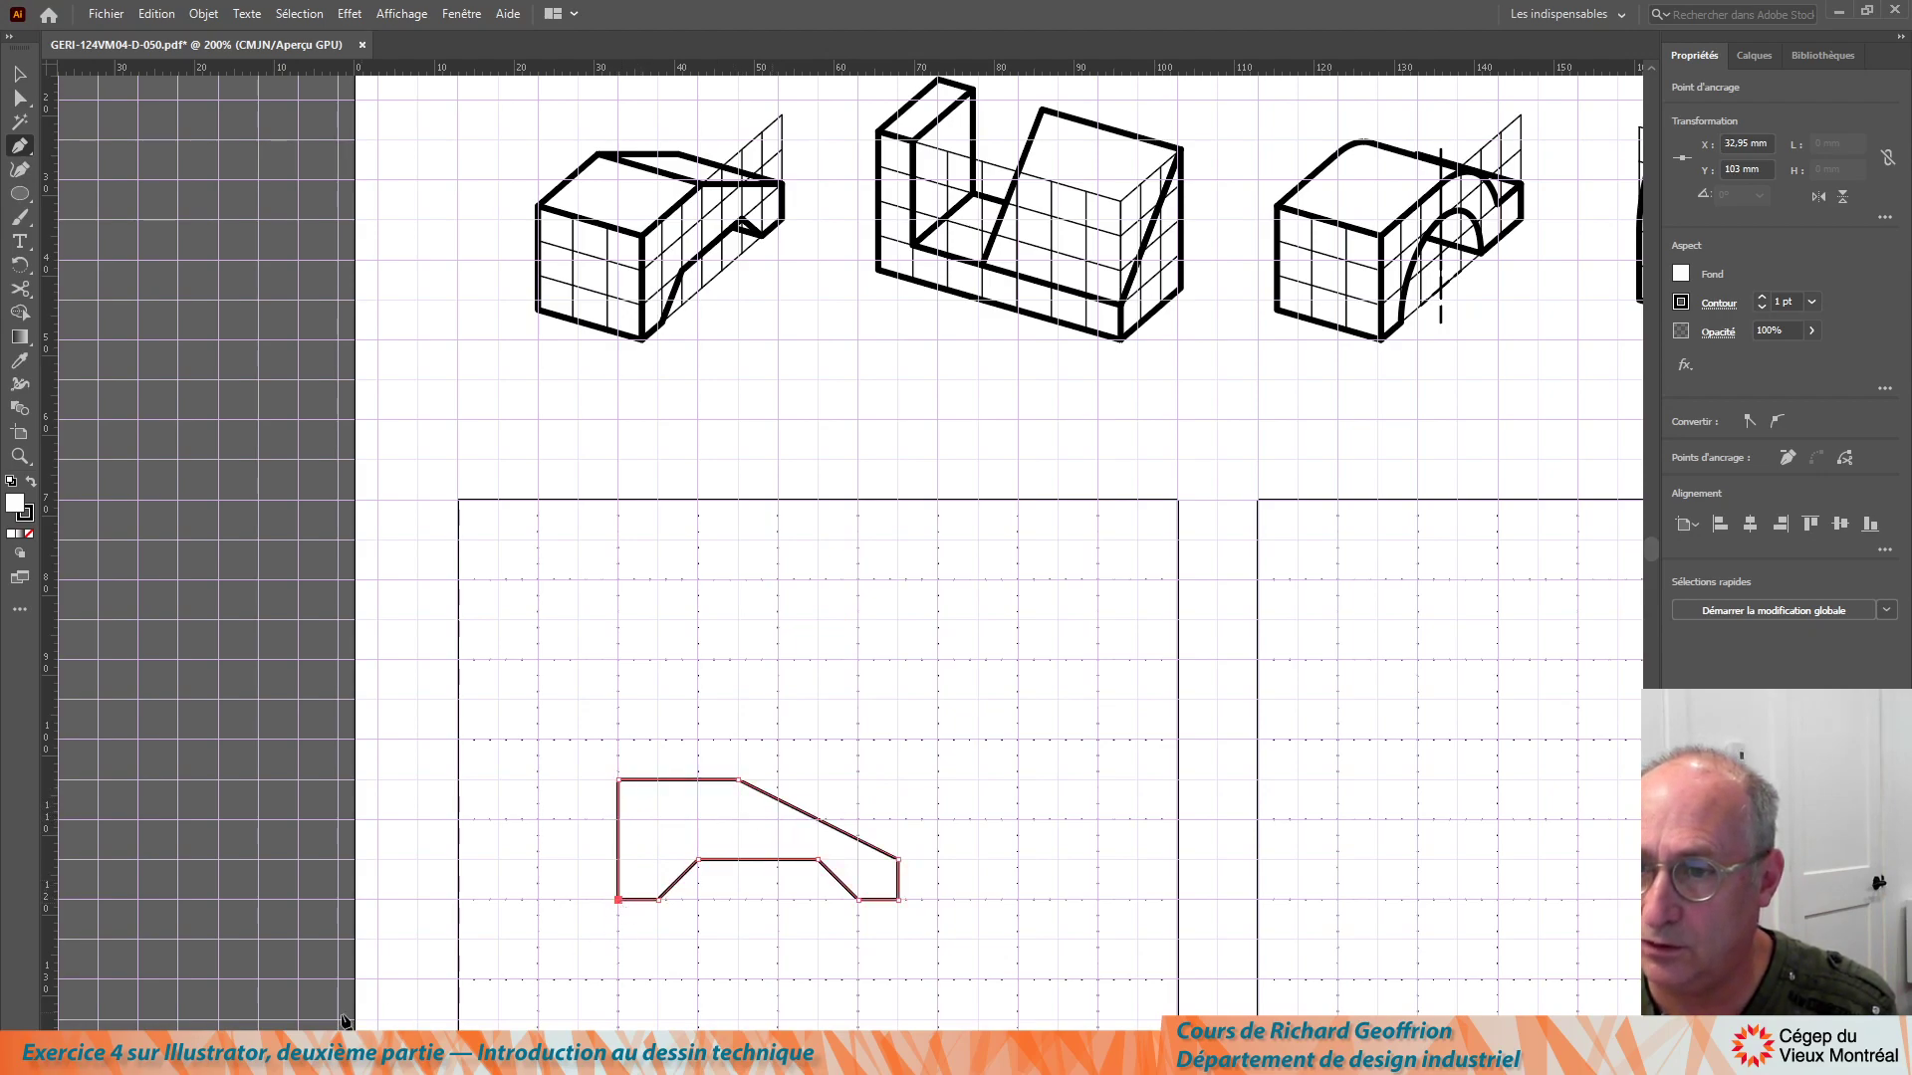
pyautogui.click(22, 76)
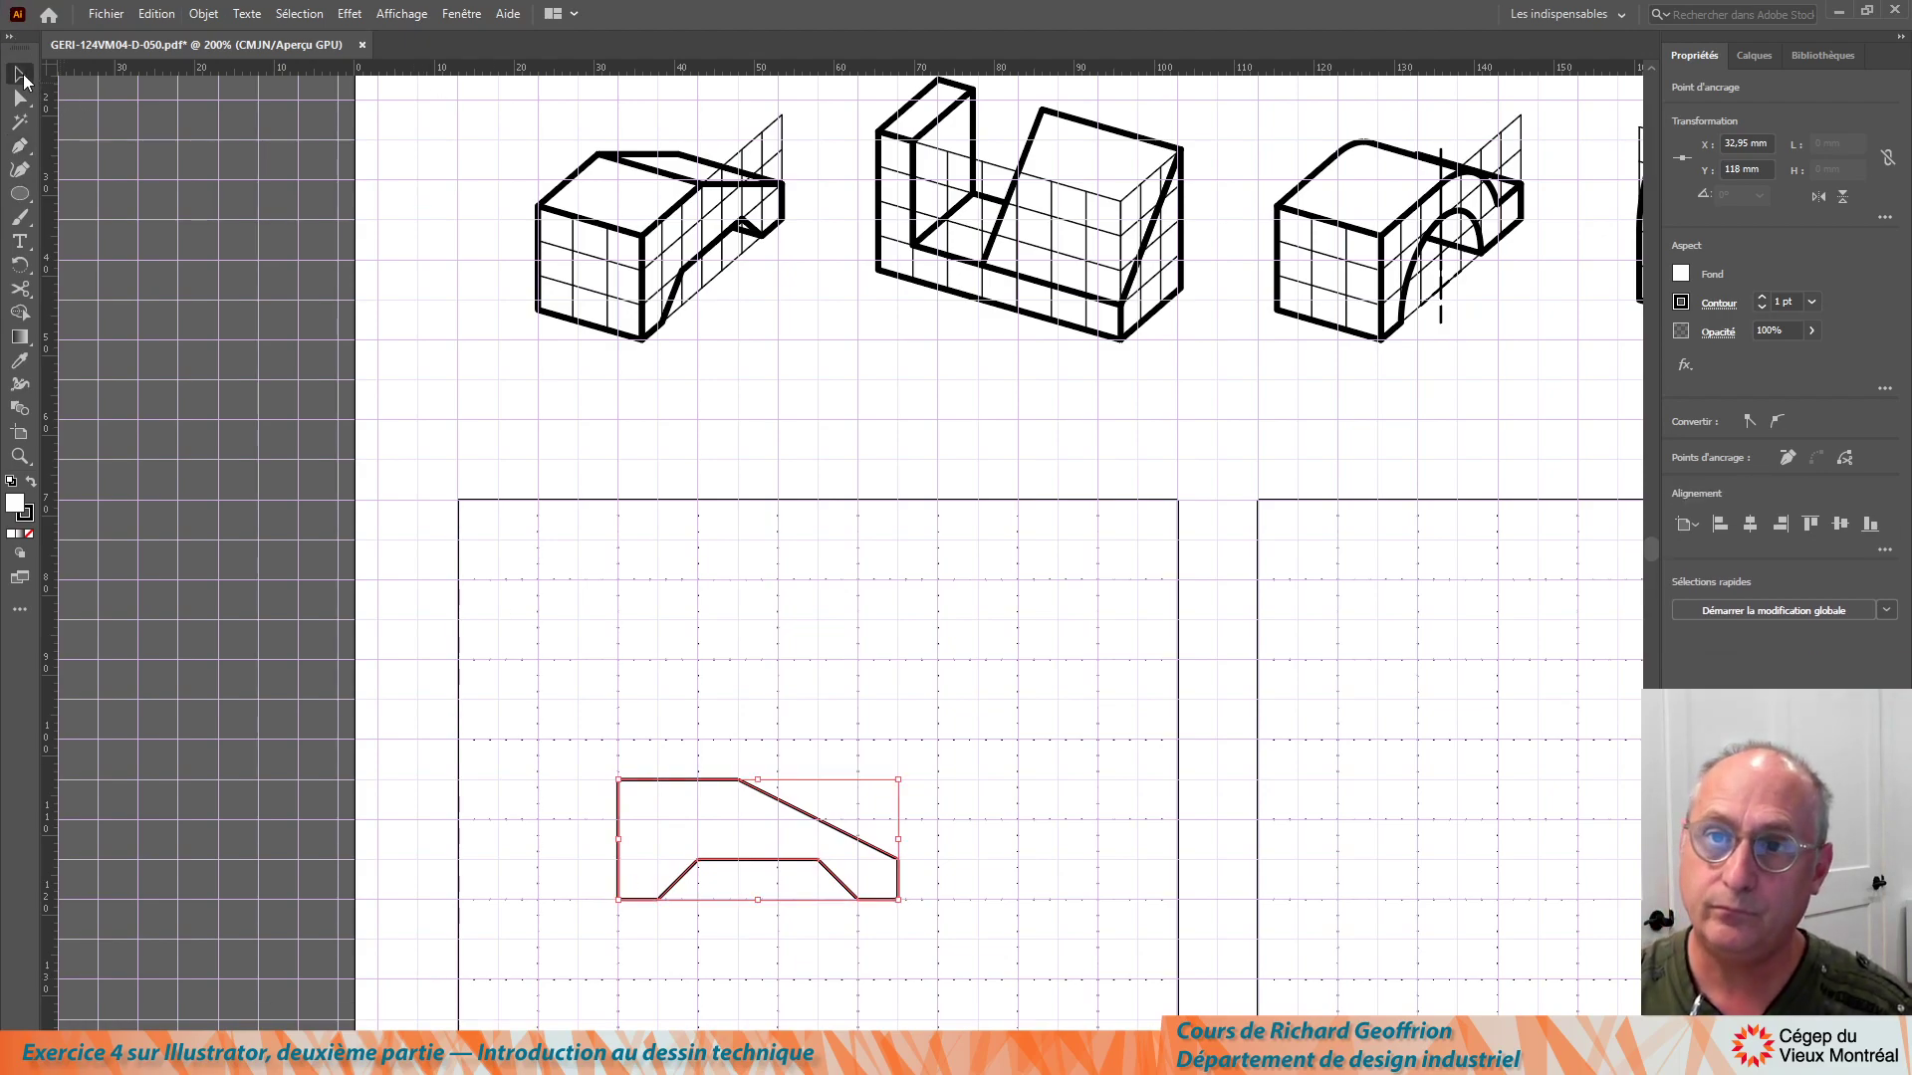
pyautogui.click(804, 640)
pyautogui.hotkey('ctrl', '-')
pyautogui.hotkey('ctrl', '-')
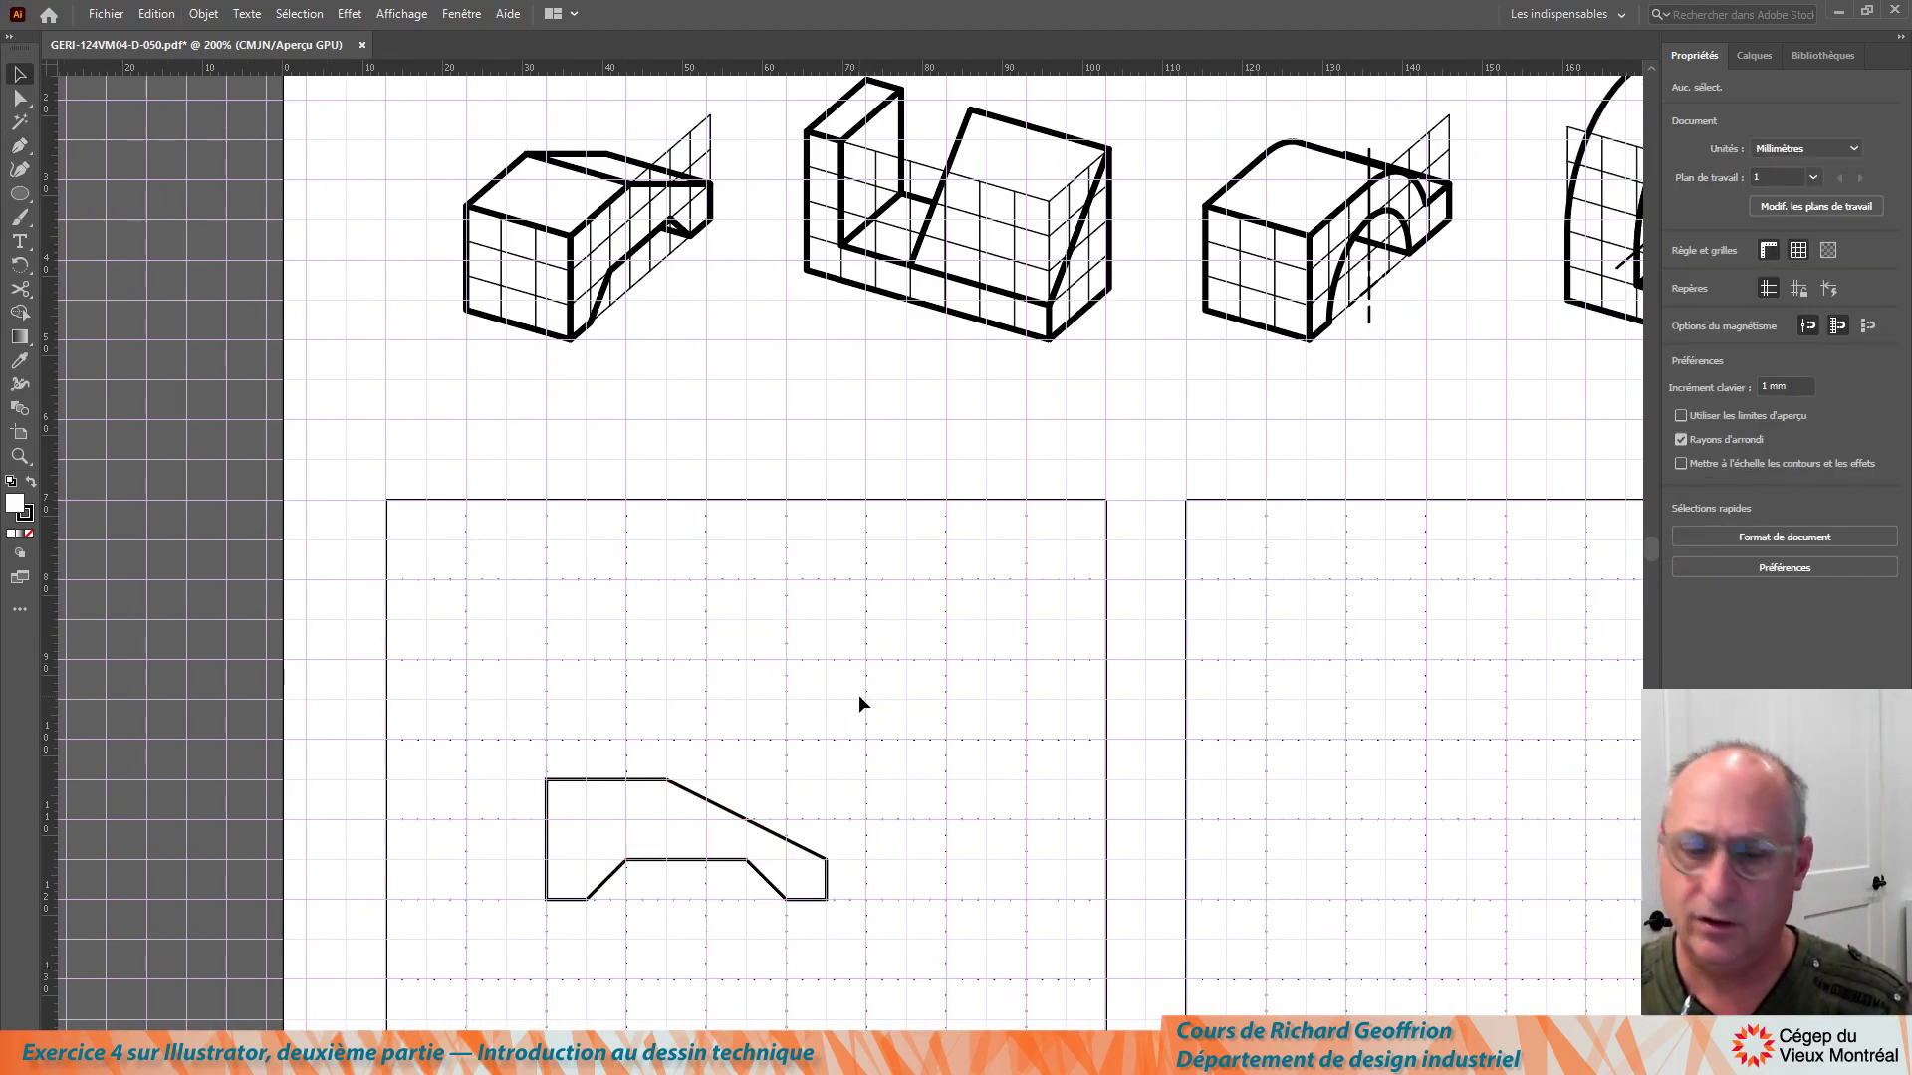
pyautogui.hotkey('ctrl', '+')
pyautogui.scroll(-3, 819, 713)
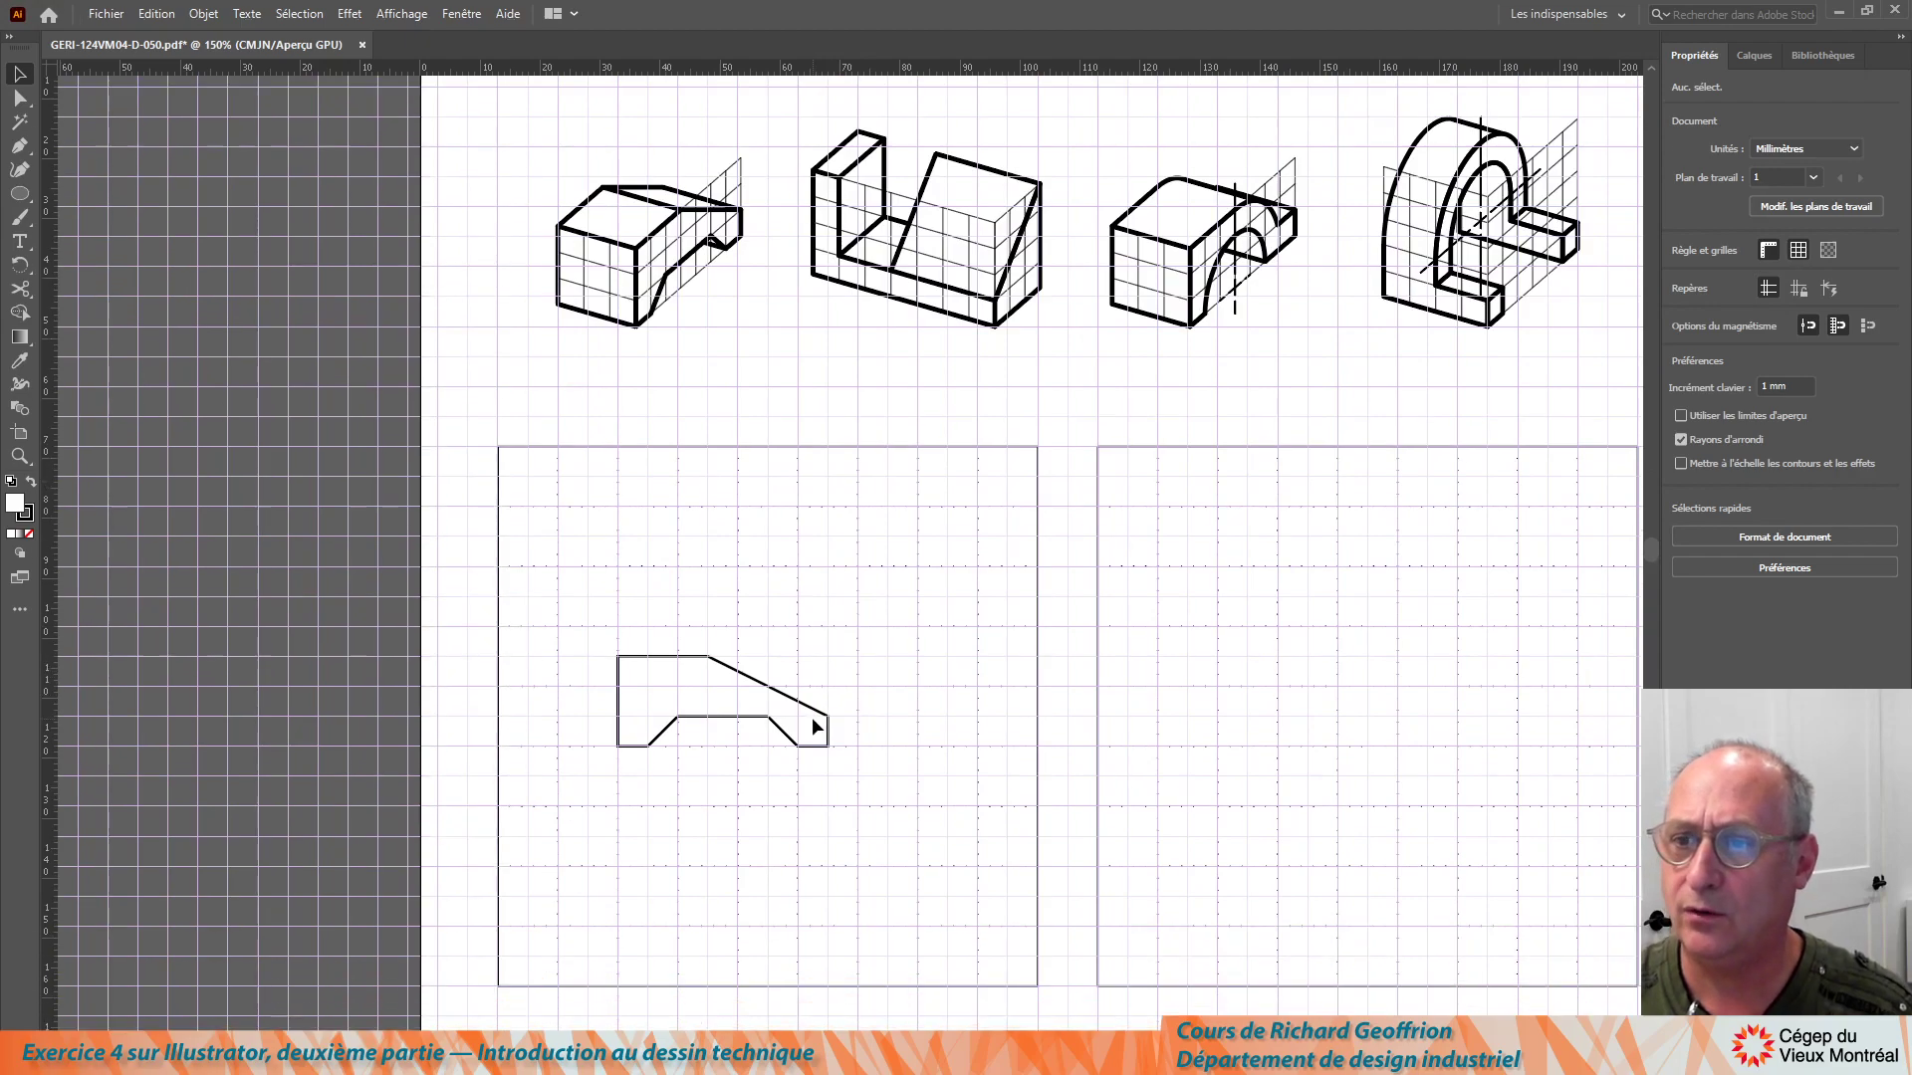
# Apply the arch outline's 2 pt stroke and empty fill from the fourth frame to the first part's profile with the Eyedropper, and deselect it.
pyautogui.hscroll(2, 951, 719)
pyautogui.scroll(-5, 1041, 797)
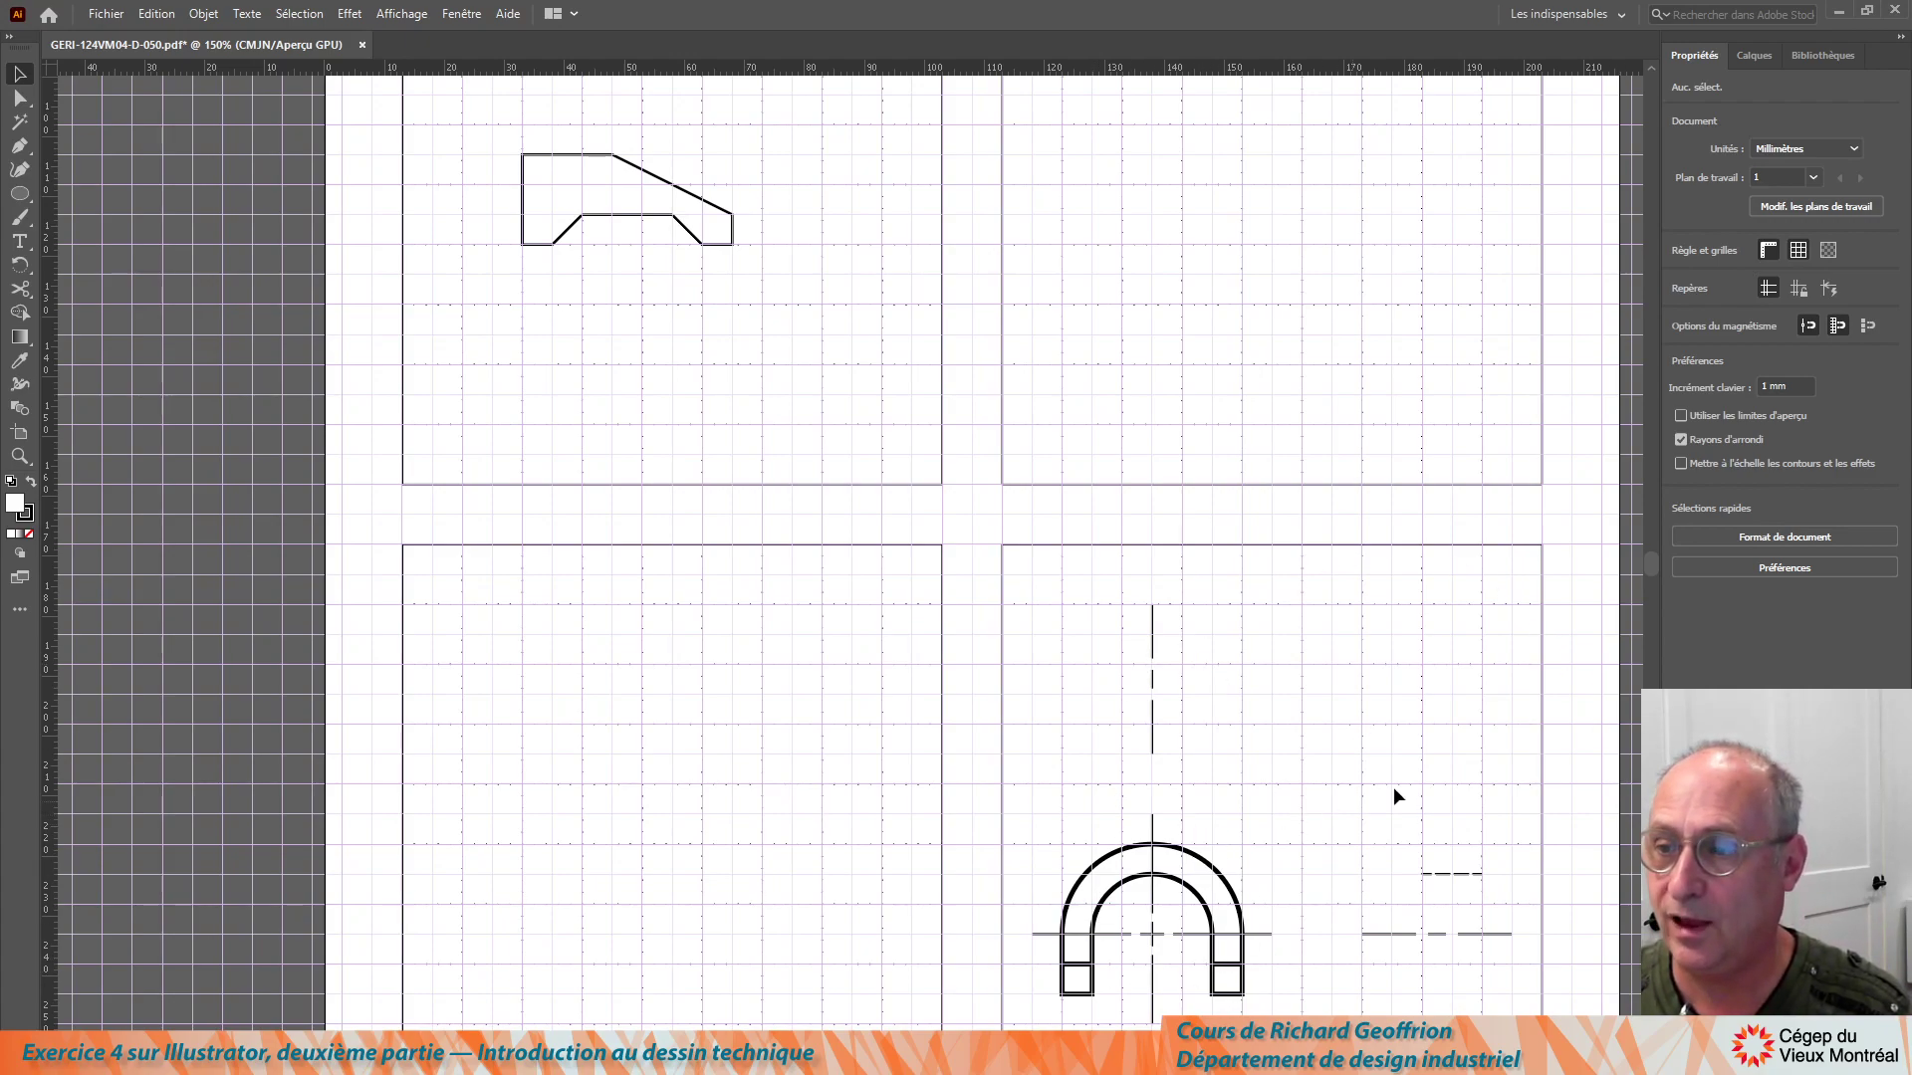
pyautogui.scroll(6, 1388, 279)
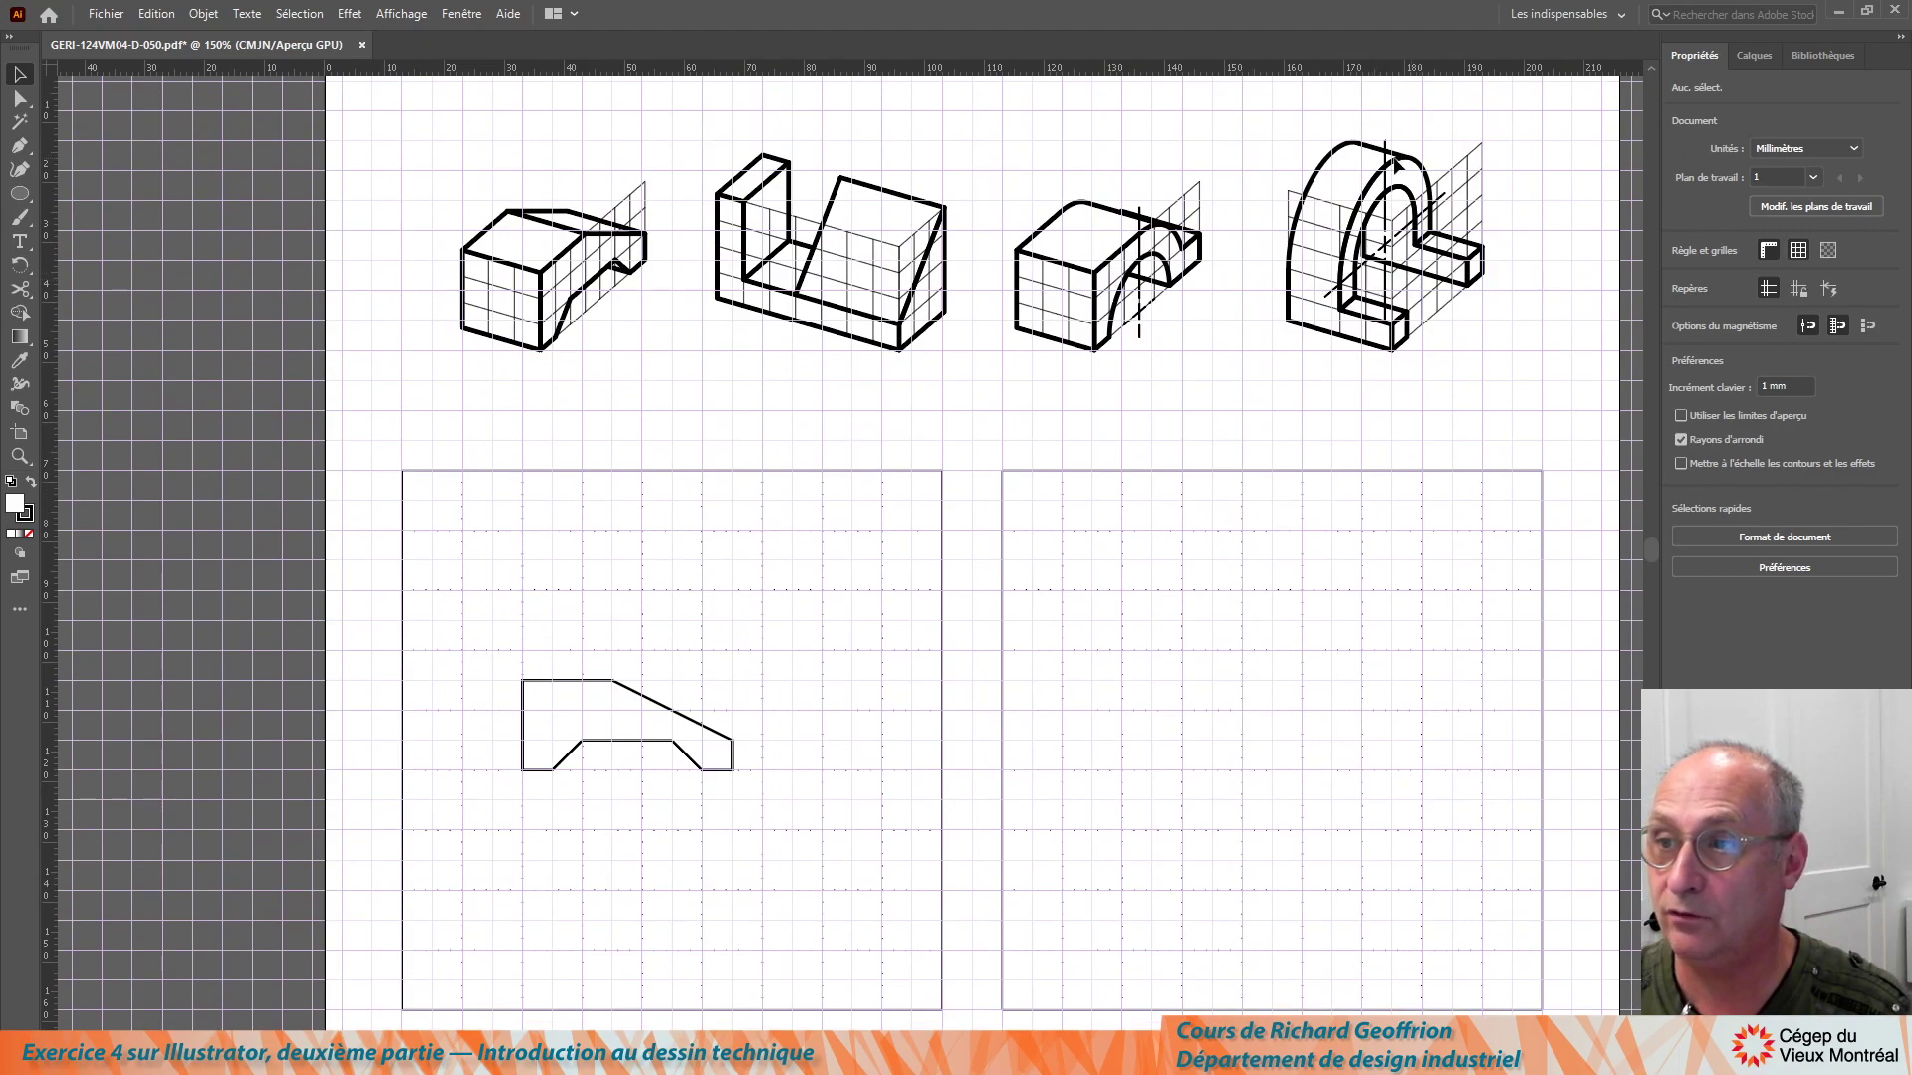
pyautogui.scroll(-4, 1306, 518)
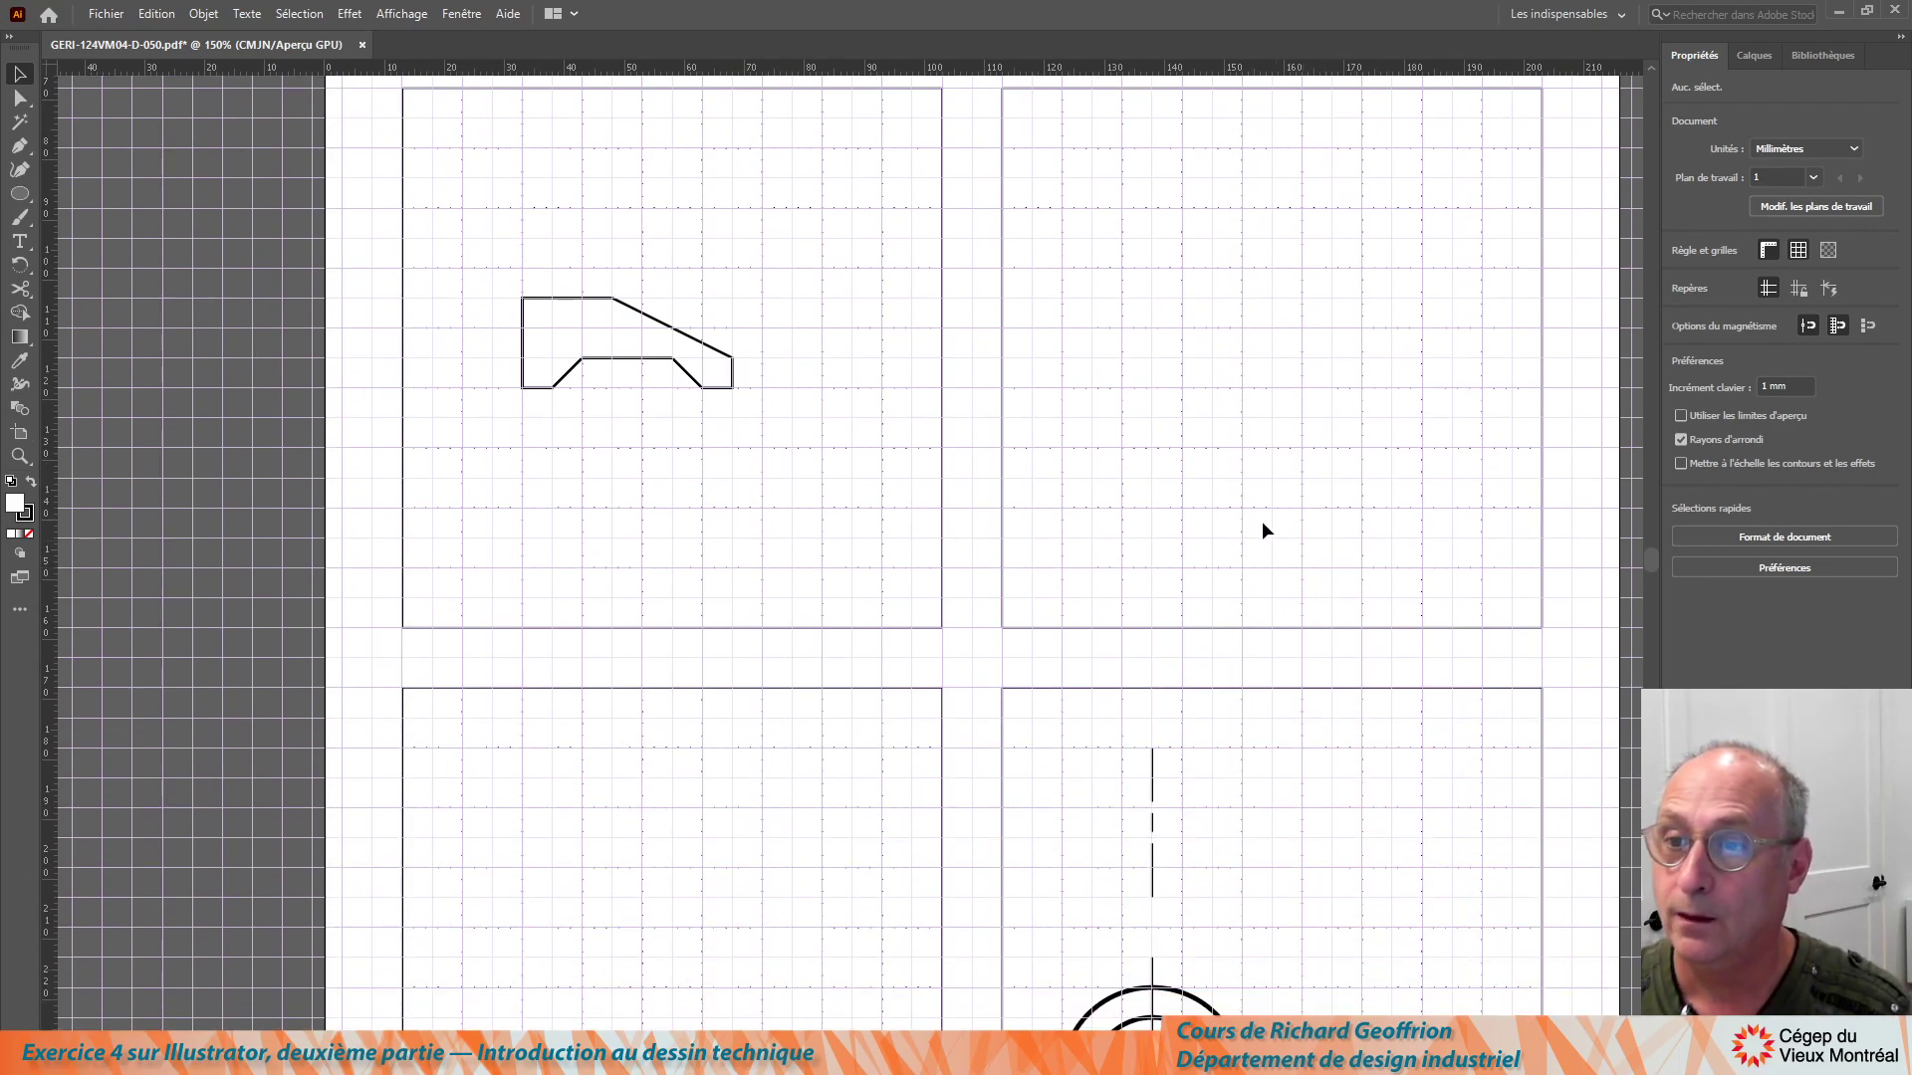
pyautogui.scroll(1, 897, 508)
pyautogui.moveTo(749, 349); pyautogui.dragTo(458, 532)
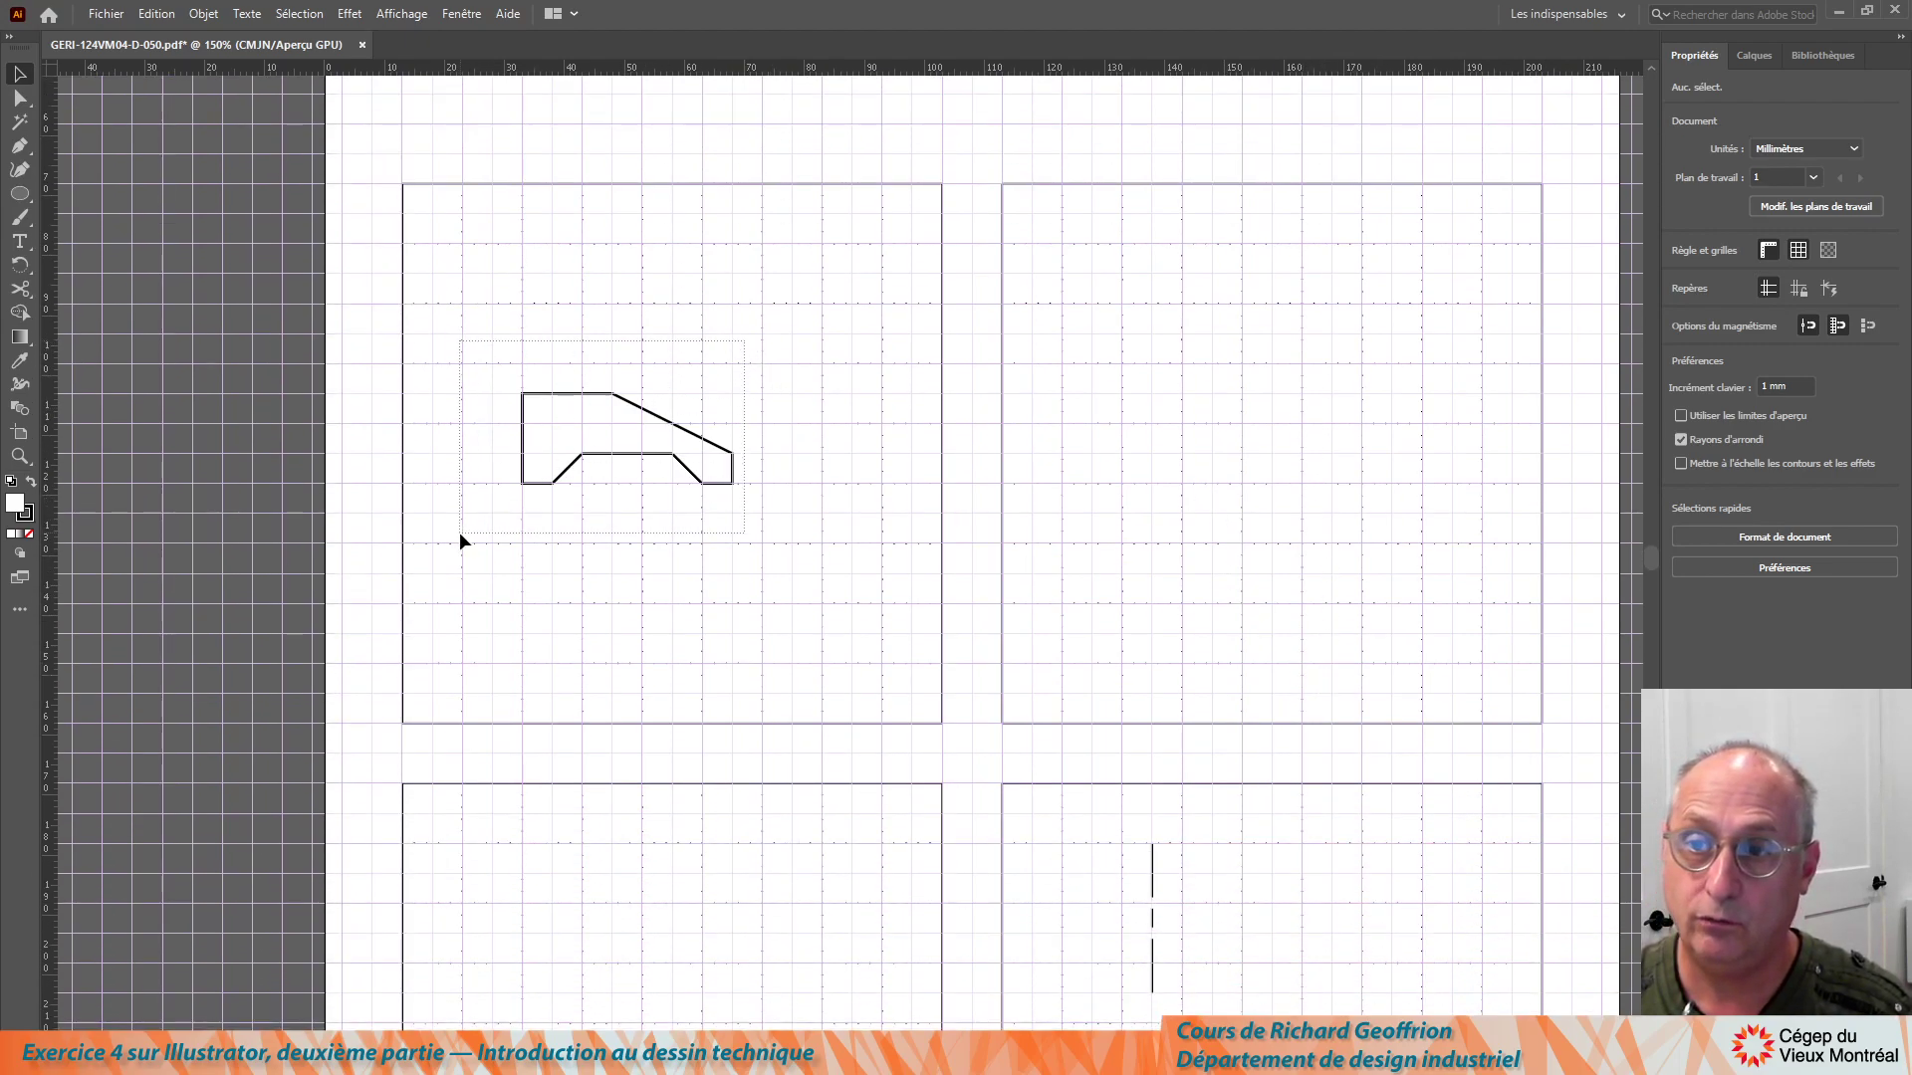
pyautogui.scroll(-4, 1227, 569)
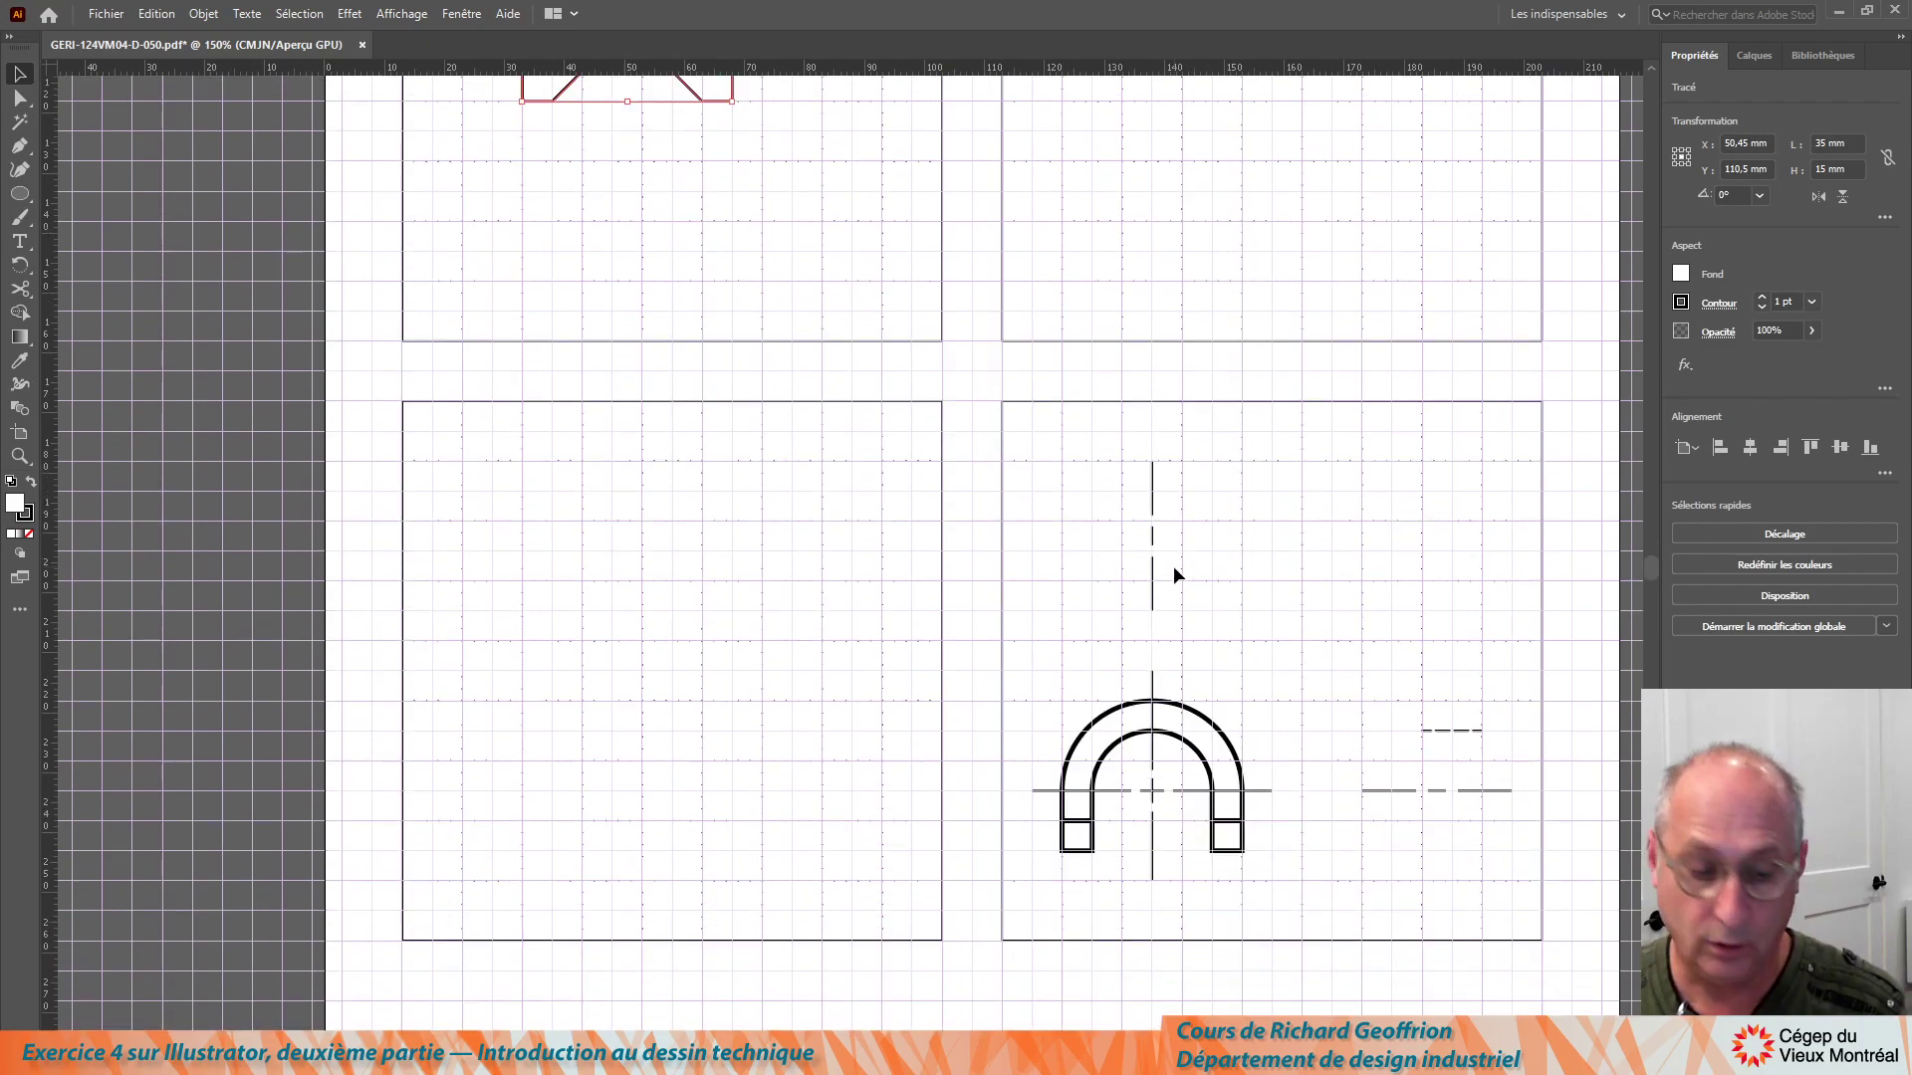
pyautogui.press('i')
pyautogui.scroll(1, 1145, 652)
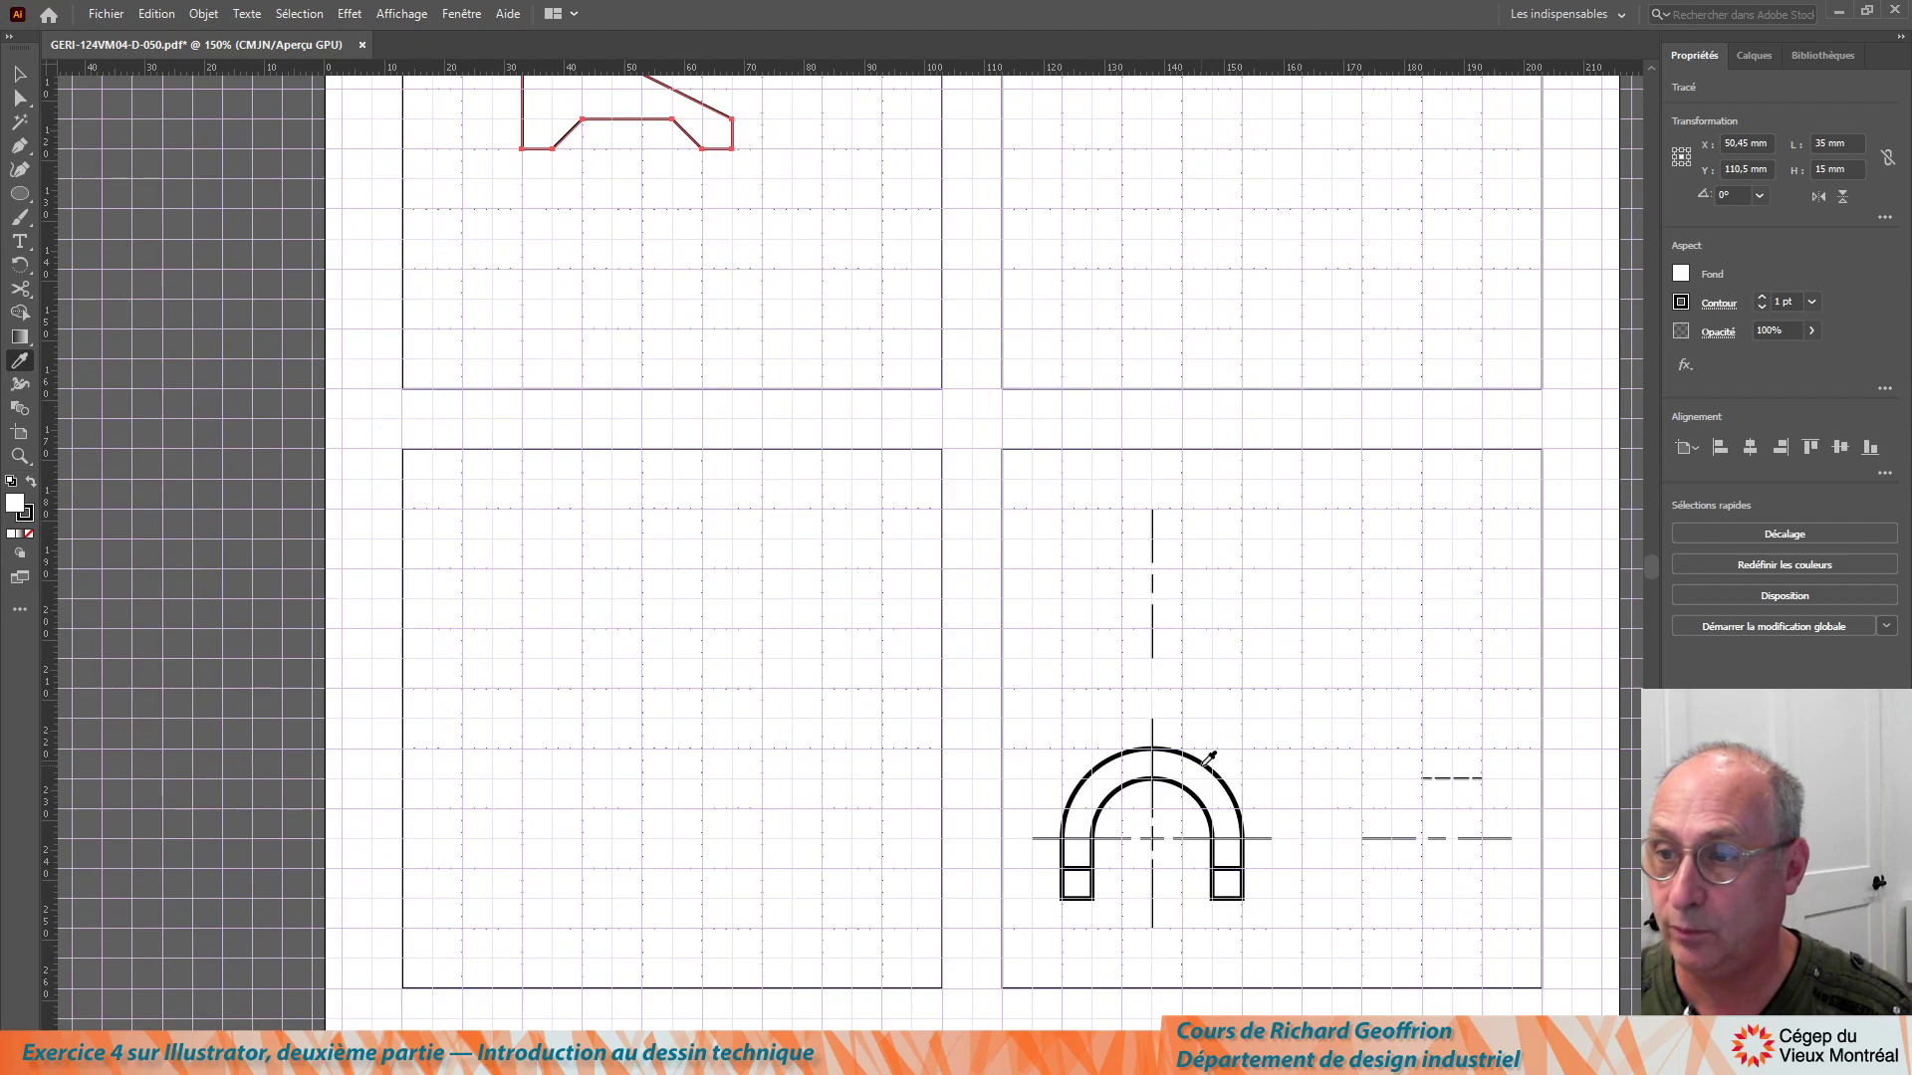
pyautogui.click(1231, 703)
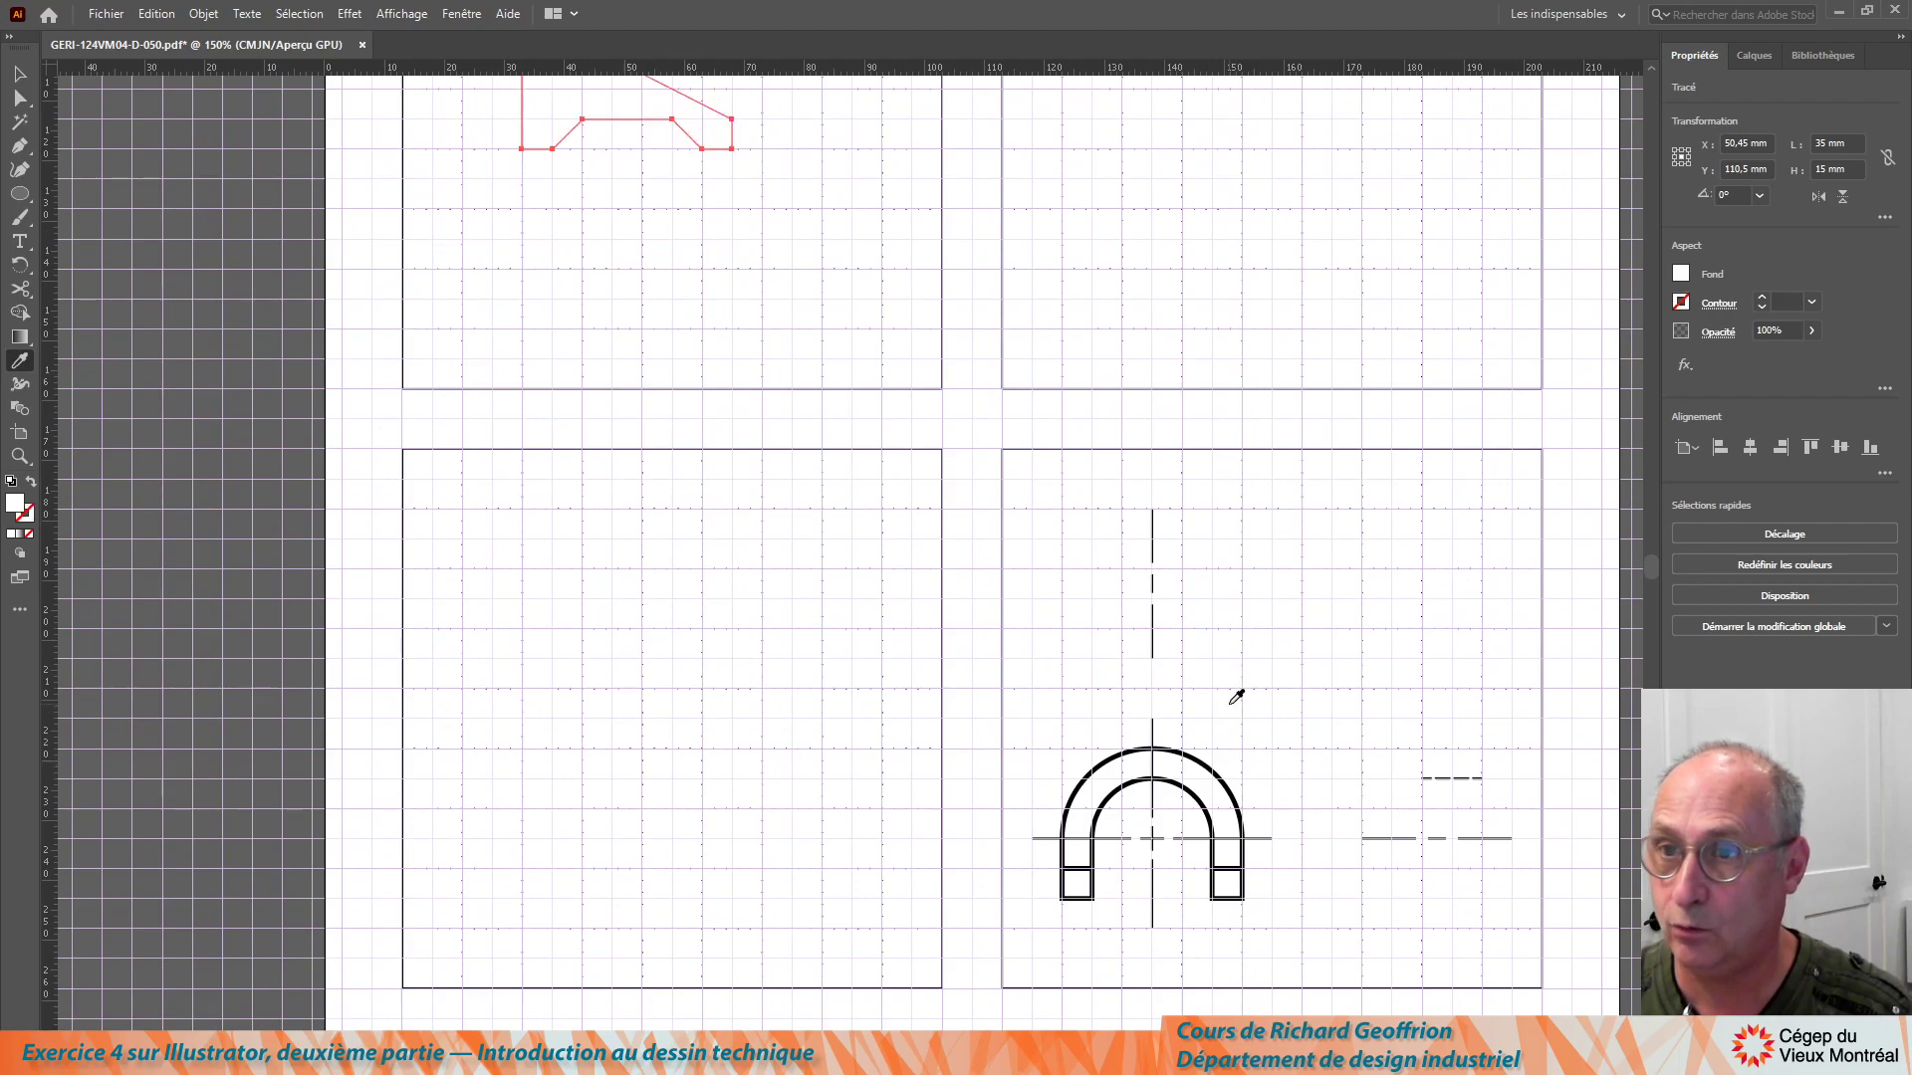
pyautogui.click(1209, 768)
pyautogui.scroll(6, 909, 568)
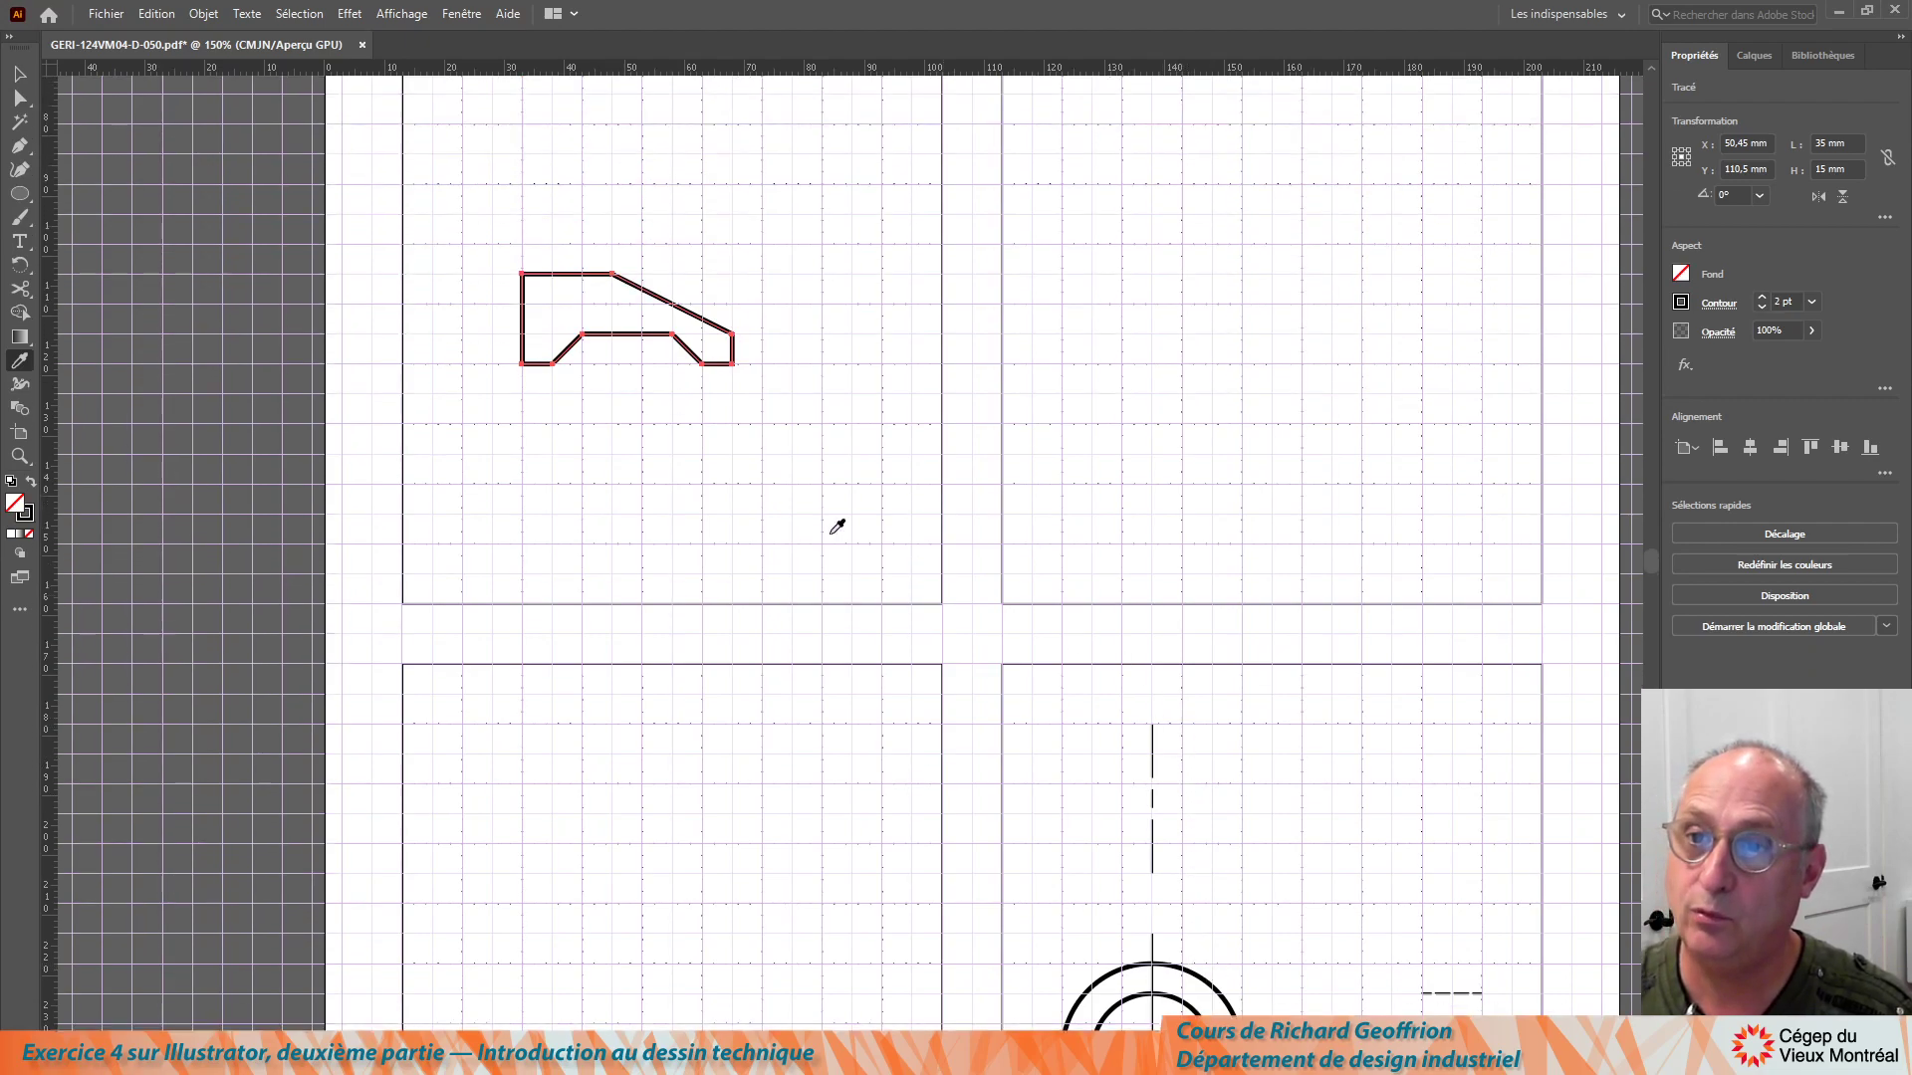
pyautogui.scroll(3, 688, 389)
pyautogui.press('v')
pyautogui.click(619, 731)
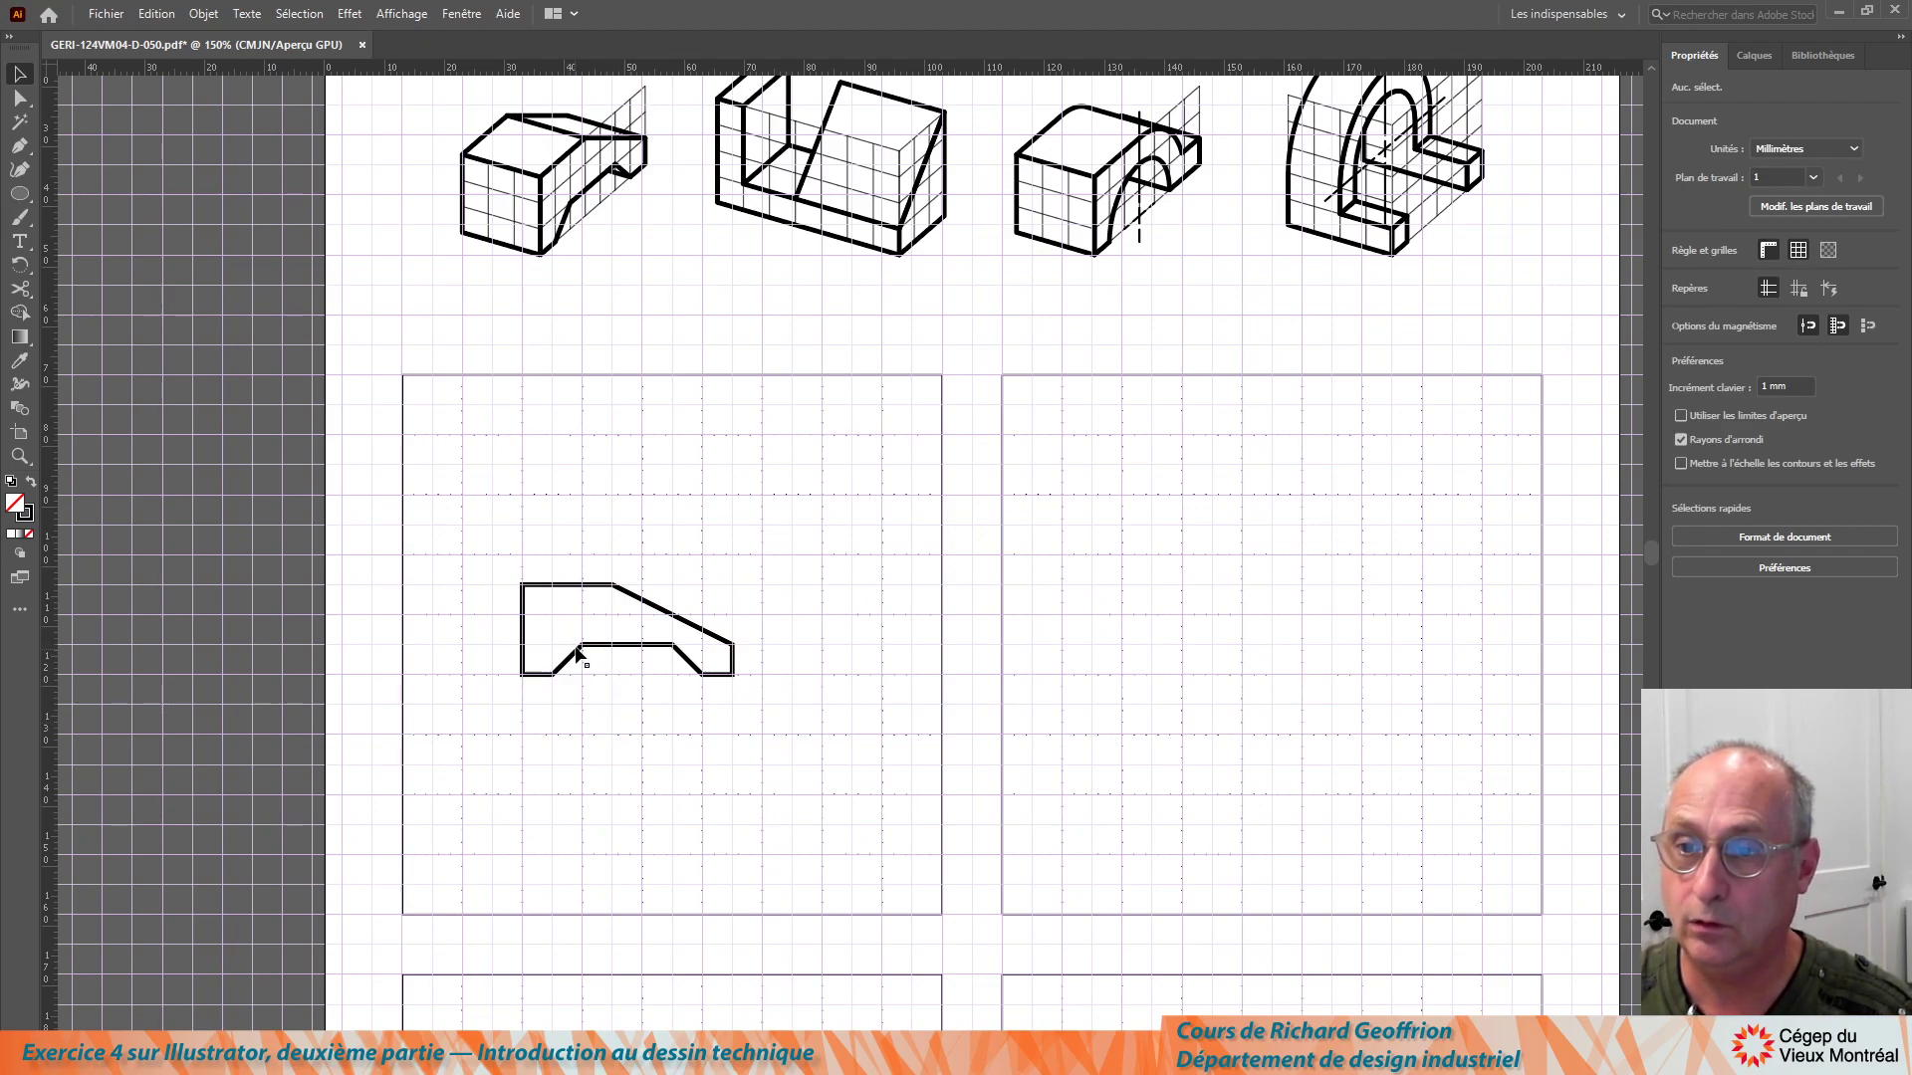
# Move the profile to the lower left area of the first frame, centred at X 40.45 mm, Y 125.5 mm.
pyautogui.click(583, 653)
pyautogui.moveTo(583, 653); pyautogui.dragTo(641, 760)
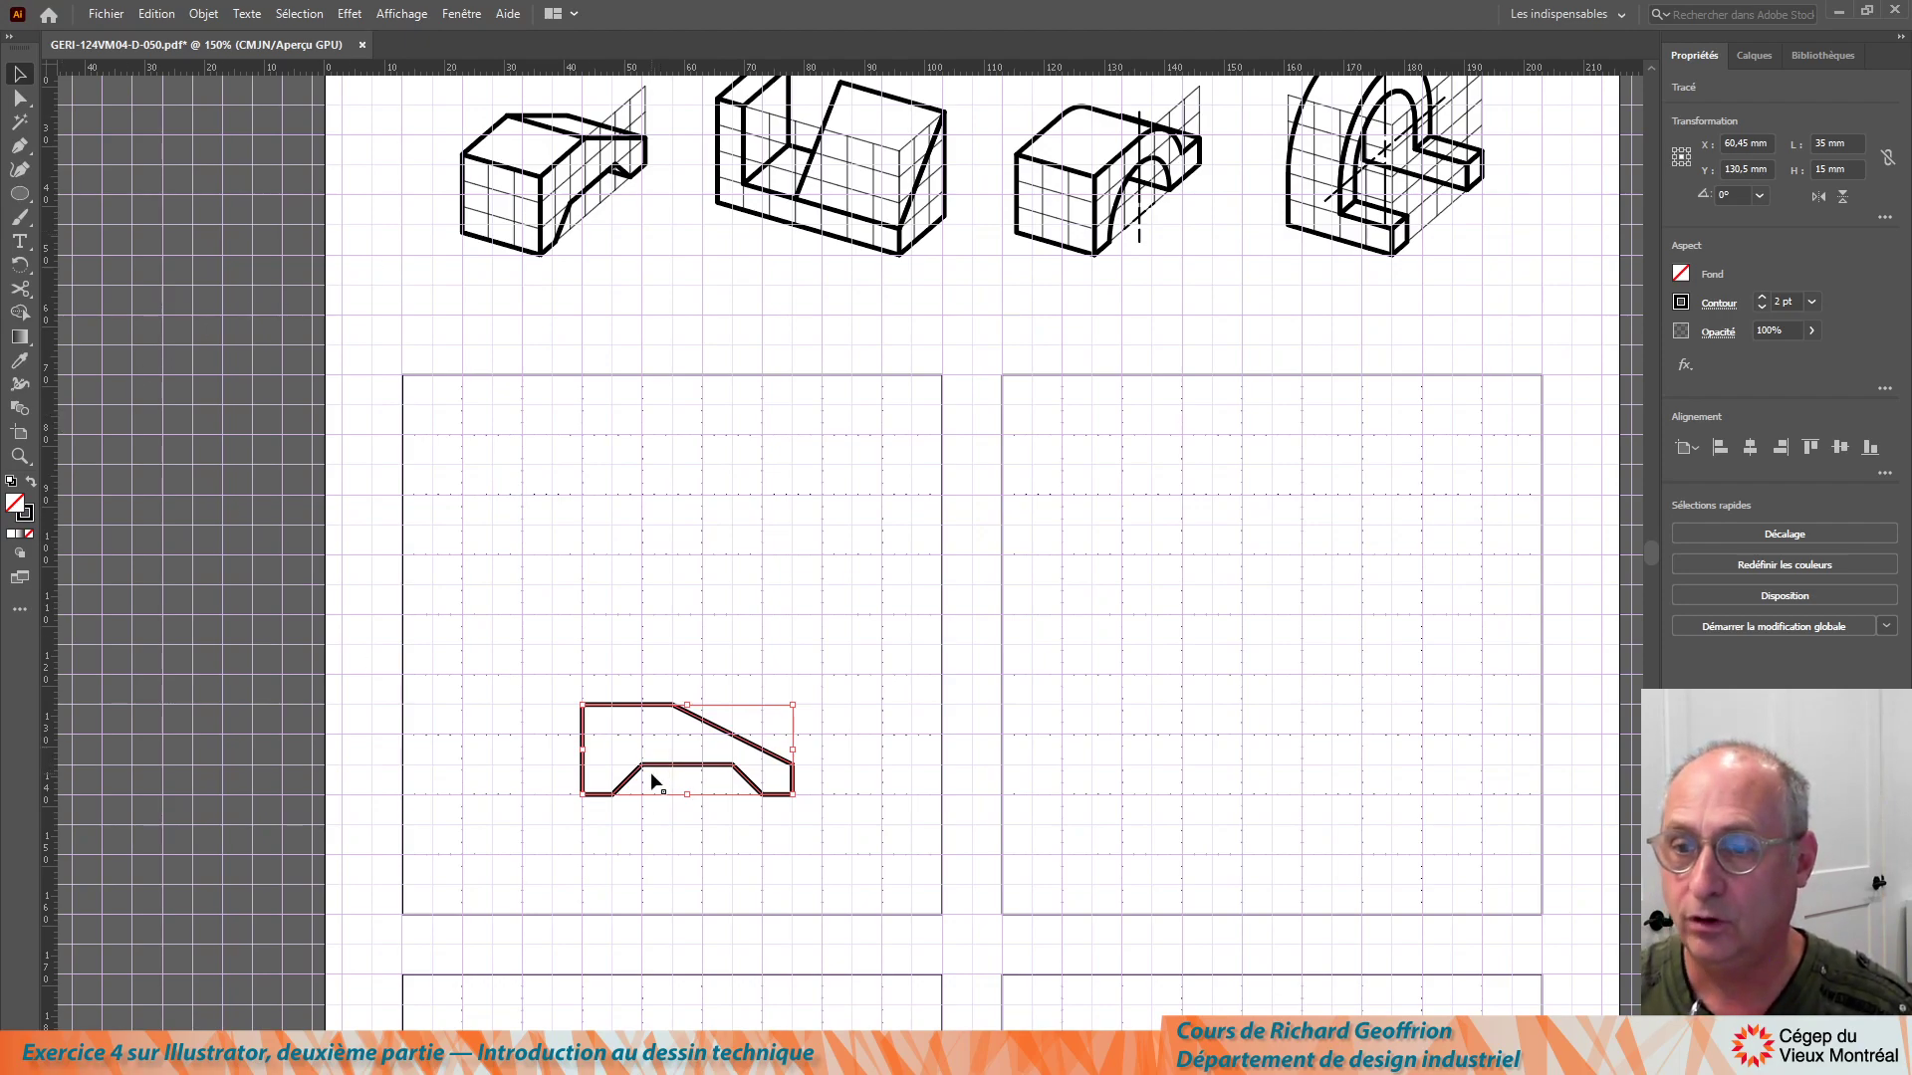
pyautogui.moveTo(661, 767)
pyautogui.mouseDown()
pyautogui.moveTo(566, 767)
pyautogui.moveTo(575, 737)
pyautogui.moveTo(562, 743)
pyautogui.mouseUp()
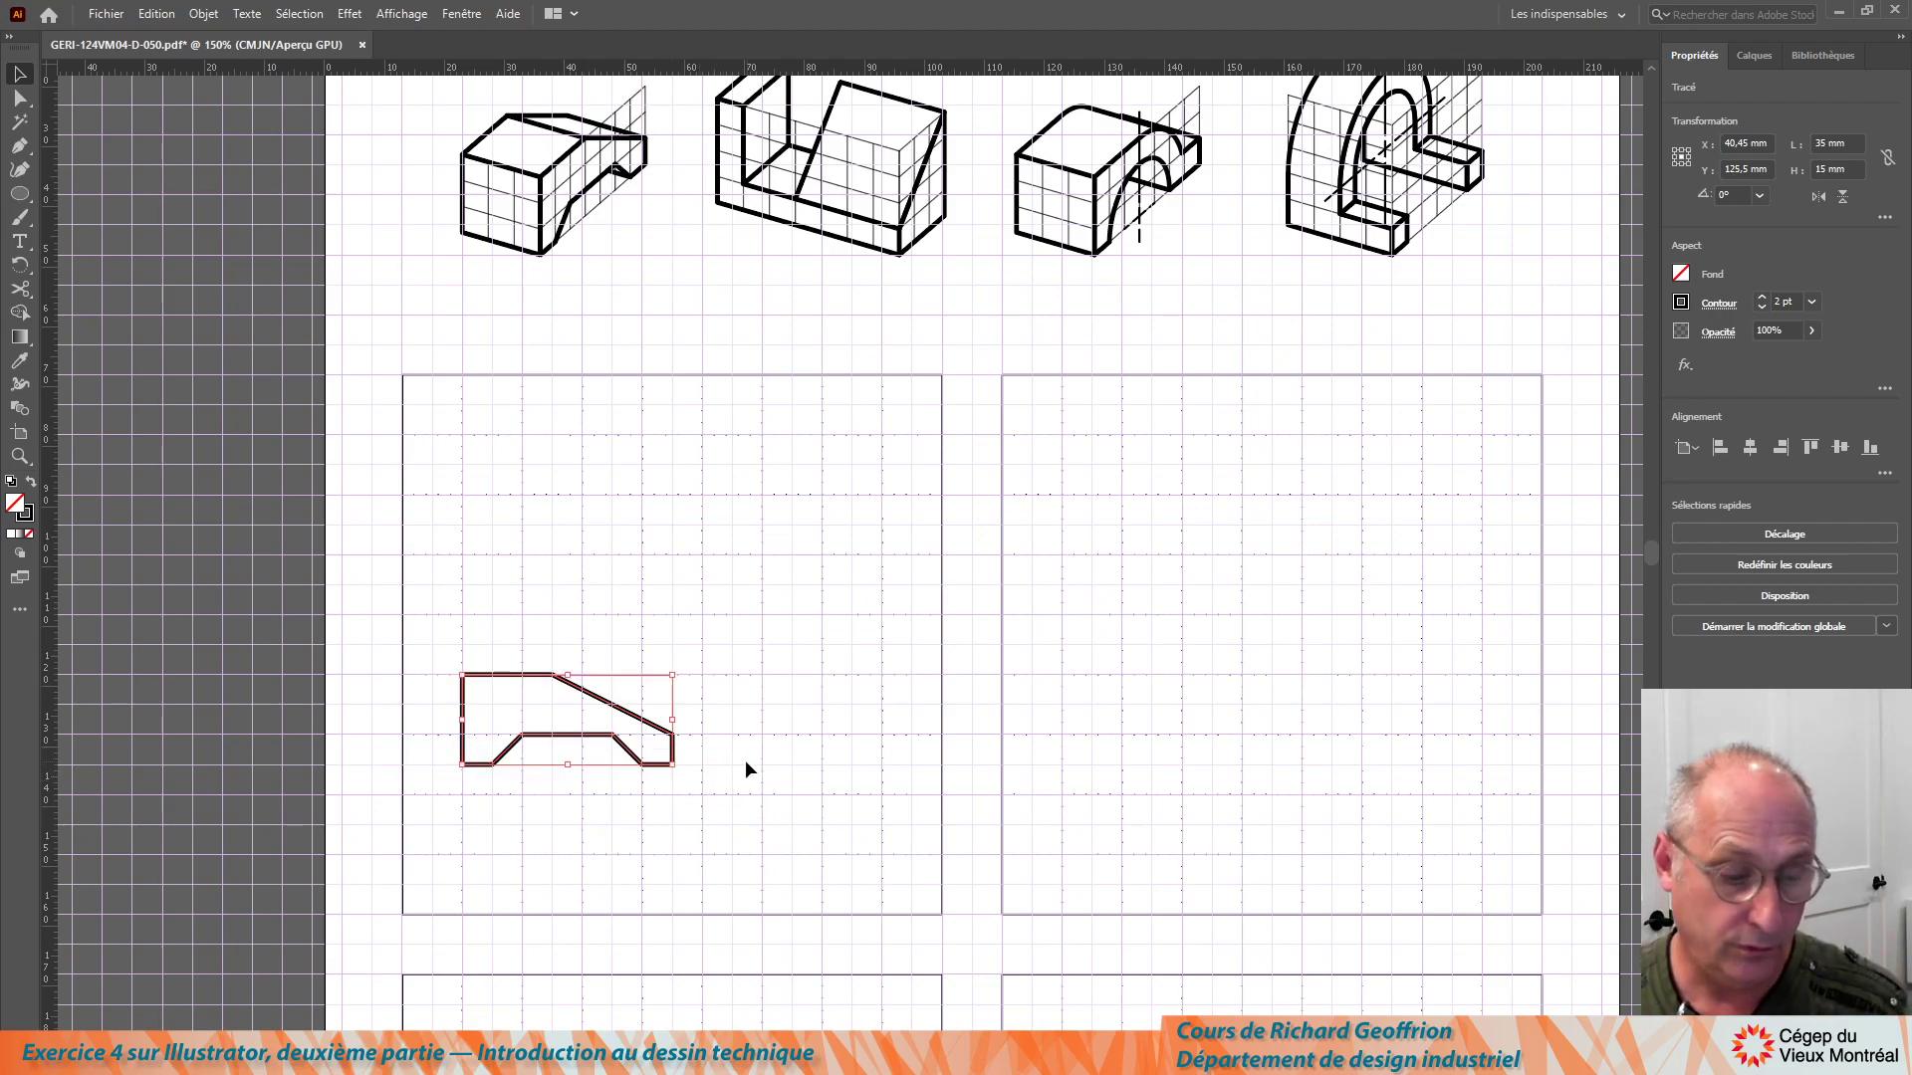
# Draw a 15 mm square with the Rectangle tool 5 mm to the right of the profile, level with it, and deselect it.
pyautogui.scroll(4, 745, 761)
pyautogui.scroll(-4, 713, 744)
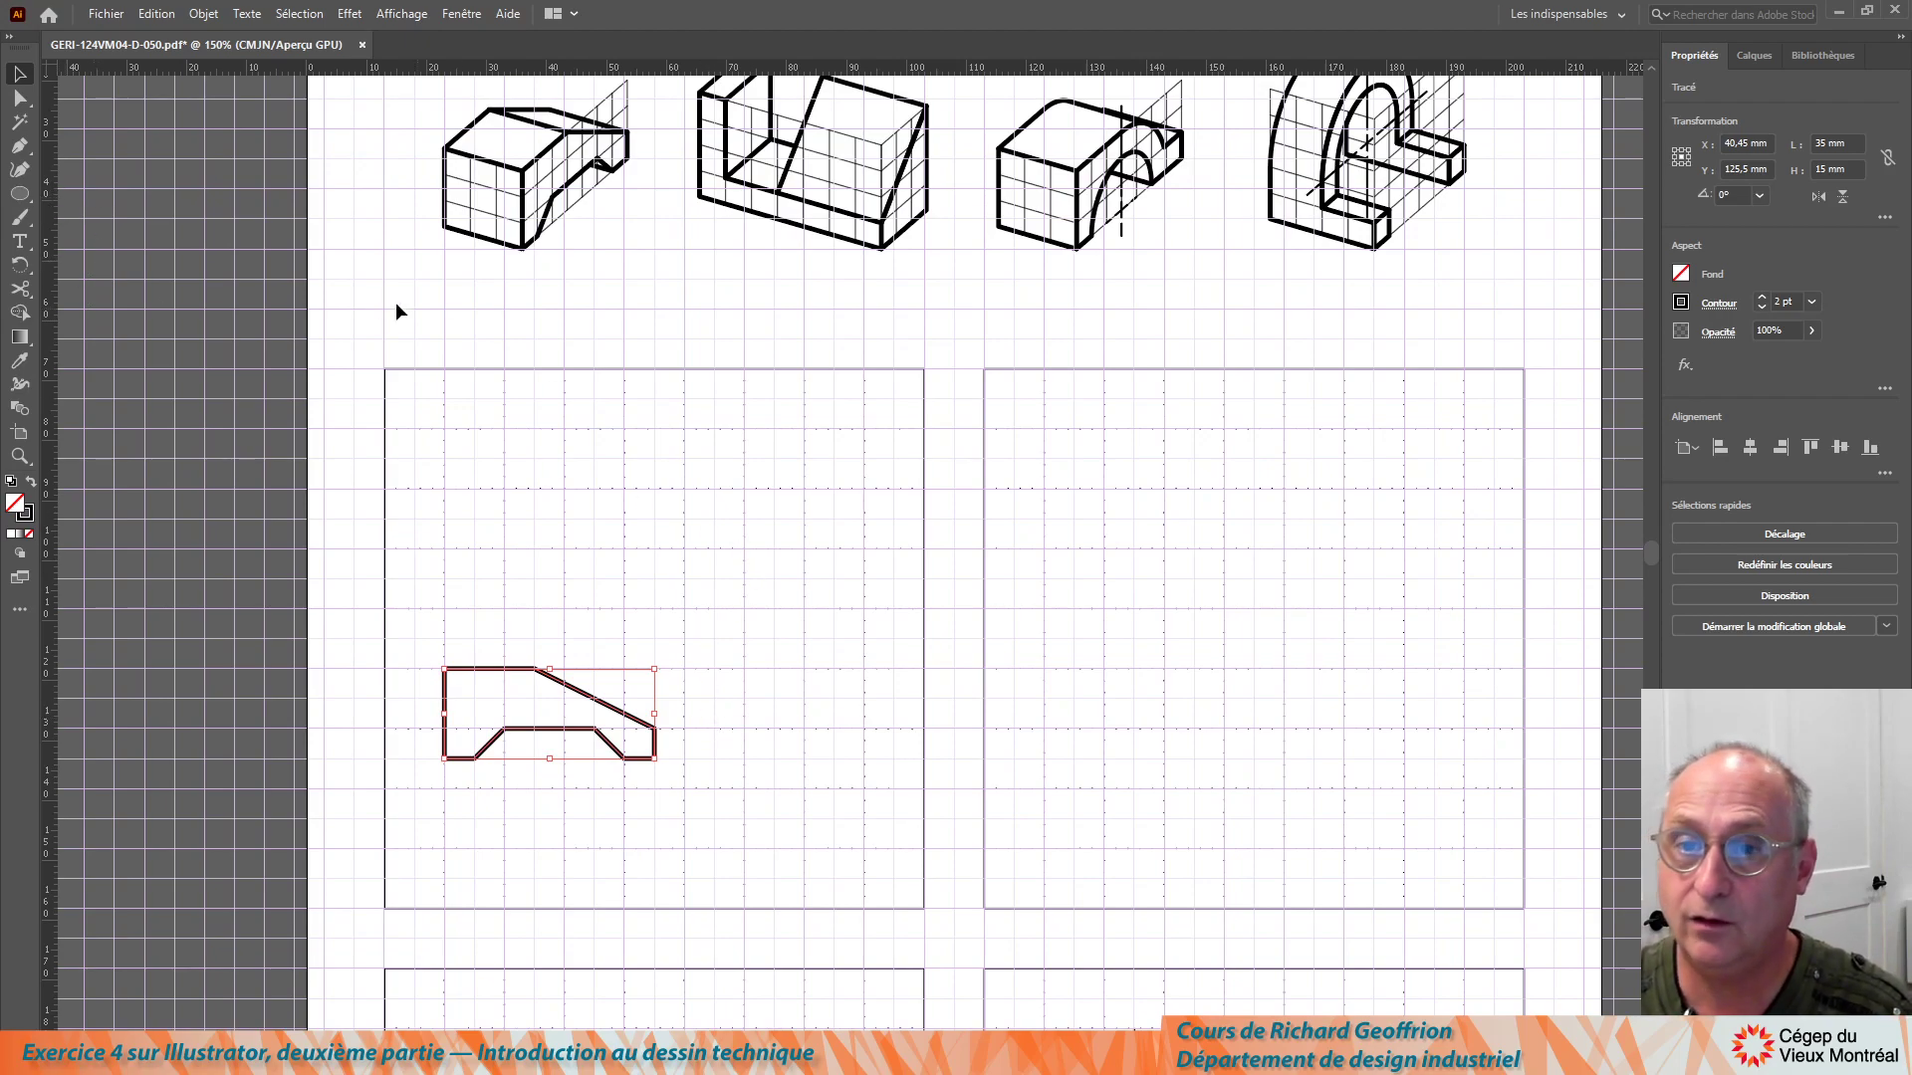
pyautogui.moveTo(21, 195); pyautogui.dragTo(100, 193)
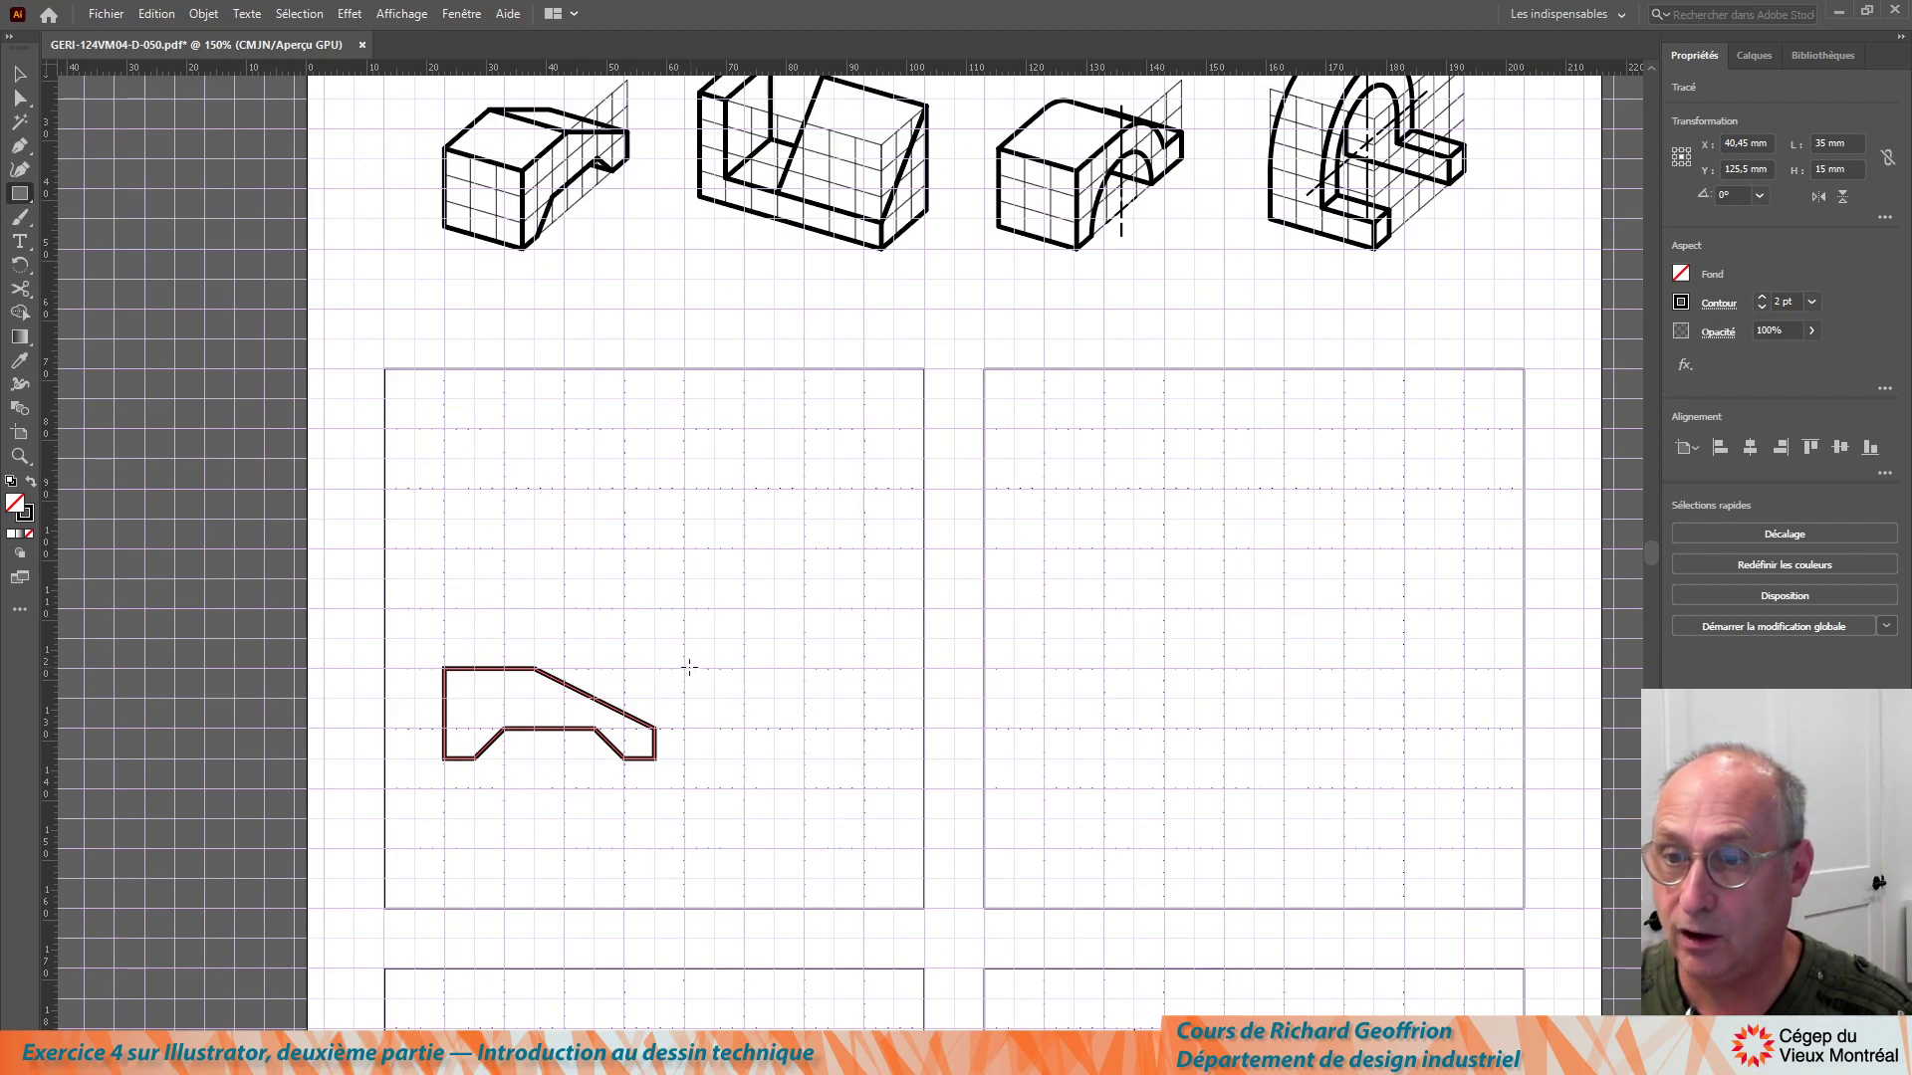
pyautogui.moveTo(684, 669)
pyautogui.mouseDown()
pyautogui.moveTo(776, 699)
pyautogui.moveTo(778, 762)
pyautogui.mouseUp()
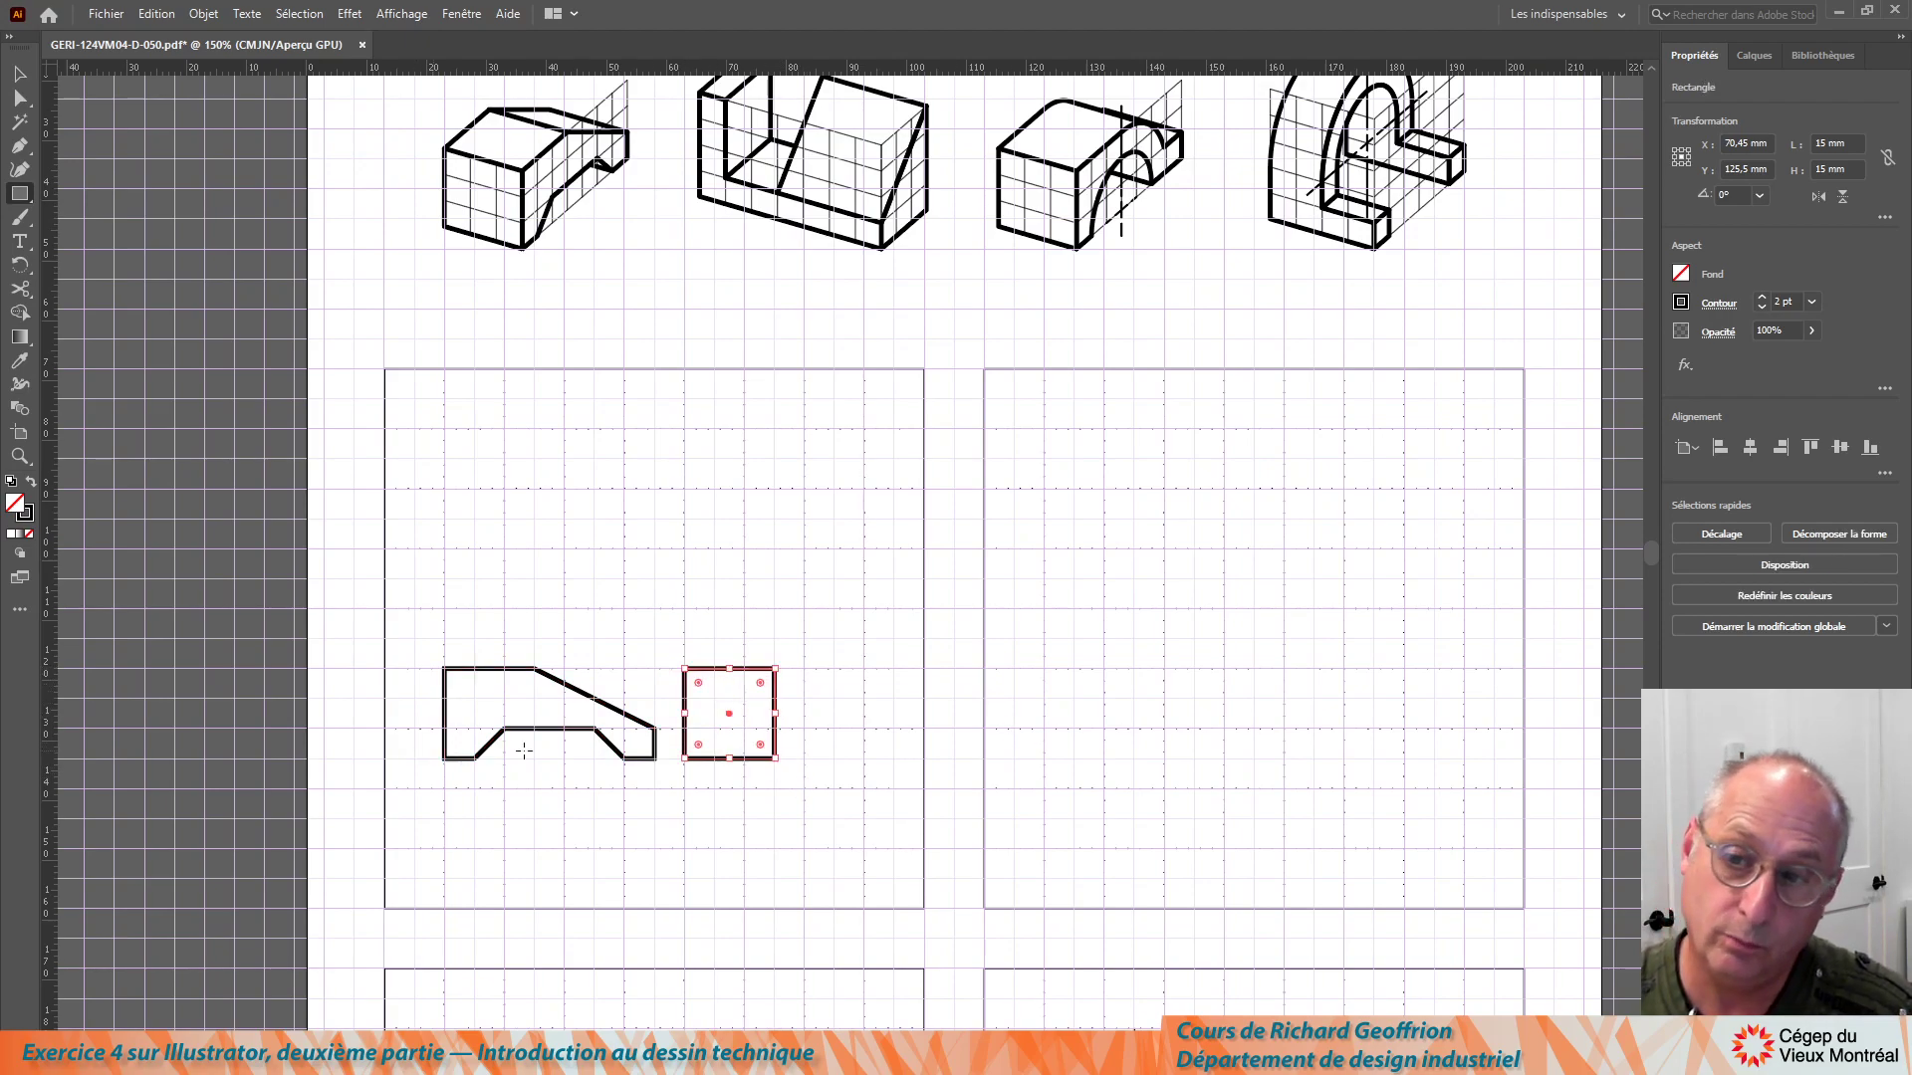
pyautogui.press('v')
pyautogui.click(673, 549)
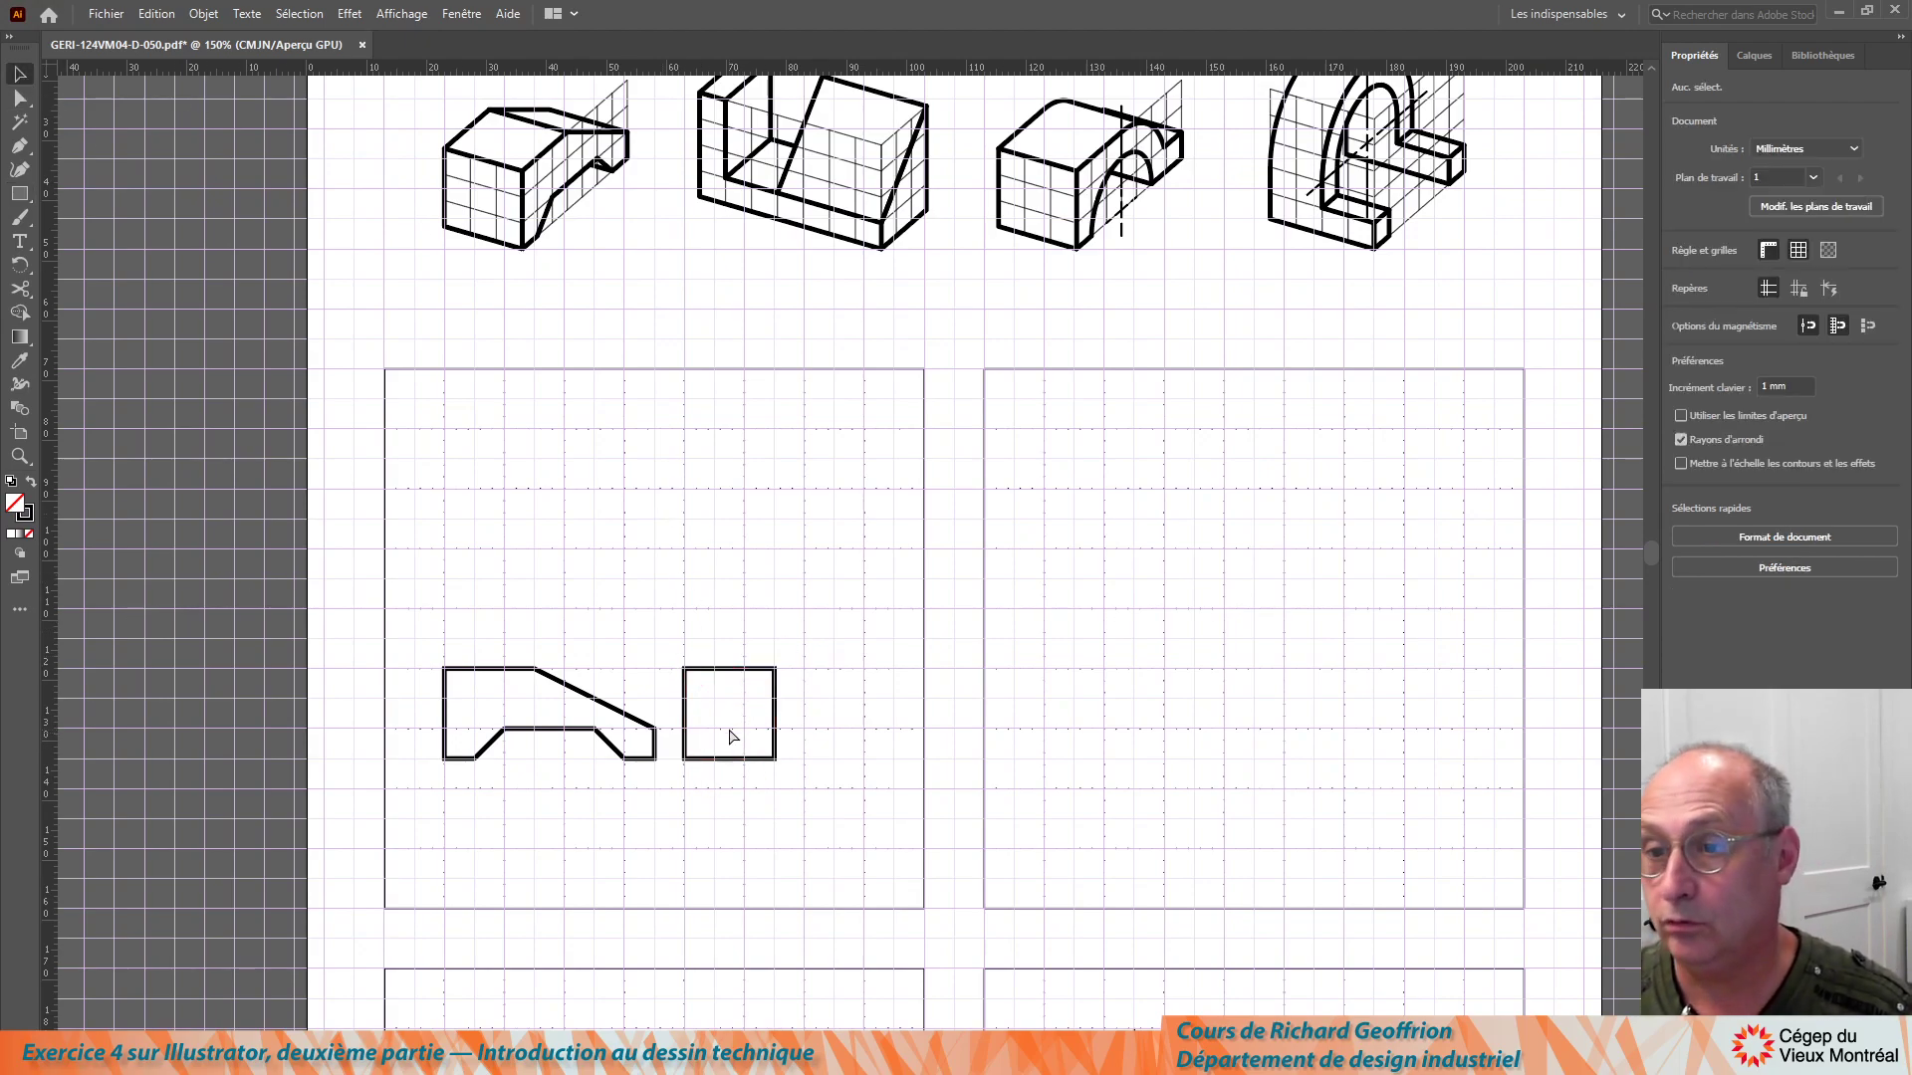
# Draw a 15 mm practice square above the profile and add anchor points along its four sides with the Pen tool.
pyautogui.scroll(2, 661, 734)
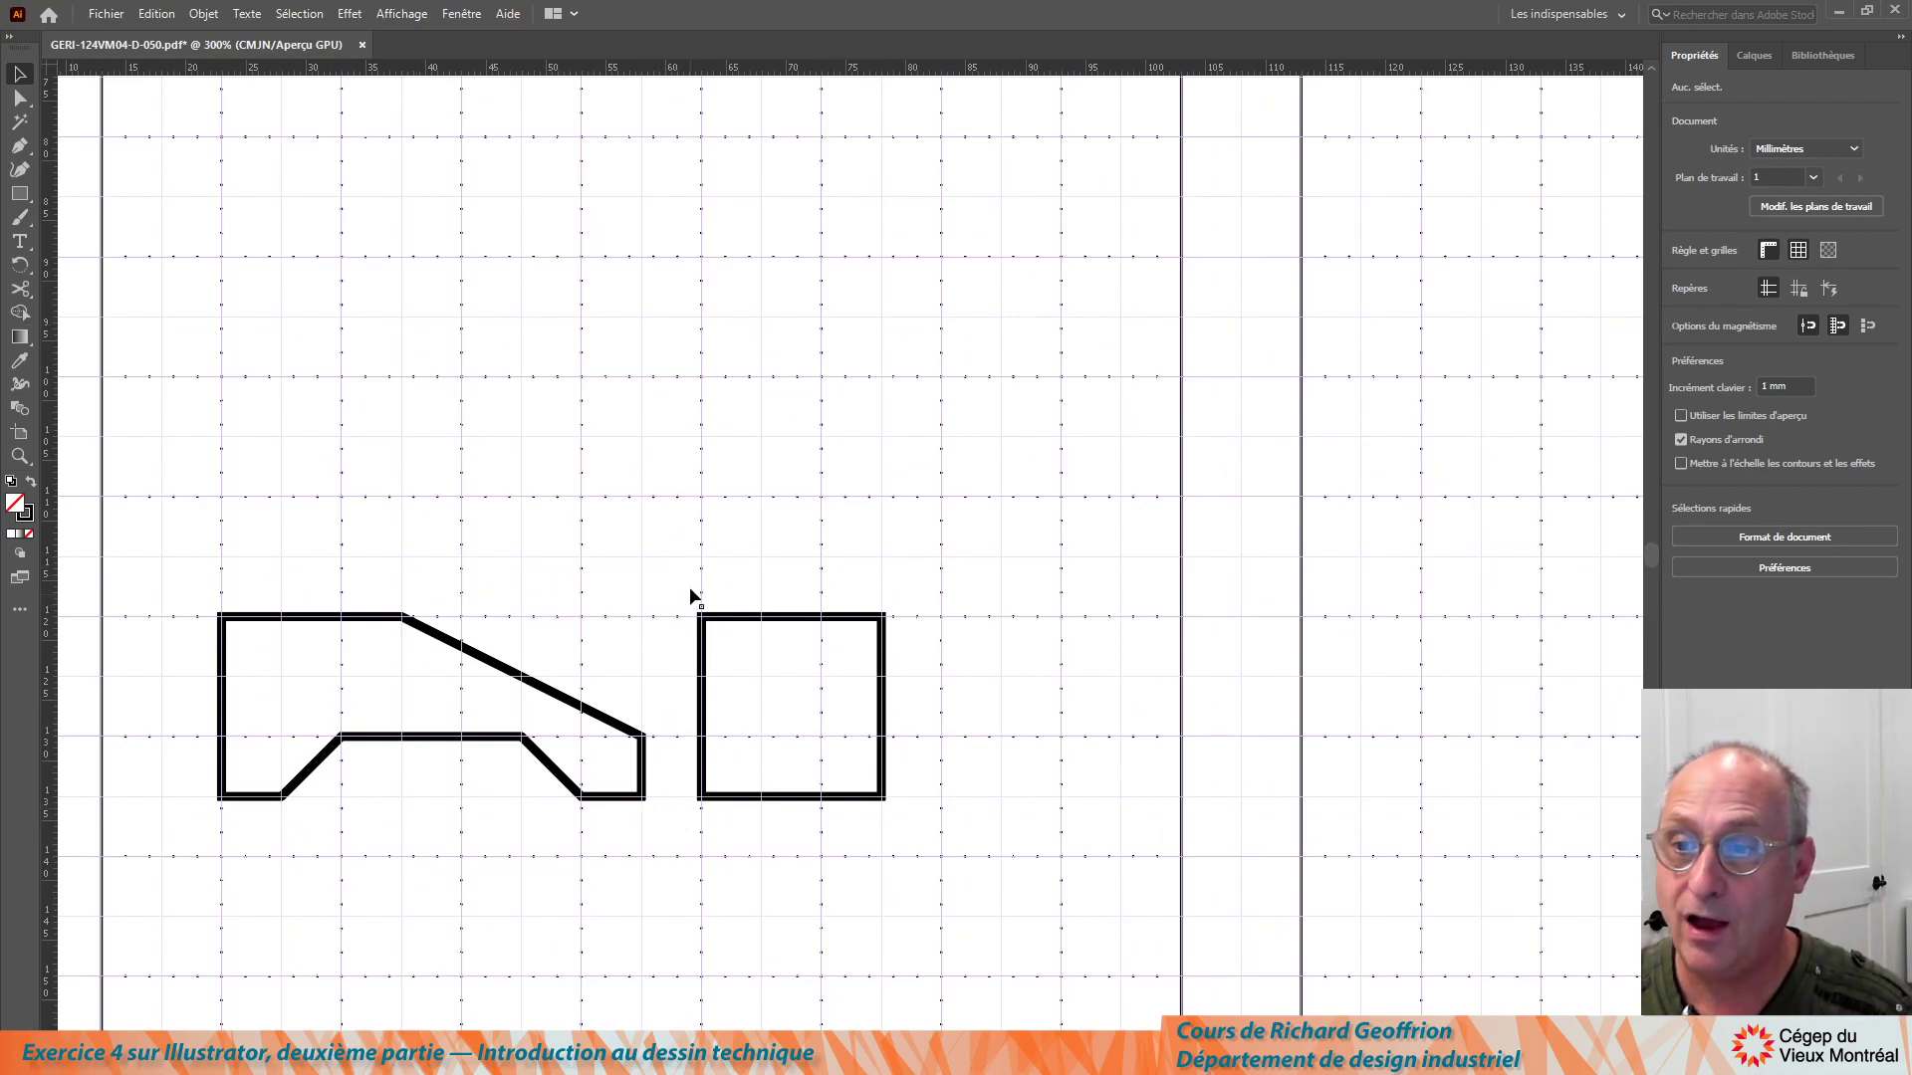
pyautogui.click(20, 195)
pyautogui.moveTo(460, 256); pyautogui.dragTo(644, 438)
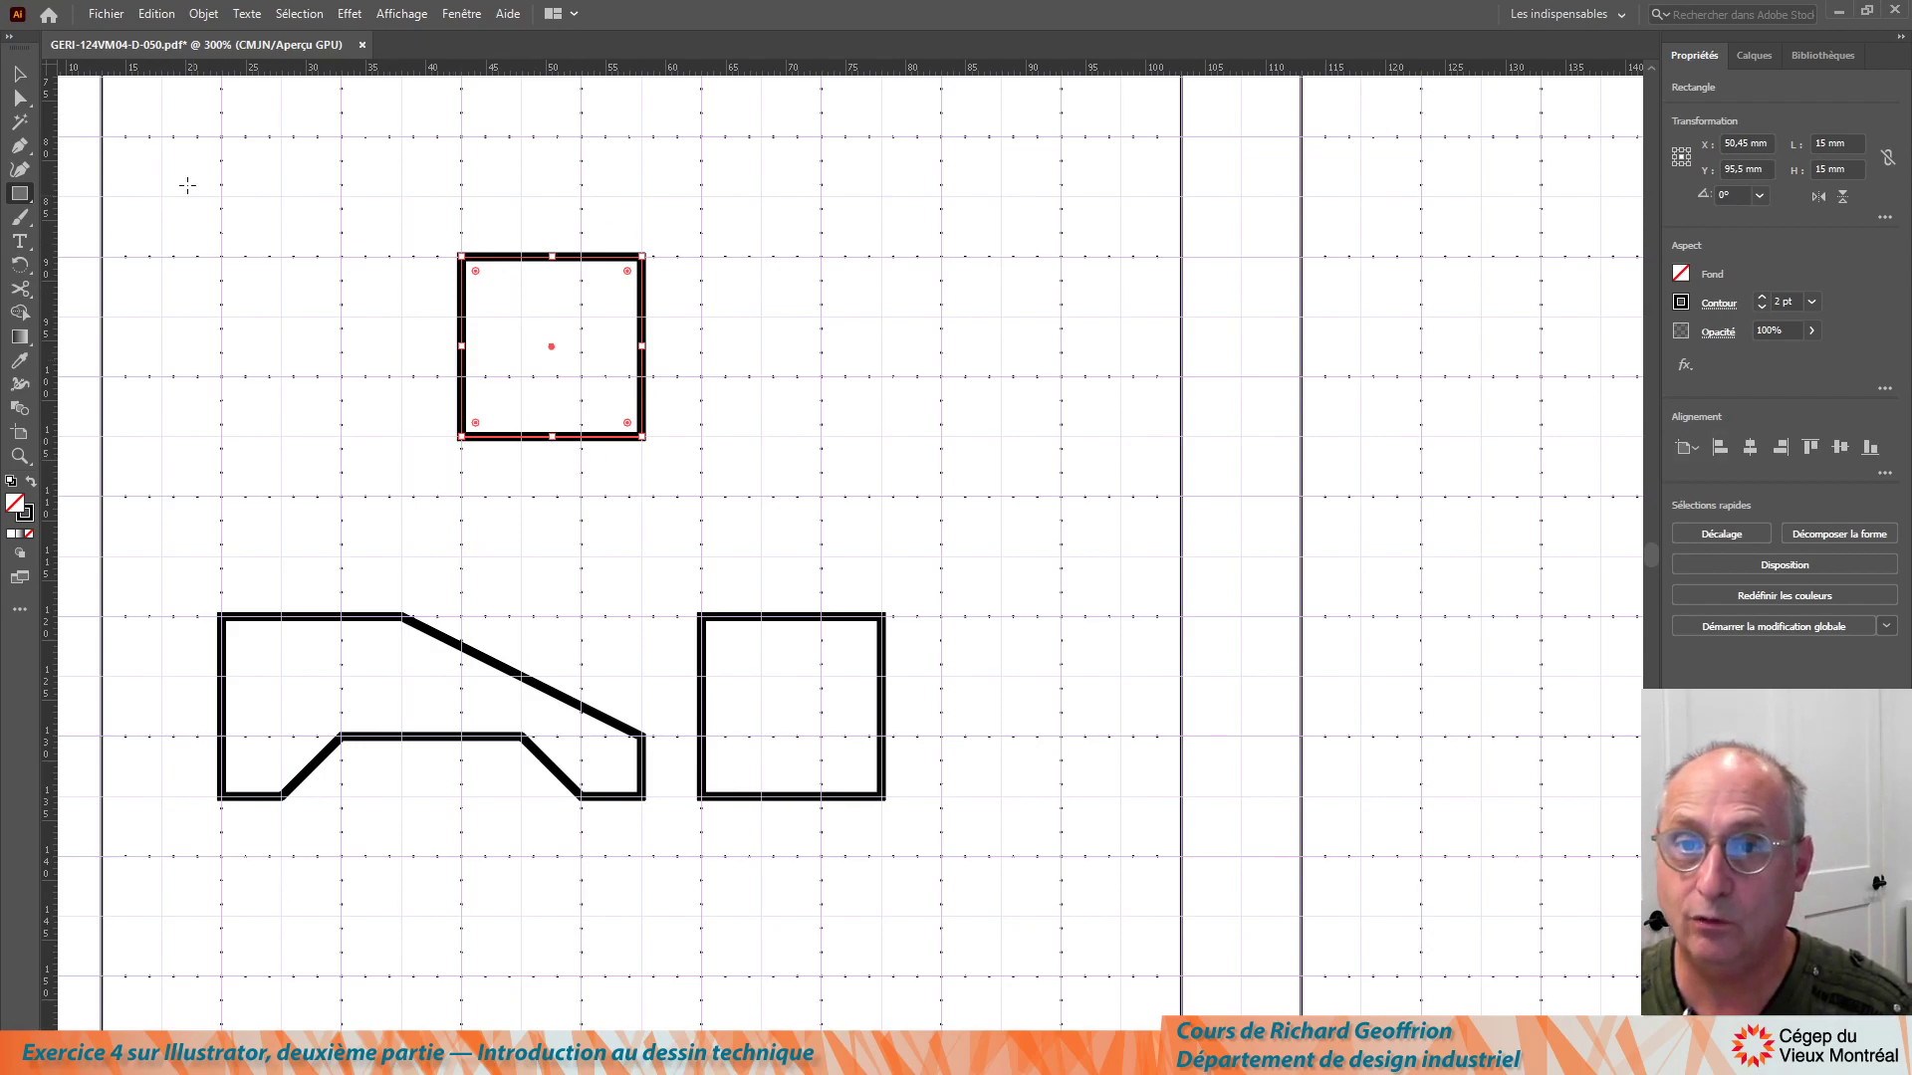
pyautogui.click(20, 146)
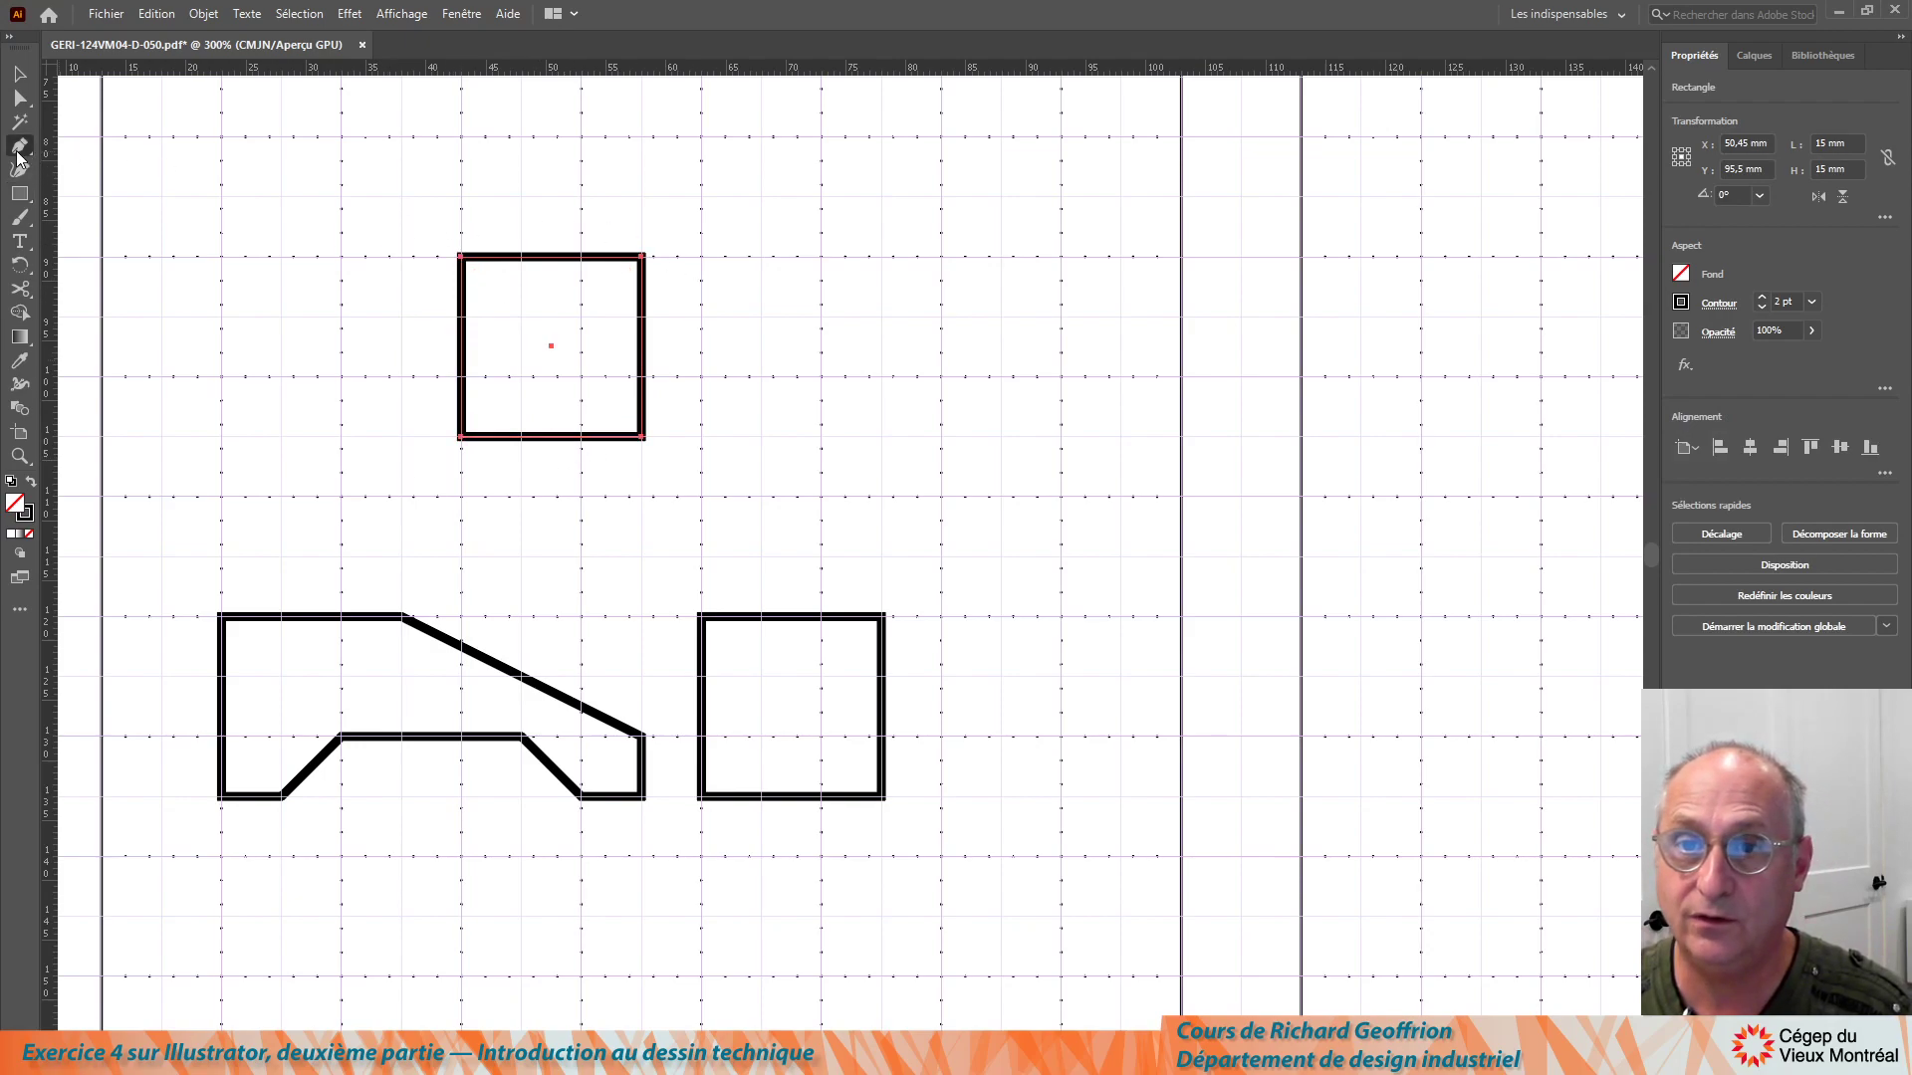
pyautogui.click(461, 399)
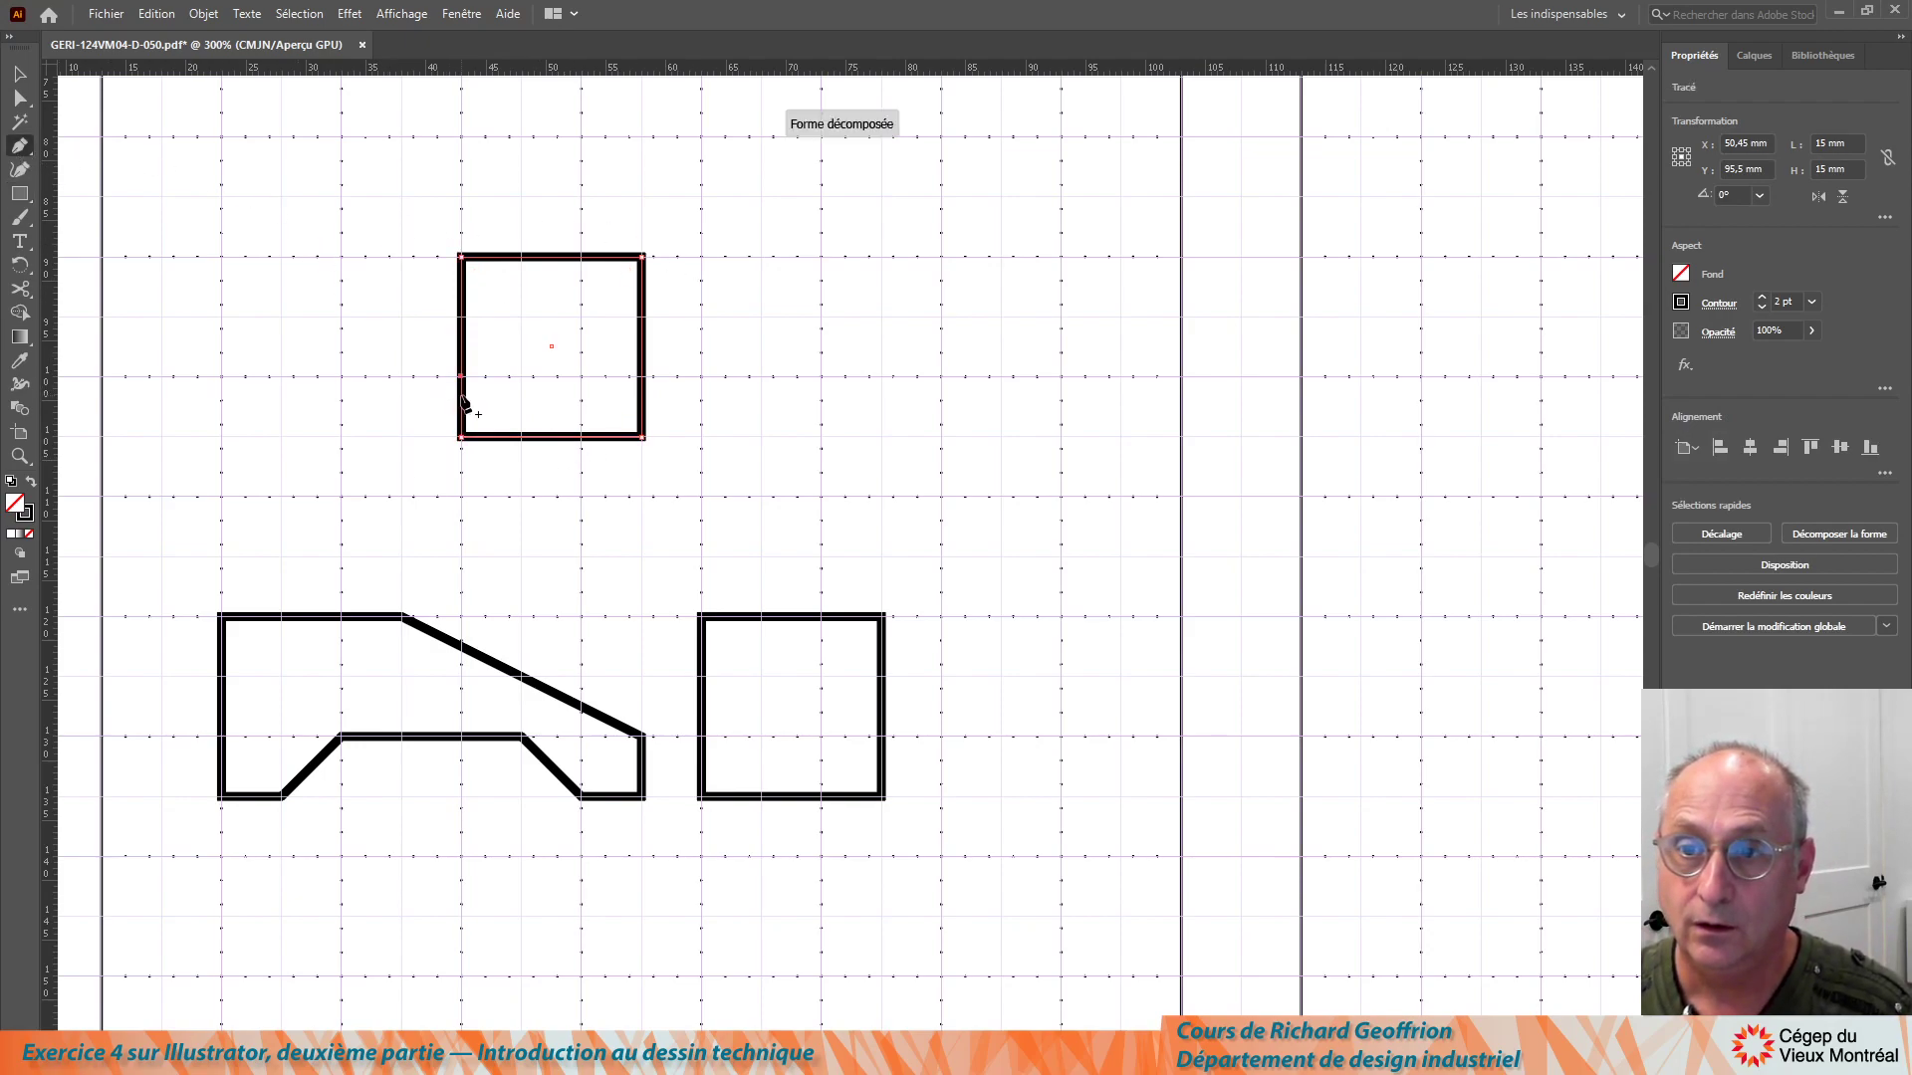
pyautogui.click(644, 376)
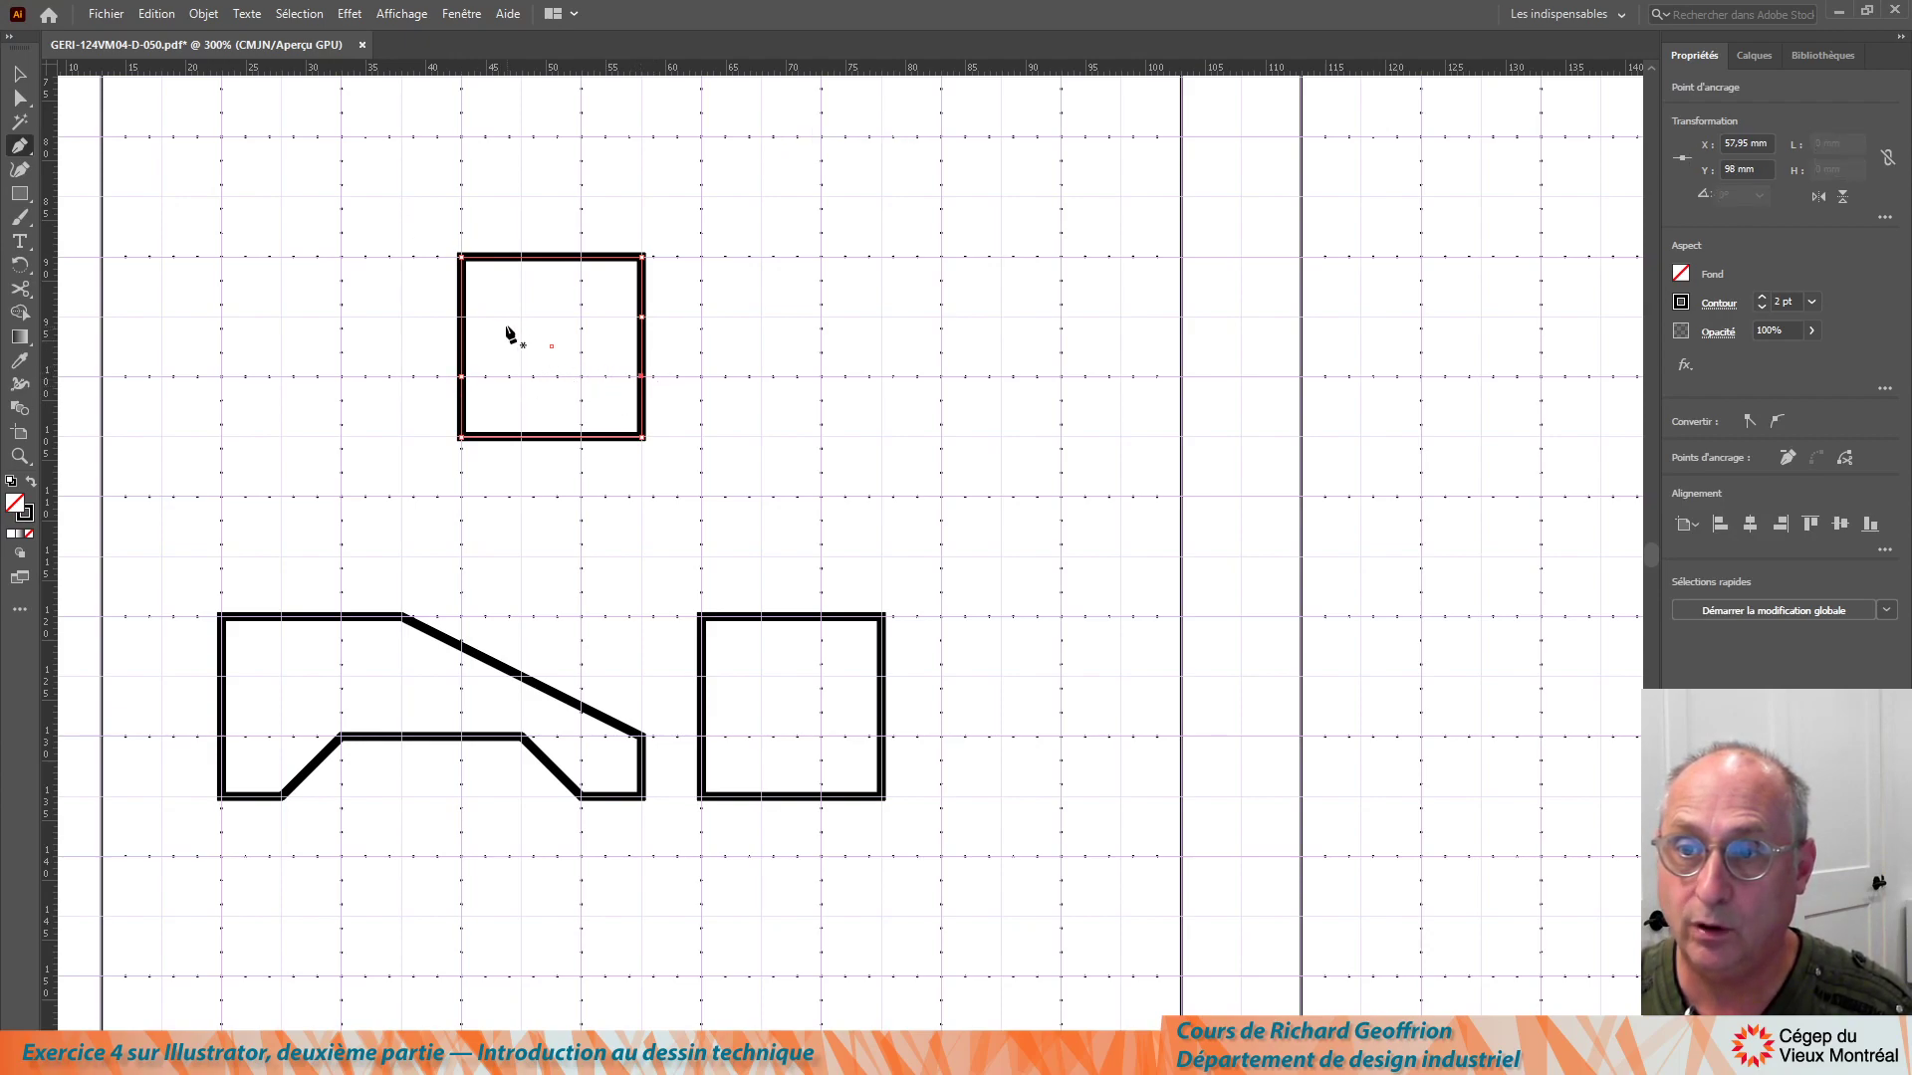
pyautogui.click(519, 257)
pyautogui.click(584, 257)
pyautogui.click(522, 438)
# Lower the two inner anchor points of the practice square's bottom edge by 5 mm with Direct Selection.
pyautogui.click(22, 98)
pyautogui.click(715, 316)
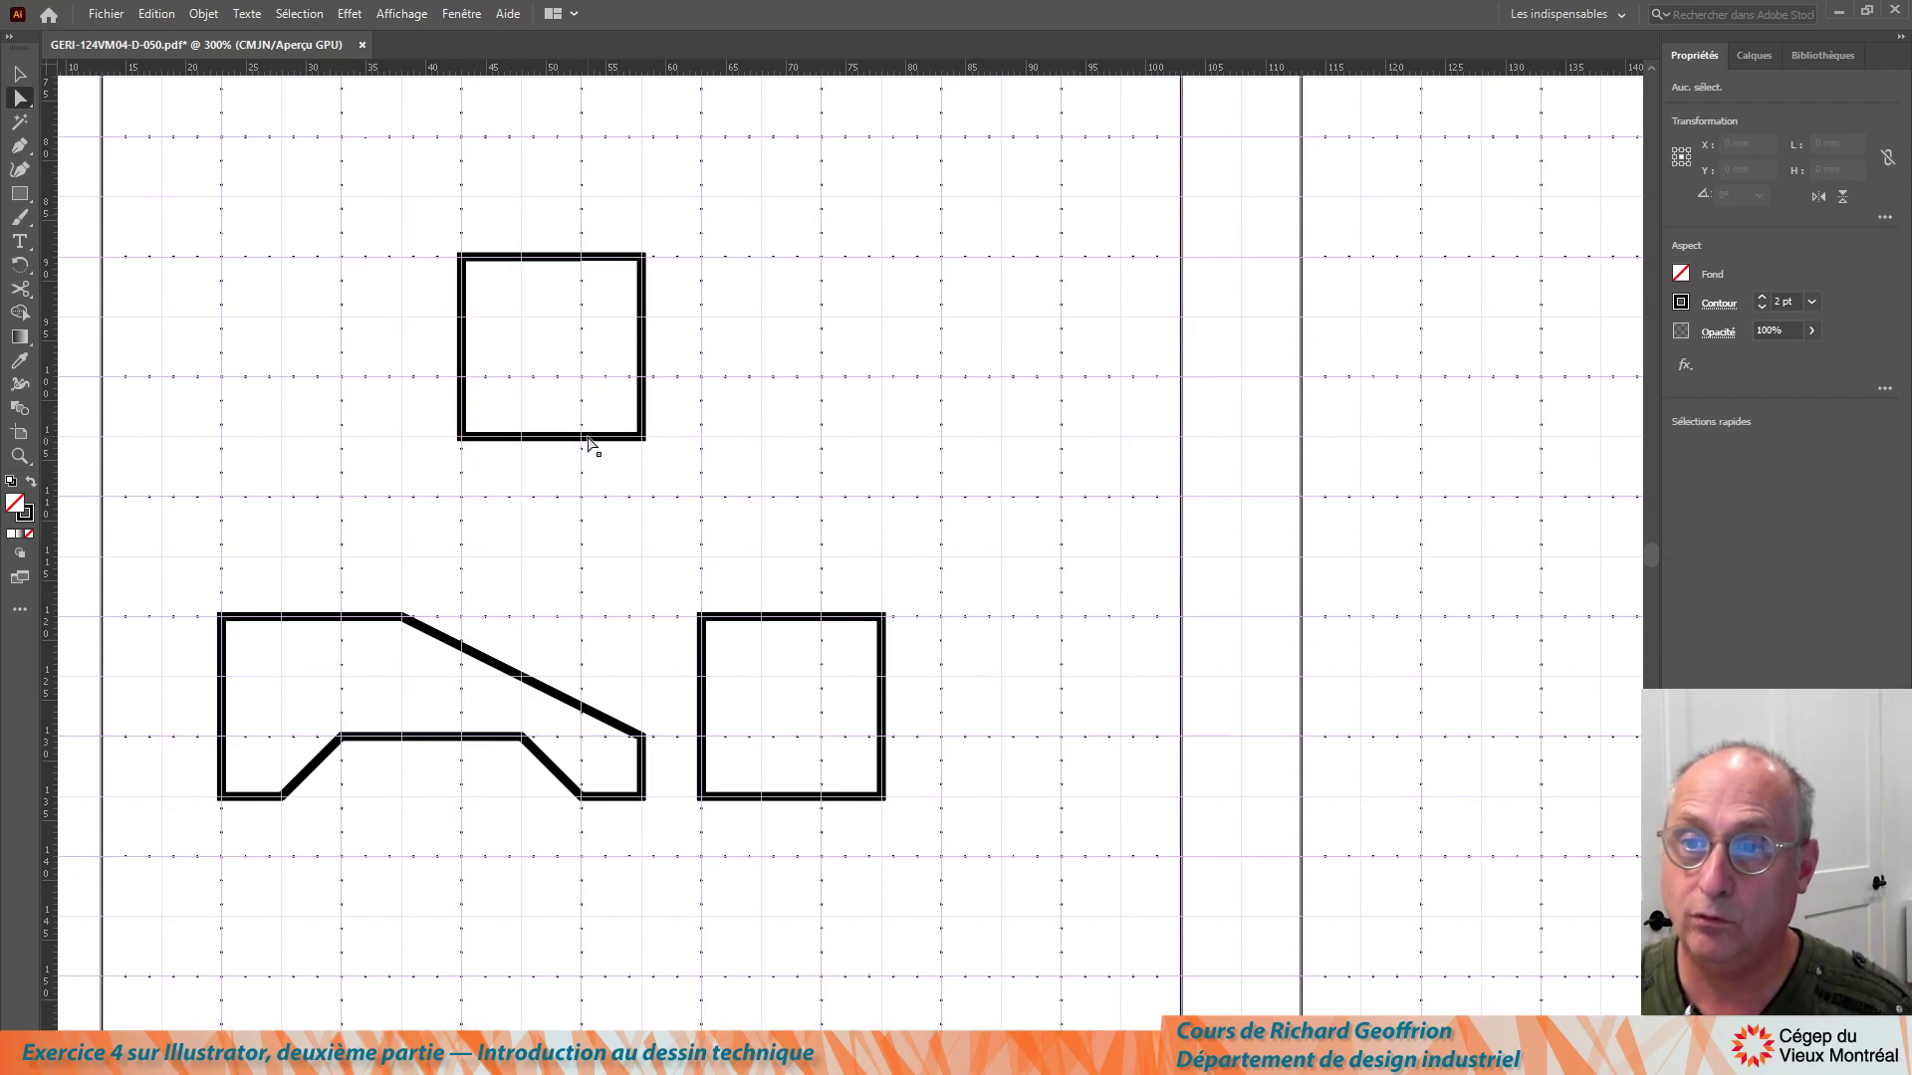
pyautogui.moveTo(586, 438); pyautogui.dragTo(582, 498)
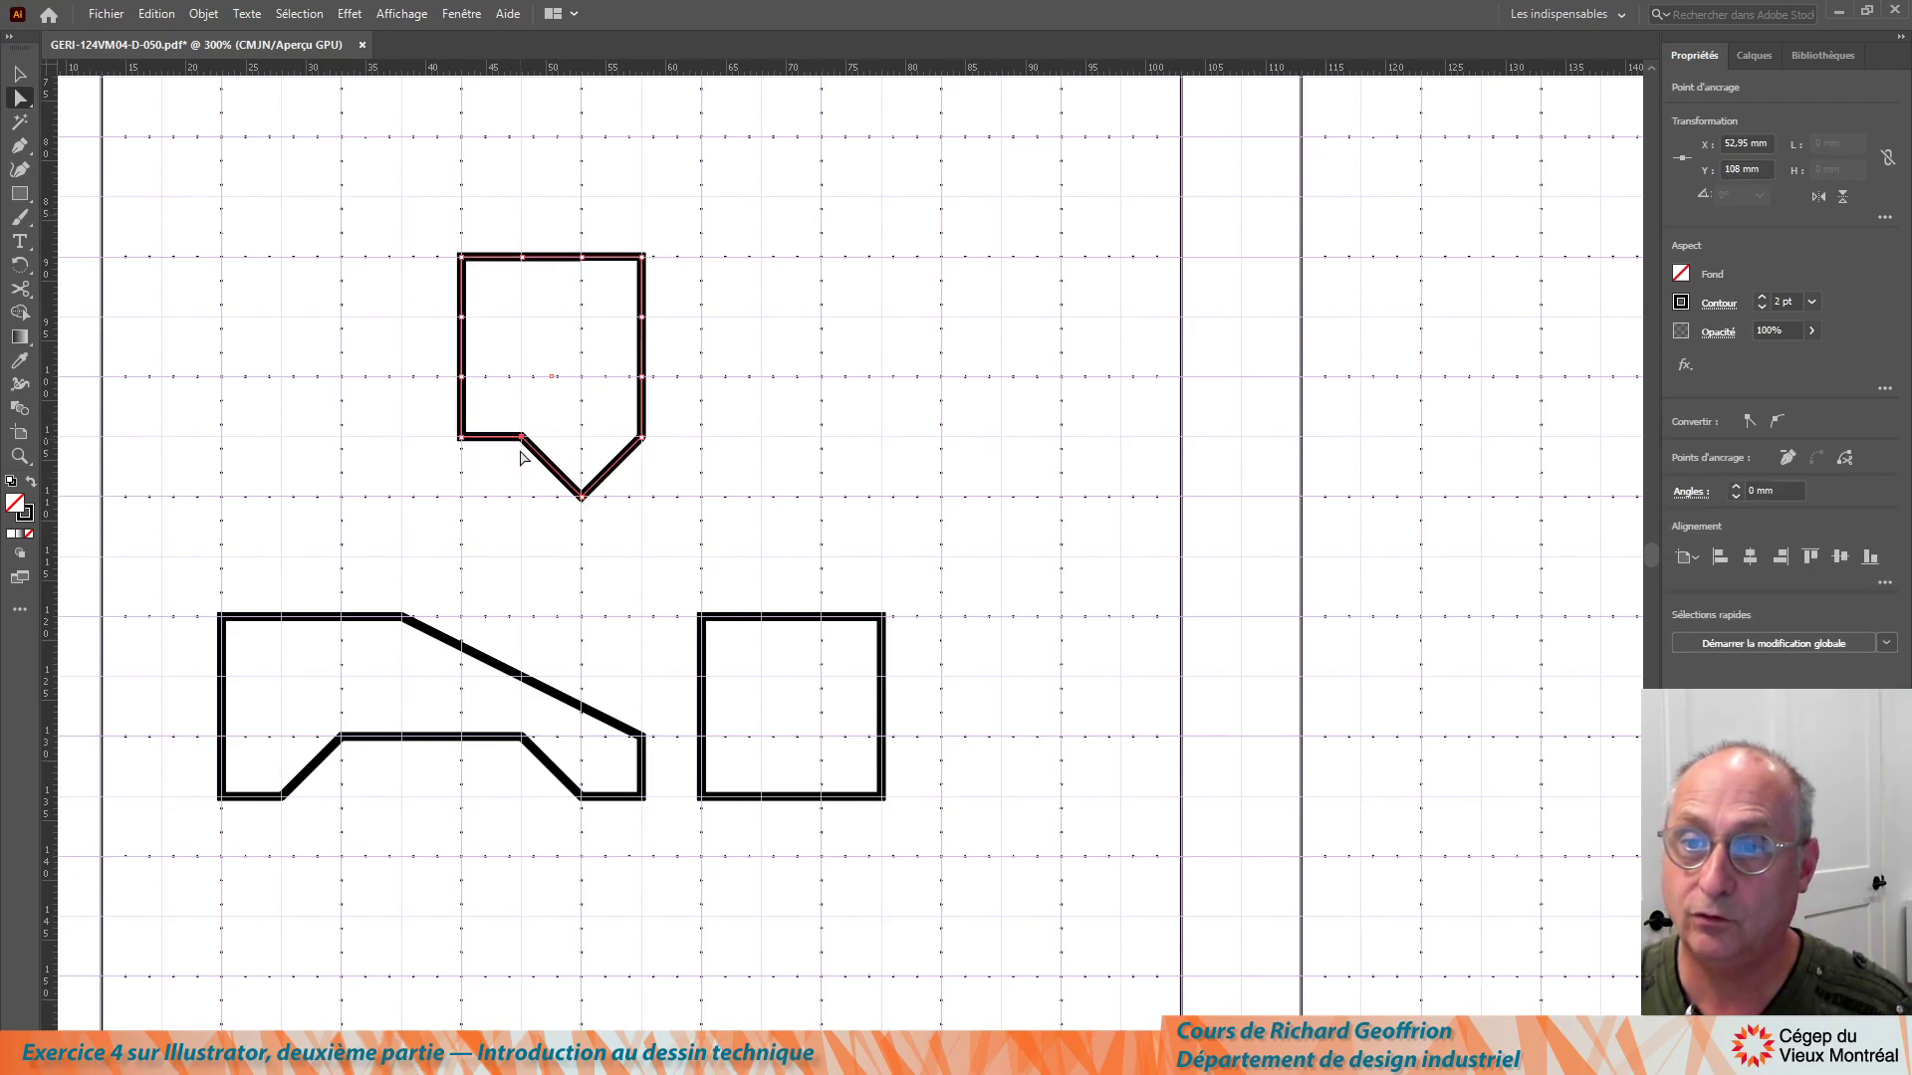
pyautogui.moveTo(521, 439); pyautogui.dragTo(522, 498)
# Delete the reshaped practice square above the profile and clear the selection.
pyautogui.moveTo(419, 204); pyautogui.dragTo(940, 901)
pyautogui.press('Delete')
pyautogui.click(20, 74)
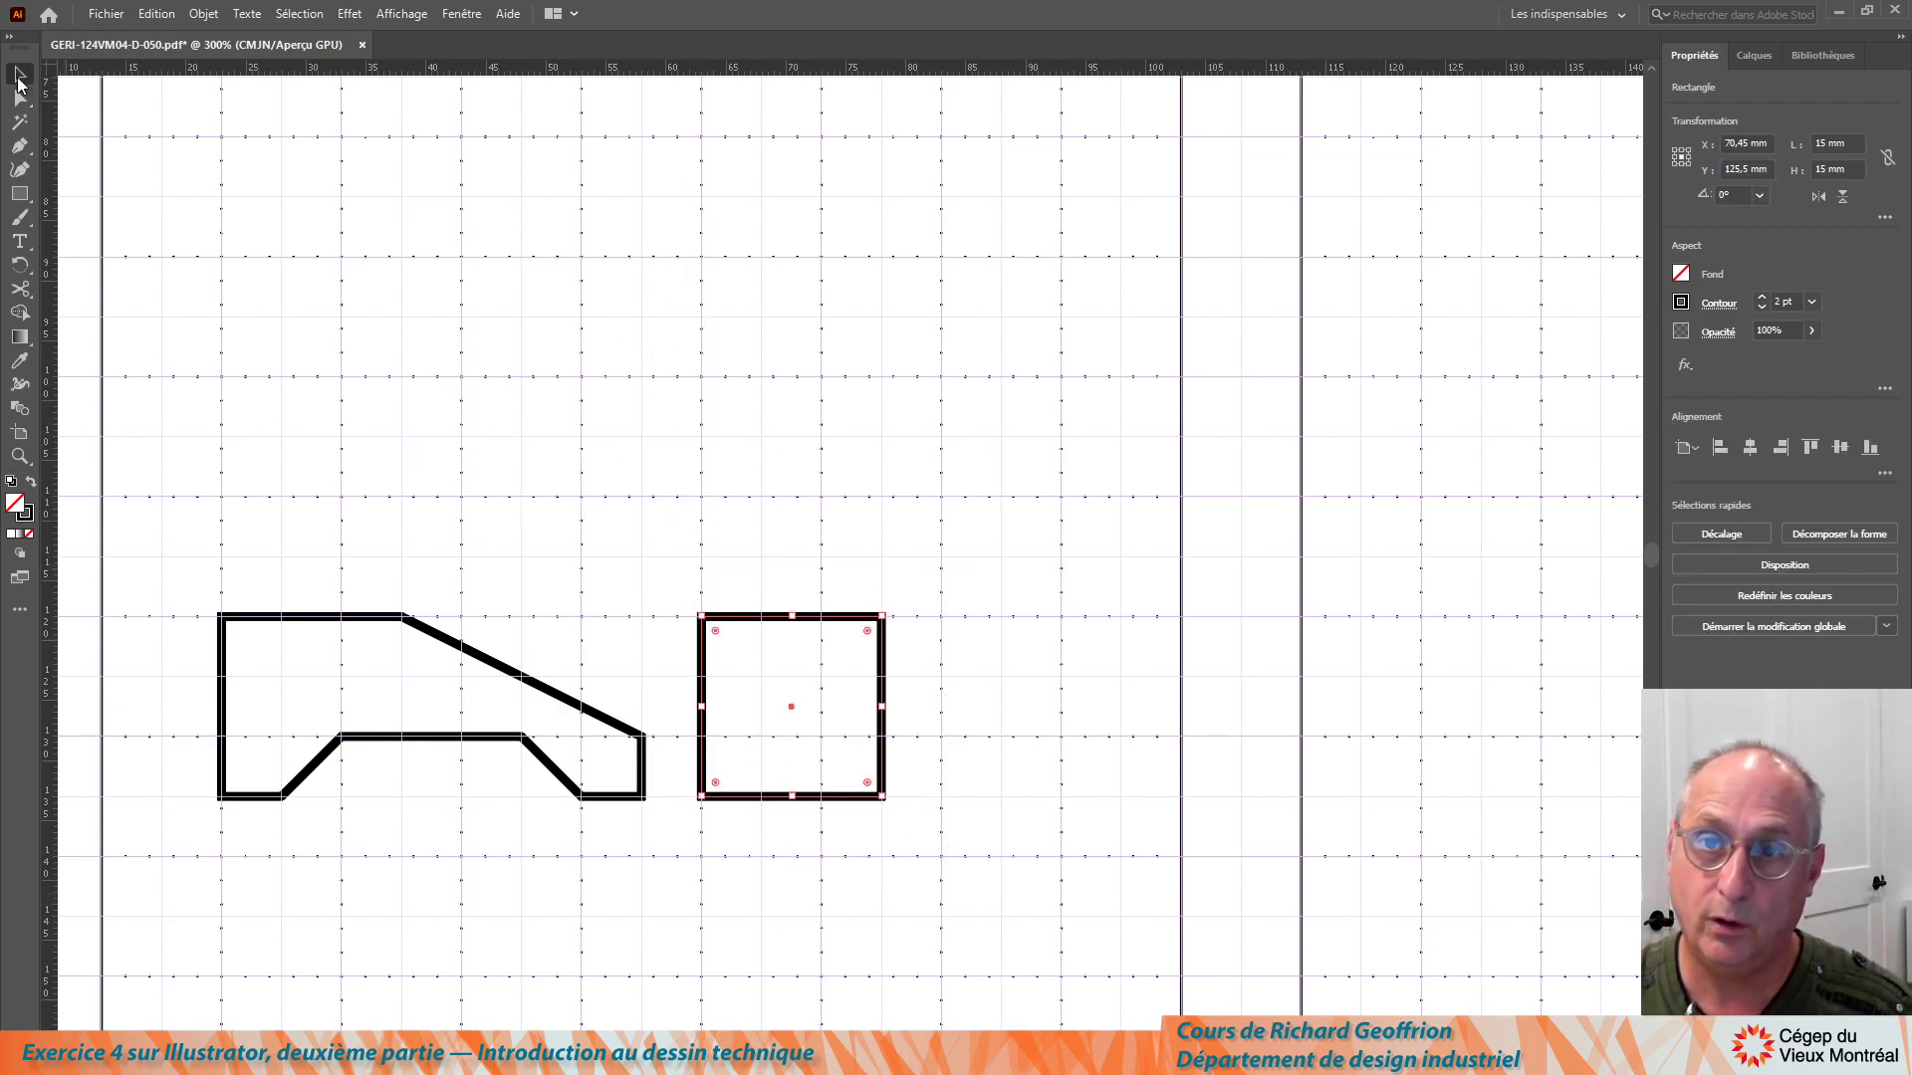
pyautogui.click(740, 403)
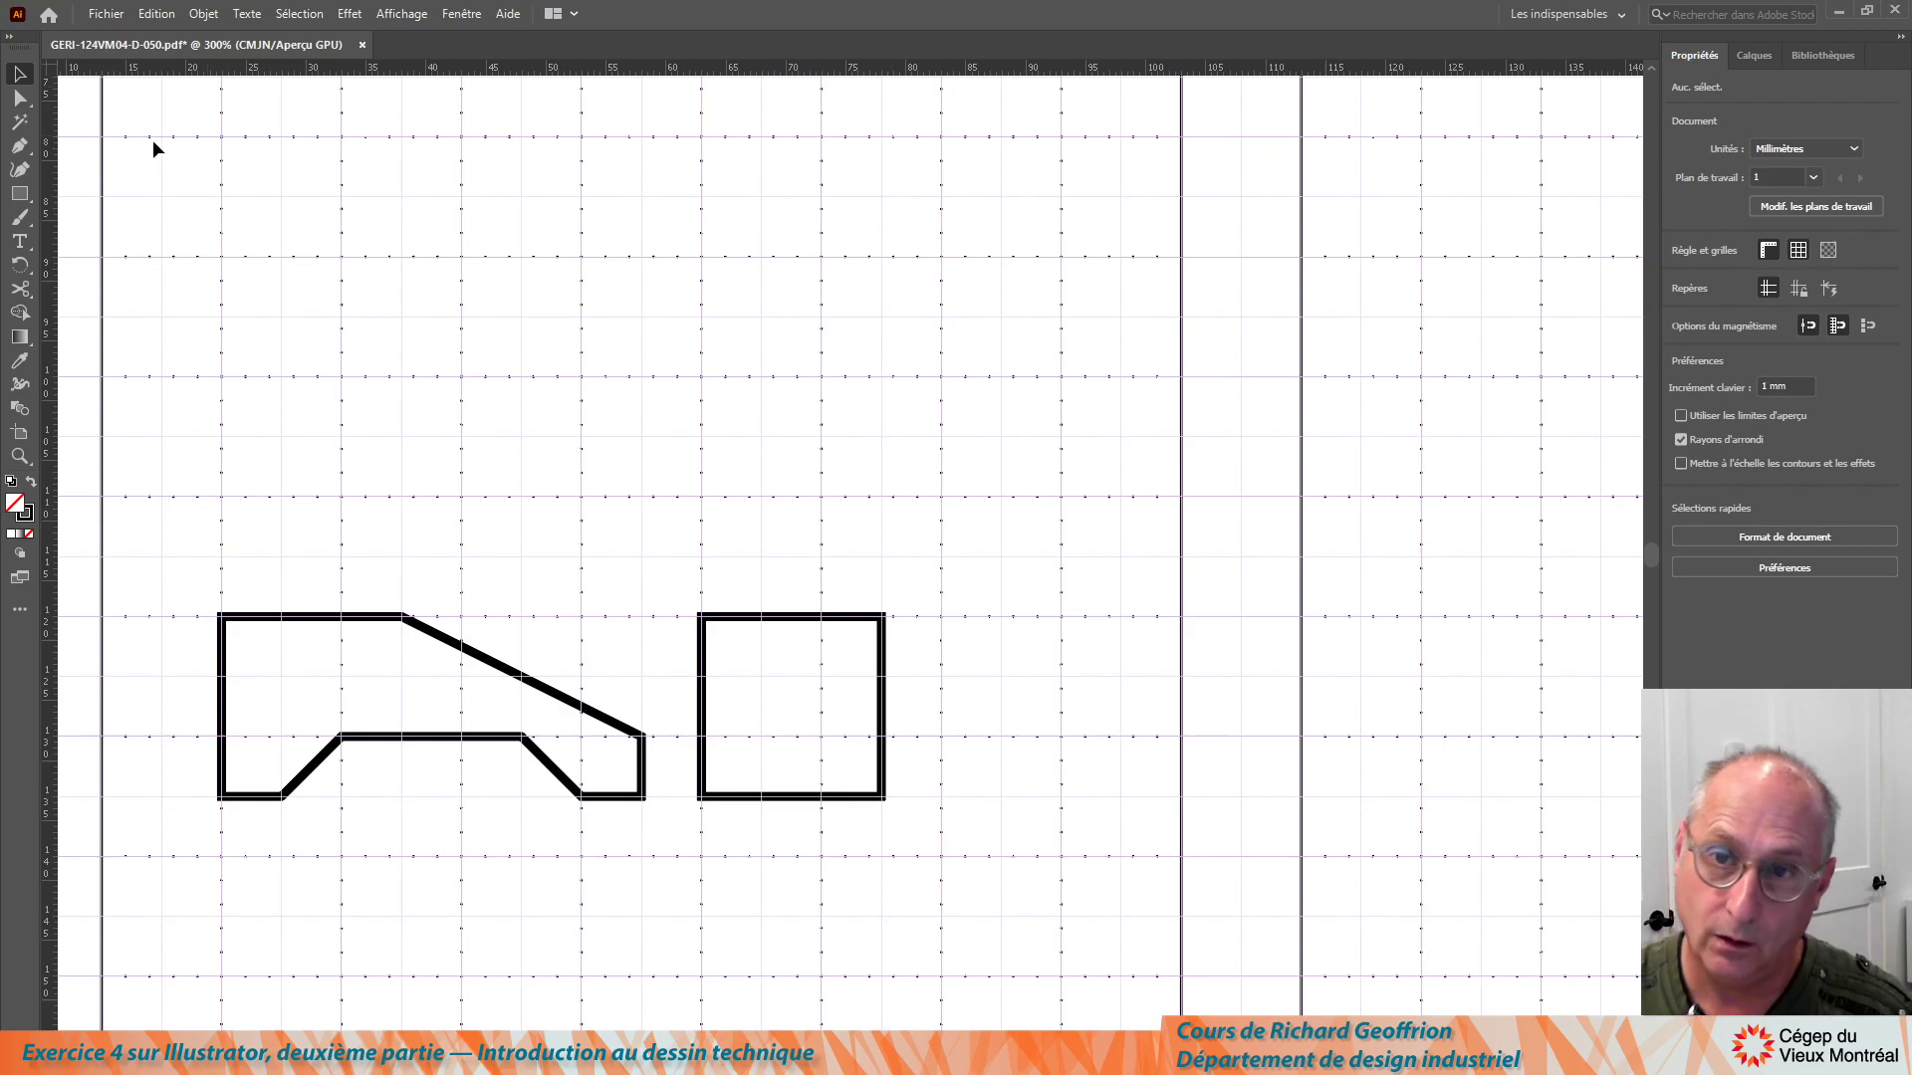
# Draw a horizontal line across the full width of the 15 mm square, 5 mm above its lower edge, and deselect it.
pyautogui.click(20, 146)
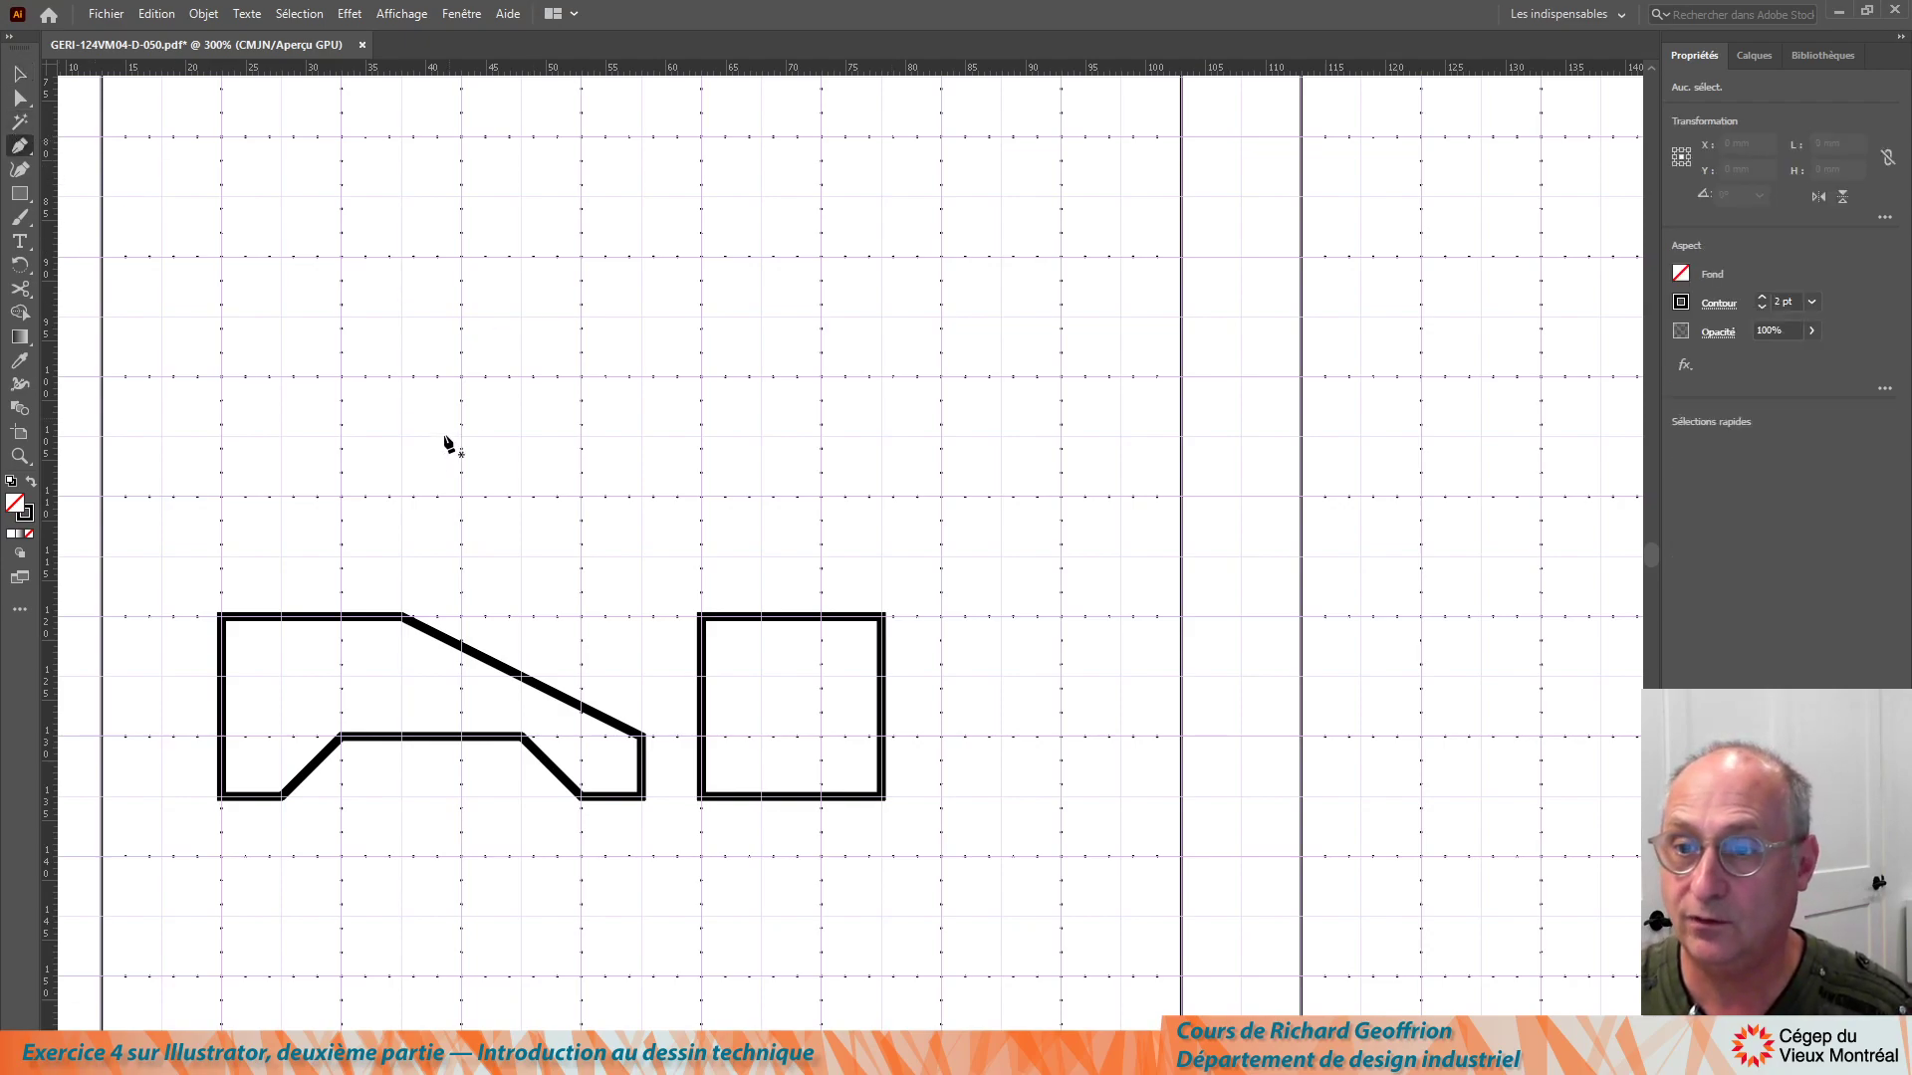
pyautogui.click(702, 738)
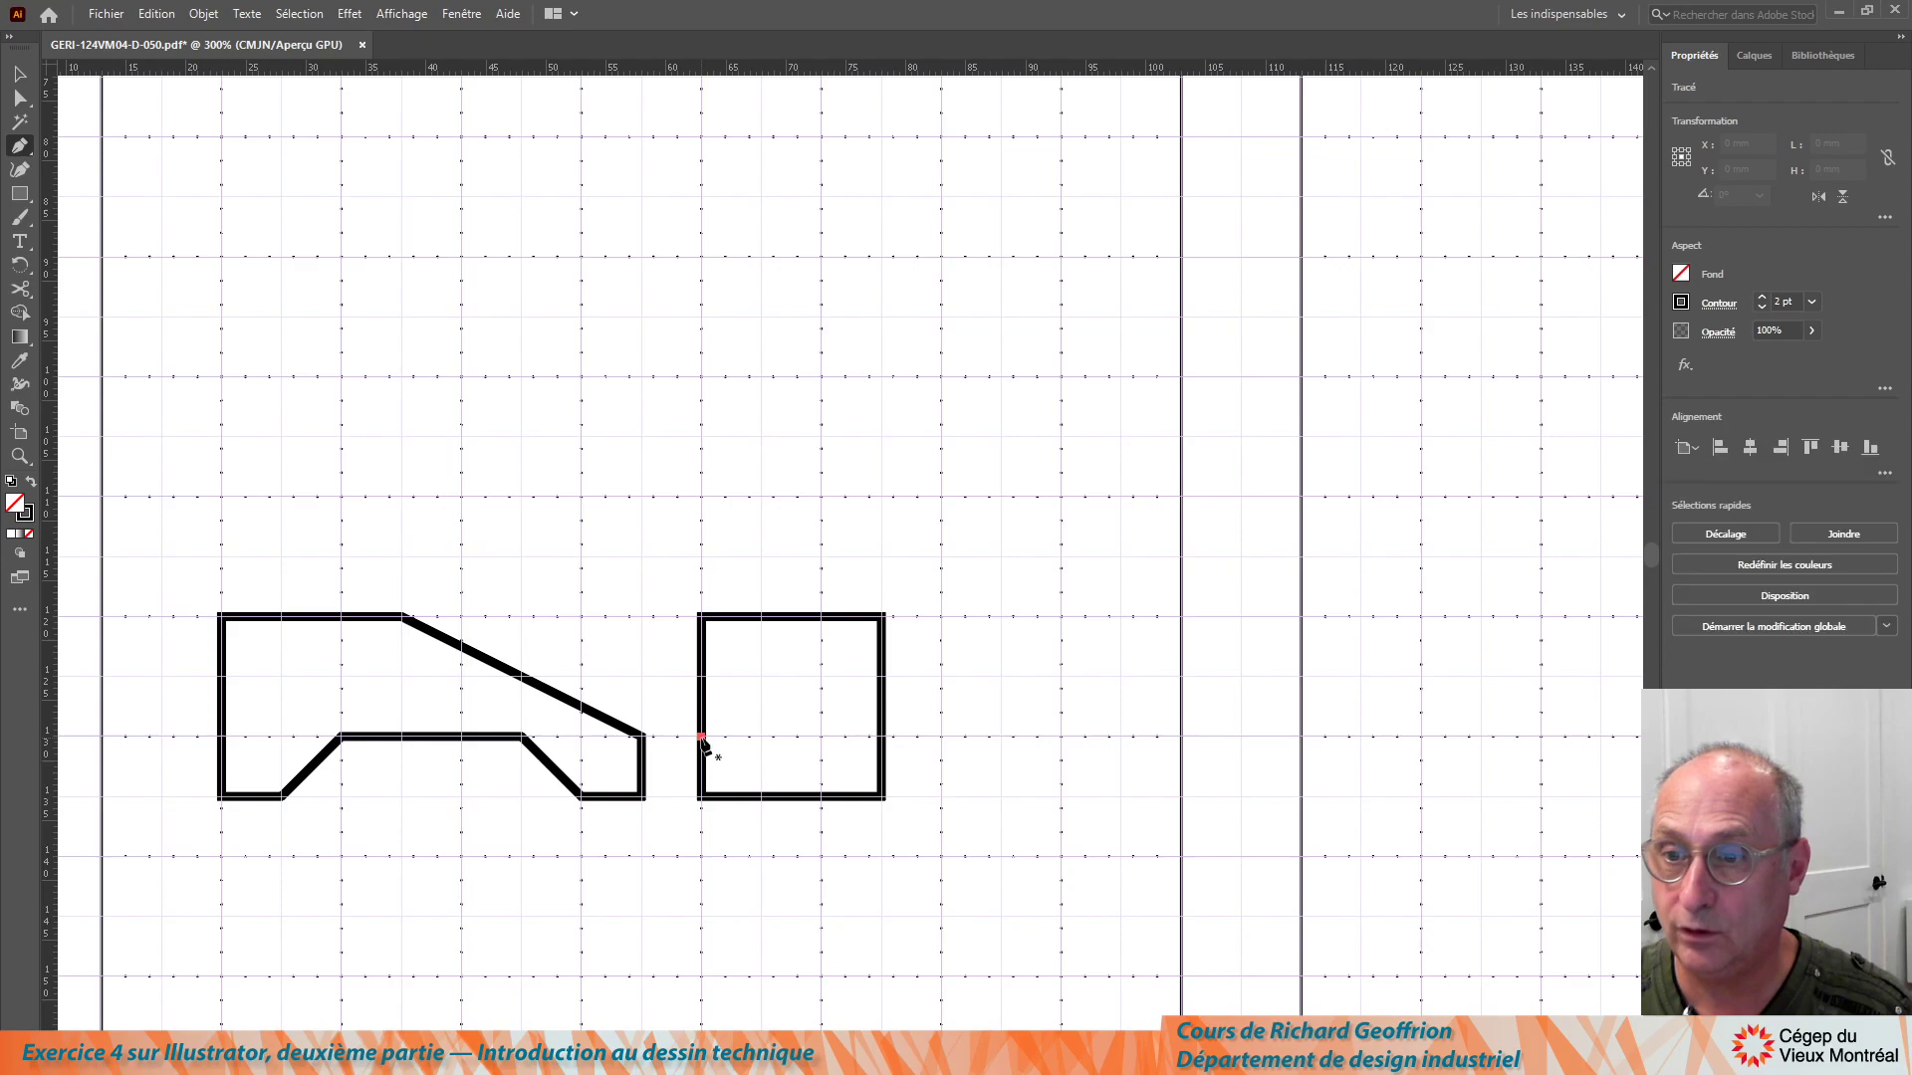
pyautogui.click(881, 737)
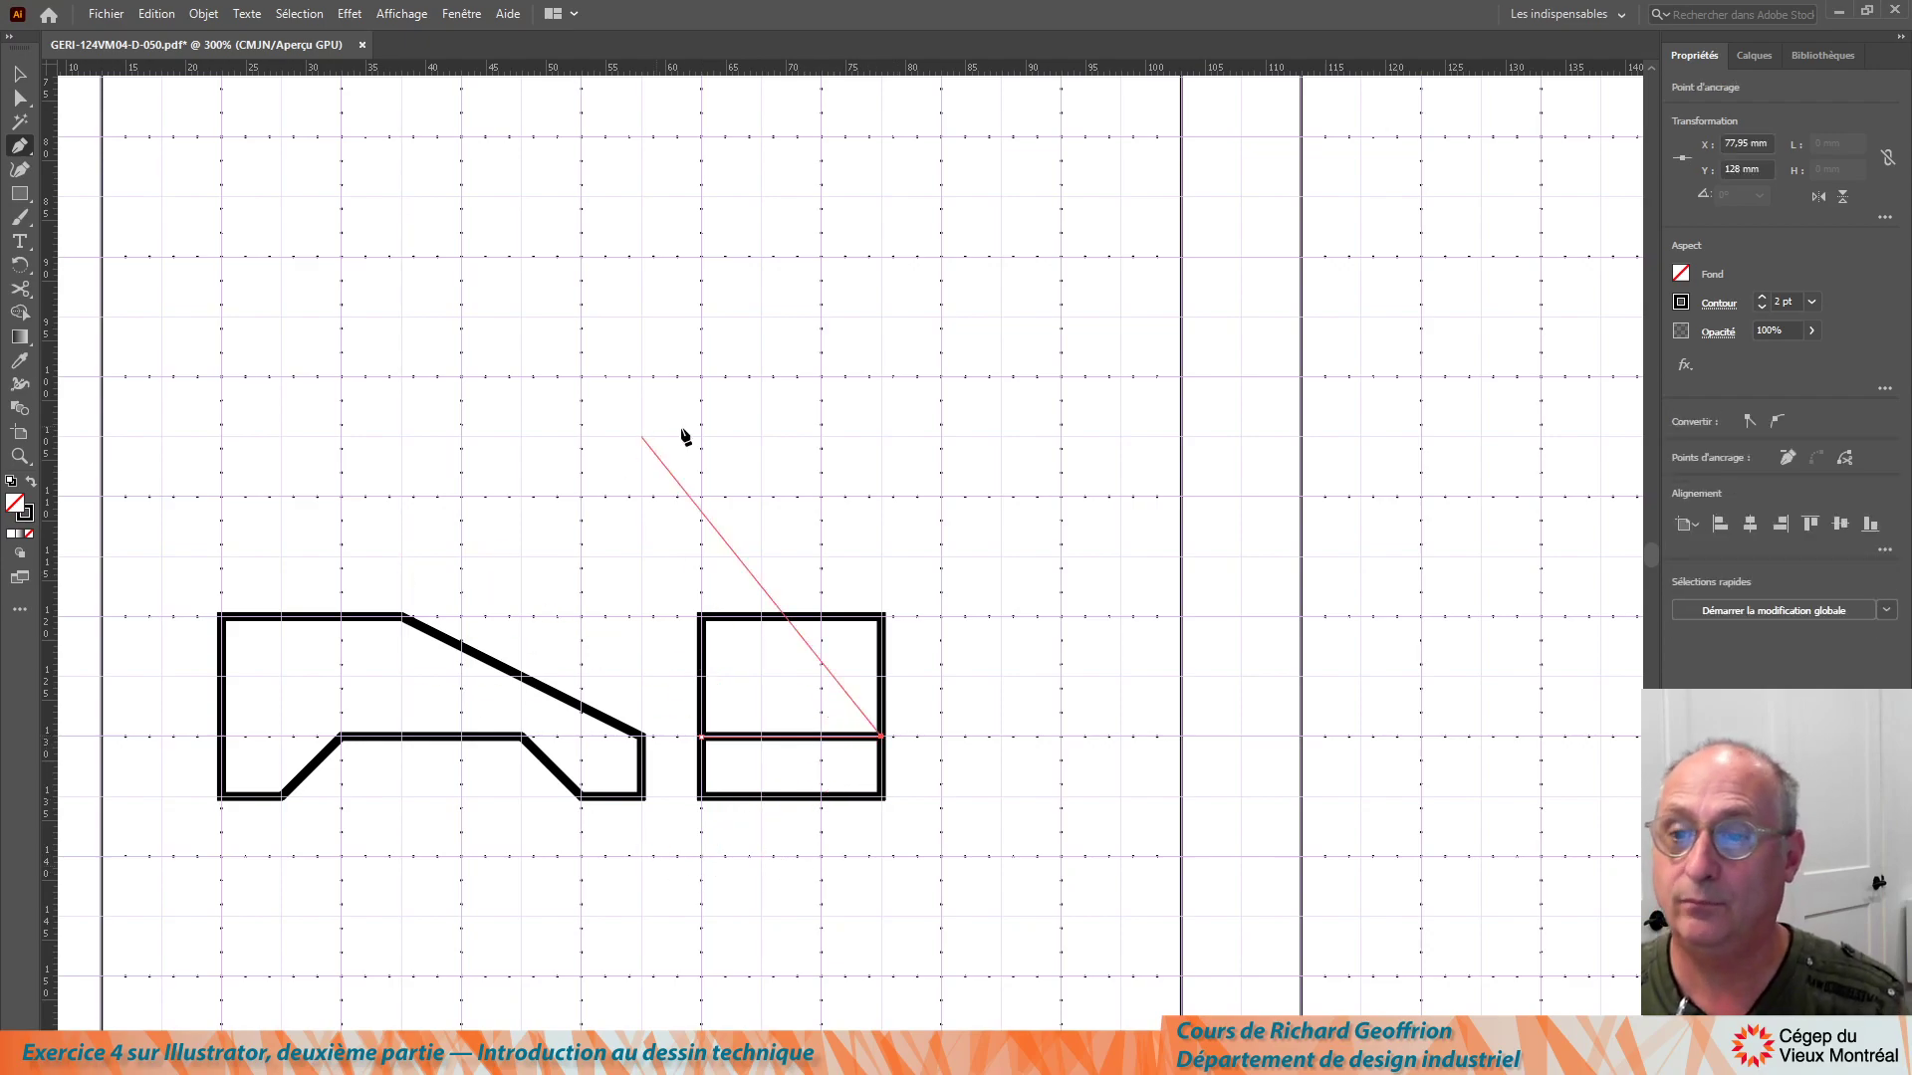
pyautogui.press('Escape')
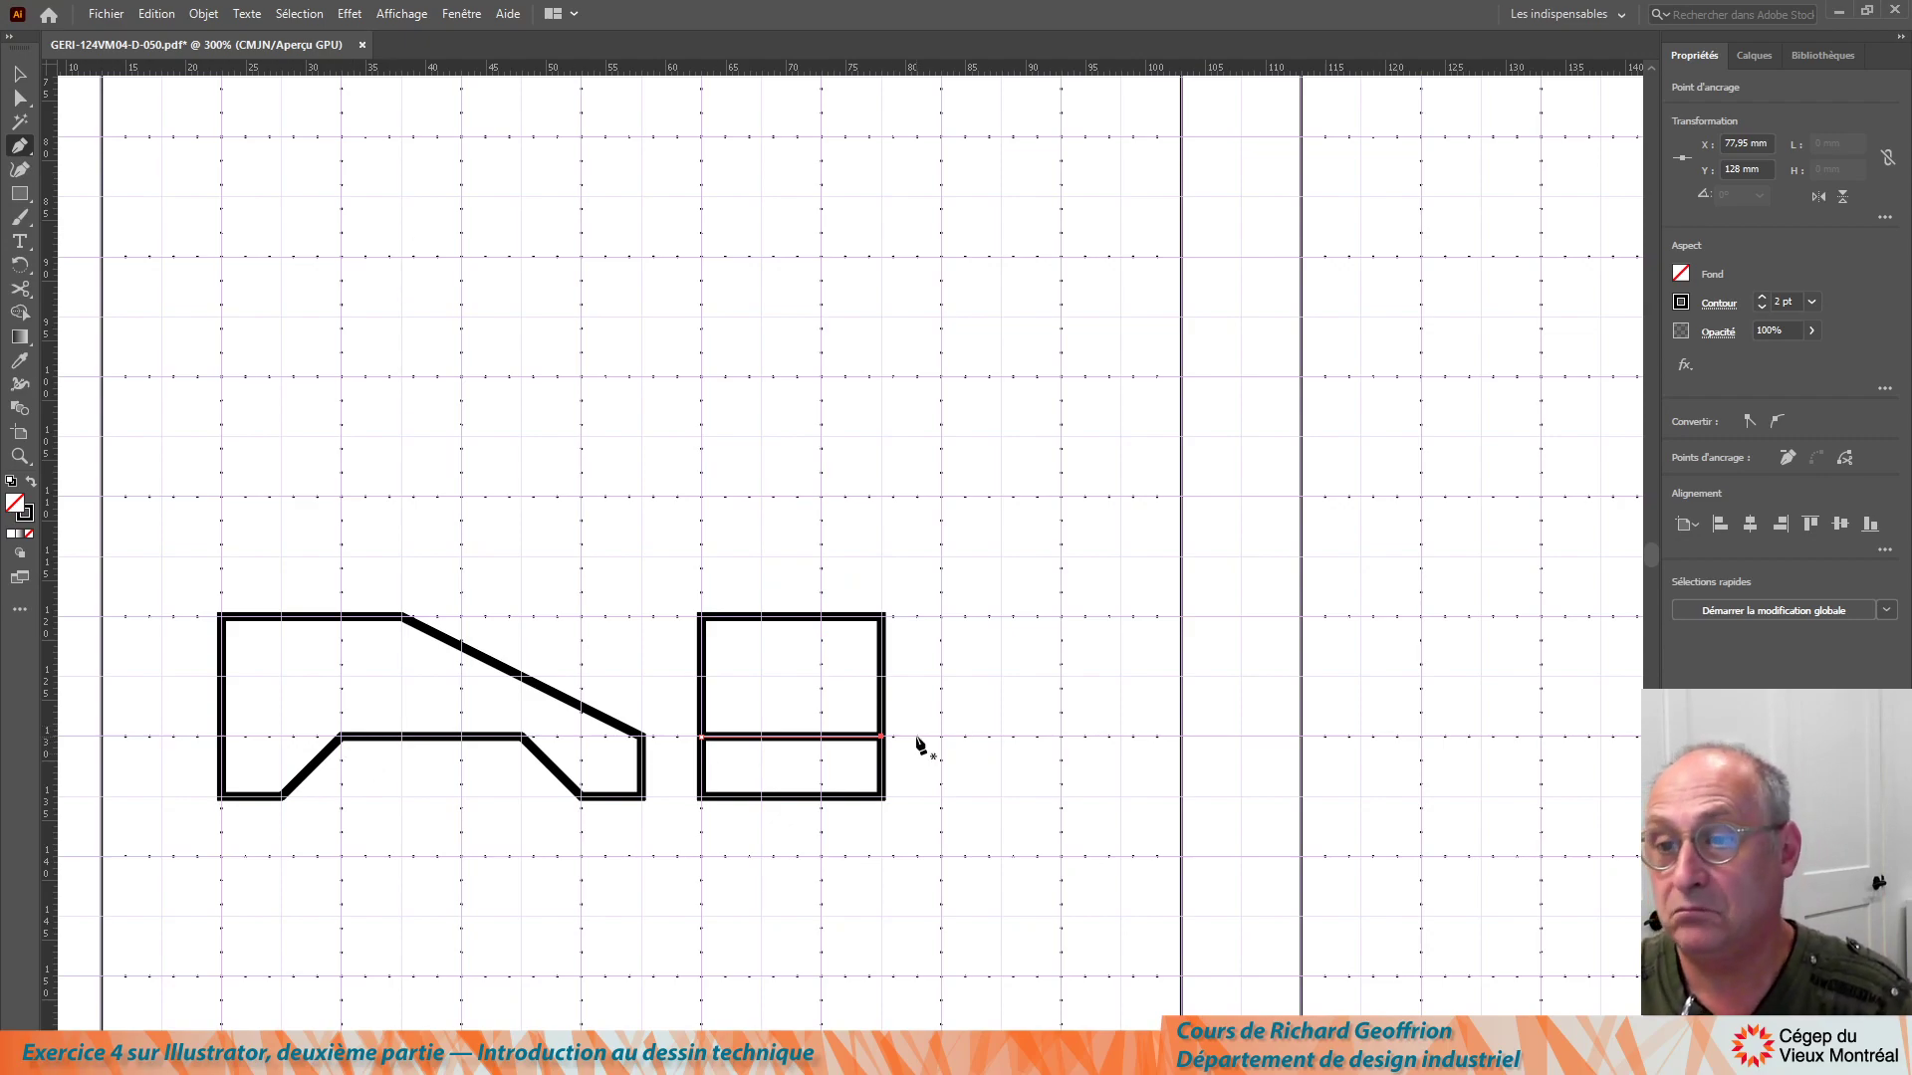
pyautogui.click(17, 75)
pyautogui.click(559, 548)
# Draw a 35 by 15 mm rectangle aligned with the profile and 10 mm above it, and deselect it.
pyautogui.scroll(2, 558, 548)
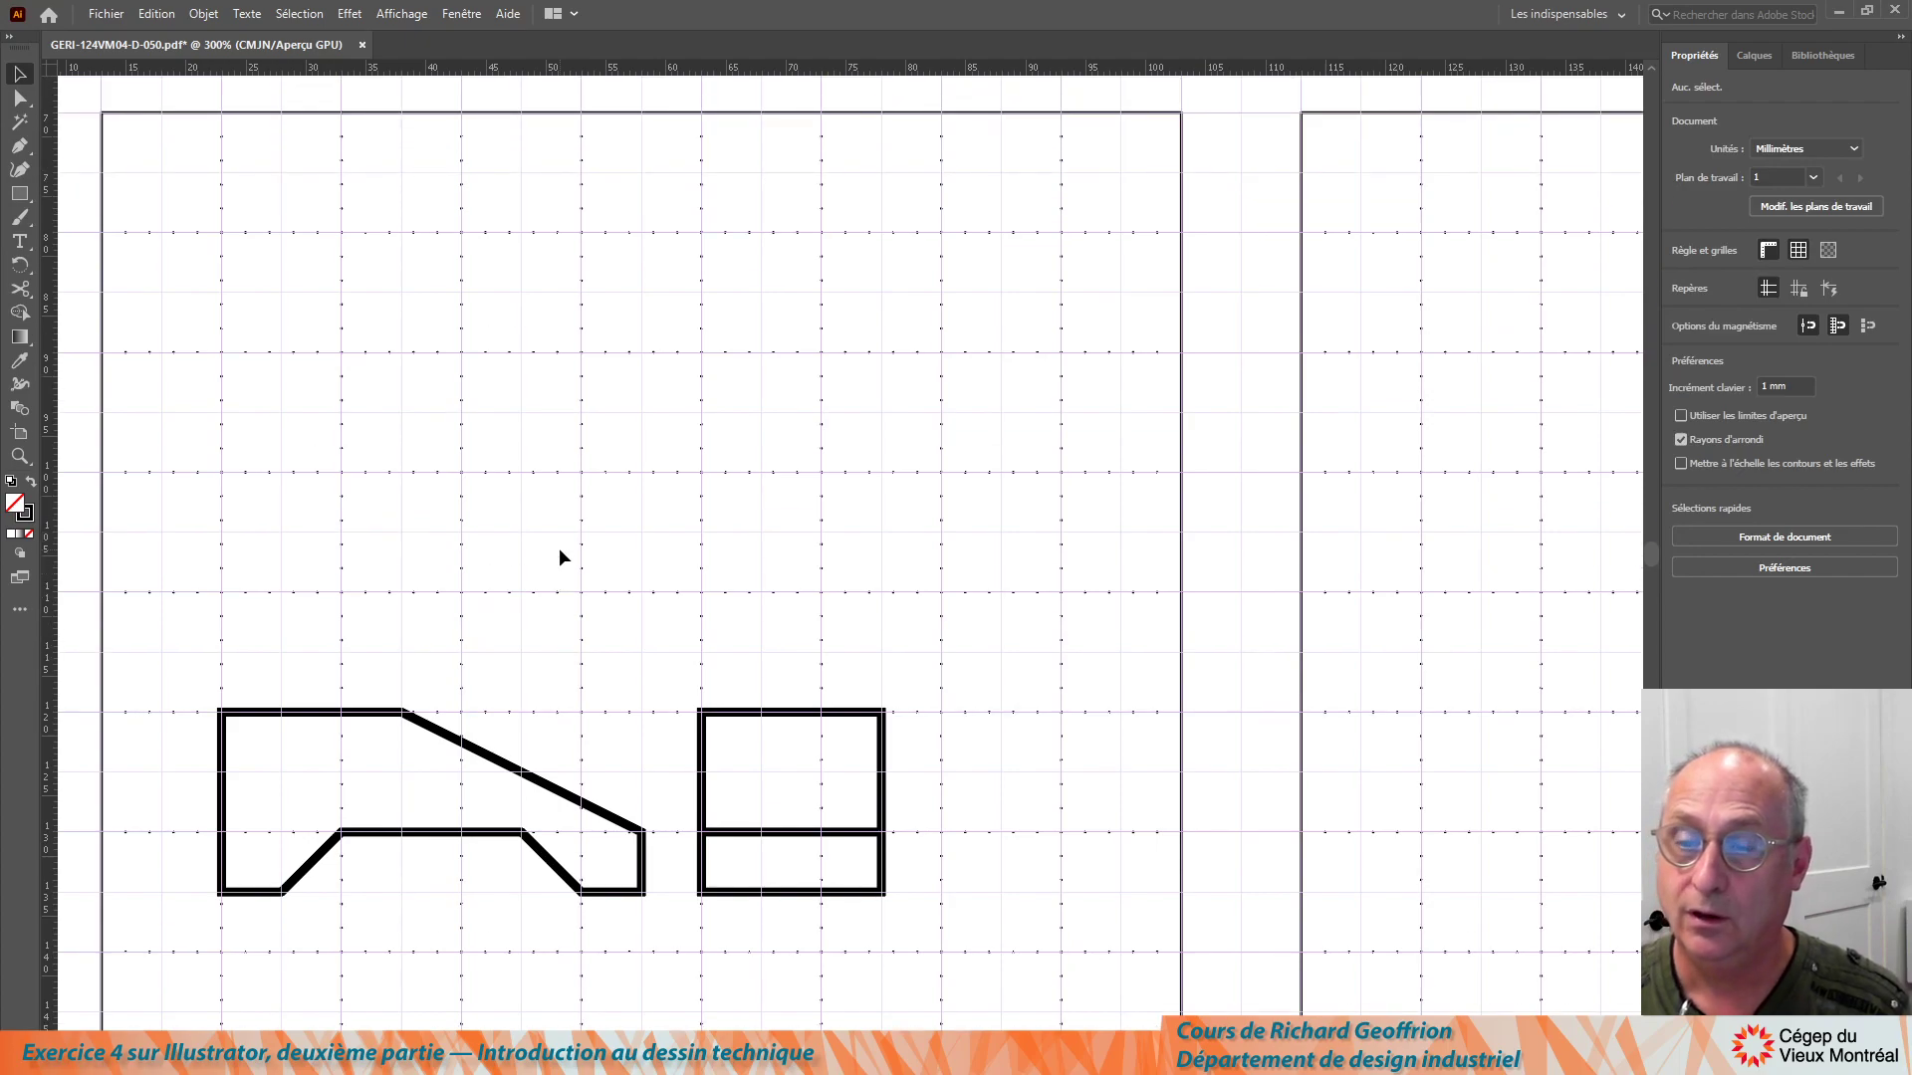
pyautogui.scroll(1, 559, 550)
pyautogui.click(20, 193)
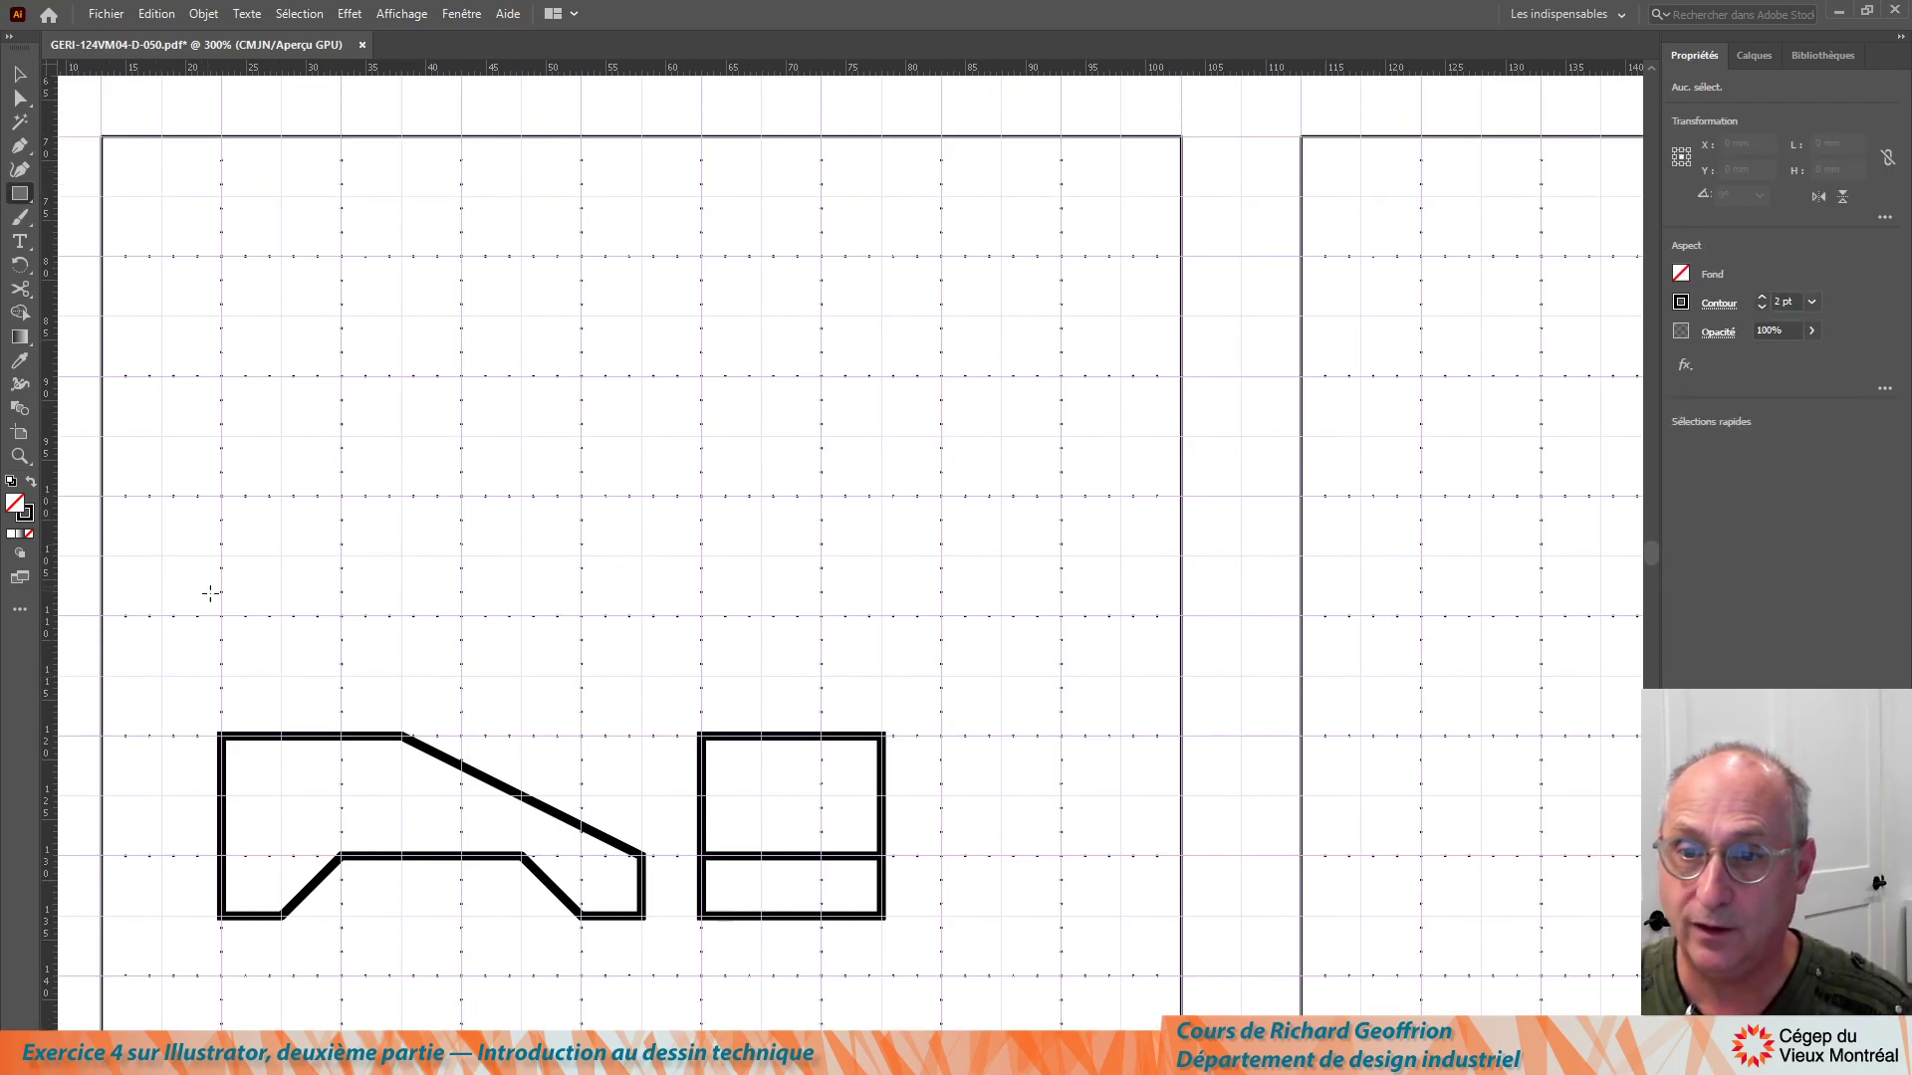
pyautogui.moveTo(225, 608)
pyautogui.mouseDown()
pyautogui.moveTo(270, 462)
pyautogui.moveTo(622, 468)
pyautogui.moveTo(613, 447)
pyautogui.mouseUp()
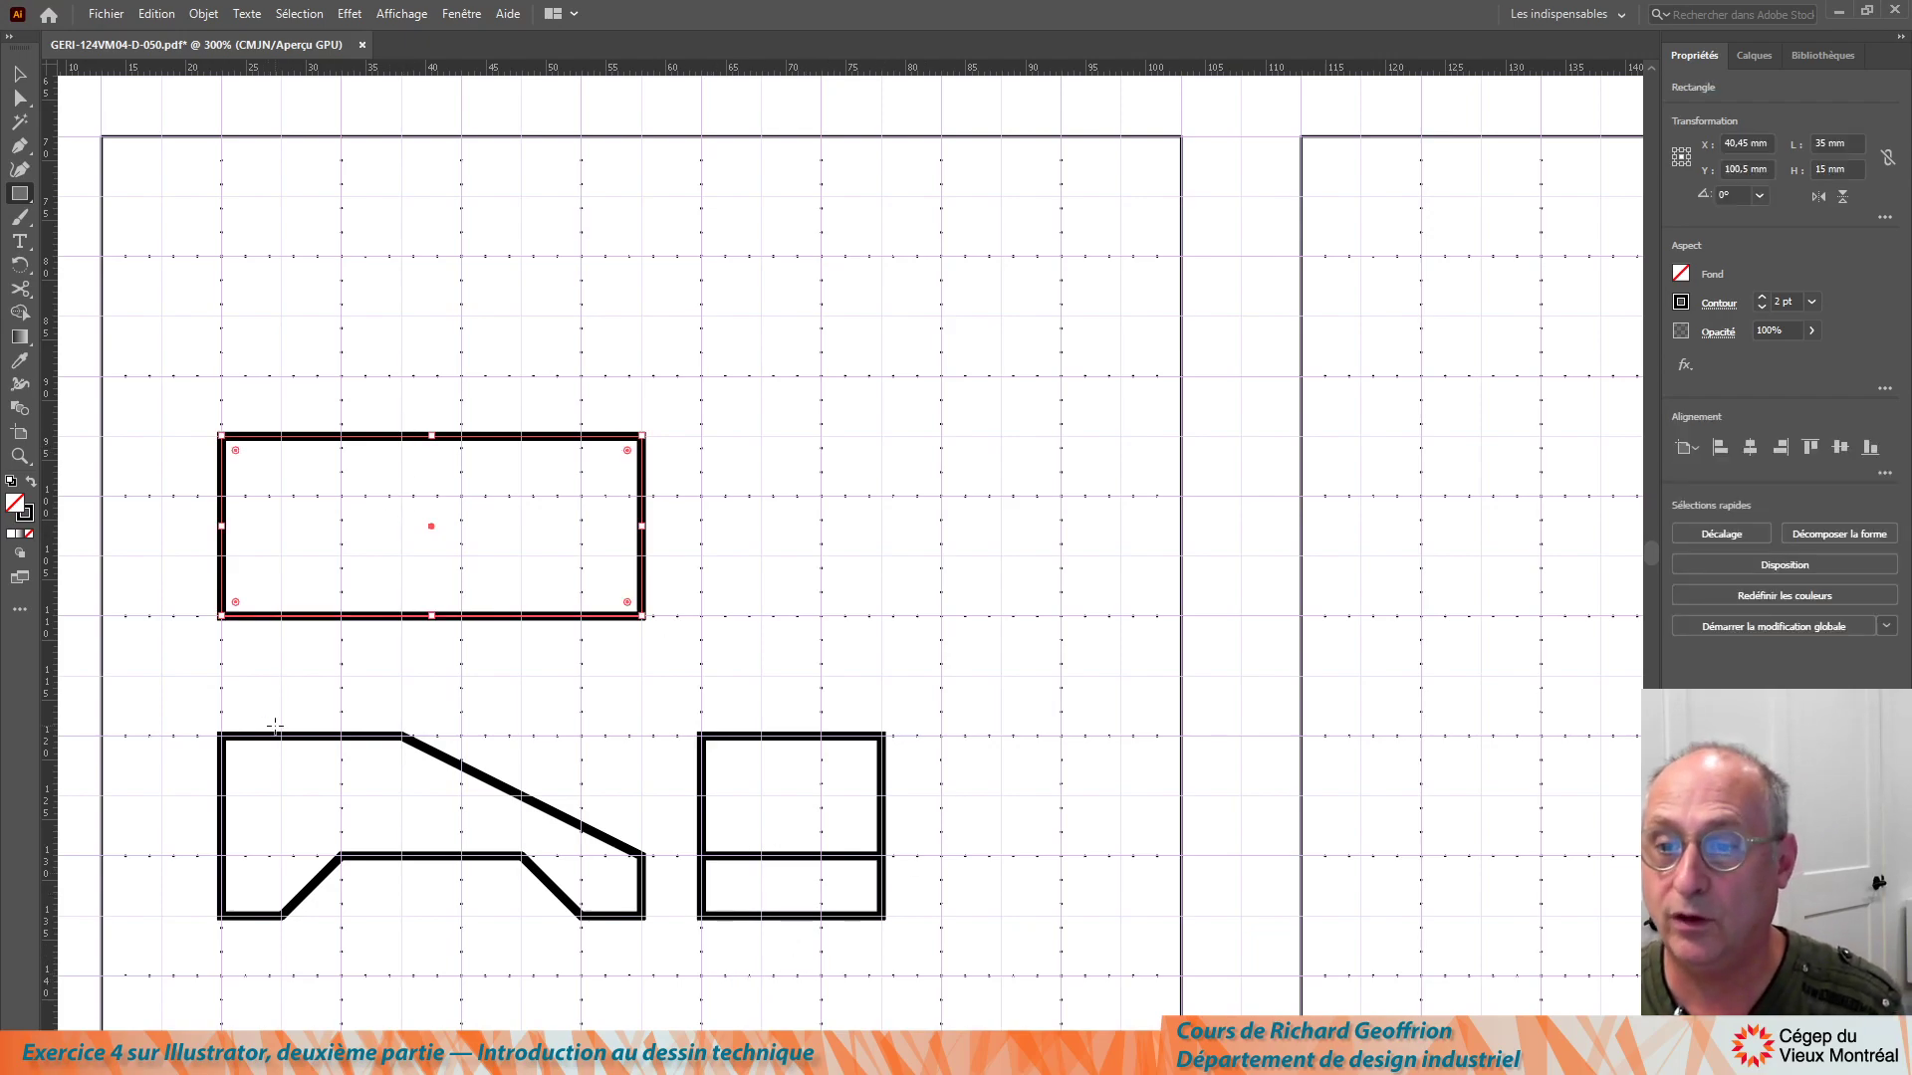
pyautogui.click(17, 76)
pyautogui.click(374, 352)
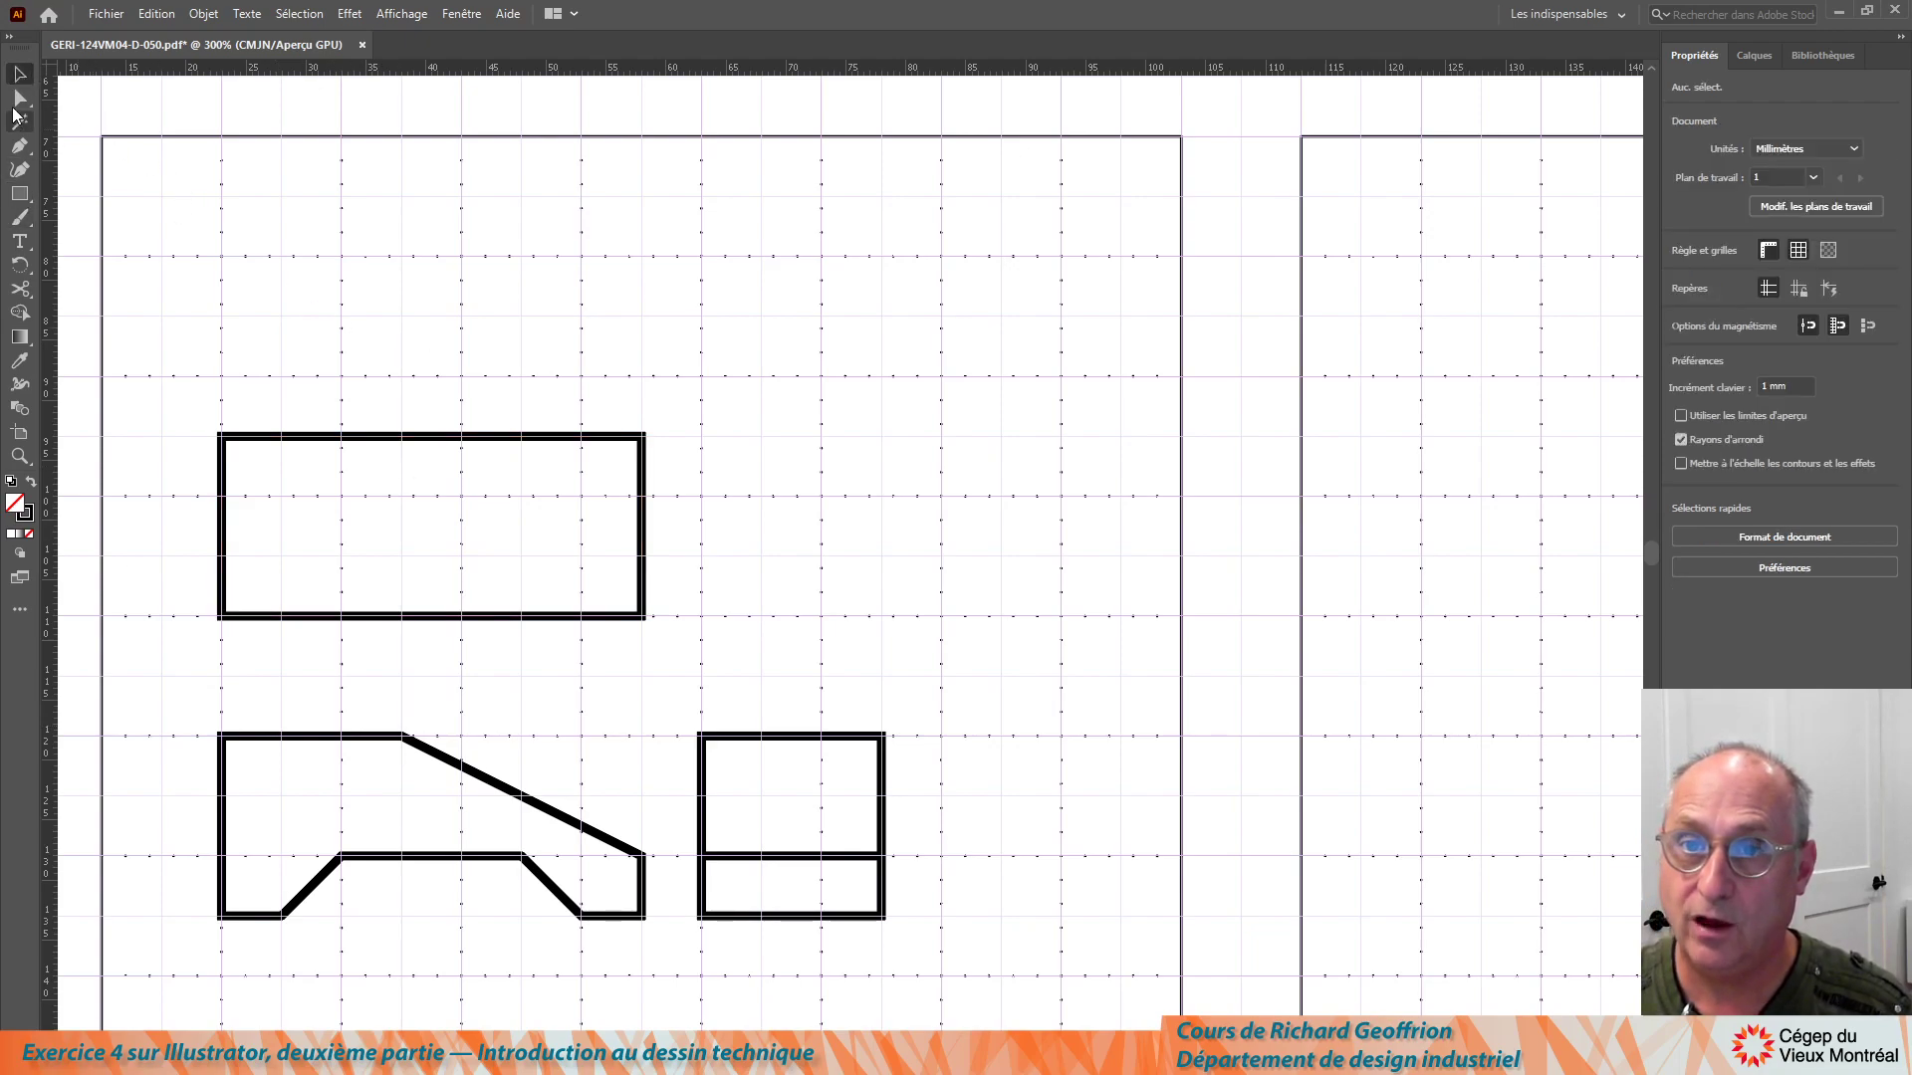
# Draw a vertical line across the 35 by 15 mm rectangle, 15 mm from its left edge, with the Pen tool.
pyautogui.click(20, 147)
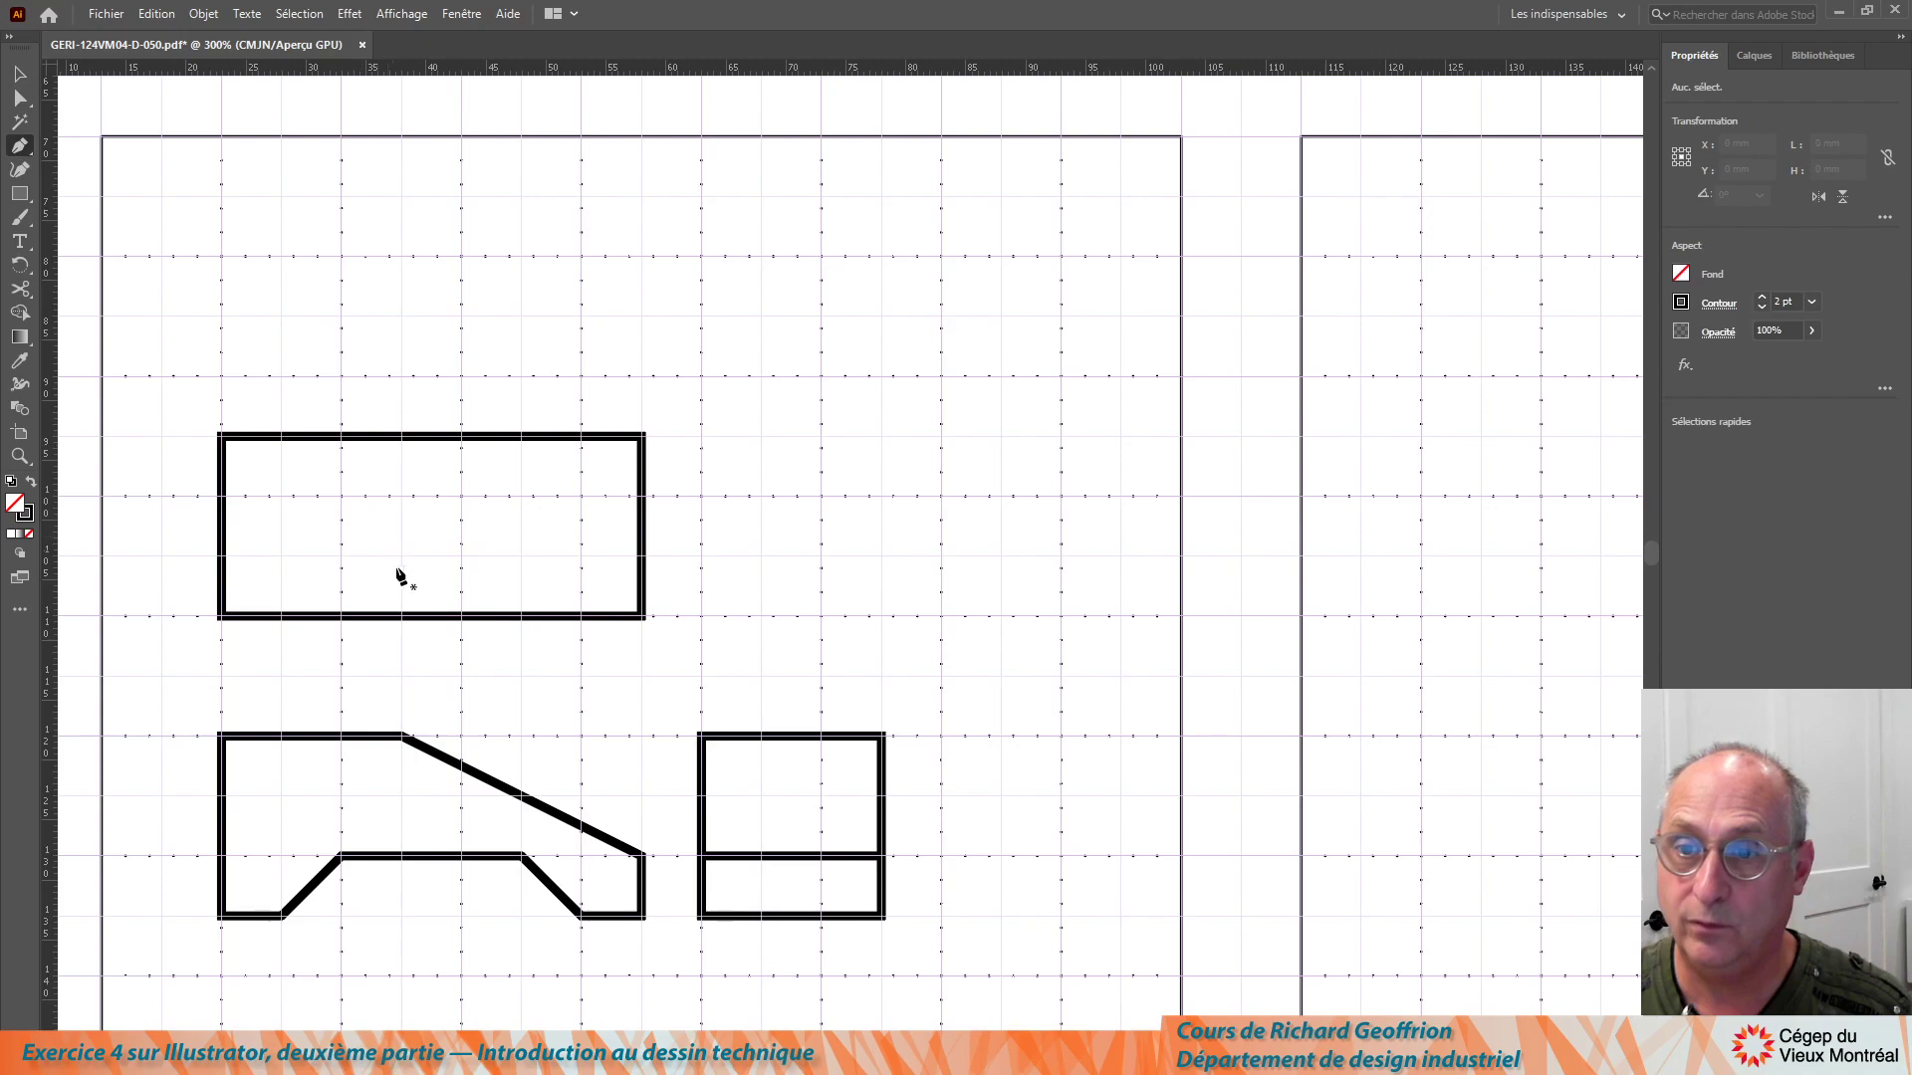
pyautogui.click(402, 619)
pyautogui.click(401, 437)
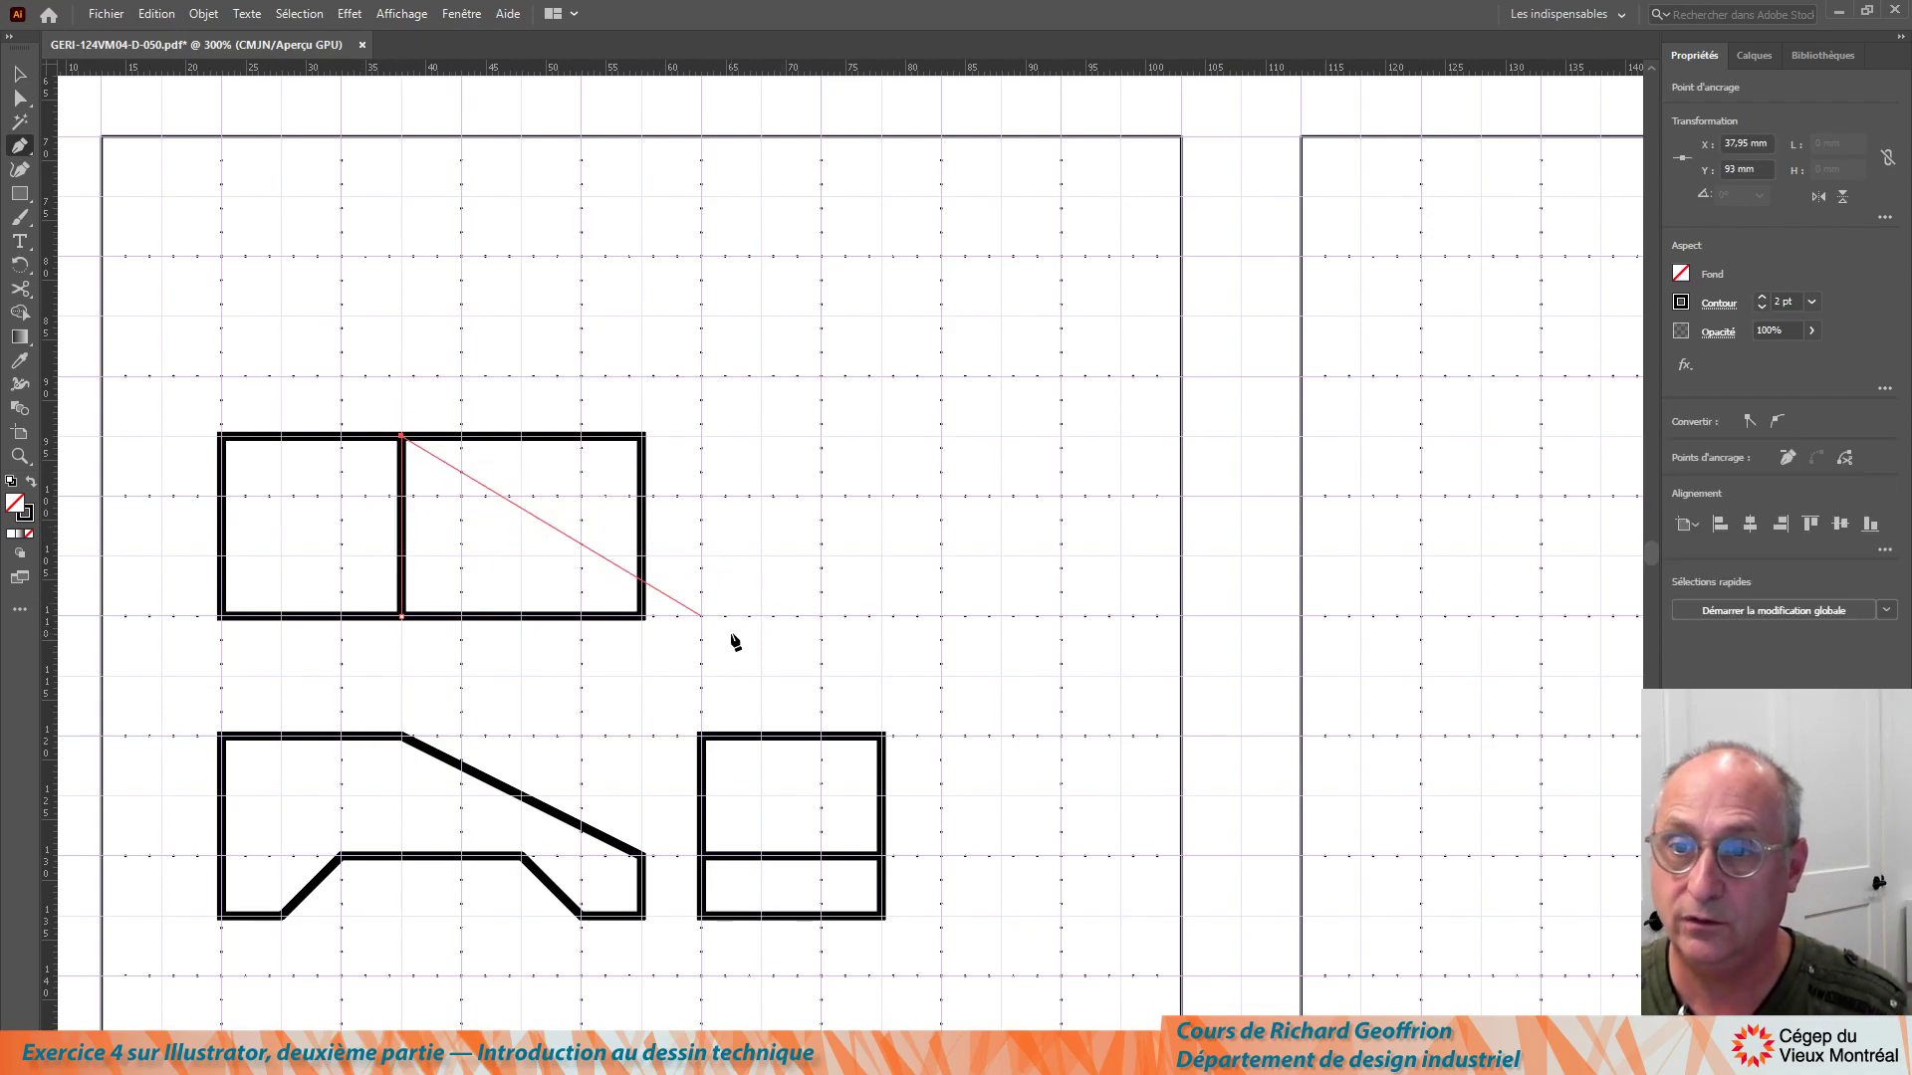
pyautogui.press('Escape')
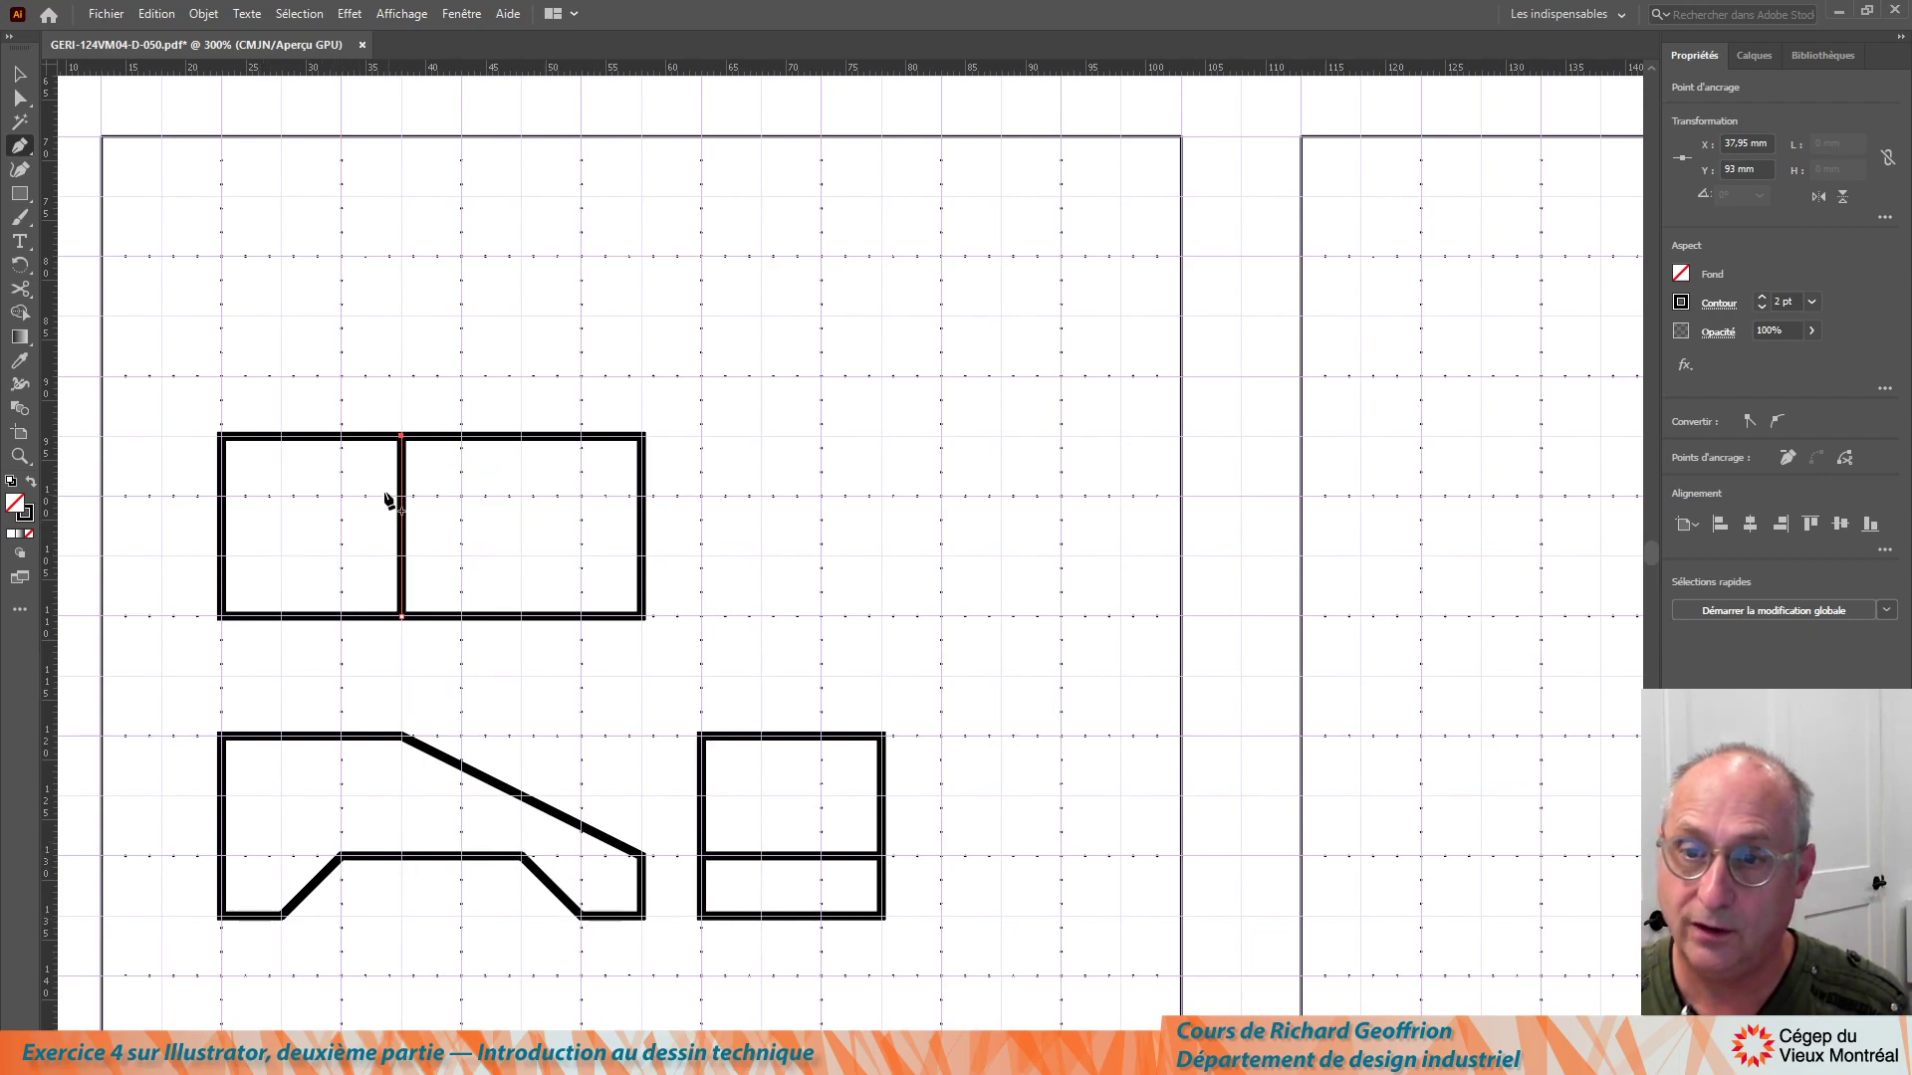
# Draw two vertical lines across the top view, 5 mm and 10 mm from its left edge, as separate paths.
pyautogui.click(282, 438)
pyautogui.click(282, 615)
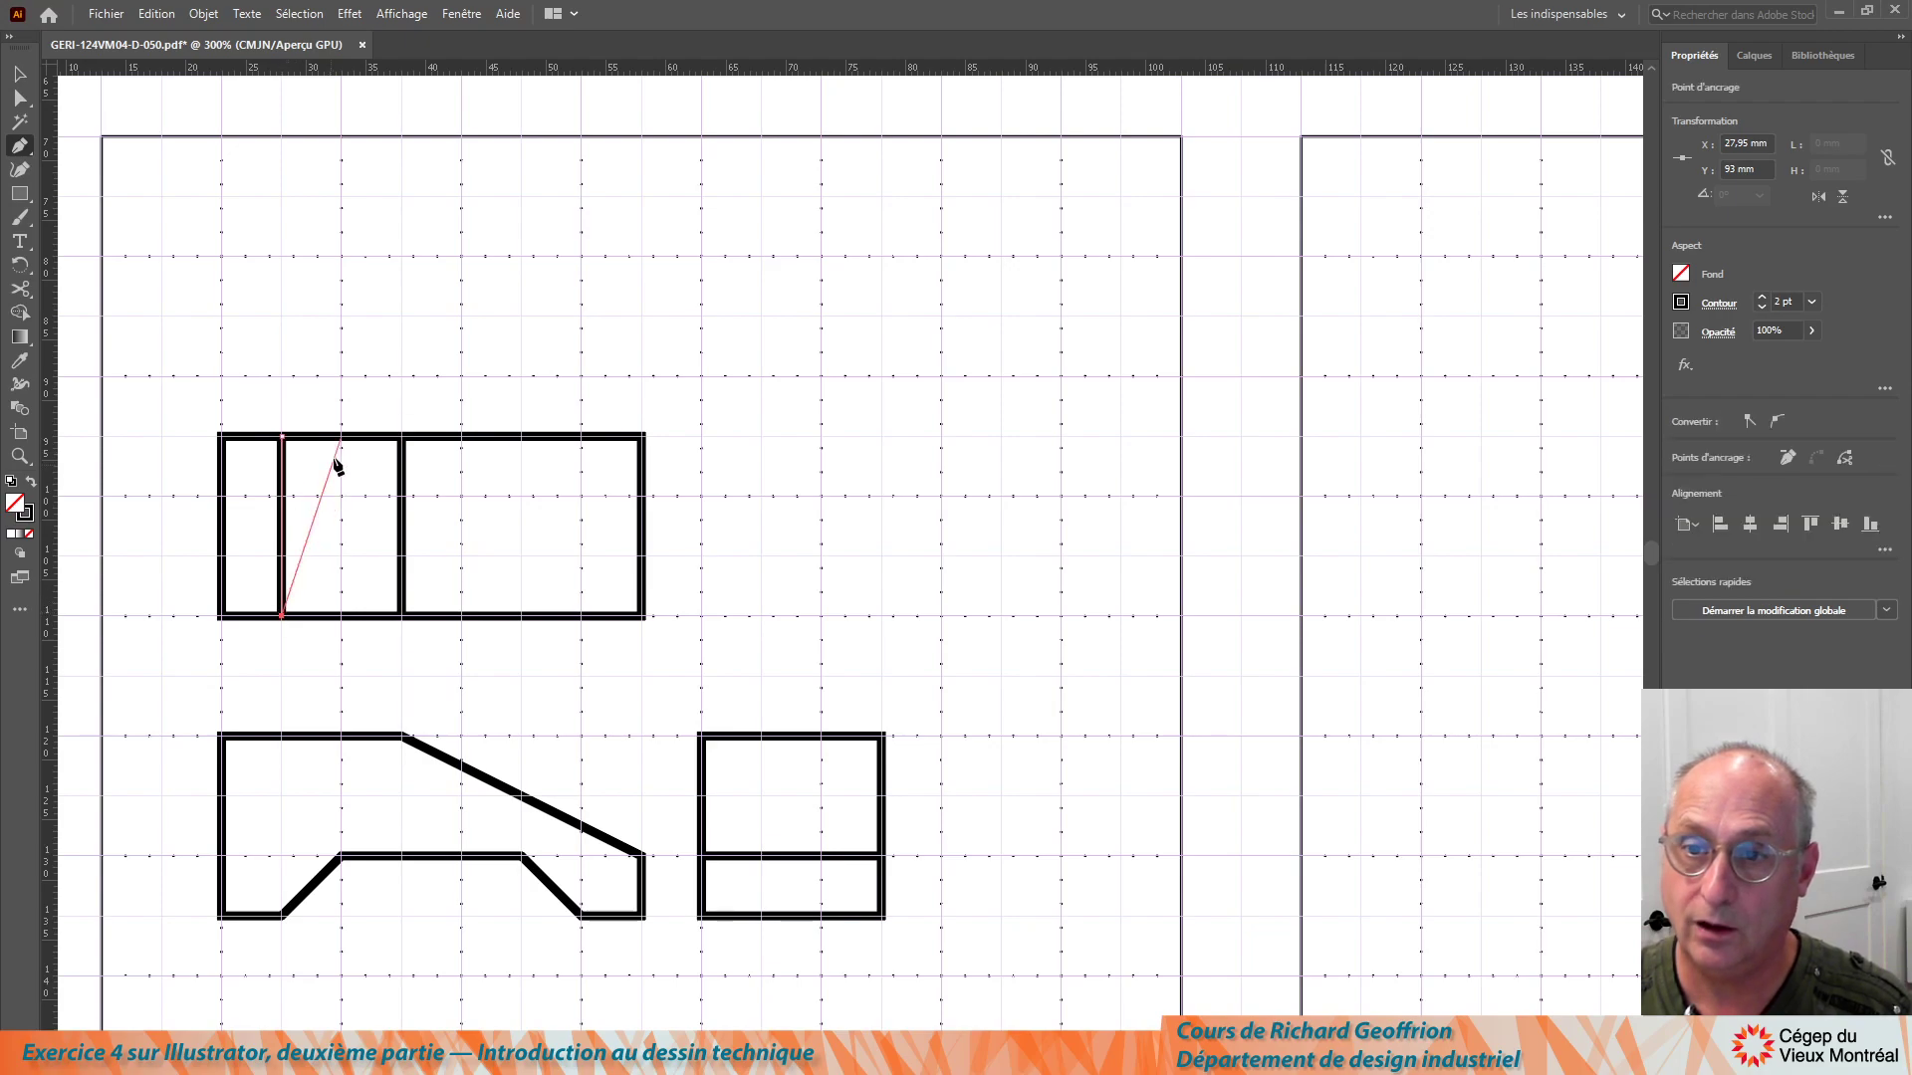
pyautogui.press('Escape')
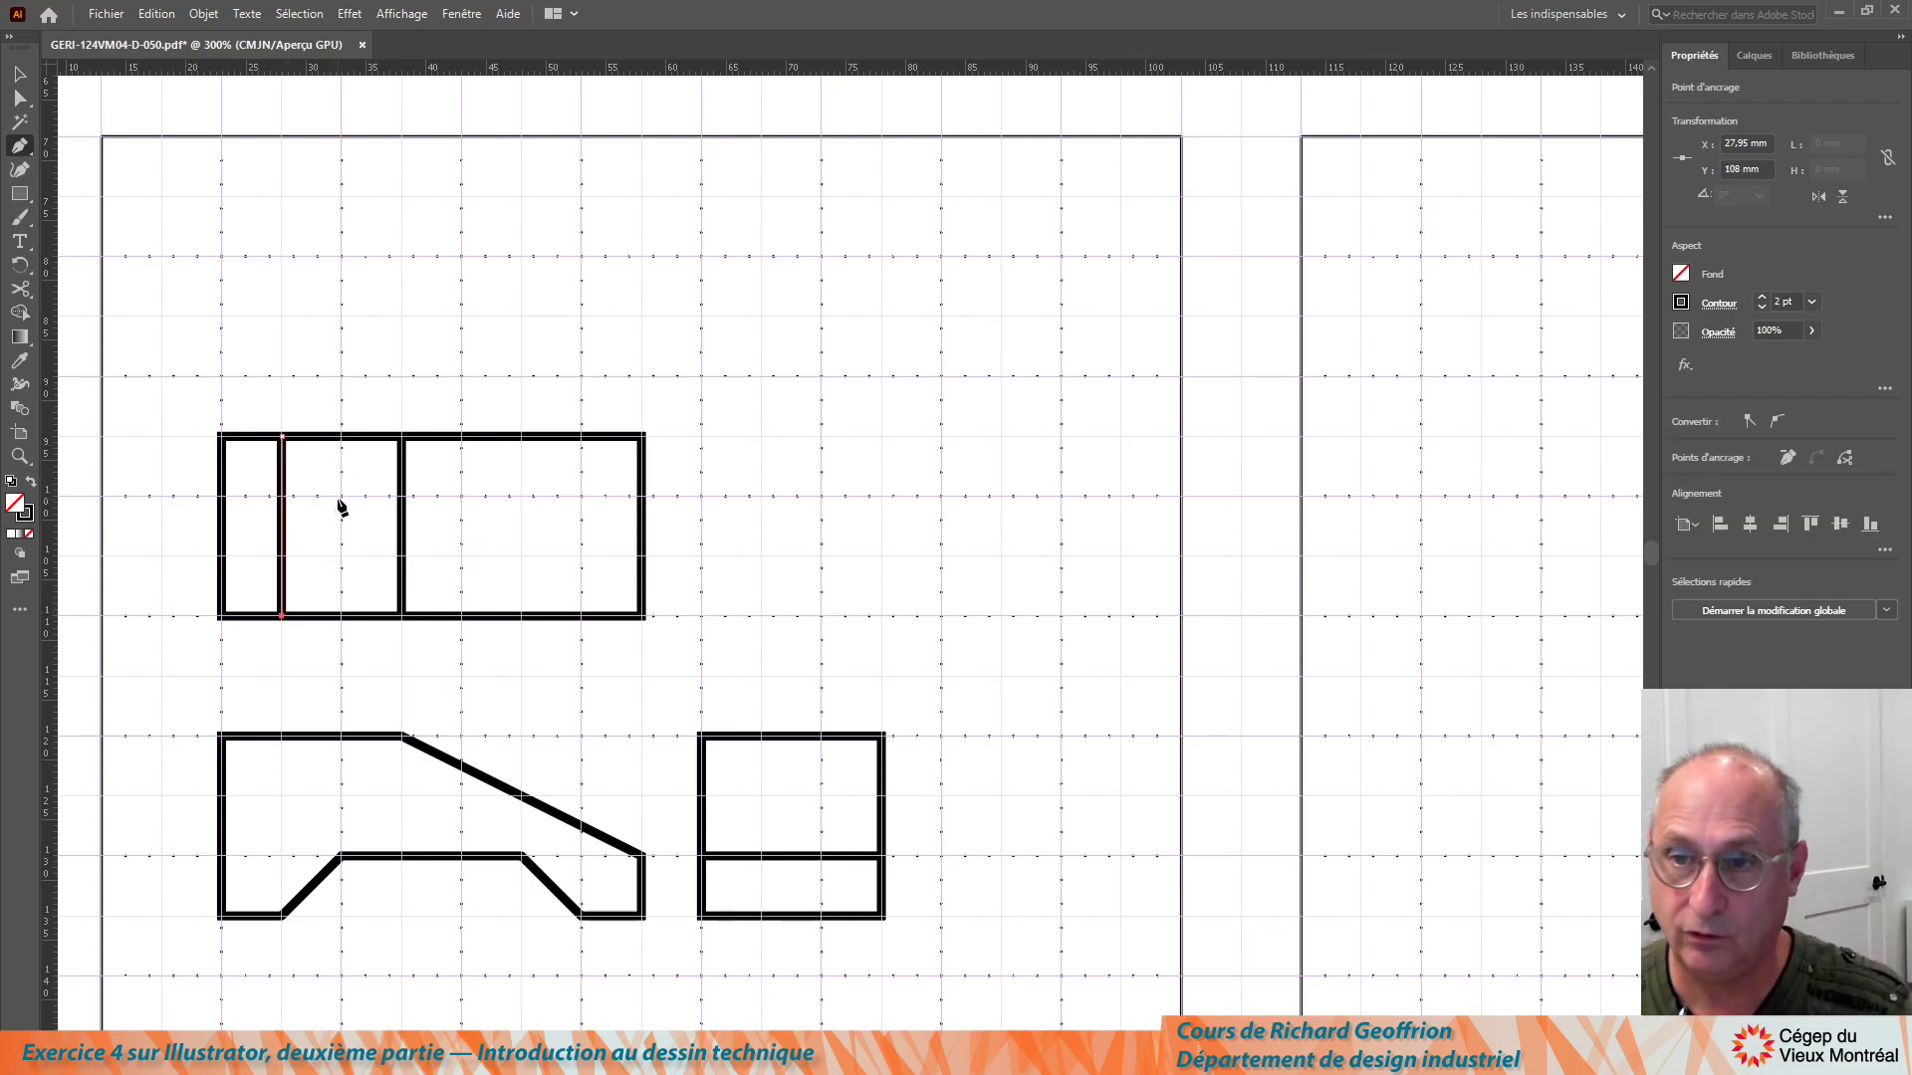
pyautogui.click(342, 615)
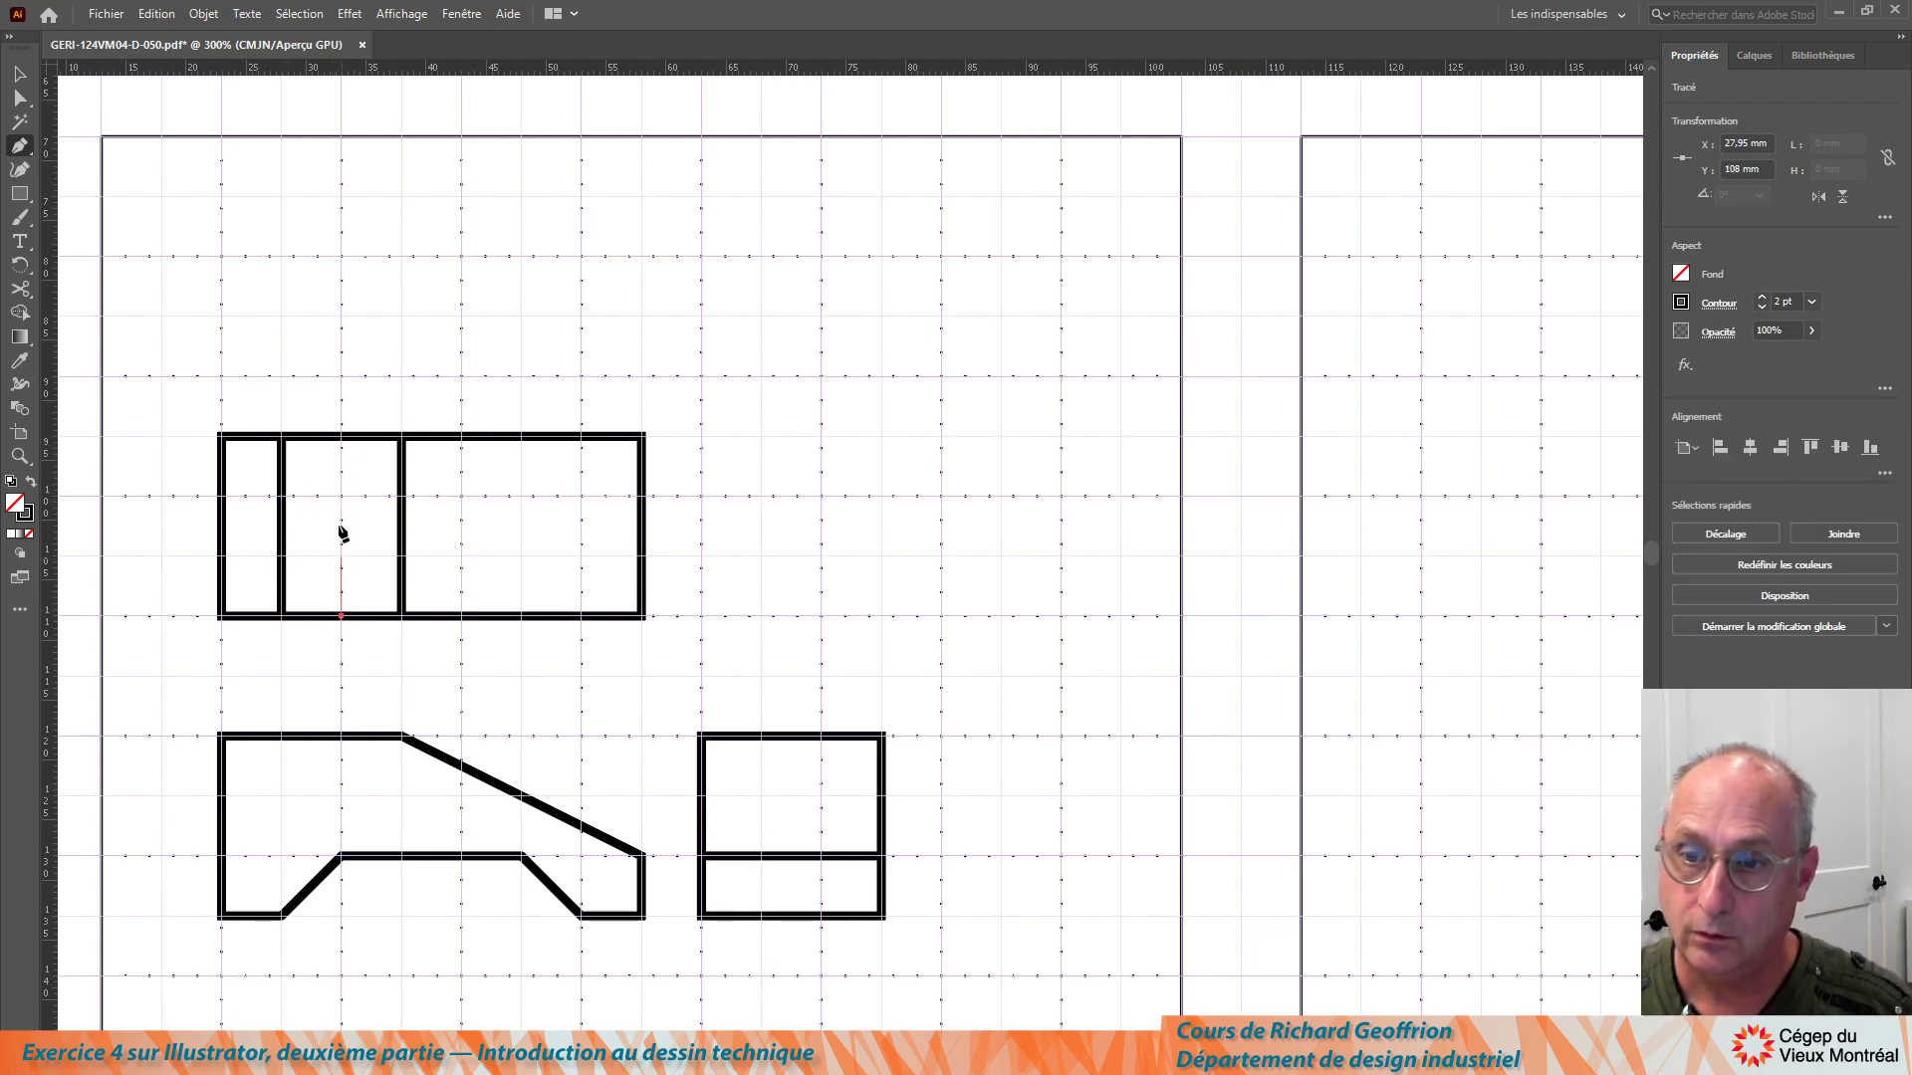
pyautogui.click(341, 435)
pyautogui.press('Escape')
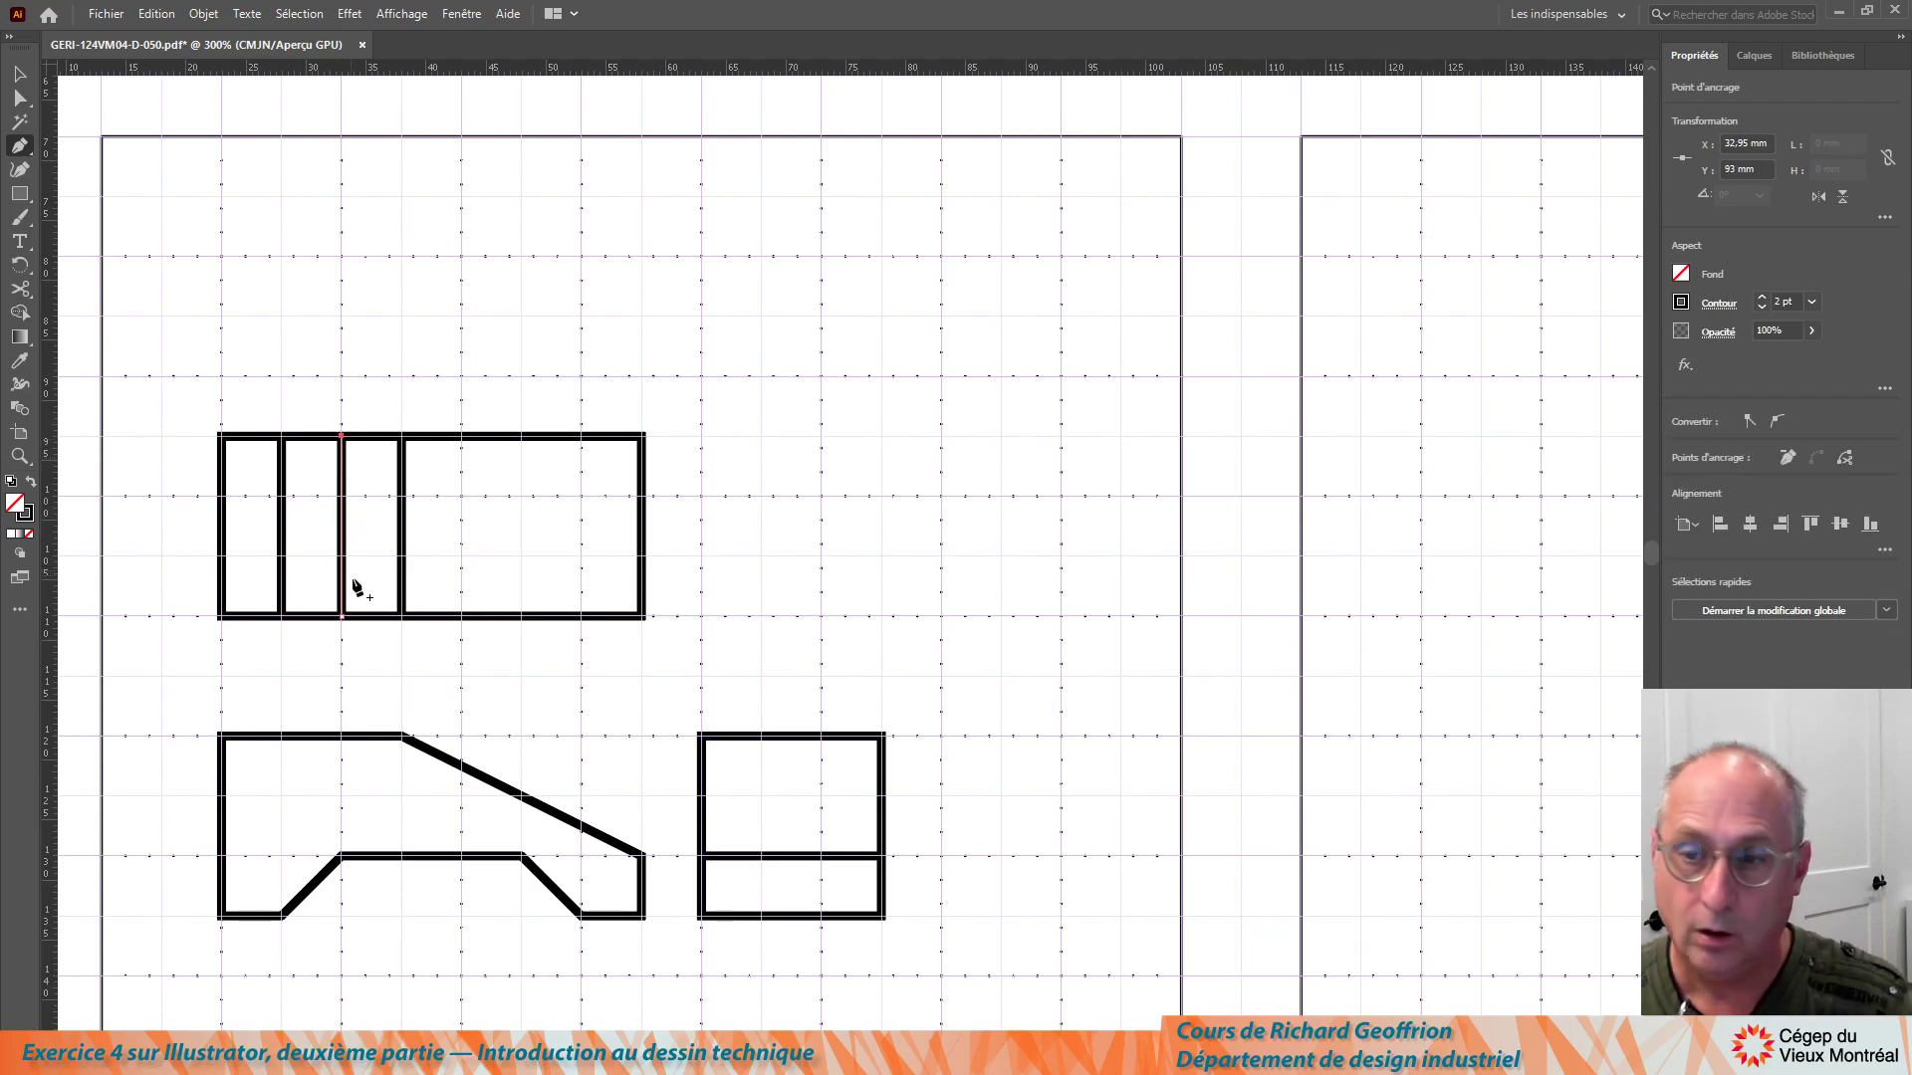
pyautogui.press('Escape')
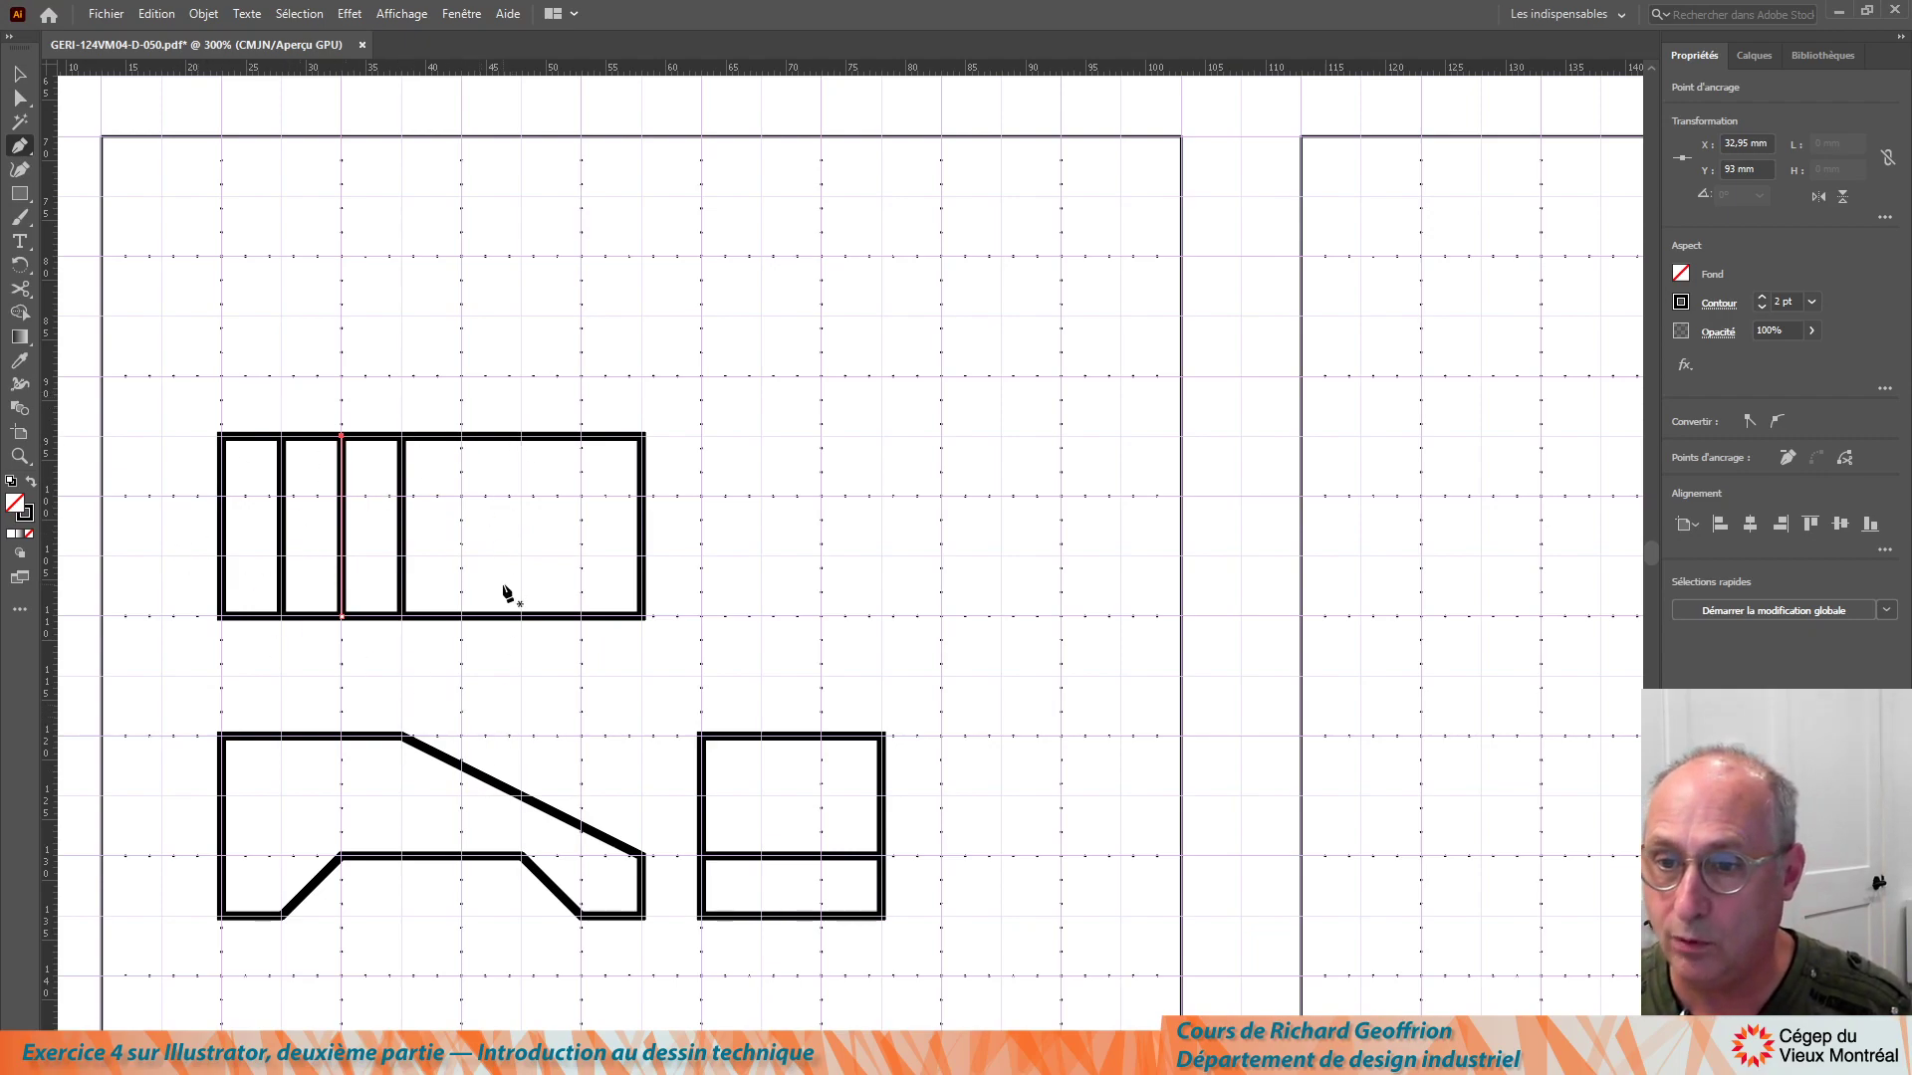
# Draw two separate vertical lines across the top view, 25 mm and 30 mm from its left edge.
pyautogui.click(522, 437)
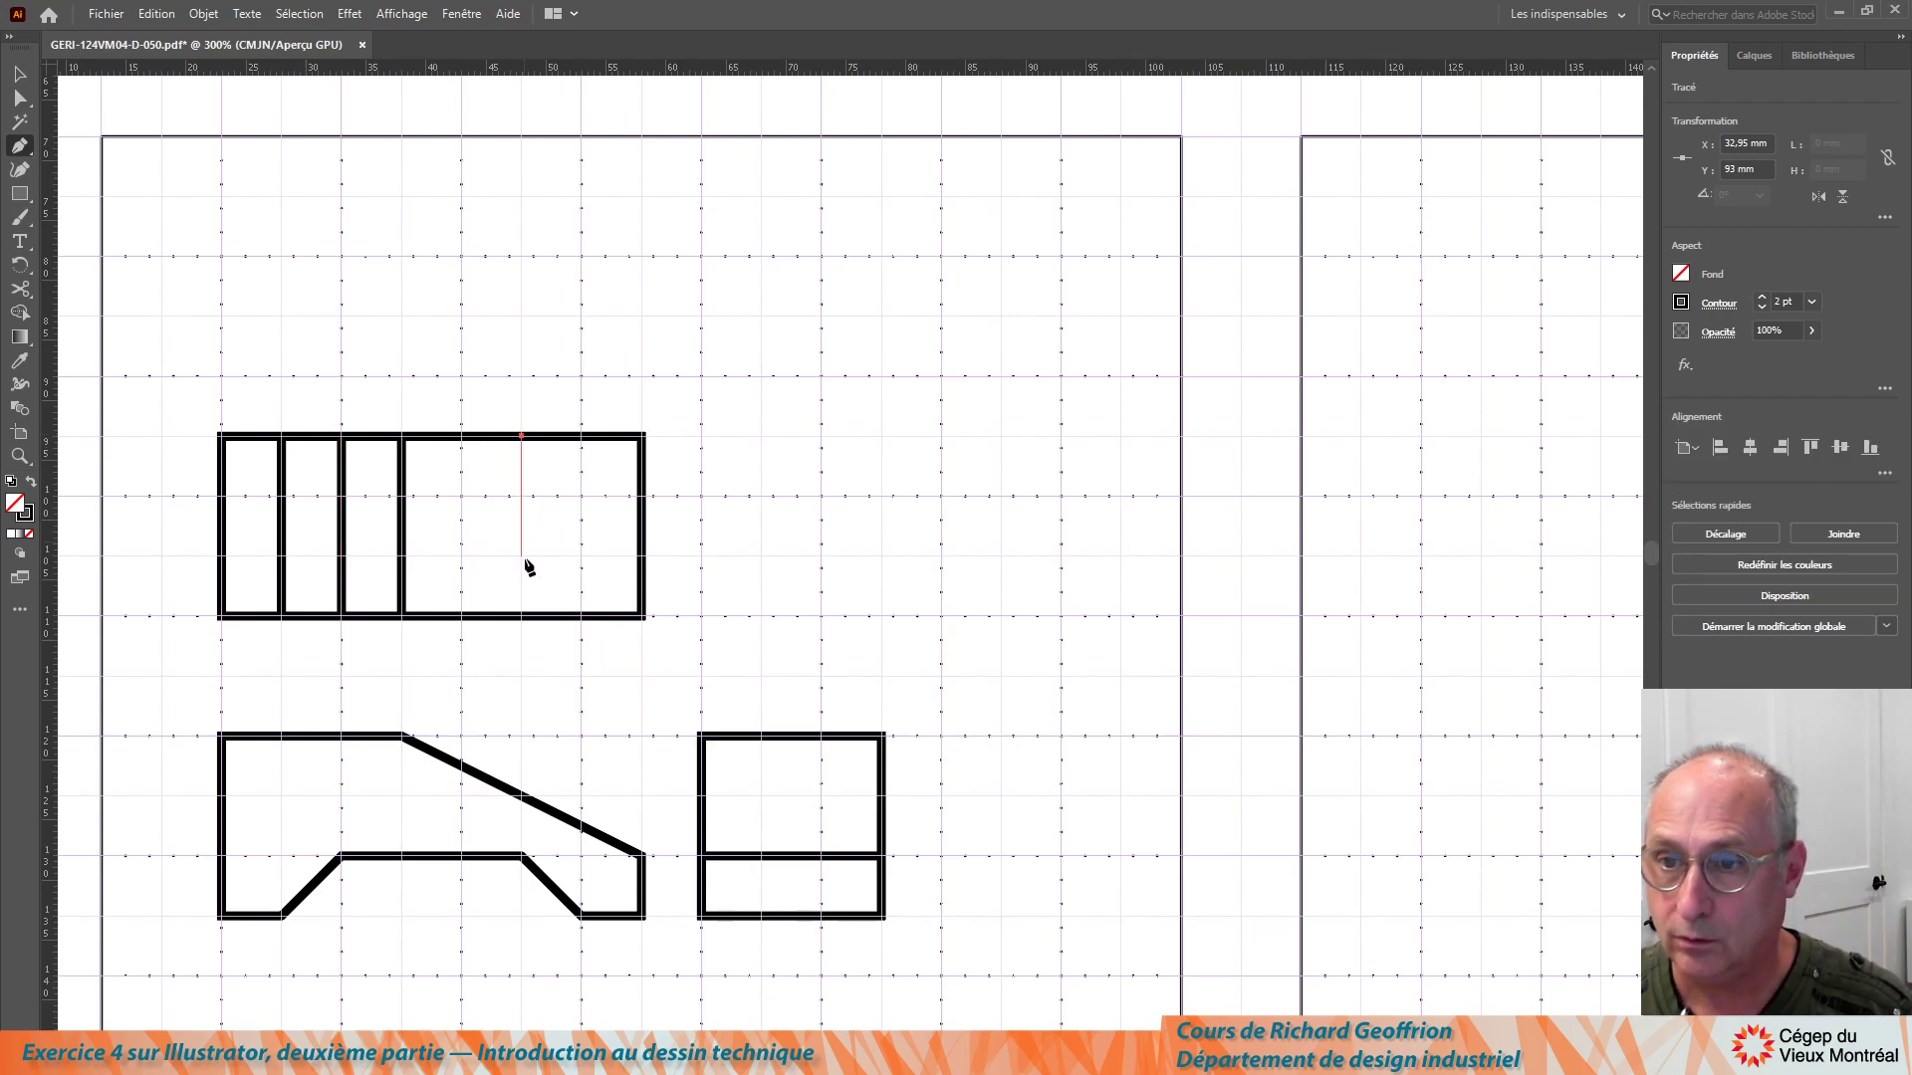
pyautogui.click(523, 617)
pyautogui.press('Escape')
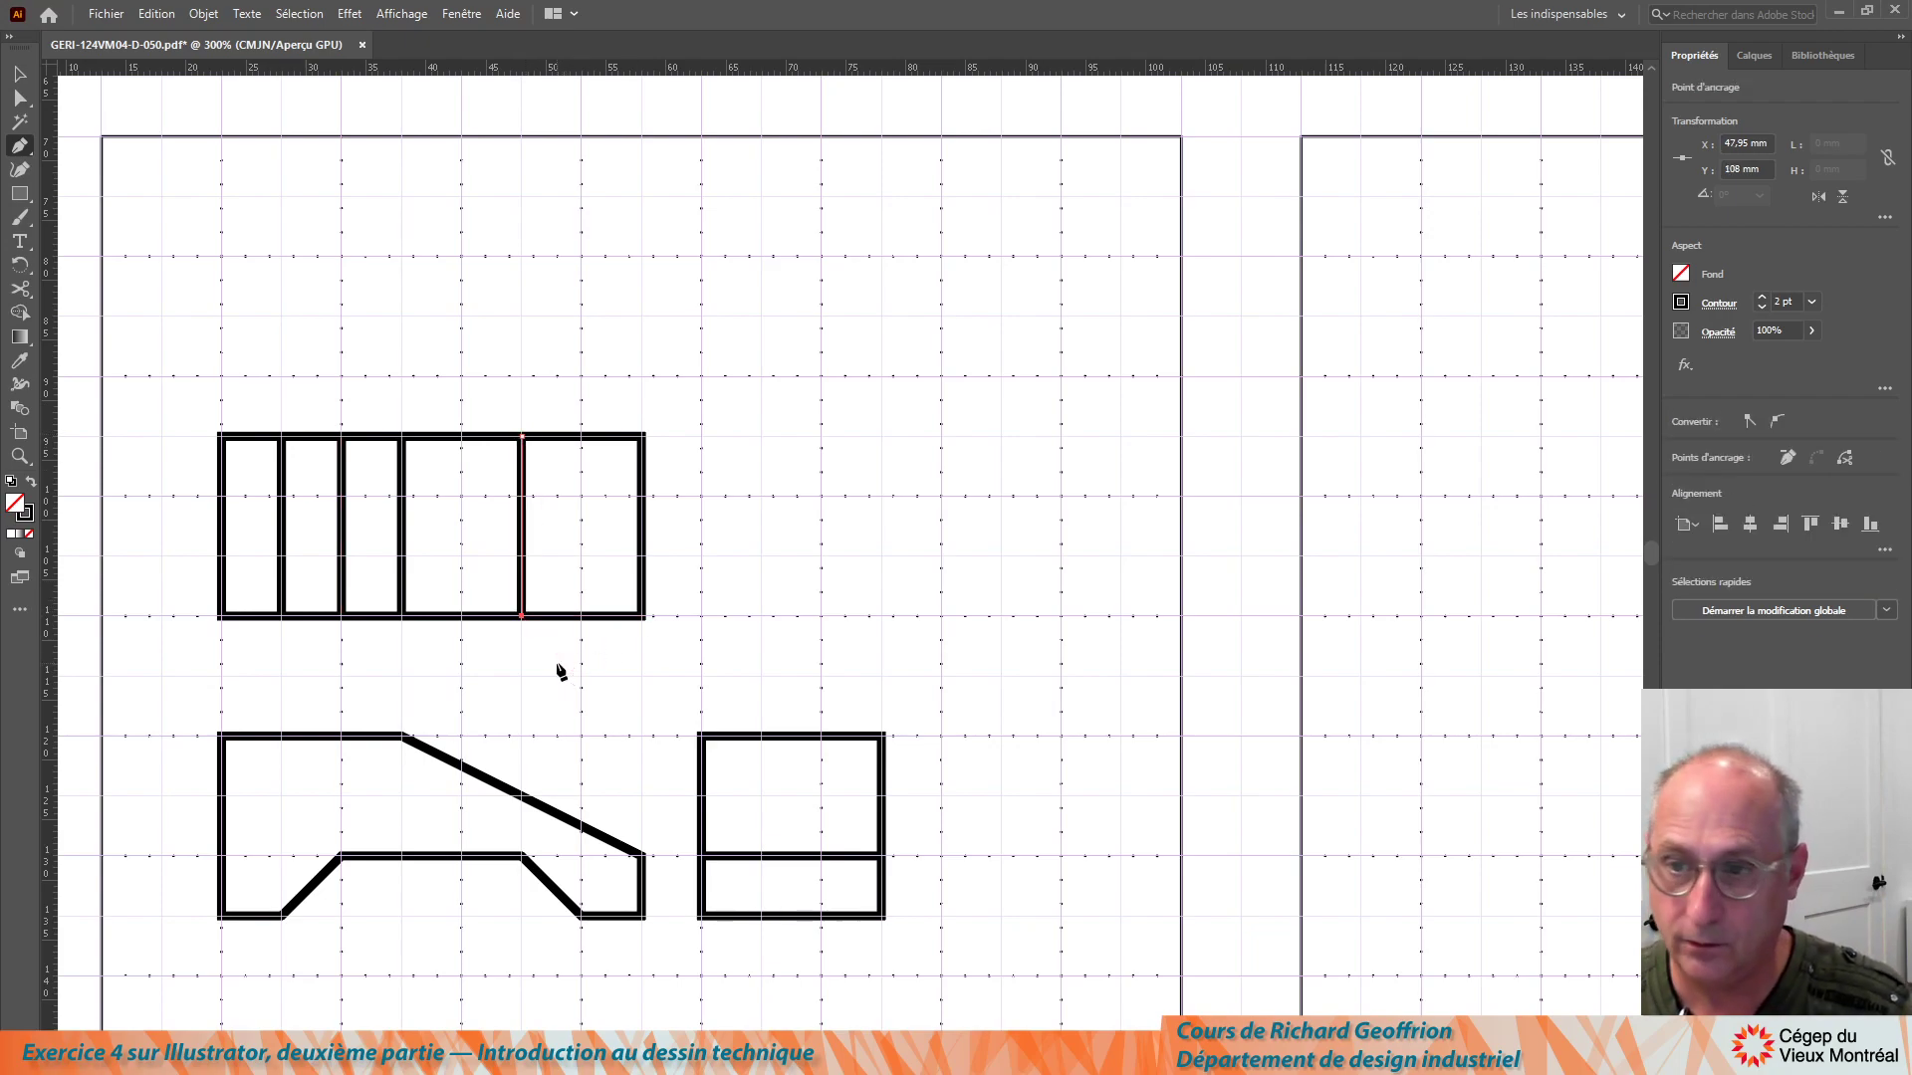
pyautogui.click(582, 617)
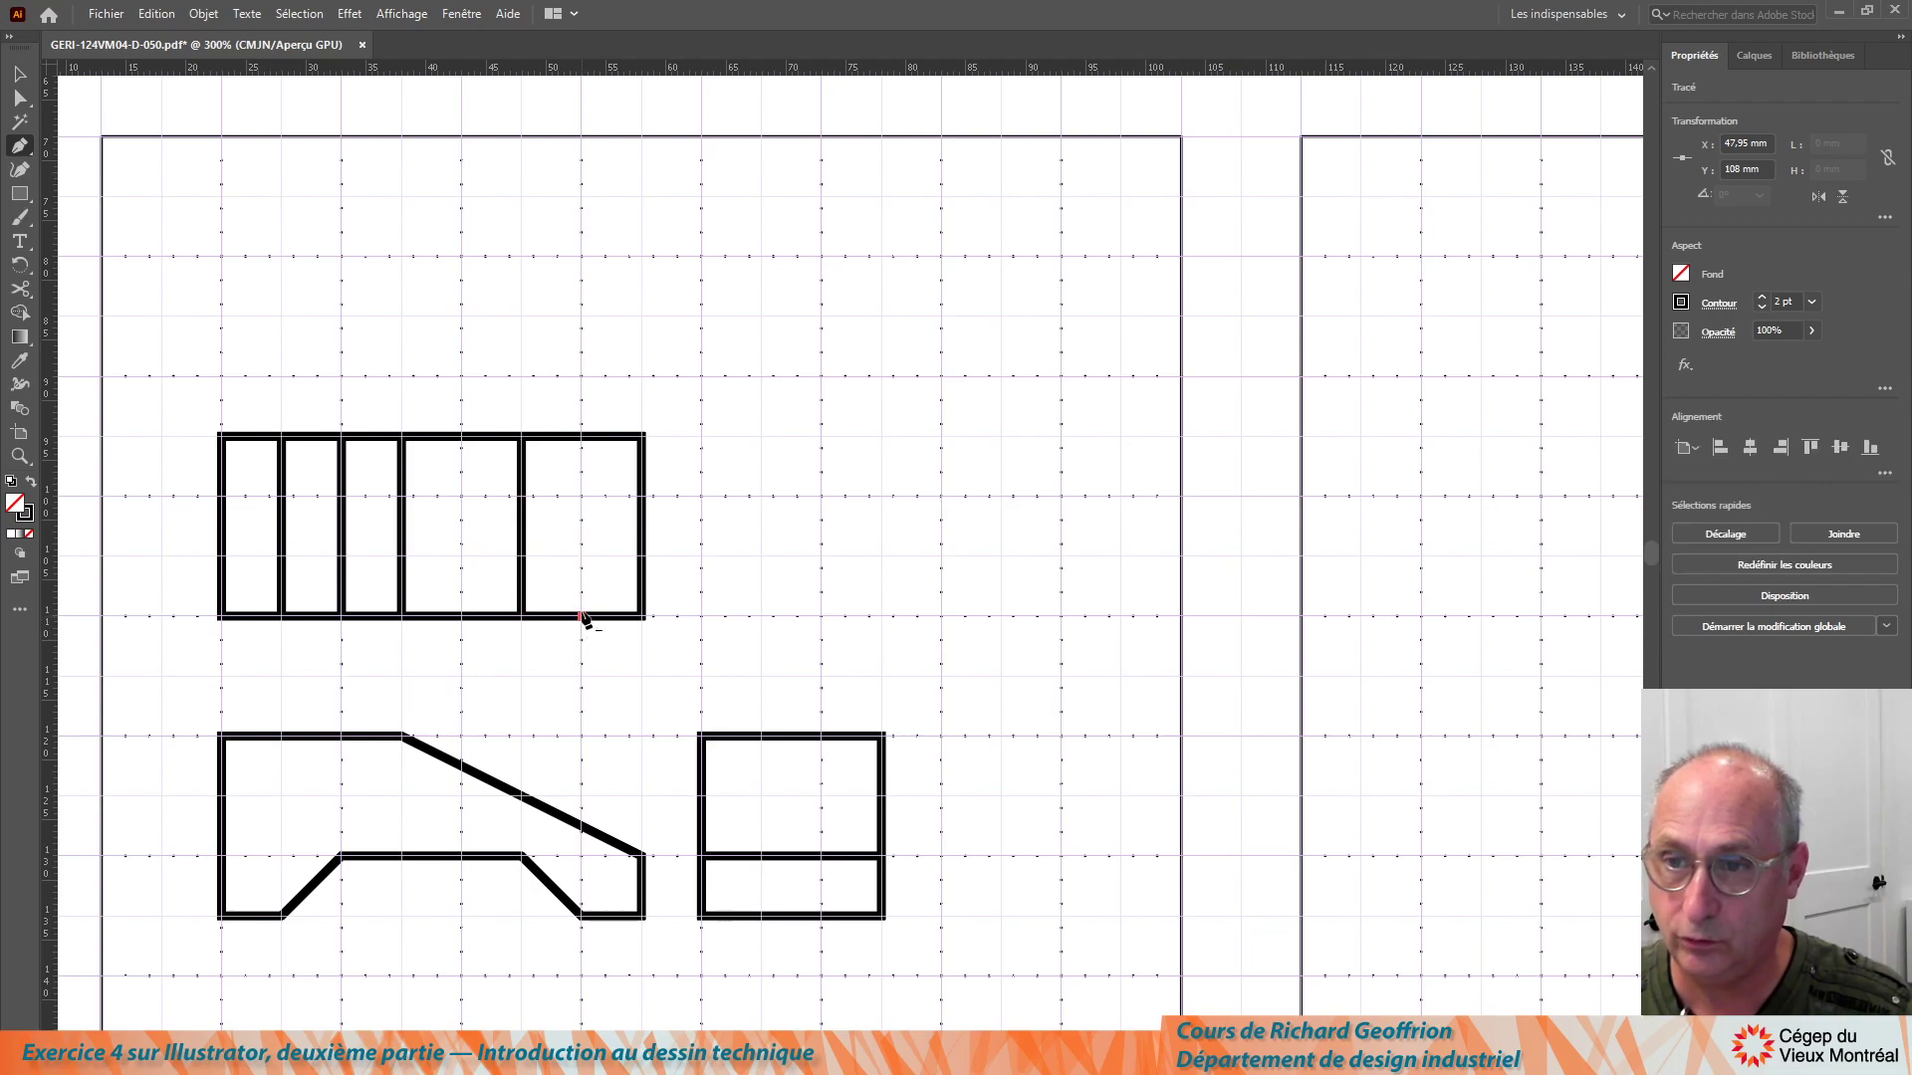
pyautogui.click(581, 436)
pyautogui.press('Escape')
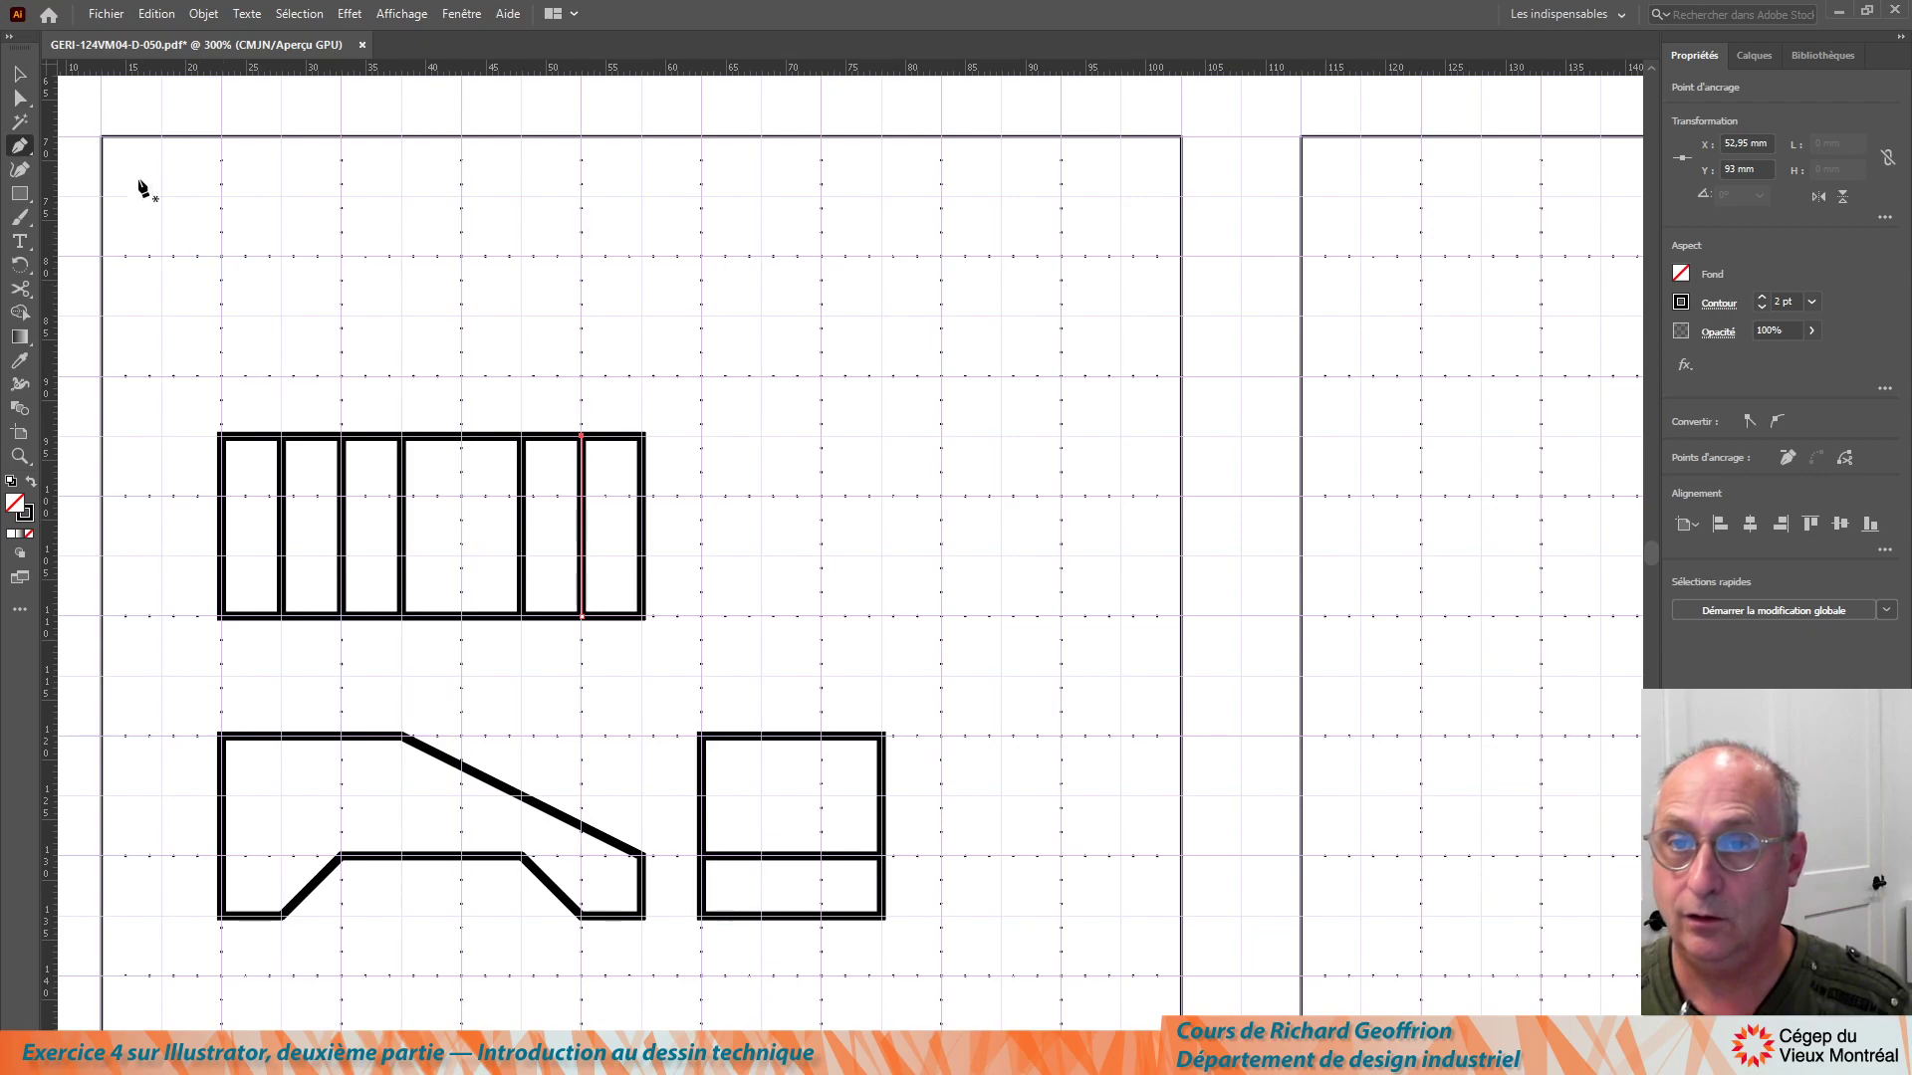
# Apply the thin dashed sample line's style from the fourth frame to the top view's four new vertical lines with the Eyedropper, and deselect them.
pyautogui.click(20, 74)
pyautogui.click(357, 334)
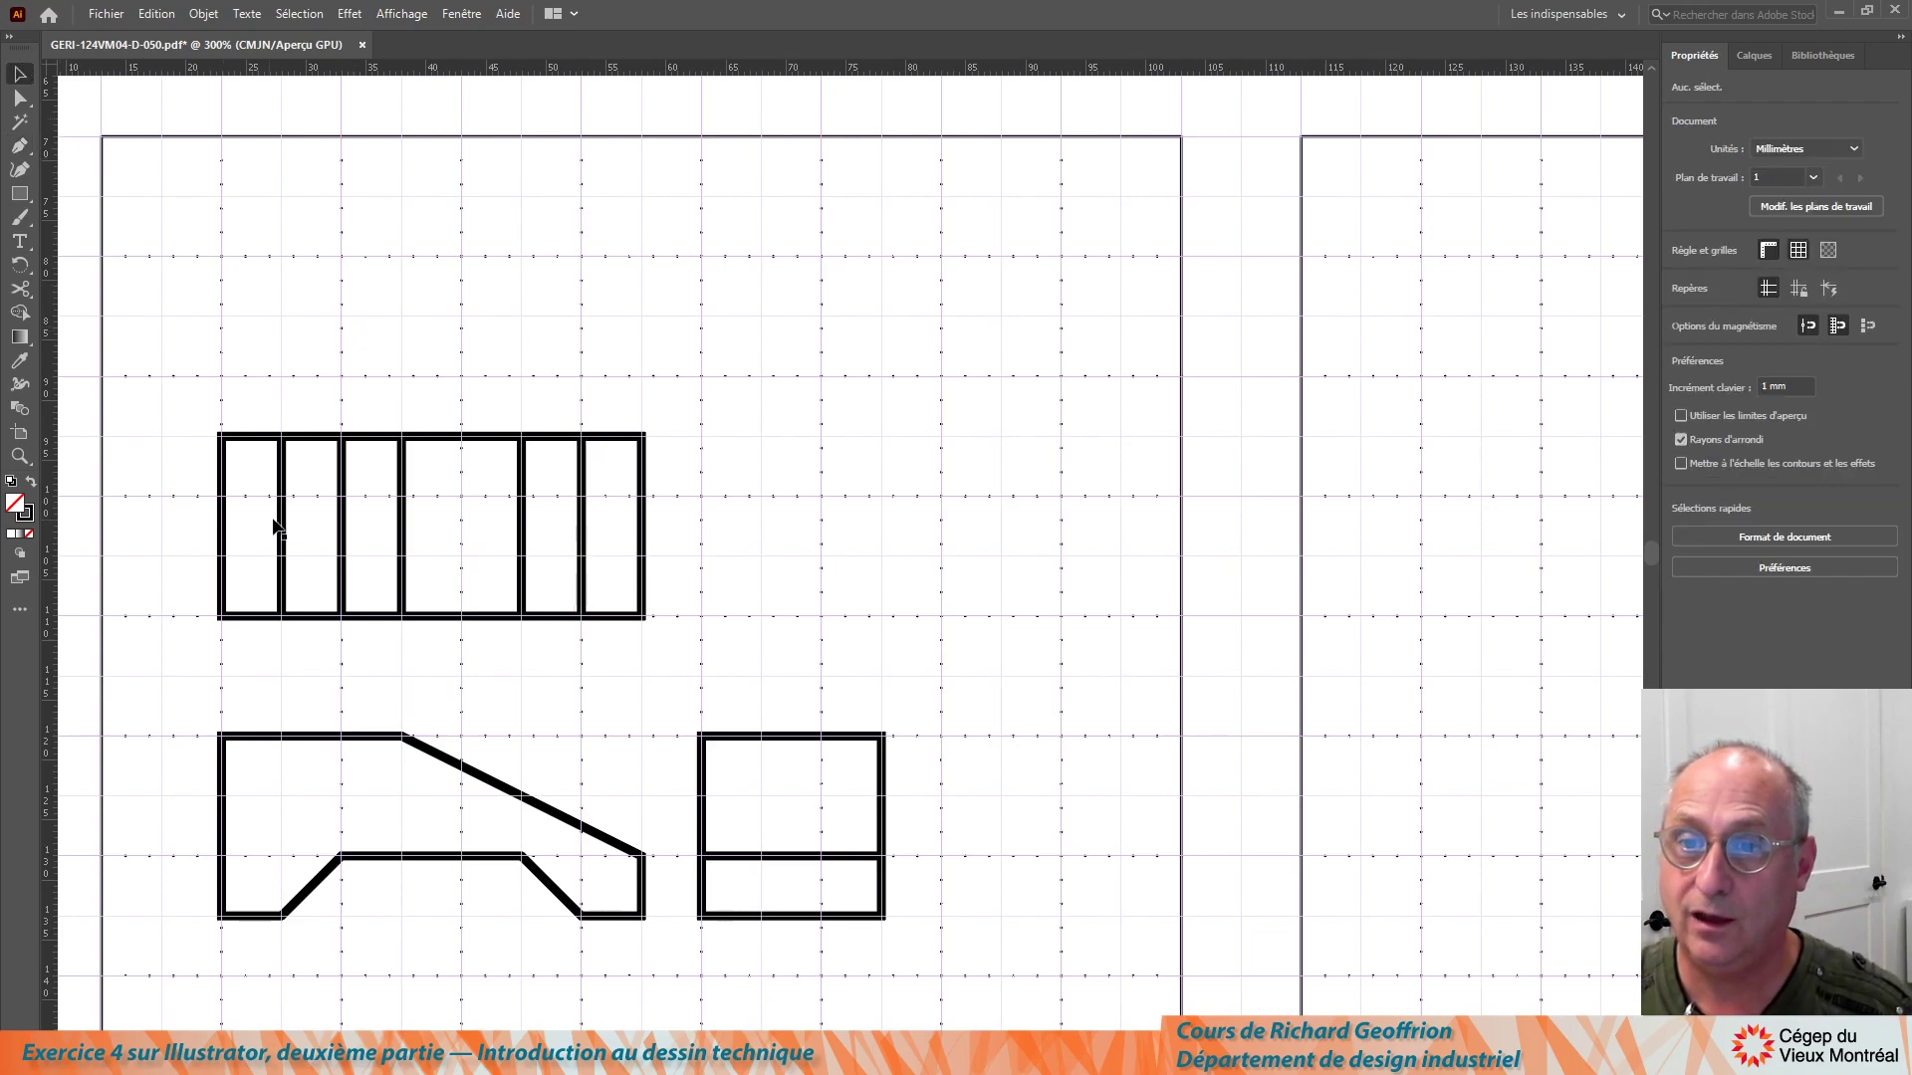
pyautogui.moveTo(261, 465); pyautogui.dragTo(354, 488)
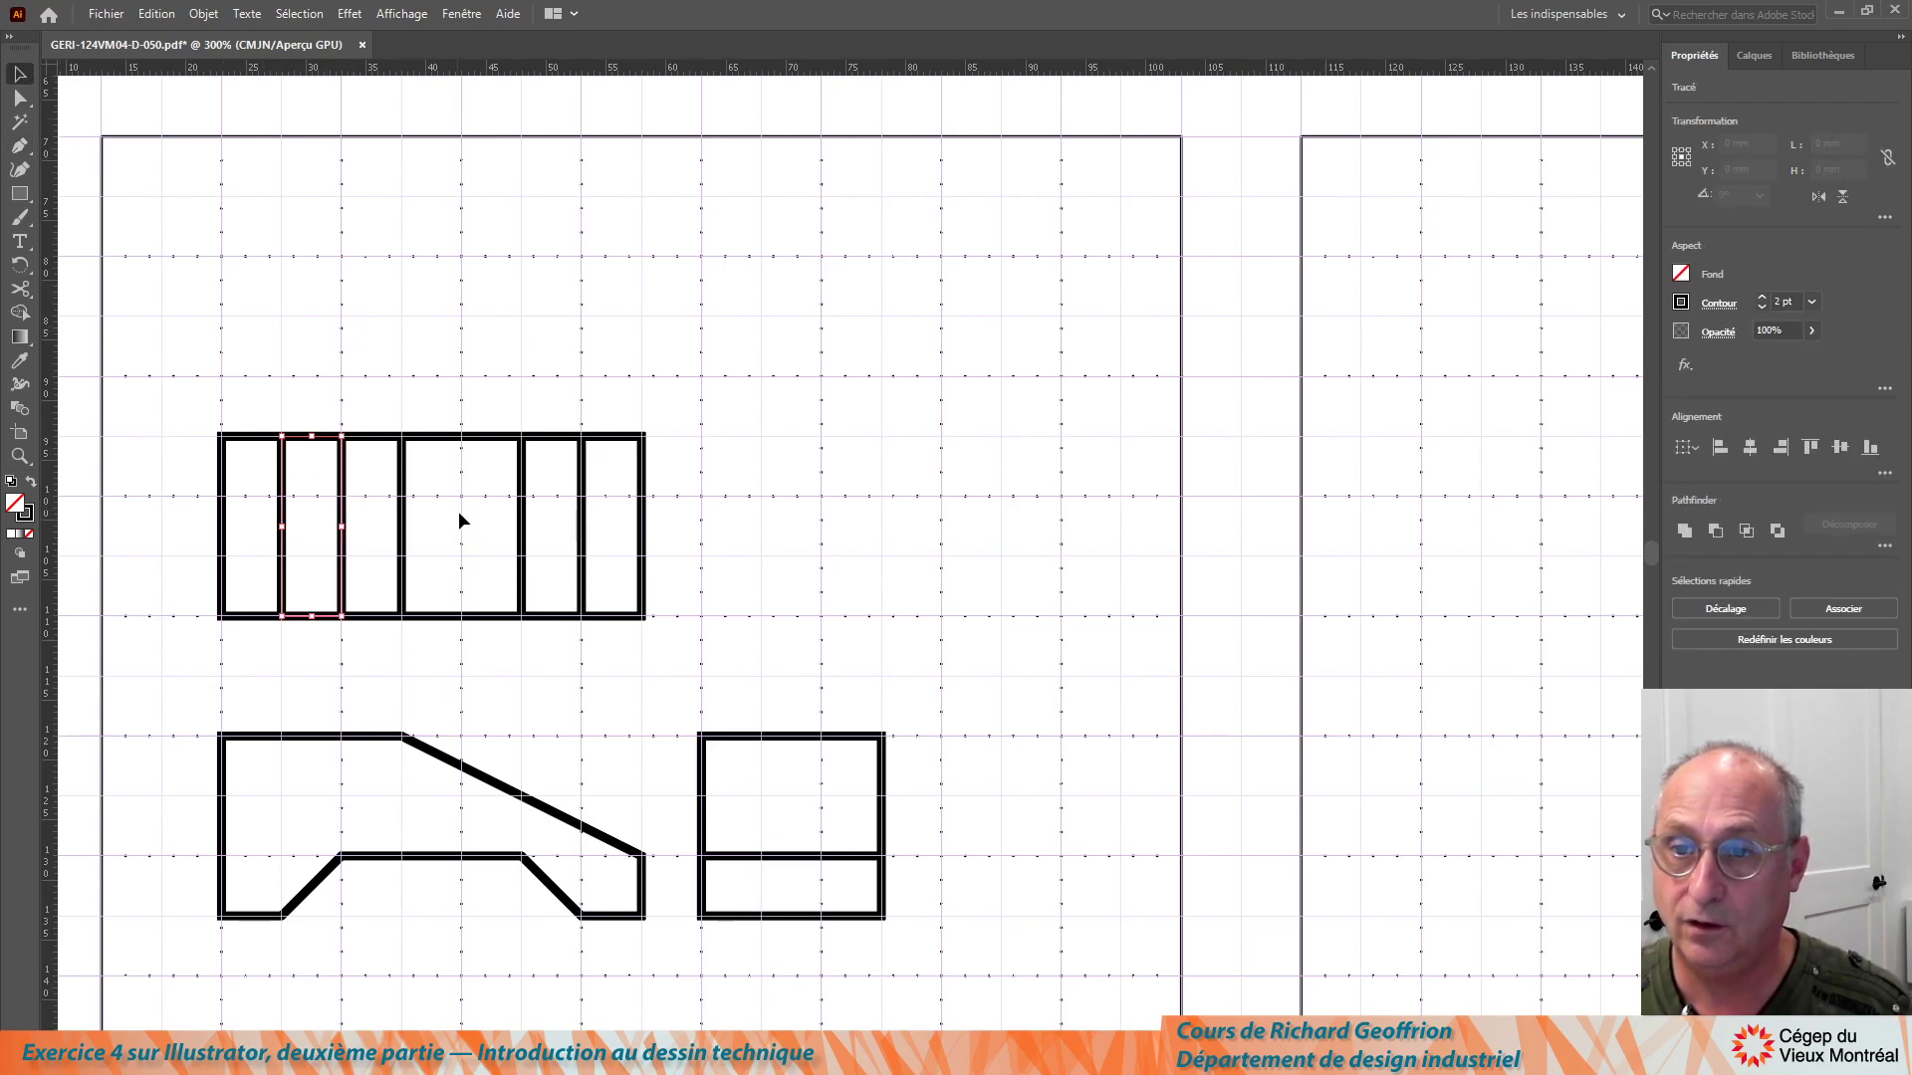
pyautogui.moveTo(496, 483); pyautogui.dragTo(598, 521)
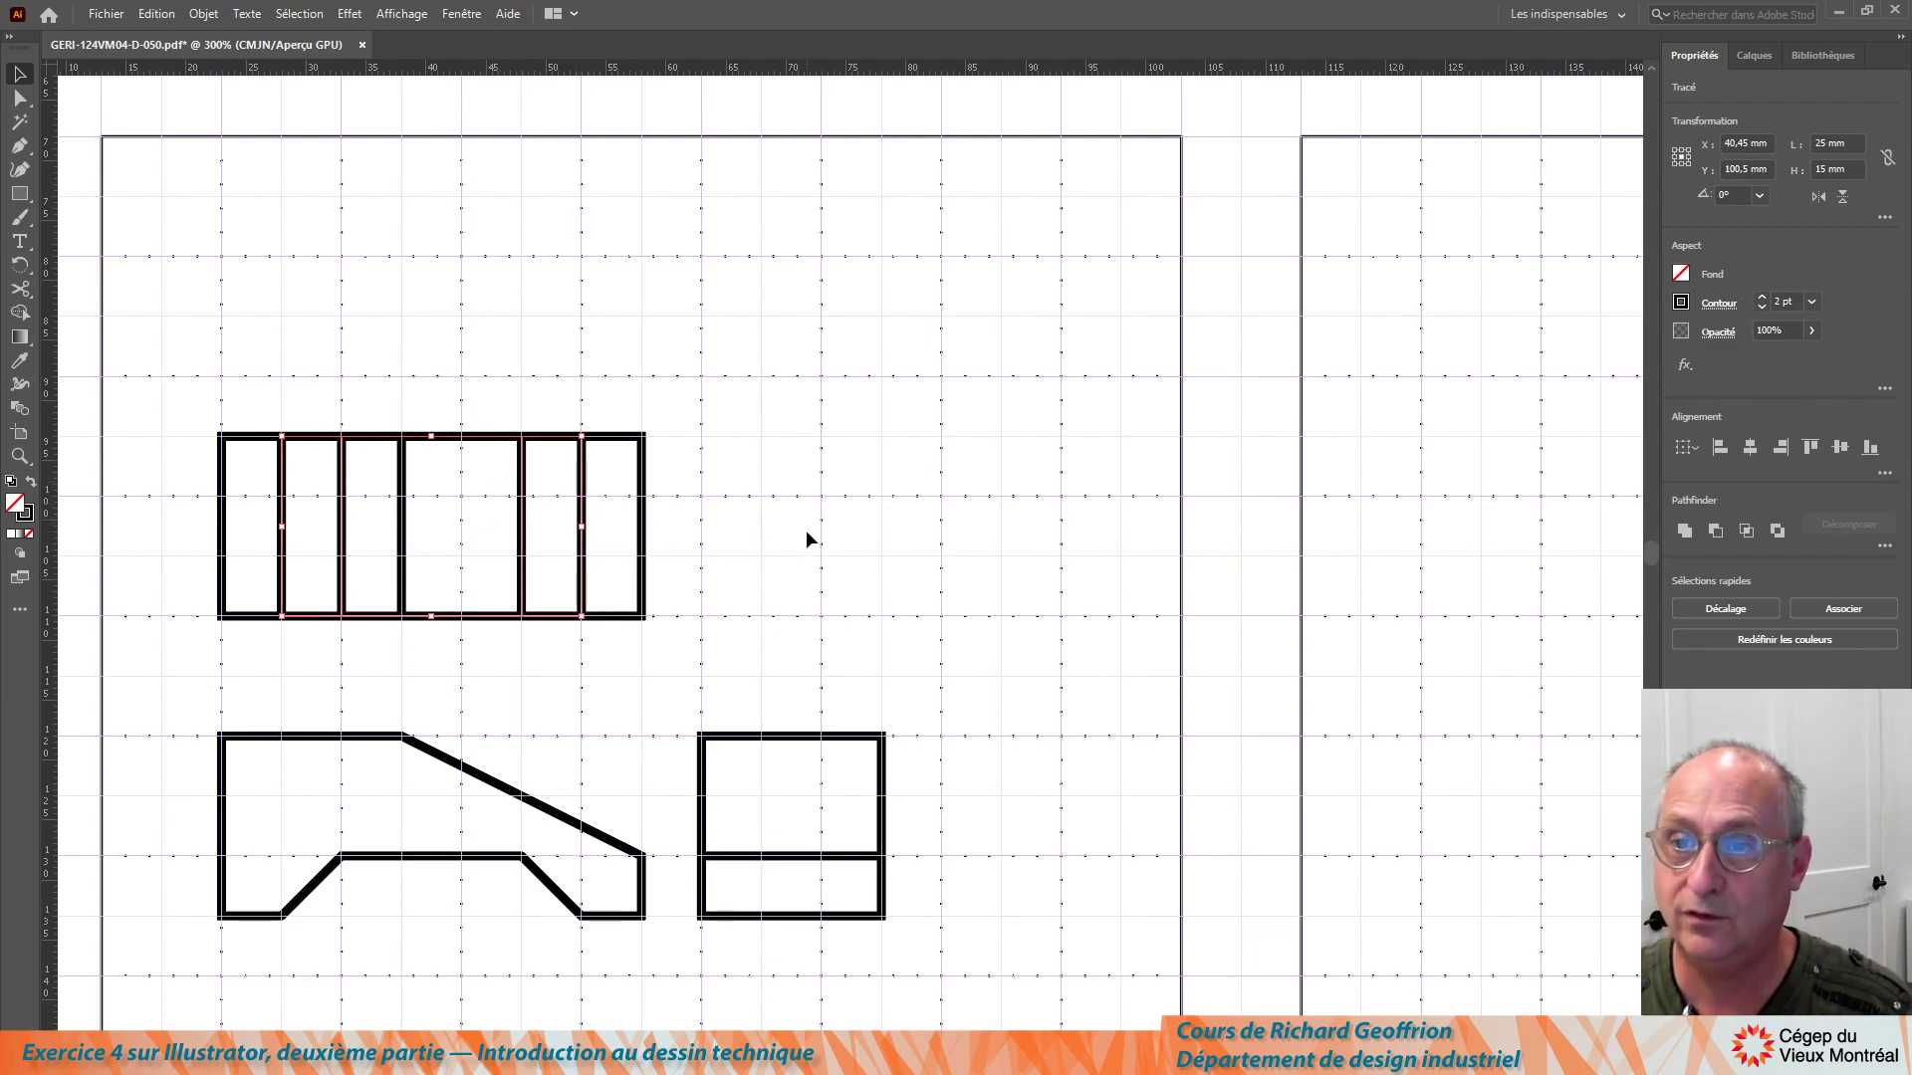
pyautogui.hscroll(2, 775, 530)
pyautogui.hscroll(-3, 760, 537)
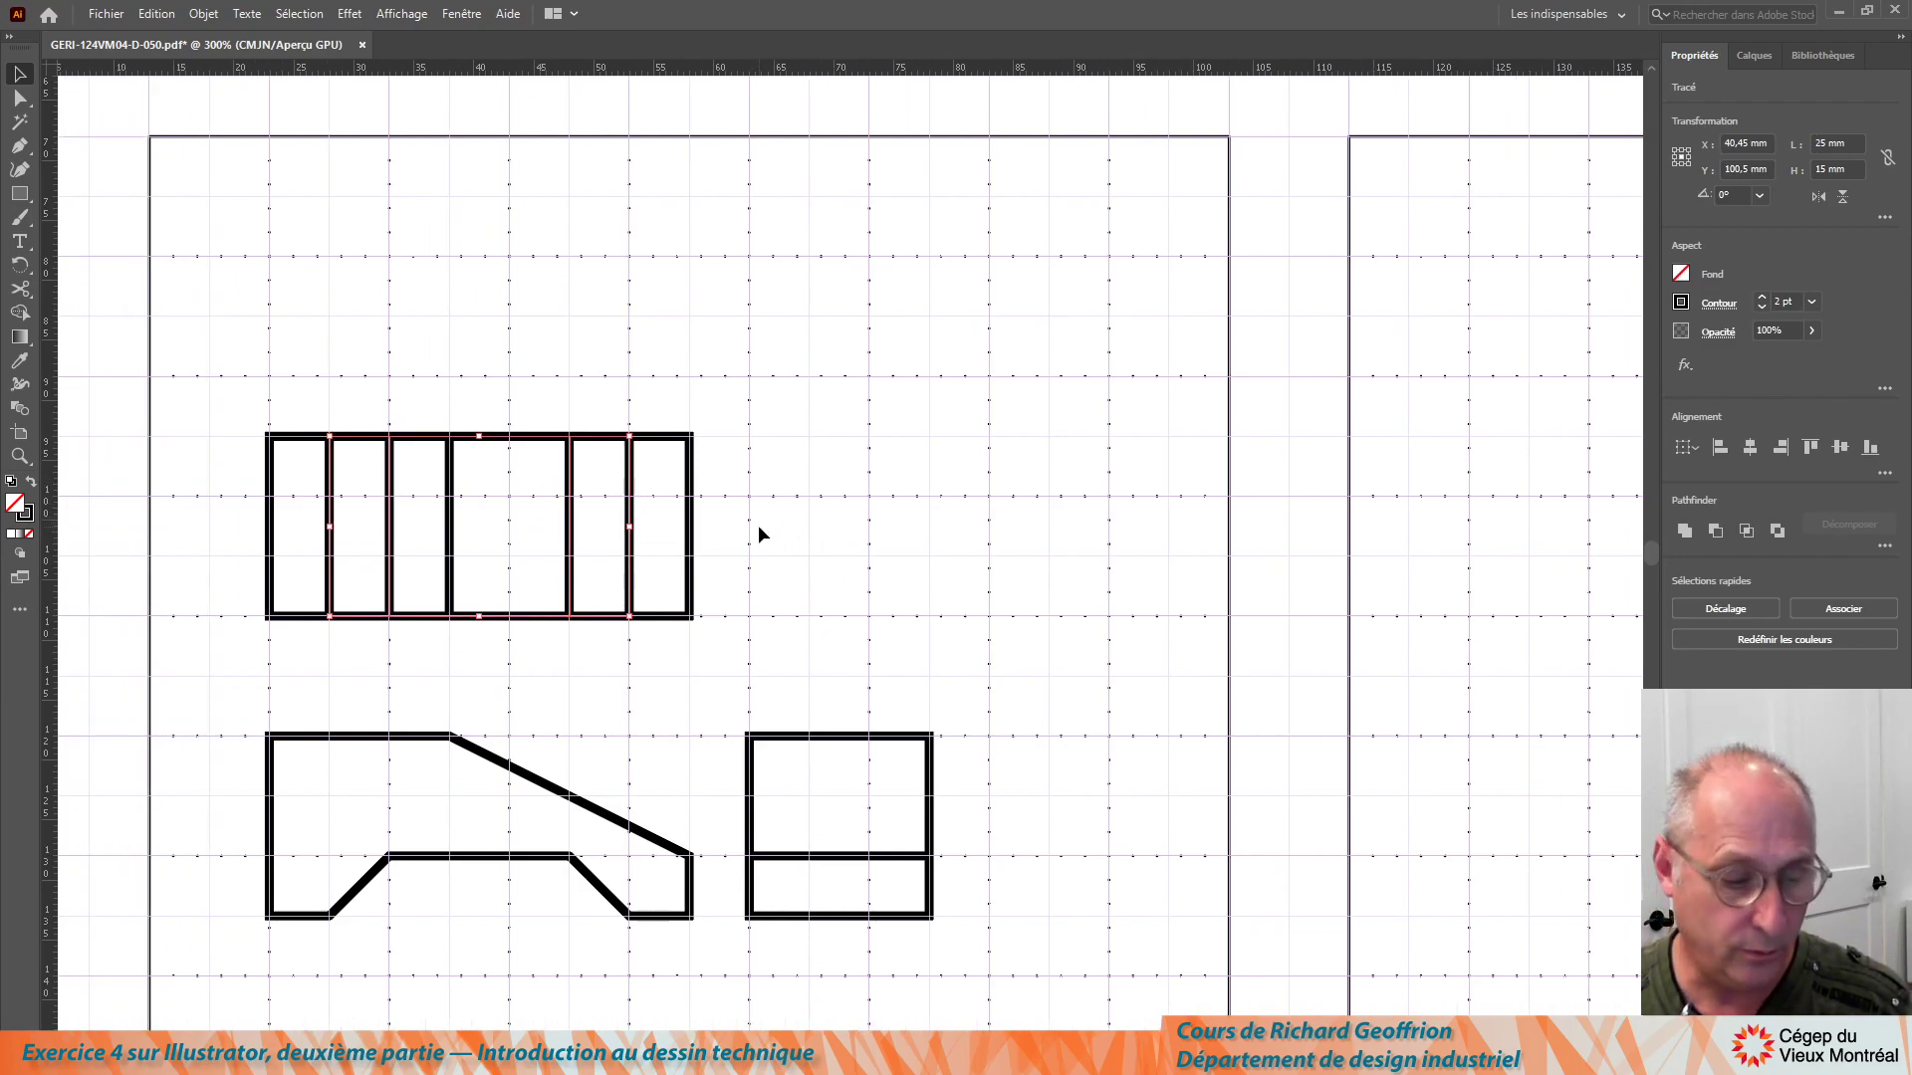
pyautogui.scroll(-2, 760, 534)
pyautogui.scroll(-6, 934, 541)
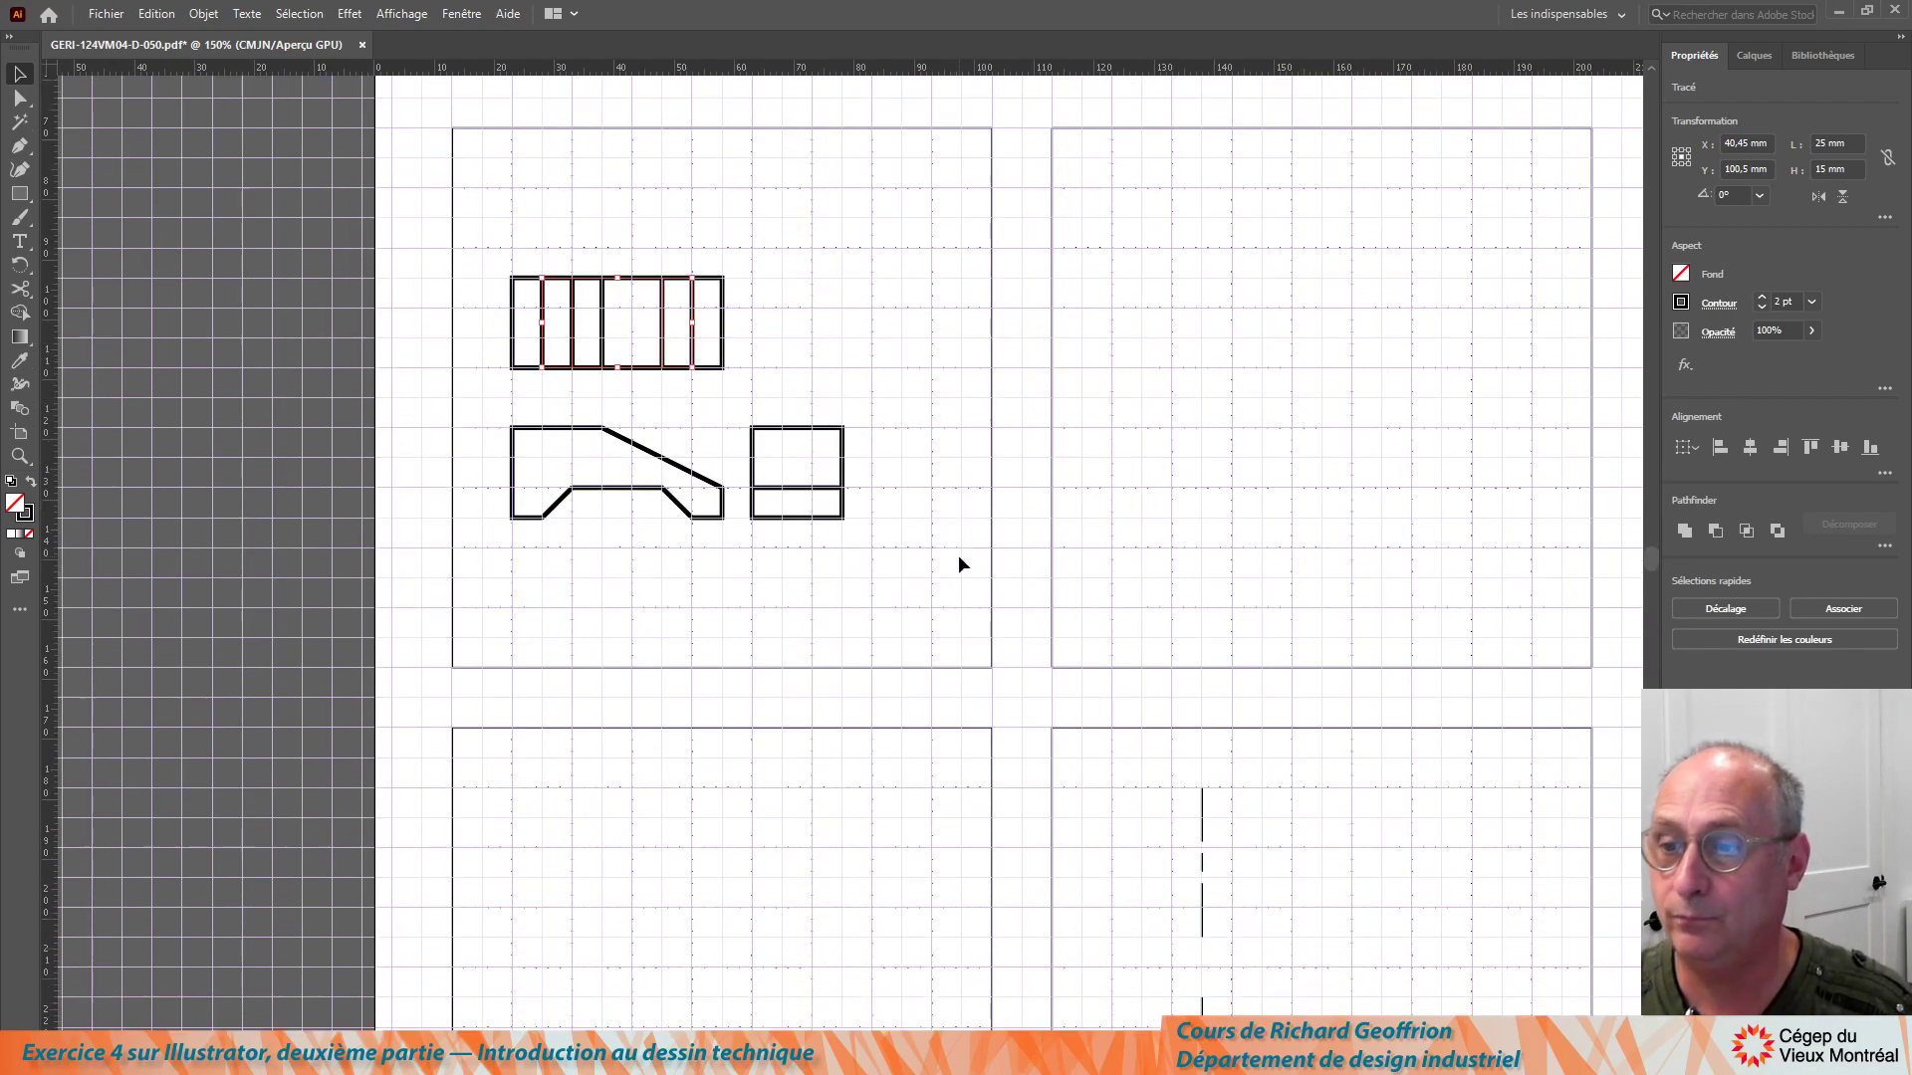
pyautogui.scroll(1, 982, 585)
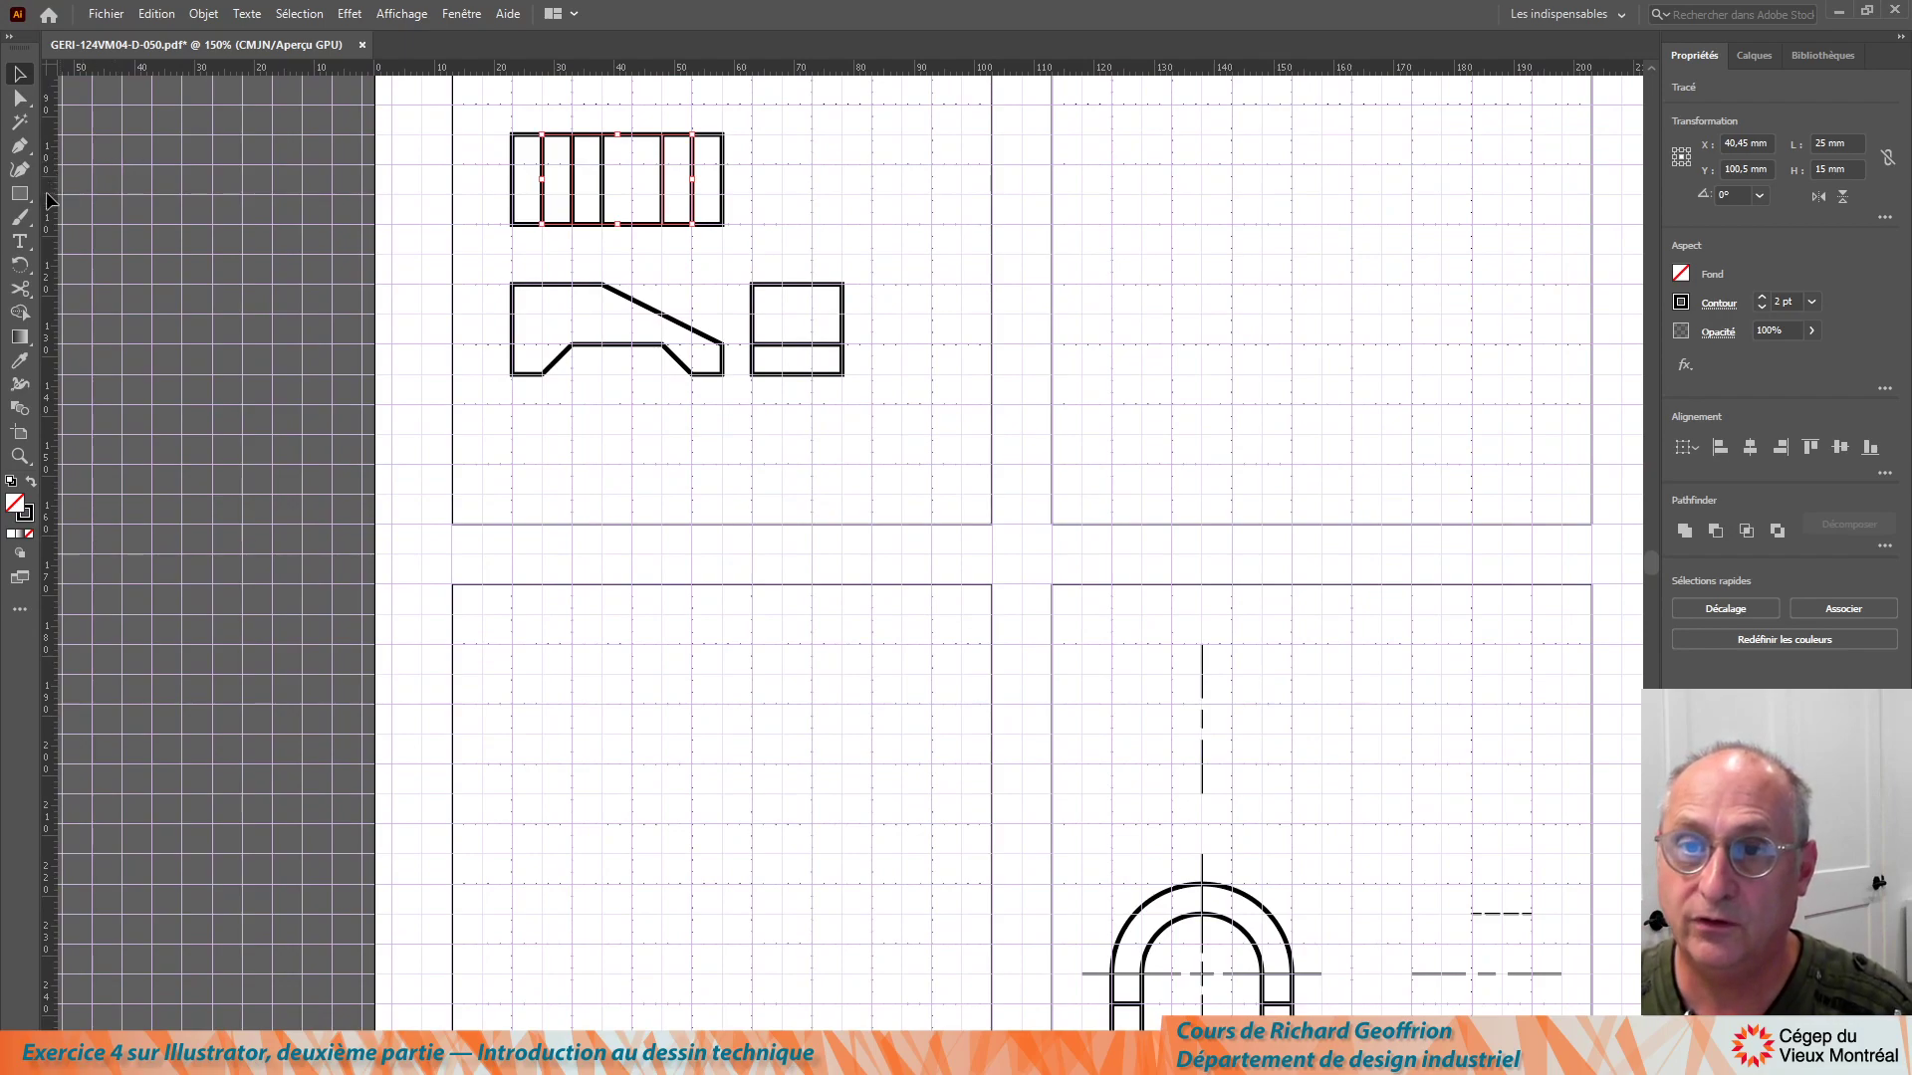
pyautogui.press('i')
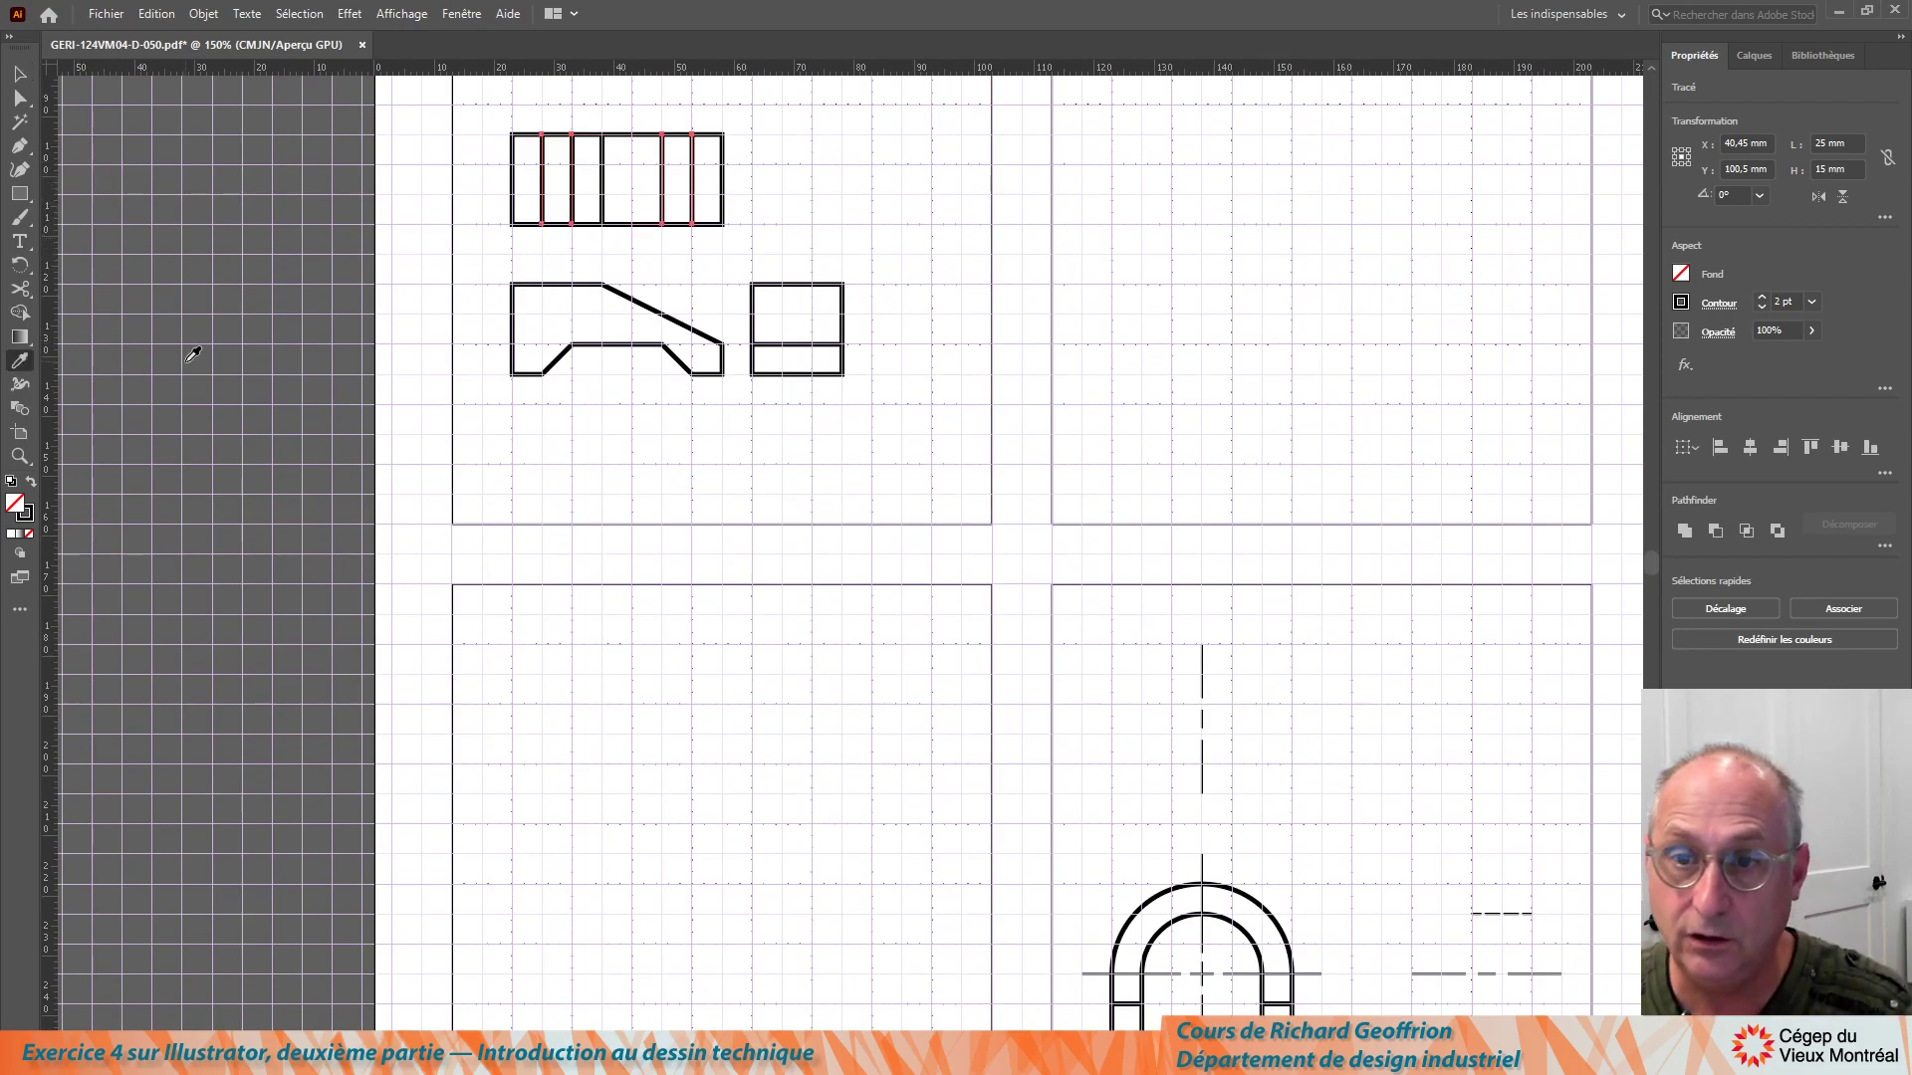
pyautogui.click(1496, 912)
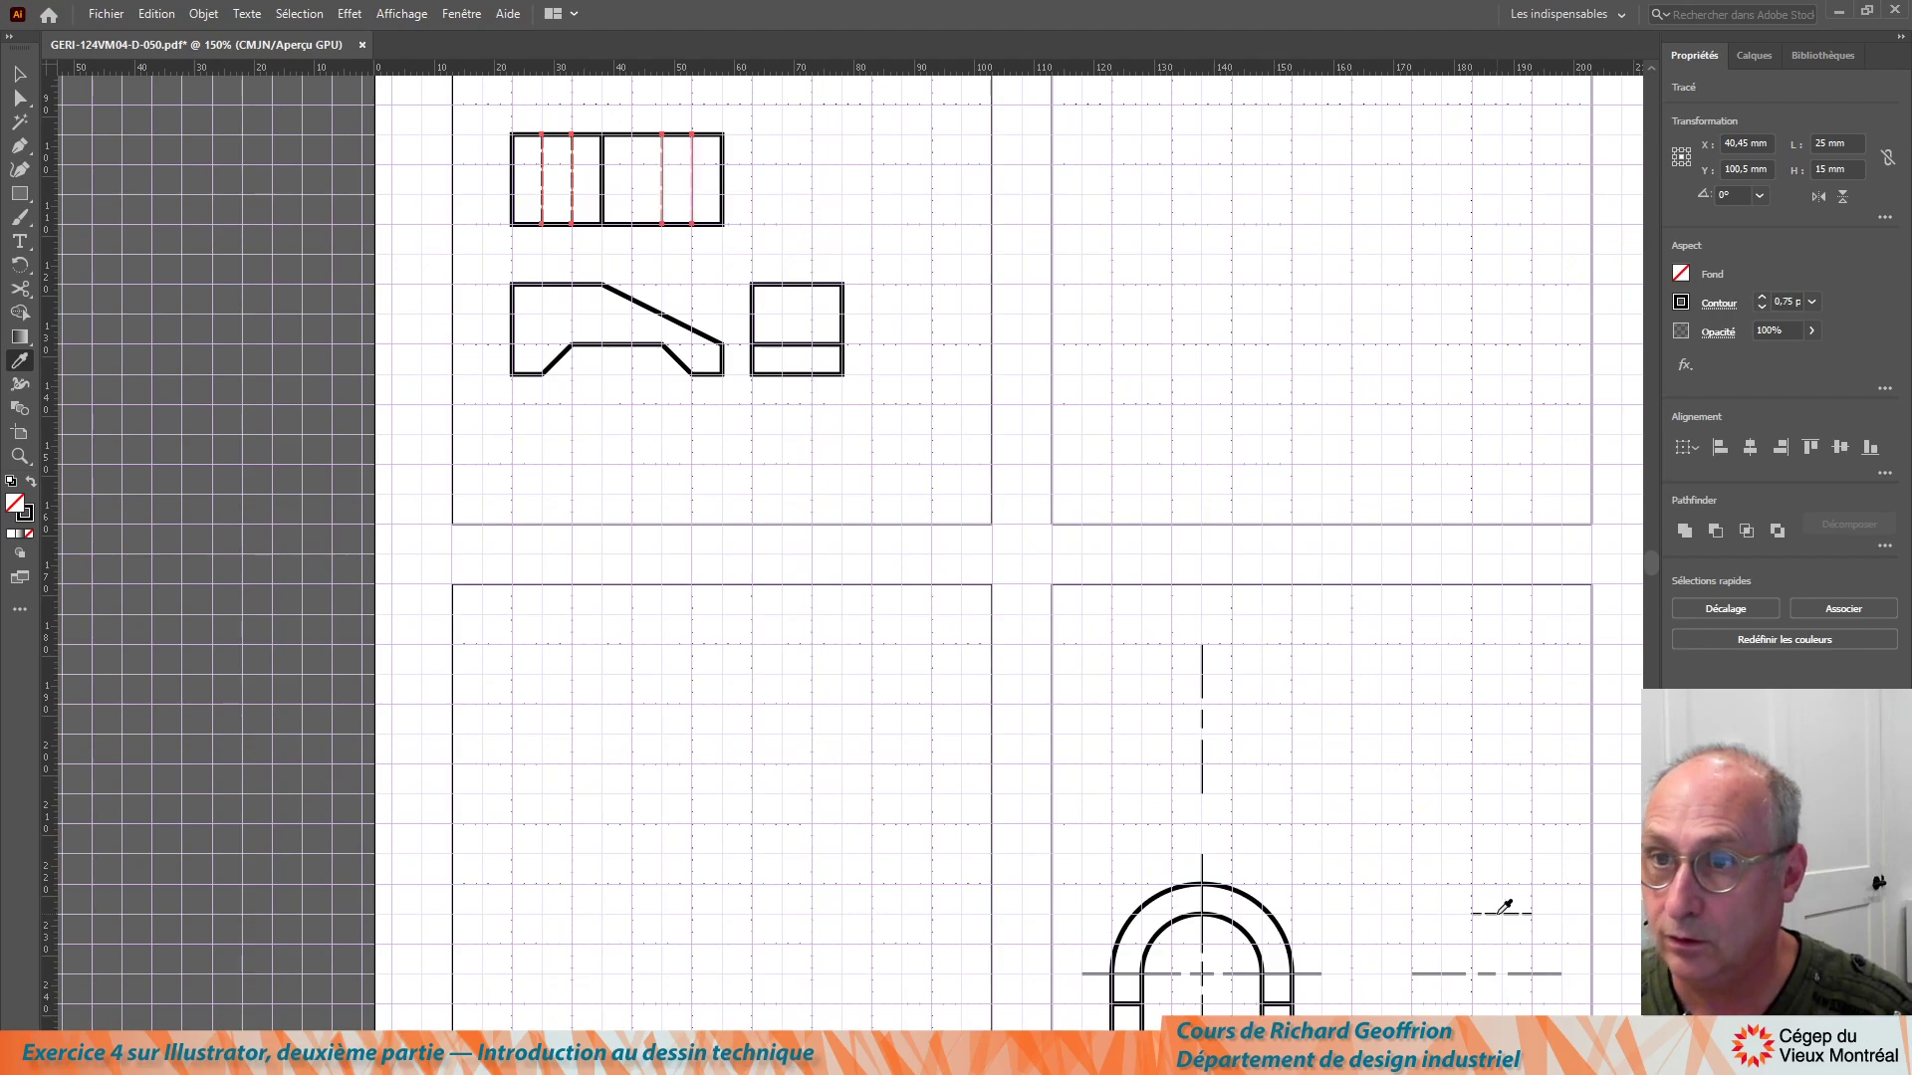
pyautogui.click(19, 73)
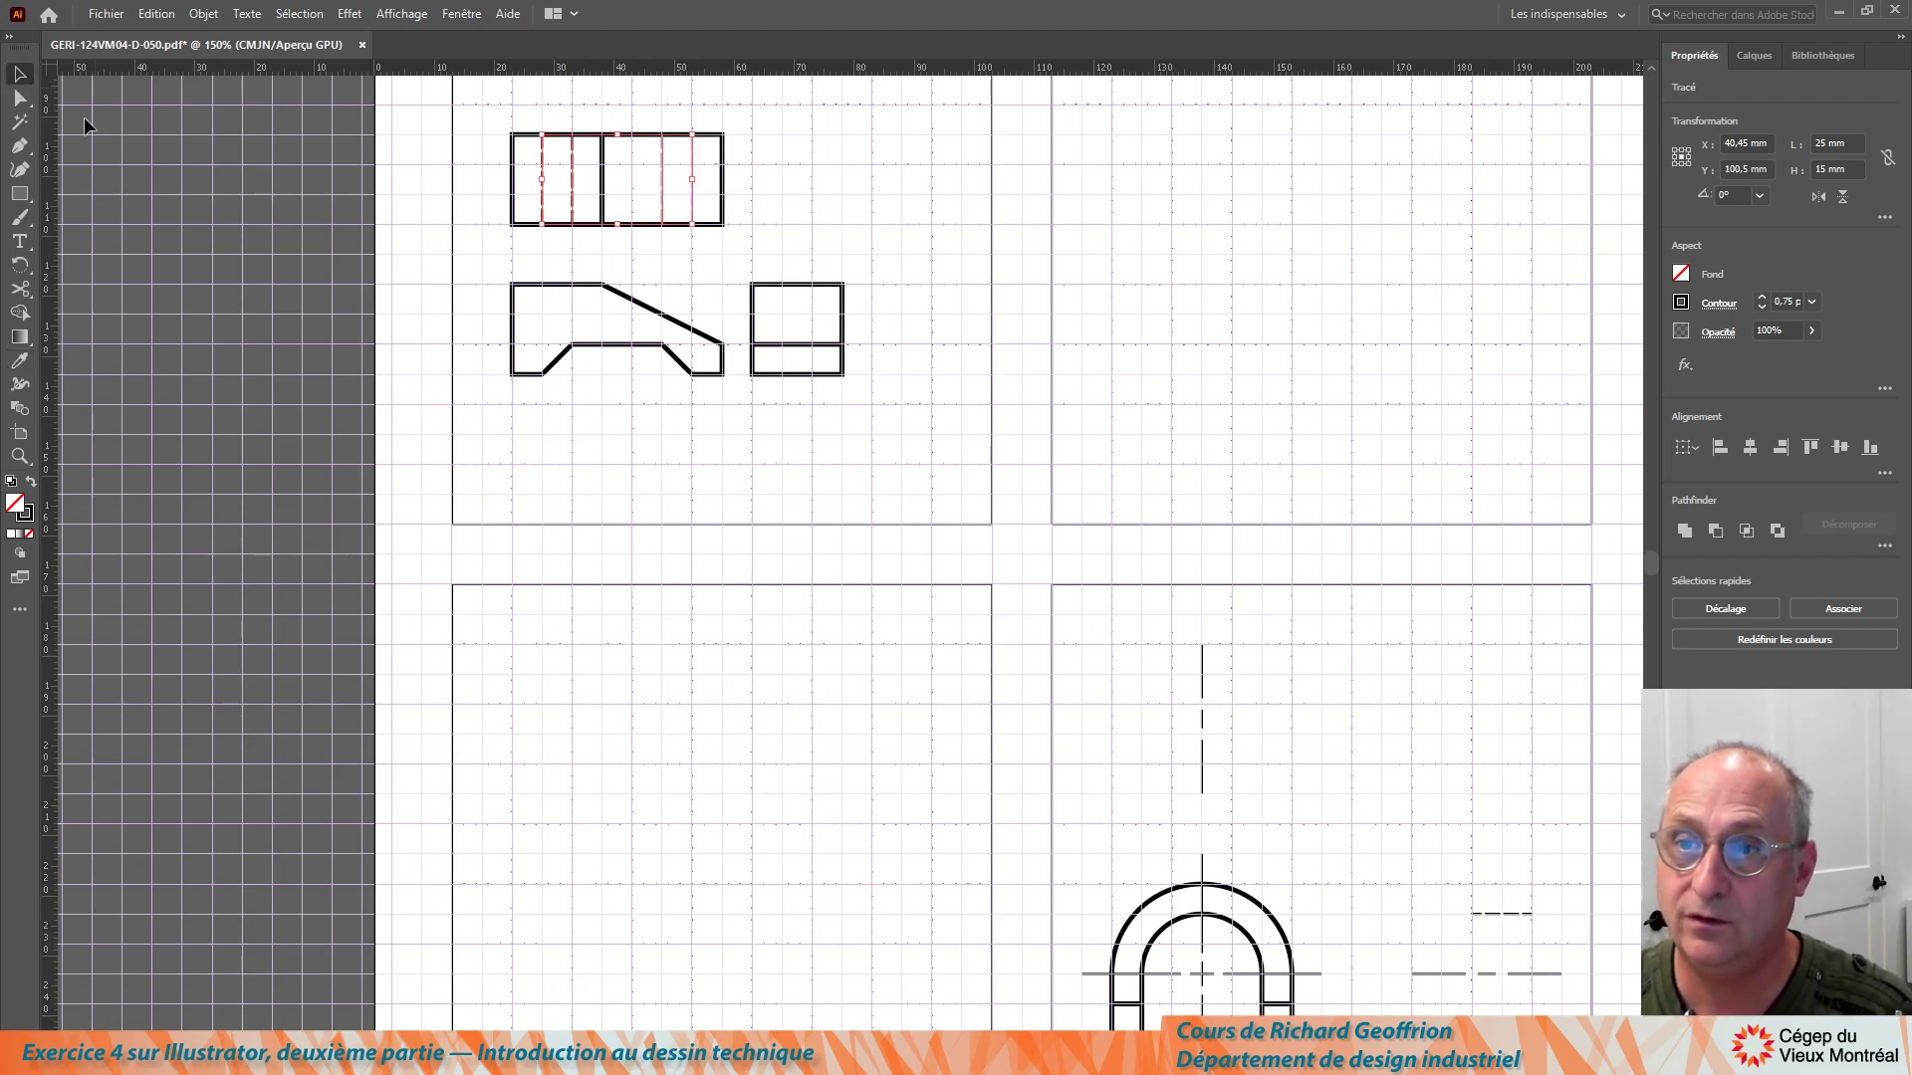
pyautogui.click(772, 513)
pyautogui.scroll(5, 798, 427)
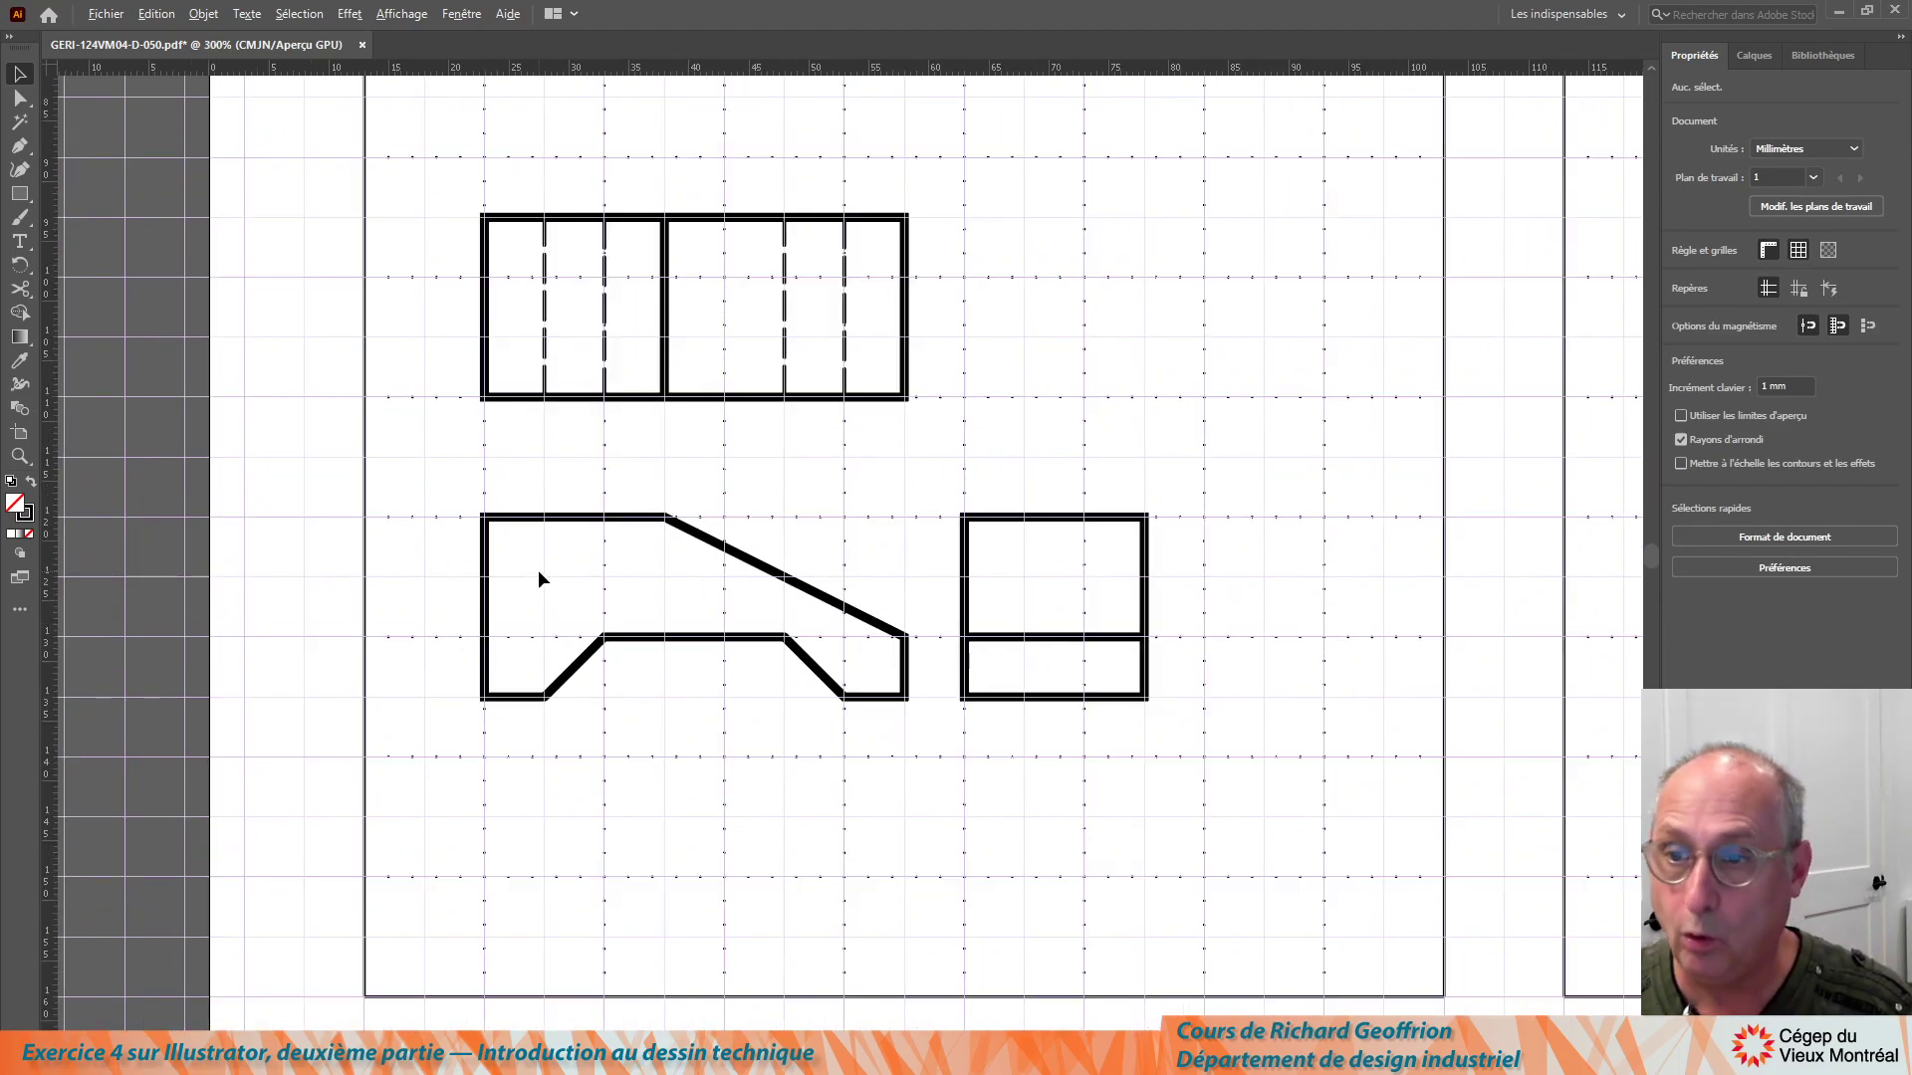
# Select the top view, profile and end view together and move them 10 mm to the right.
pyautogui.scroll(1, 665, 560)
pyautogui.moveTo(423, 289); pyautogui.dragTo(987, 755)
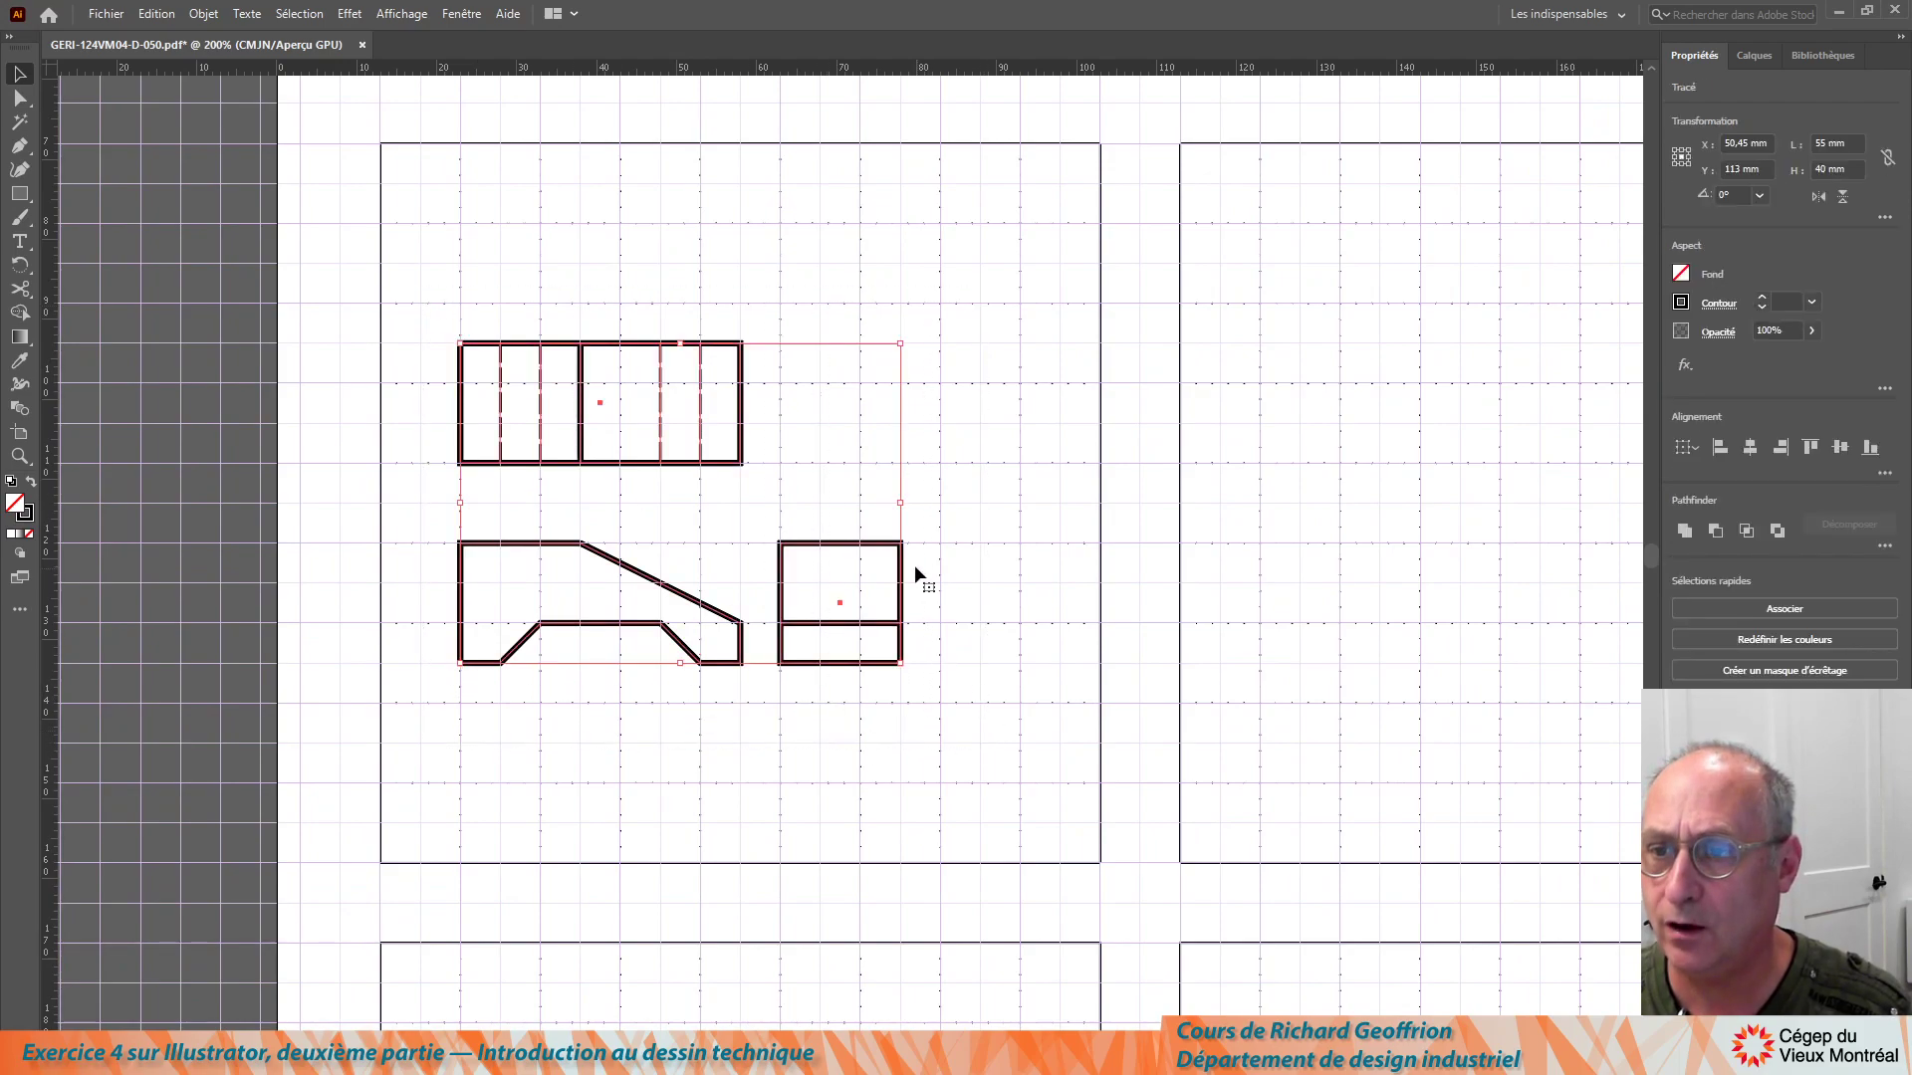
pyautogui.moveTo(904, 580); pyautogui.dragTo(961, 575)
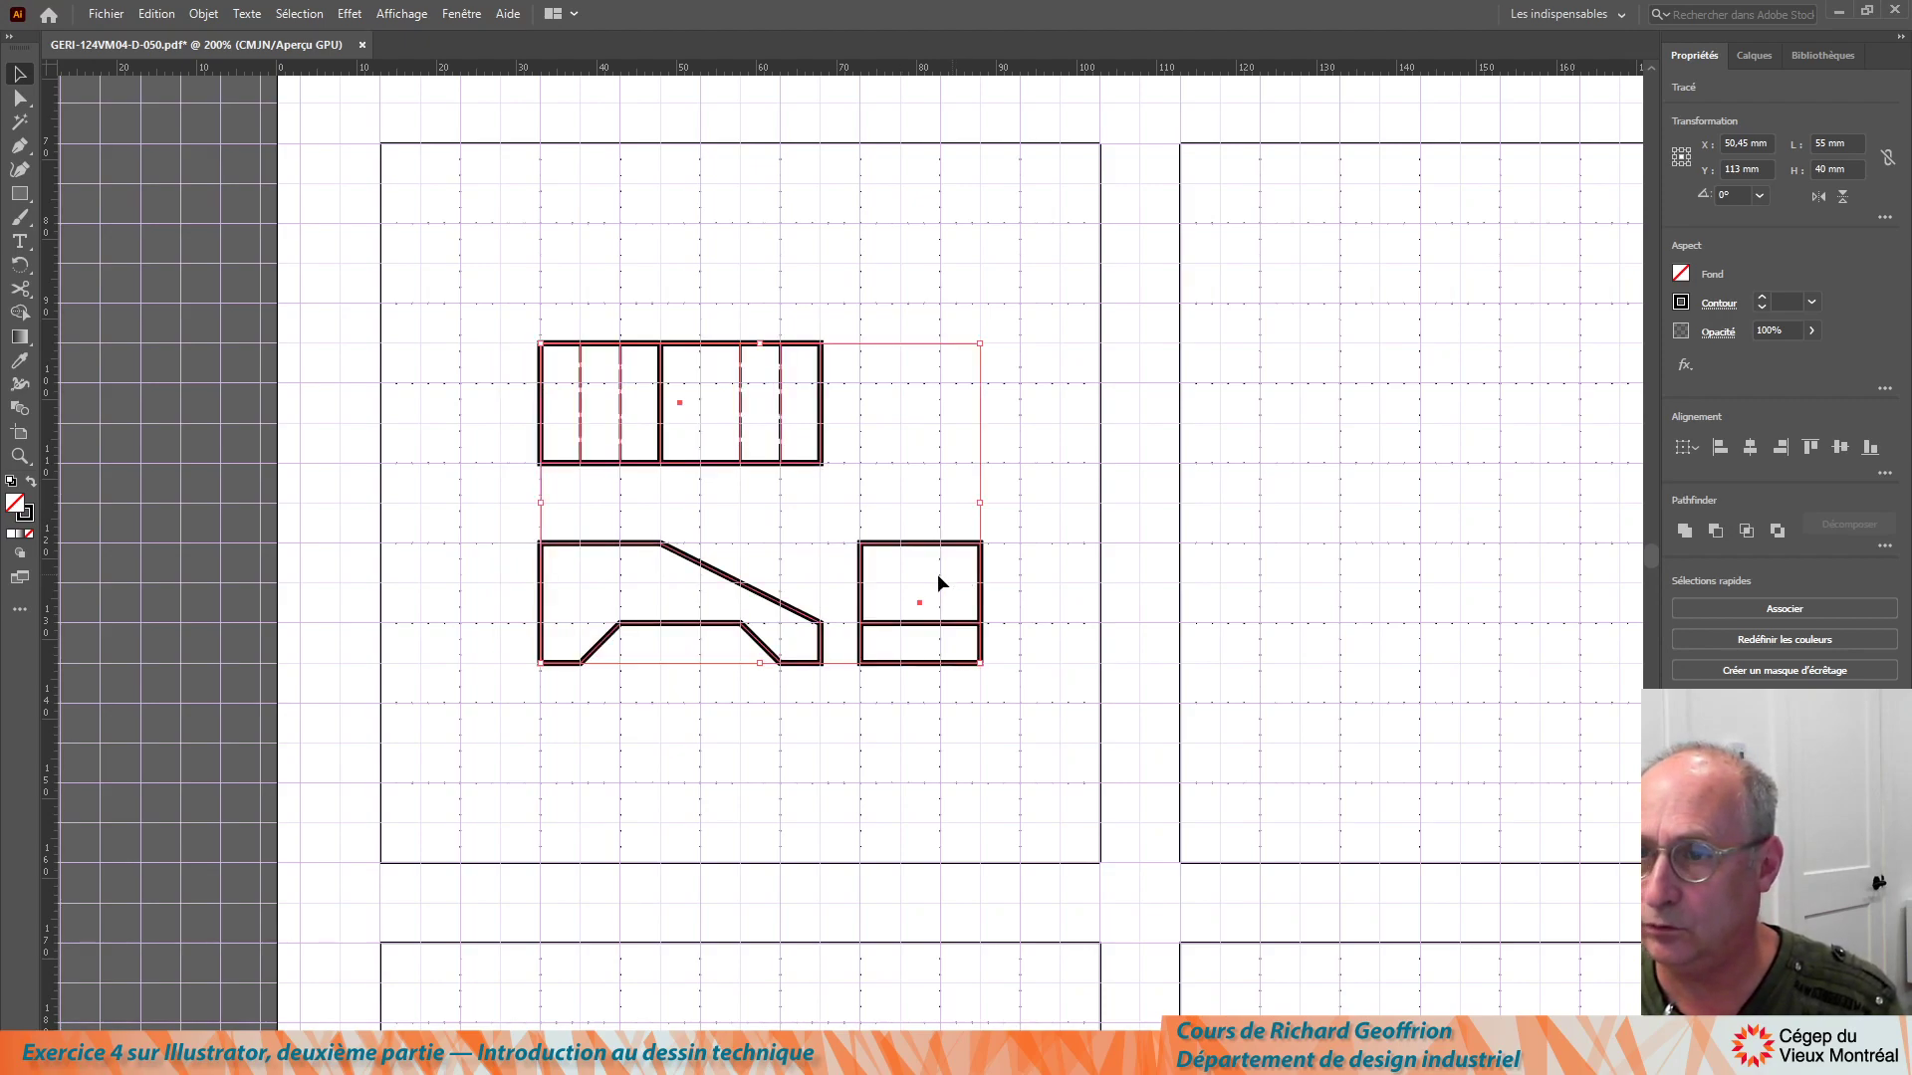
# Move the top view and the profile together 5 mm to the left, leaving the end view in place.
pyautogui.moveTo(430, 251); pyautogui.dragTo(834, 762)
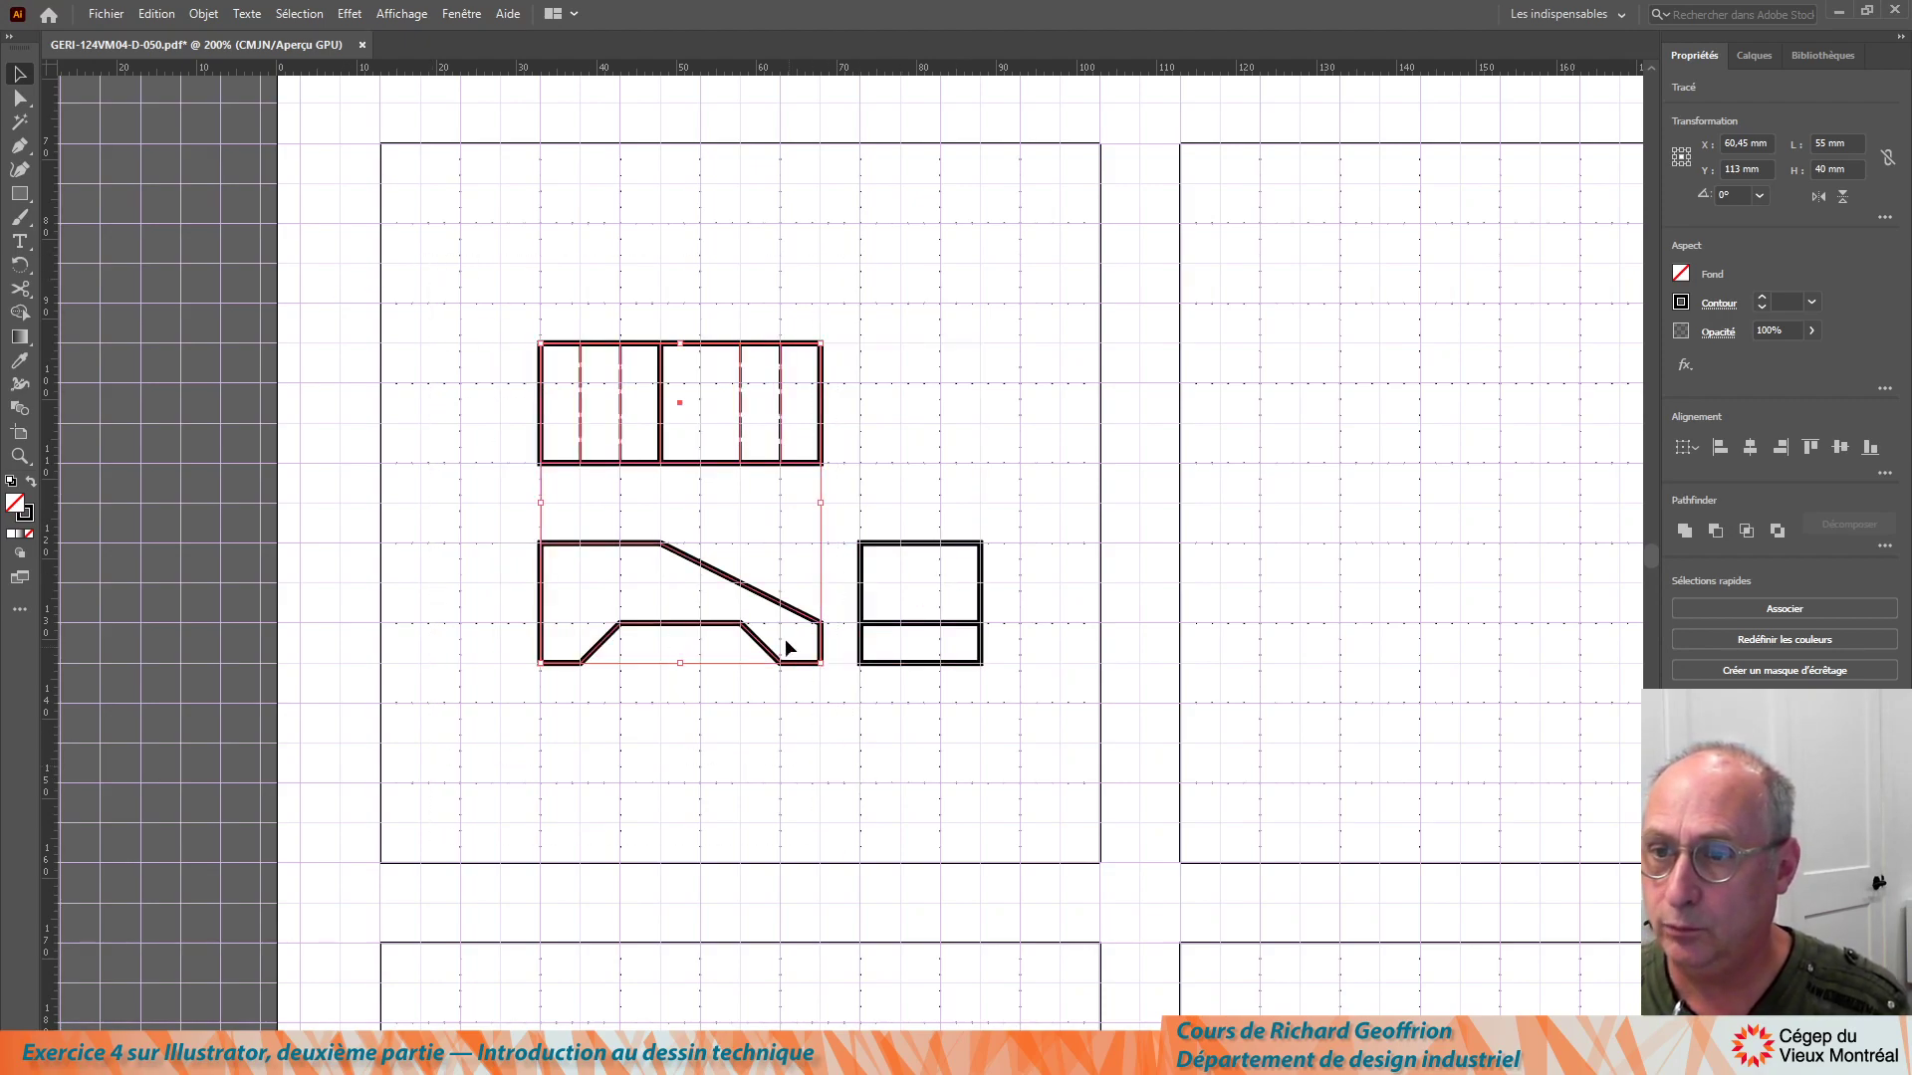
pyautogui.click(653, 589)
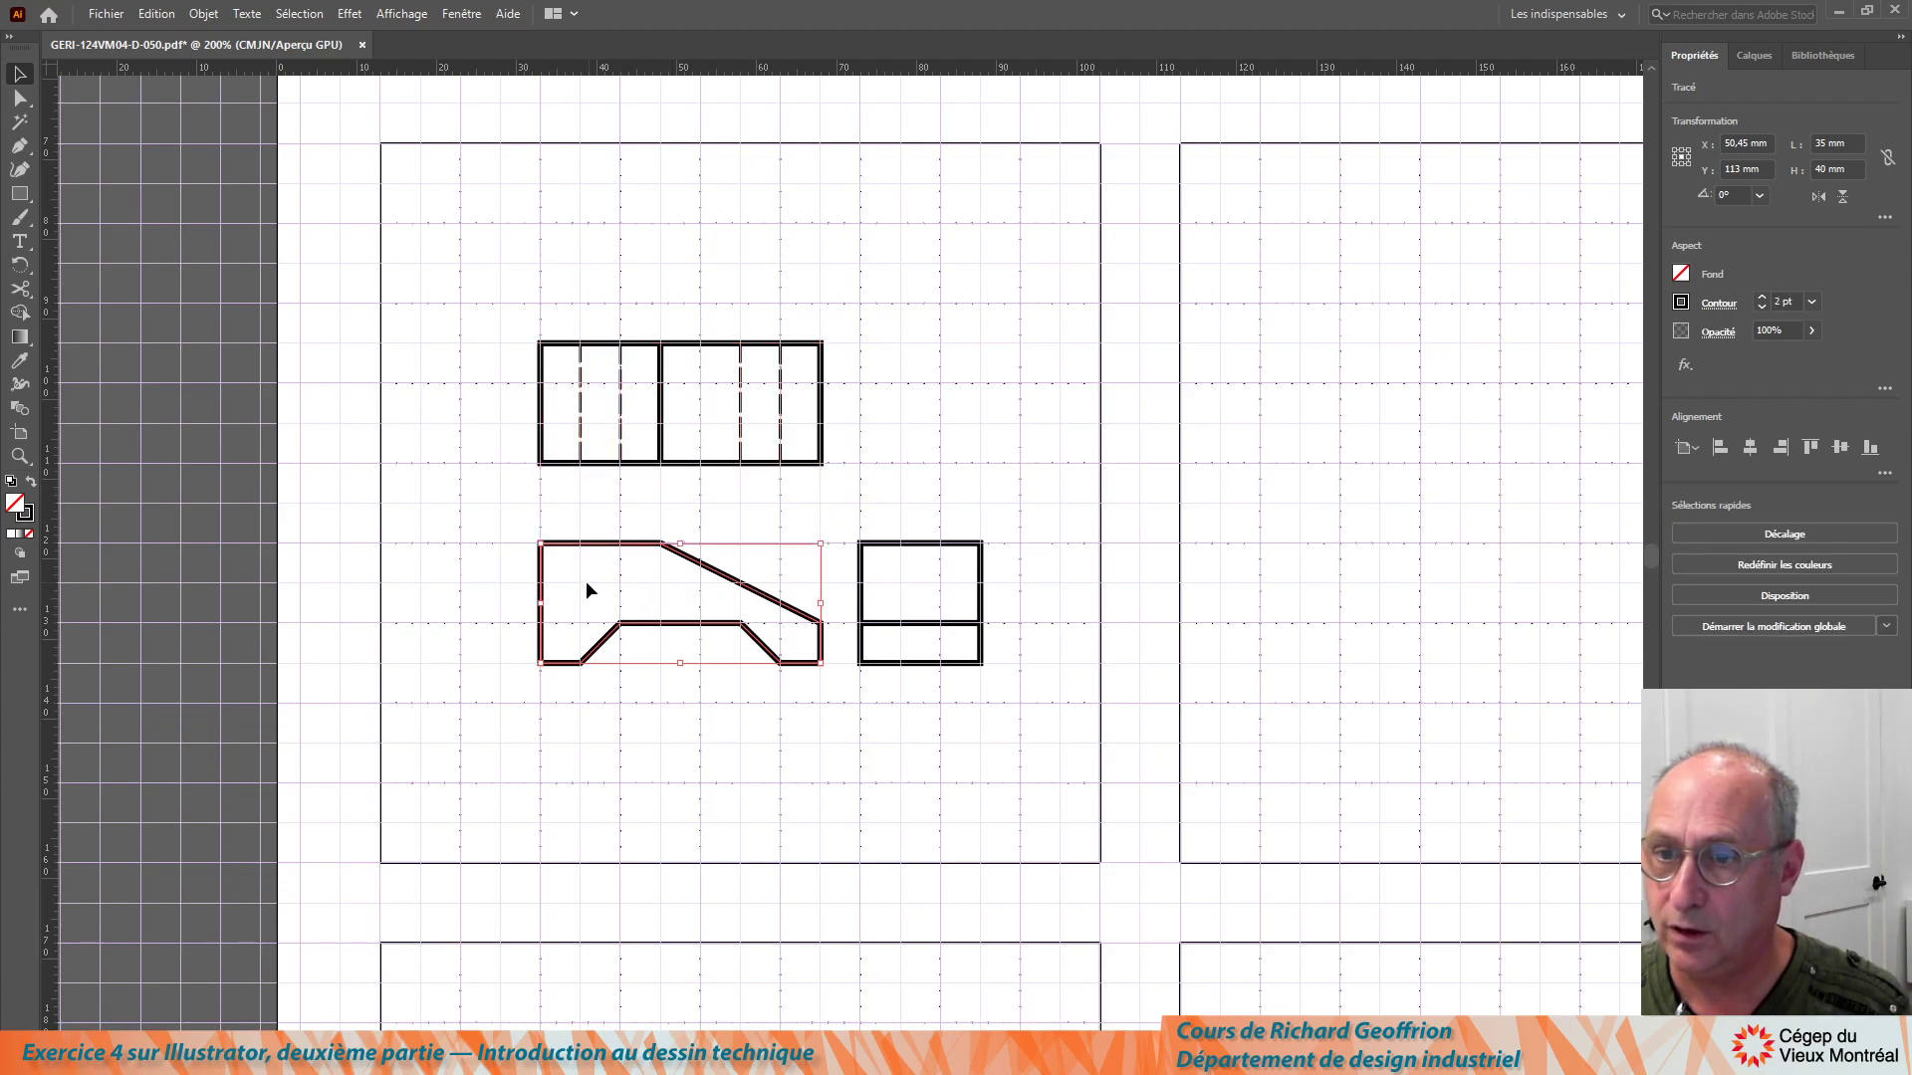
pyautogui.moveTo(480, 249); pyautogui.dragTo(841, 713)
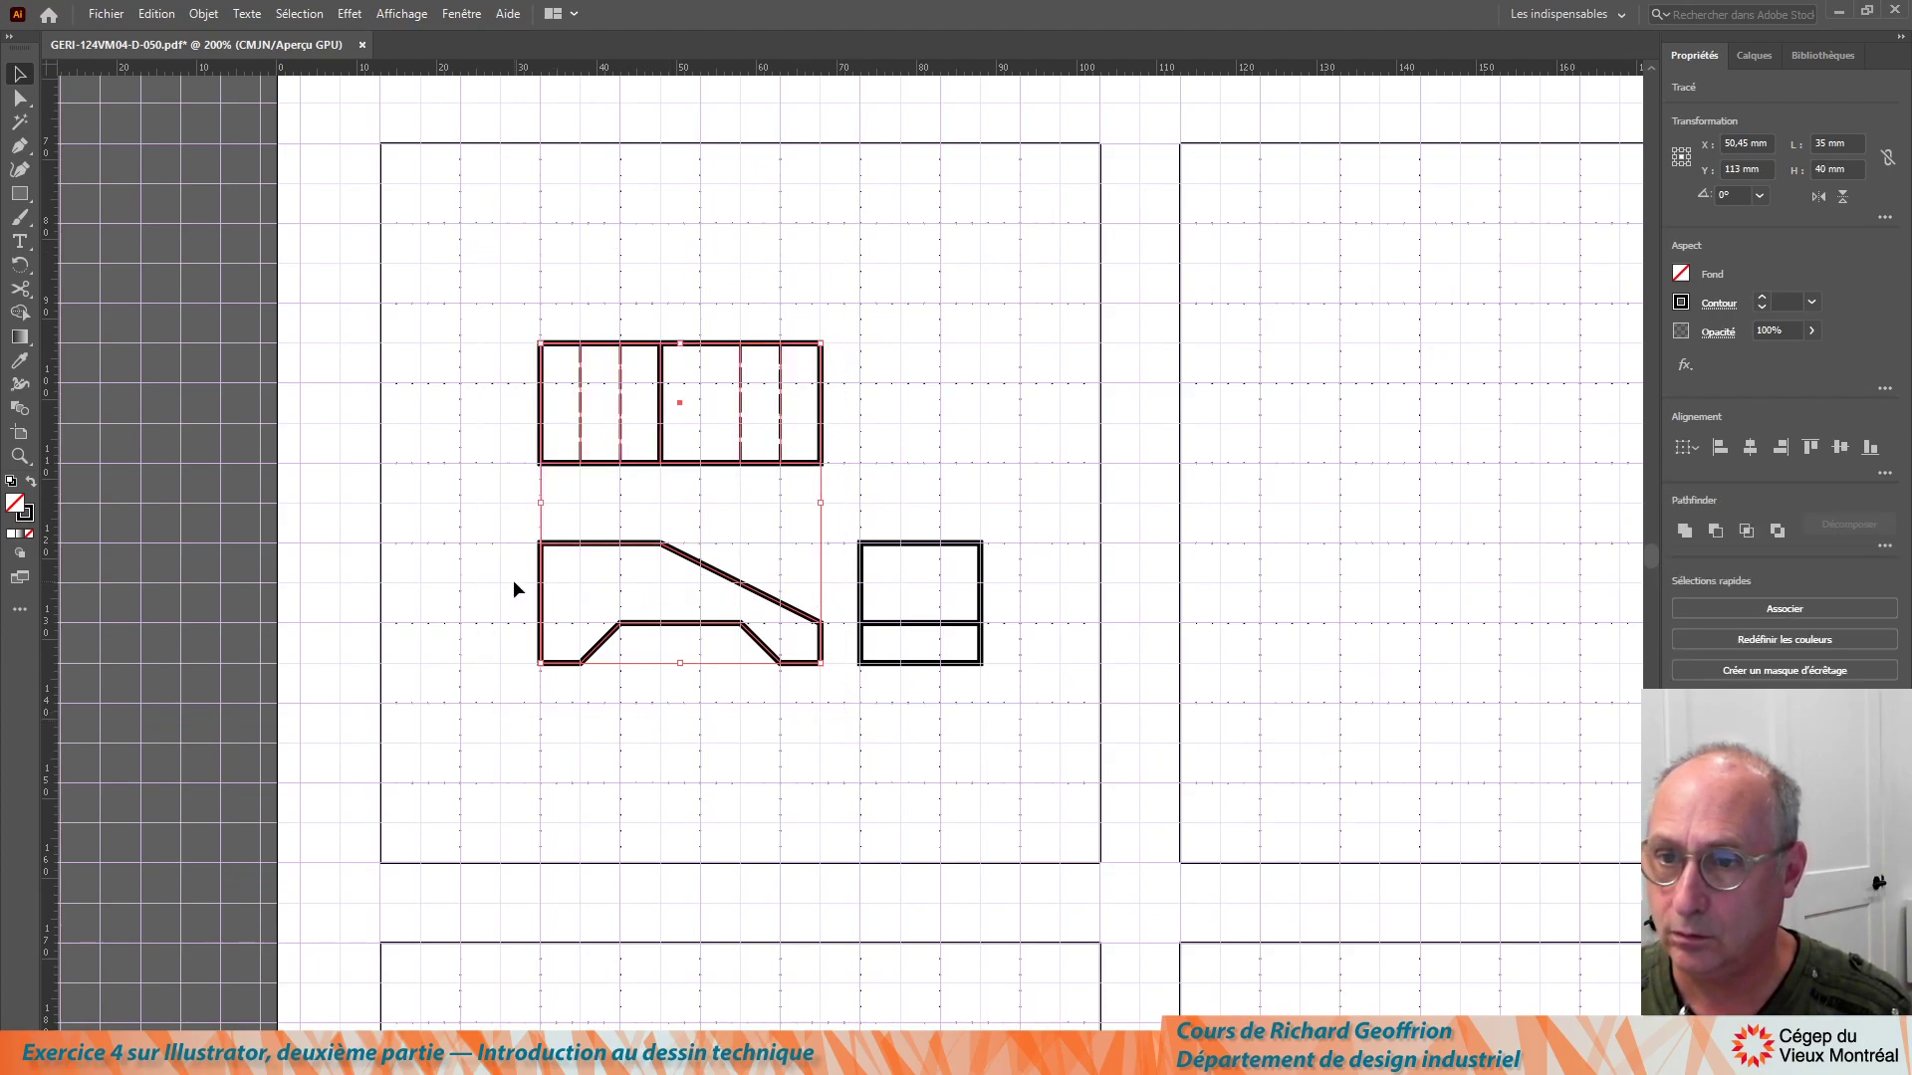
pyautogui.moveTo(540, 585); pyautogui.dragTo(498, 580)
# Raise the top view 10 mm in line with the profile, and move all three views down 5 mm and deselect them.
pyautogui.moveTo(585, 375); pyautogui.dragTo(1015, 324)
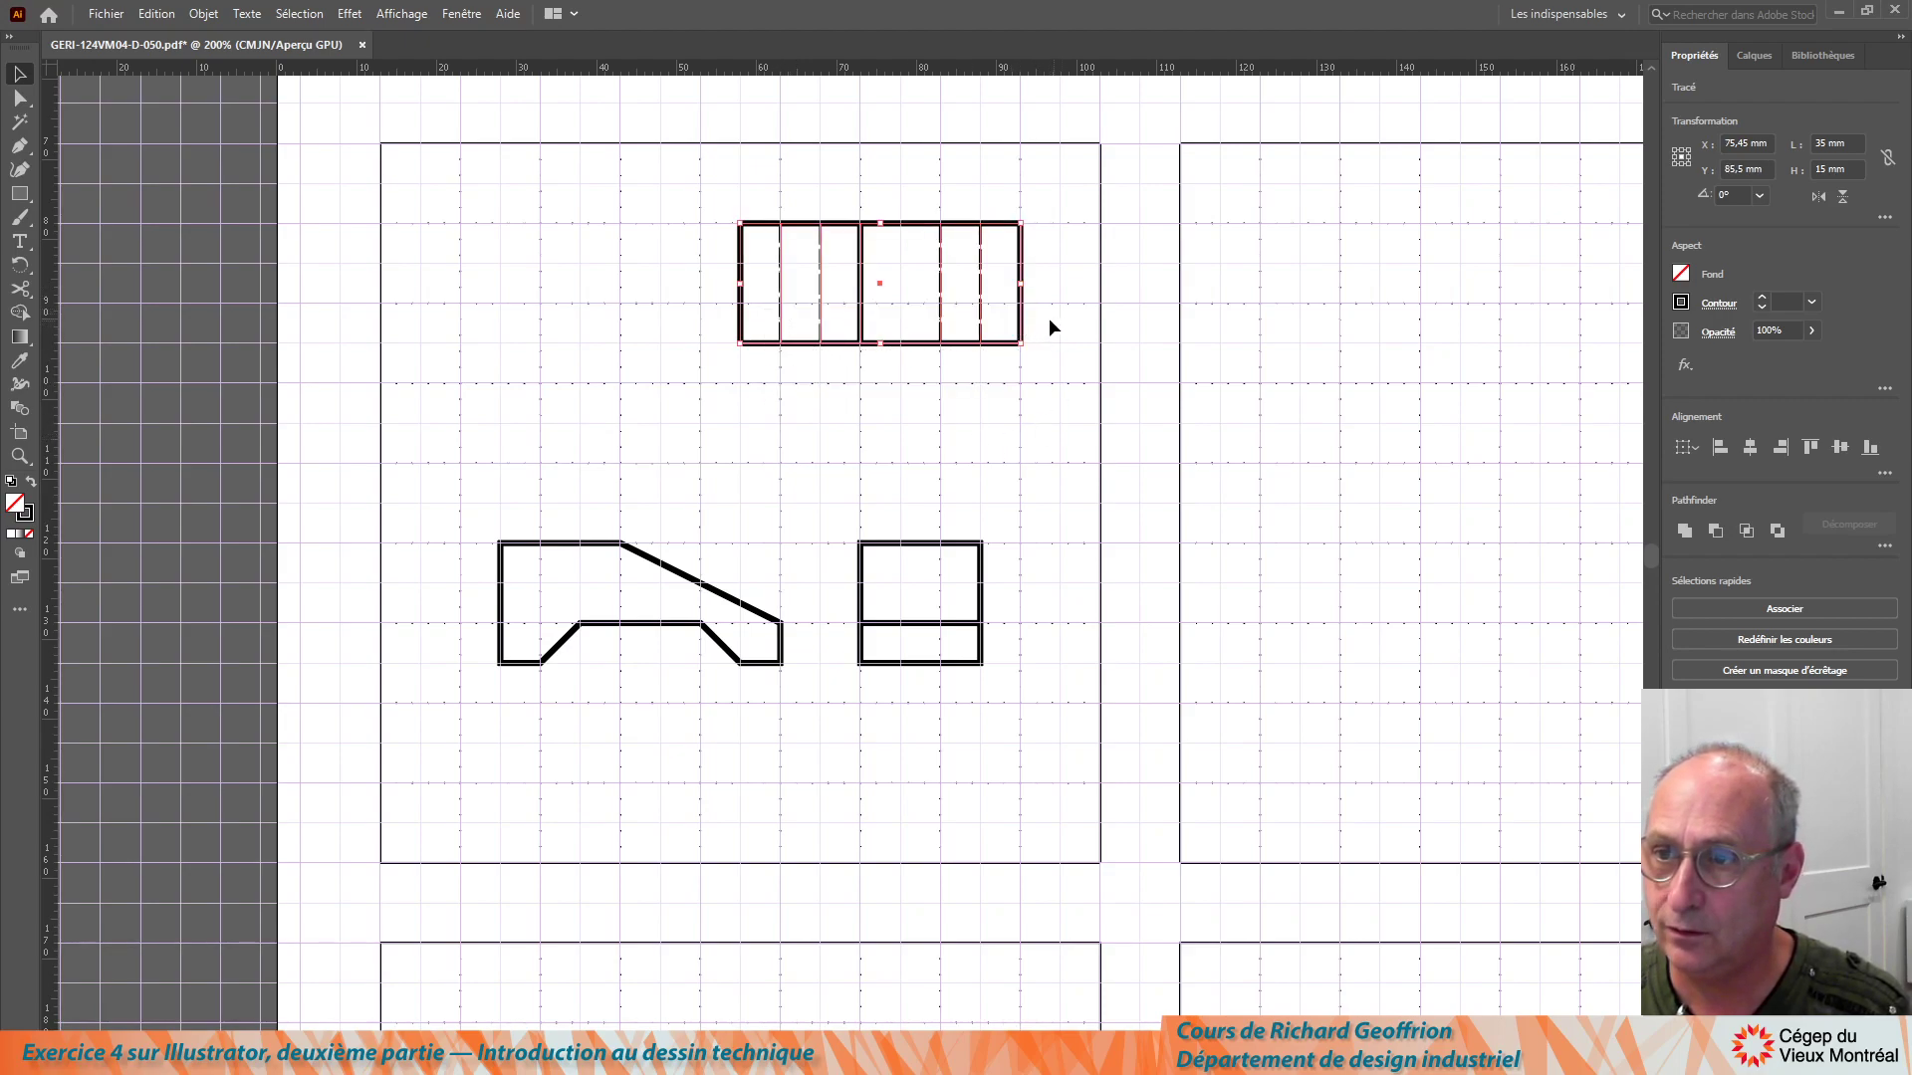
pyautogui.moveTo(1022, 329); pyautogui.dragTo(774, 370)
pyautogui.moveTo(439, 200); pyautogui.dragTo(929, 707)
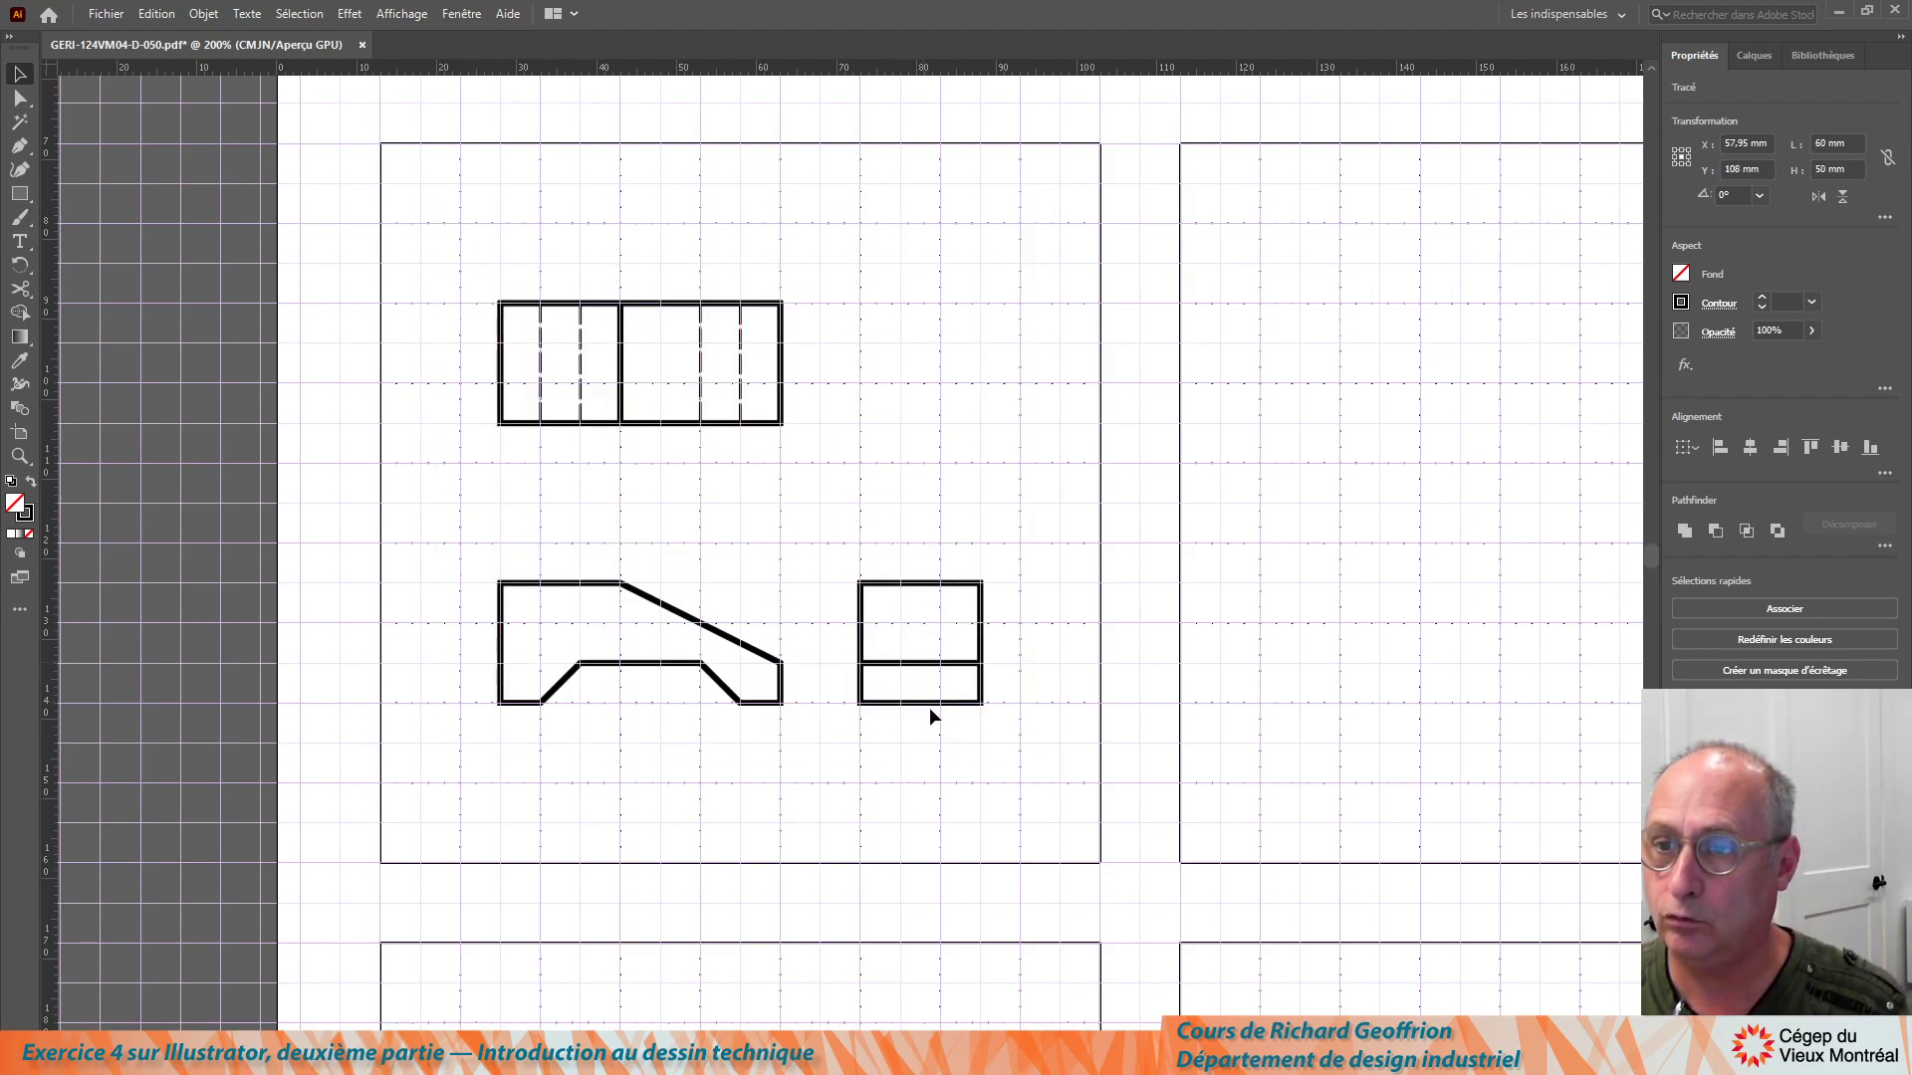
pyautogui.click(808, 817)
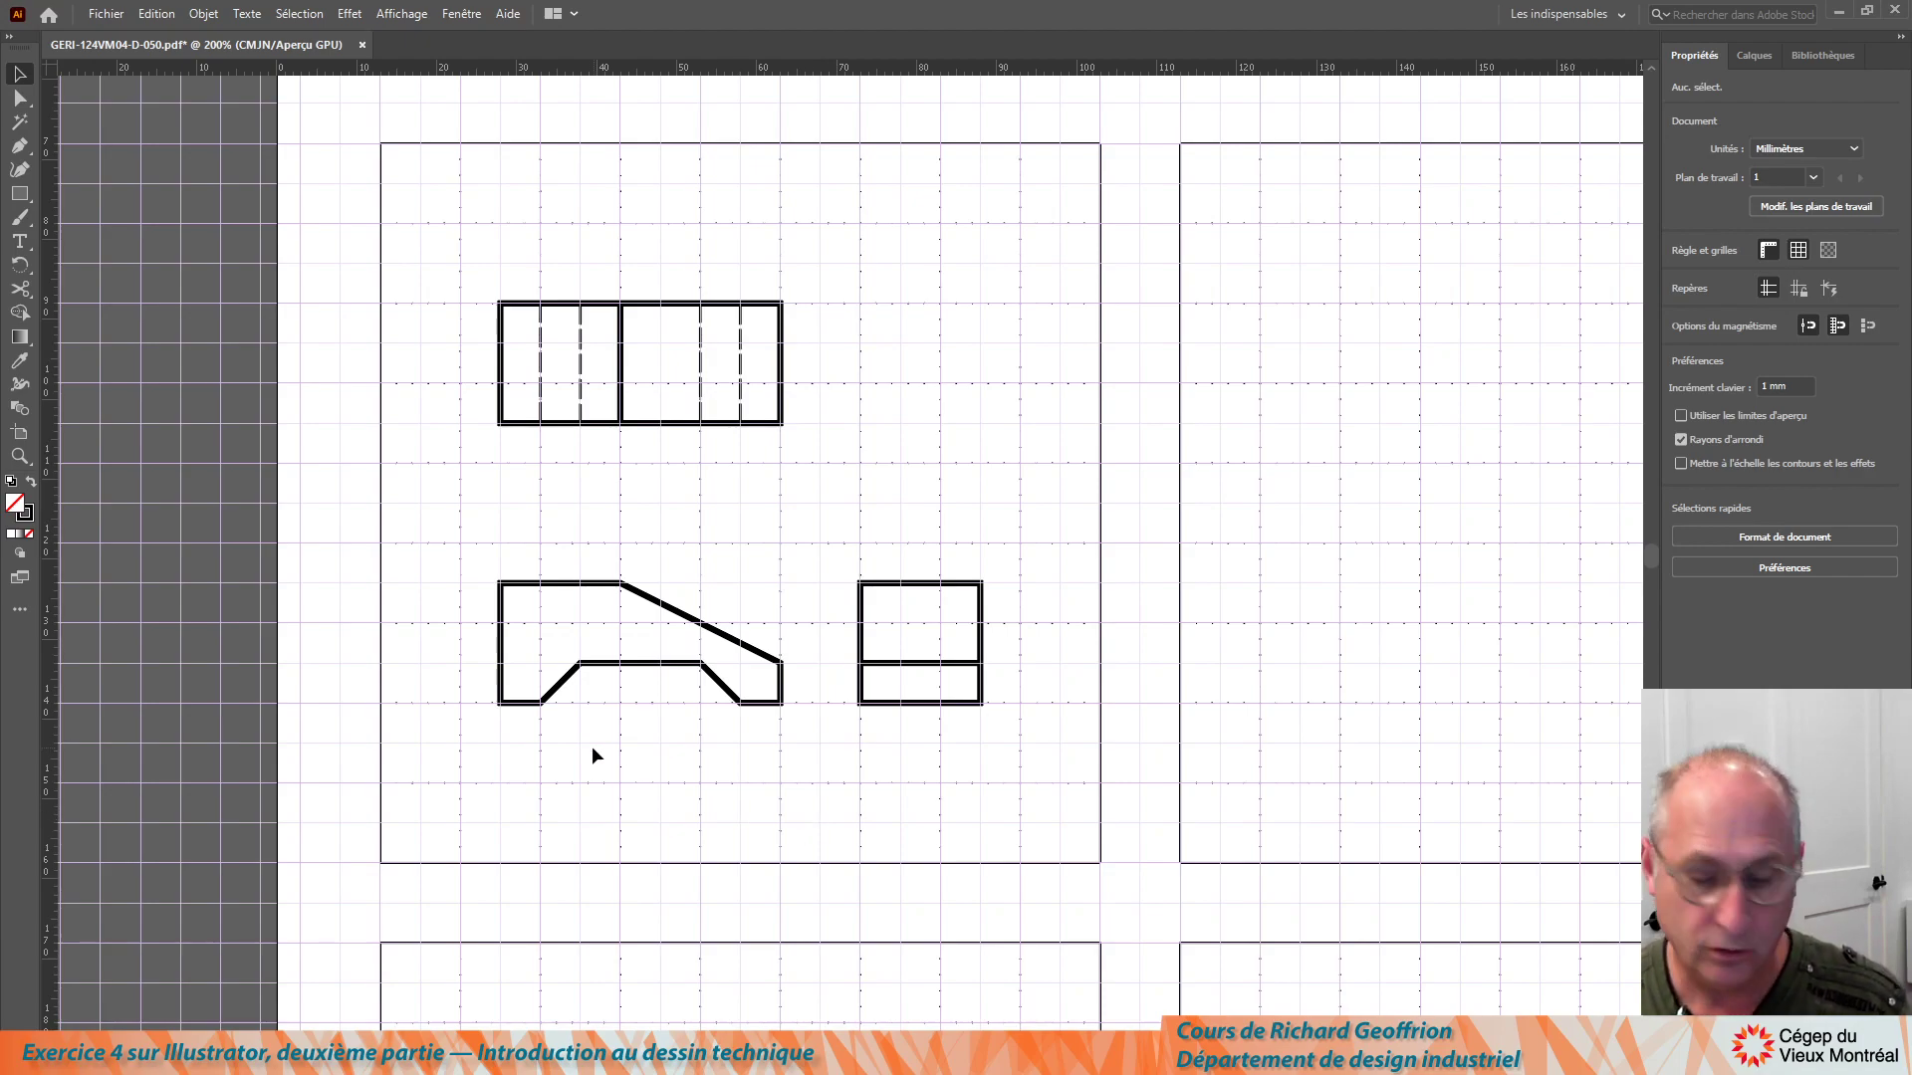
# Examine the isometric parts above the frames alongside the first part's views.
pyautogui.scroll(-3, 593, 753)
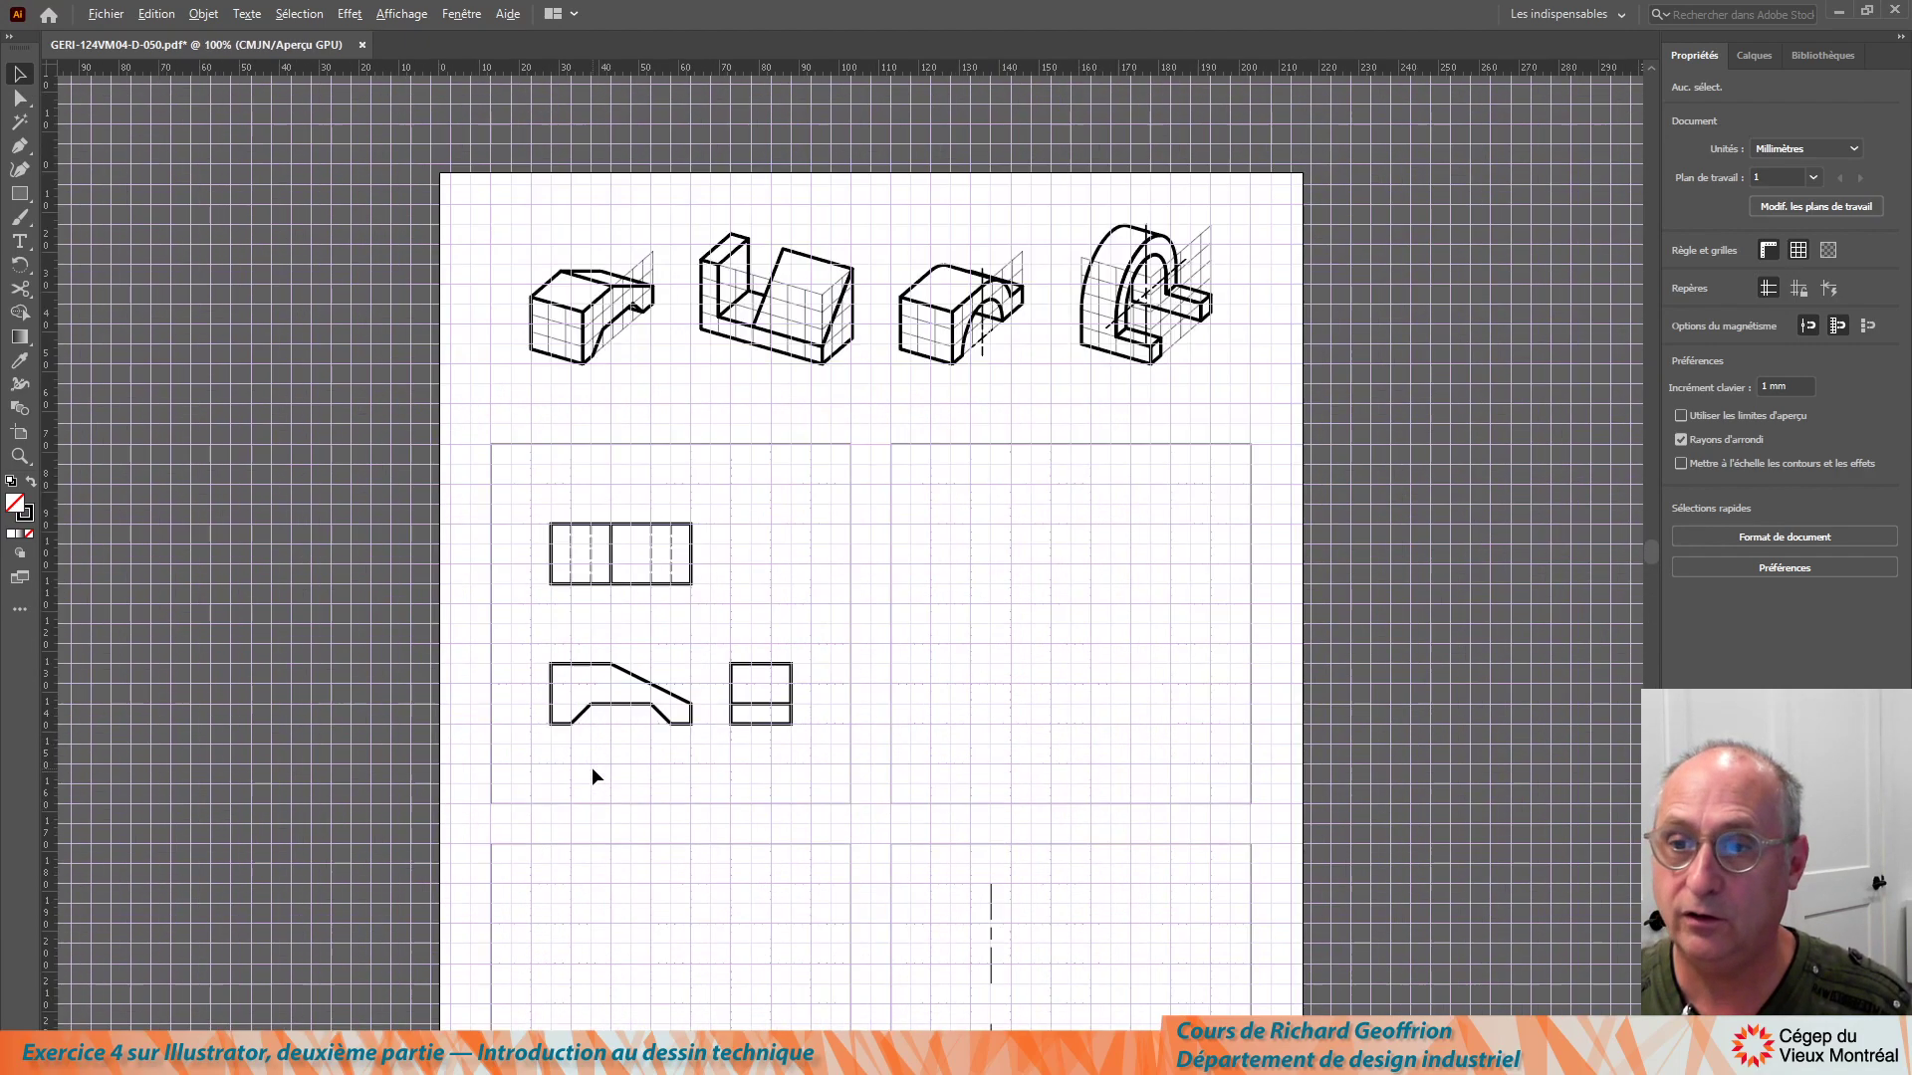
pyautogui.scroll(2, 592, 766)
pyautogui.scroll(-3, 604, 786)
pyautogui.scroll(5, 615, 789)
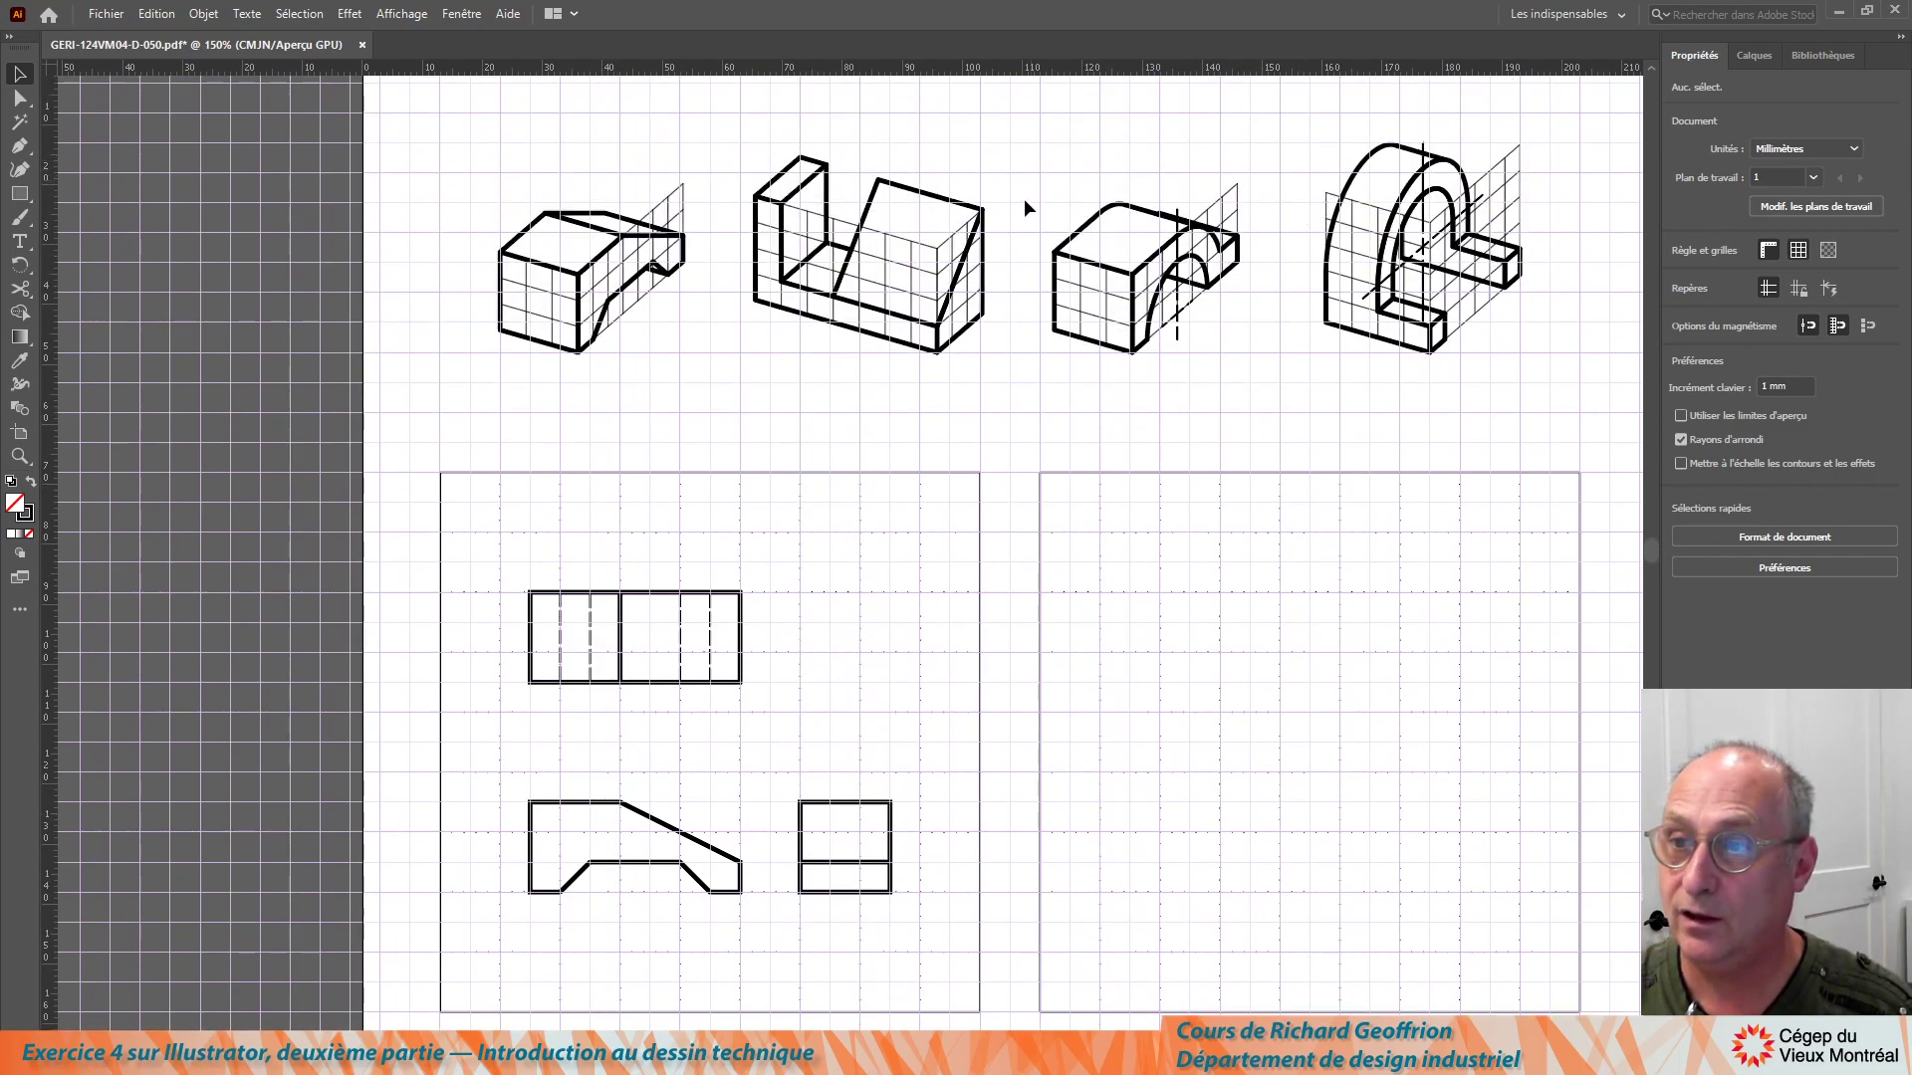